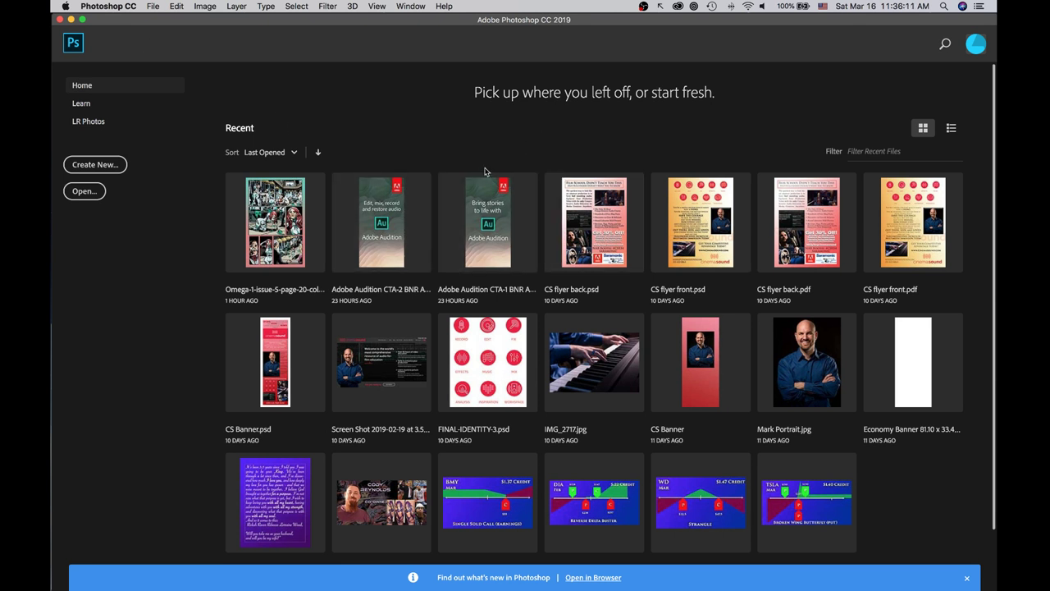
Open File > New, close the New Document dialog without creating anything, and switch to Finder.
{"action": "left_click", "coordinate": [156, 10]}
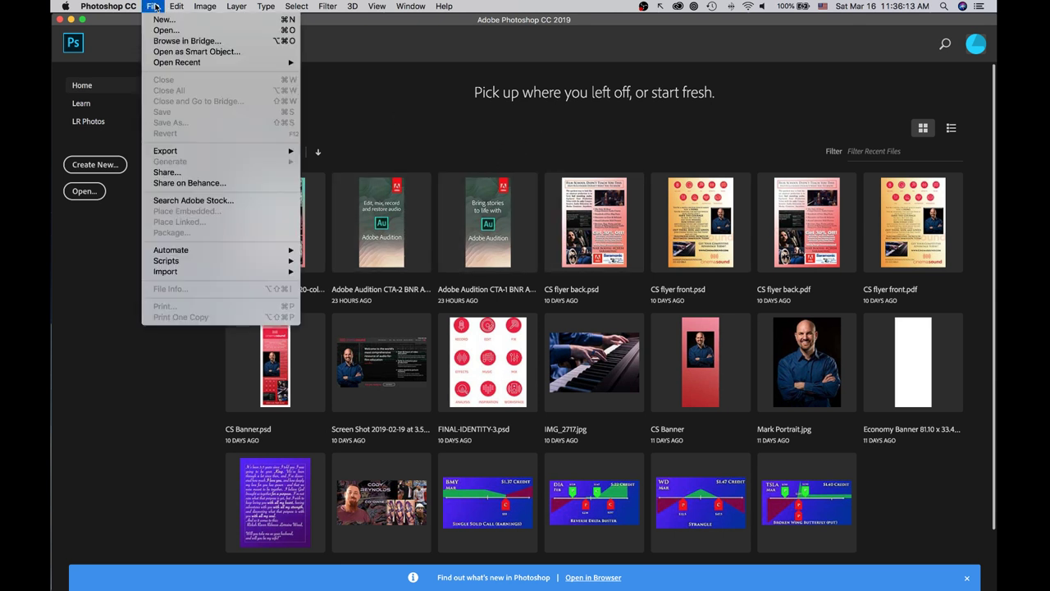
{"action": "left_click", "coordinate": [157, 23]}
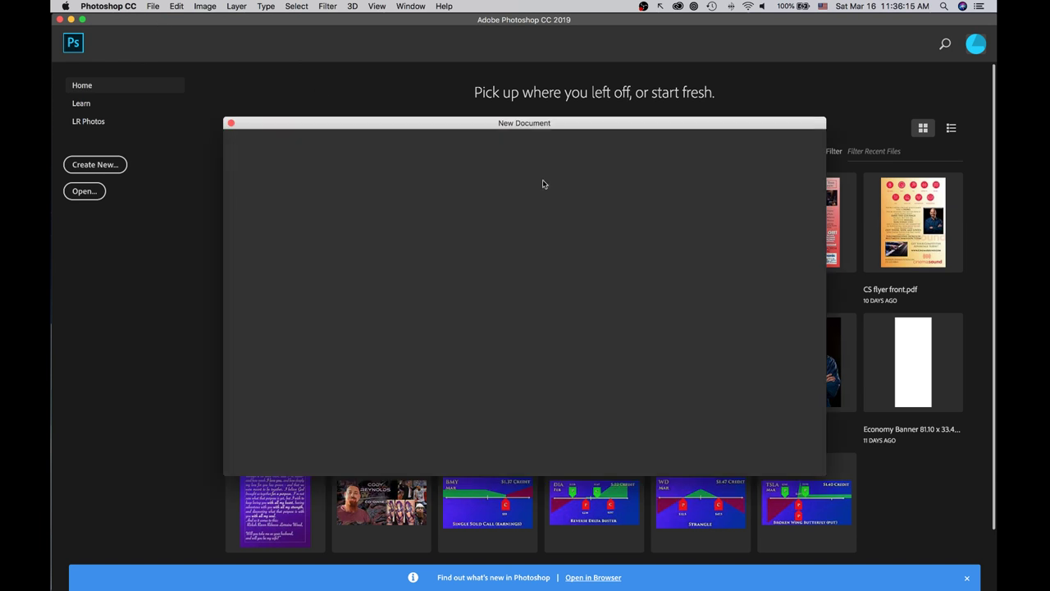
{"action": "left_click", "coordinate": [743, 453]}
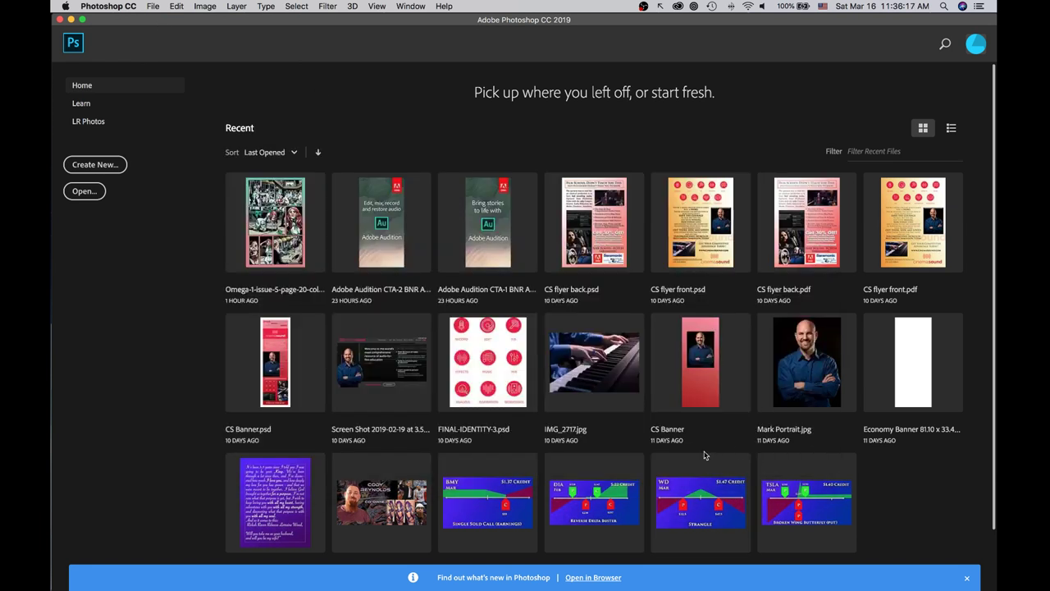
{"action": "key", "text": "super+Tab"}
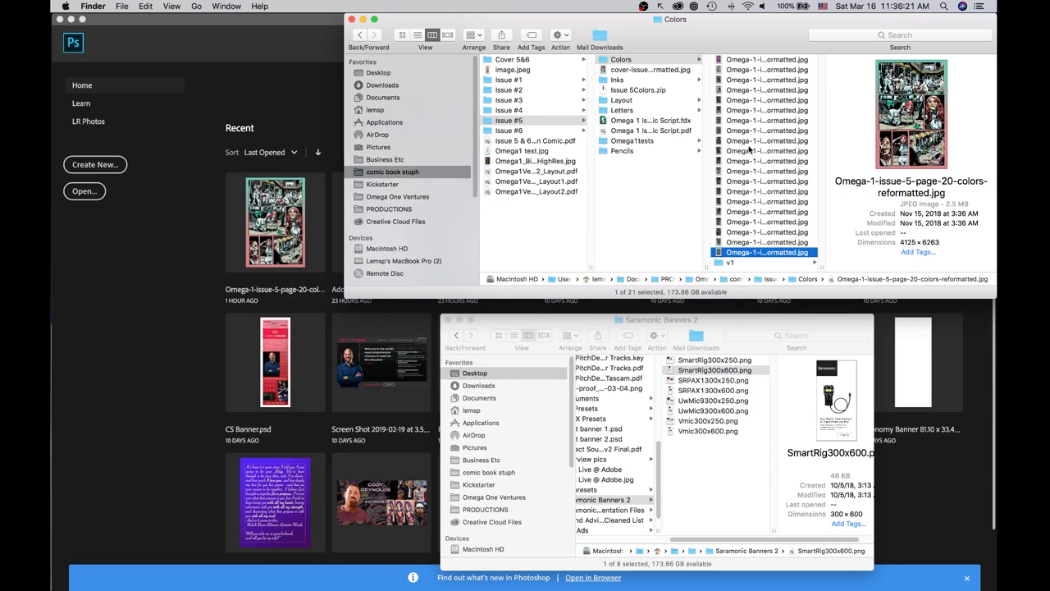
Widen the Colors file list and Quick Look comic pages 1, 2 and 3.
{"action": "left_click_drag", "start_coordinate": [819, 264], "coordinate": [929, 264]}
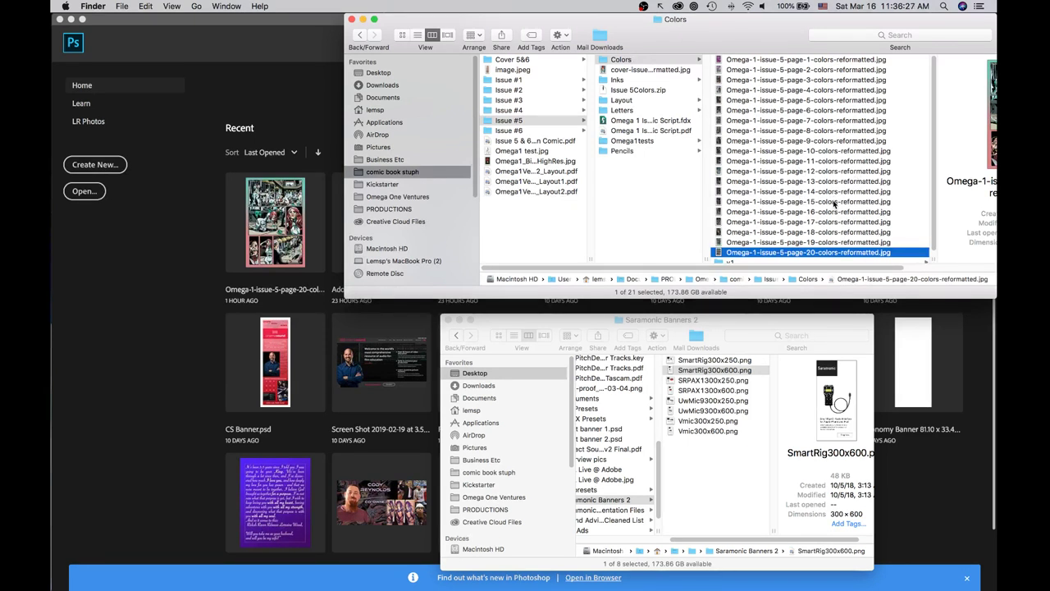
{"action": "left_click", "coordinate": [883, 62]}
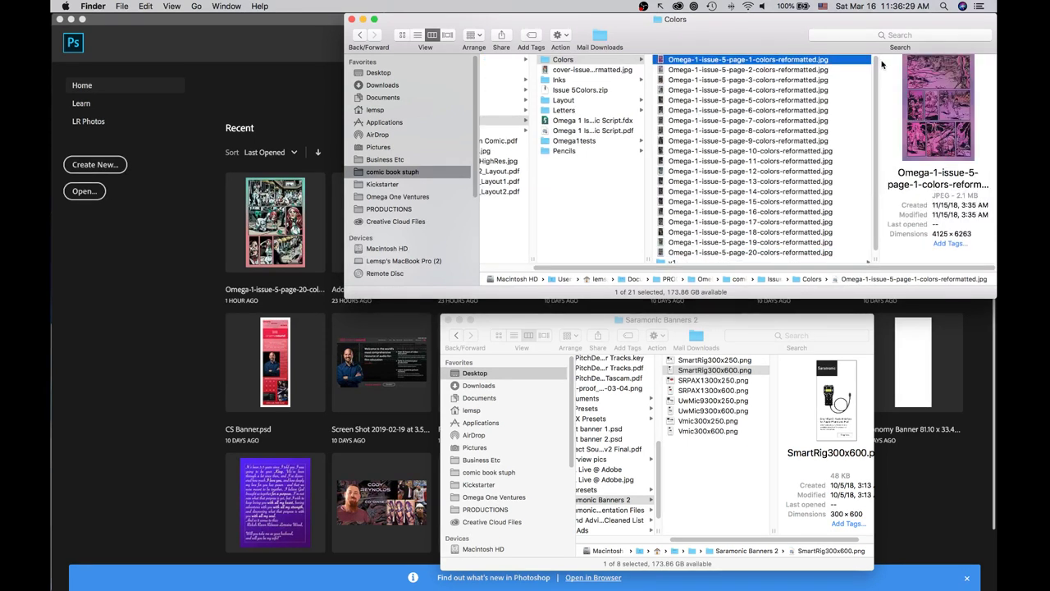
{"action": "key", "text": "space"}
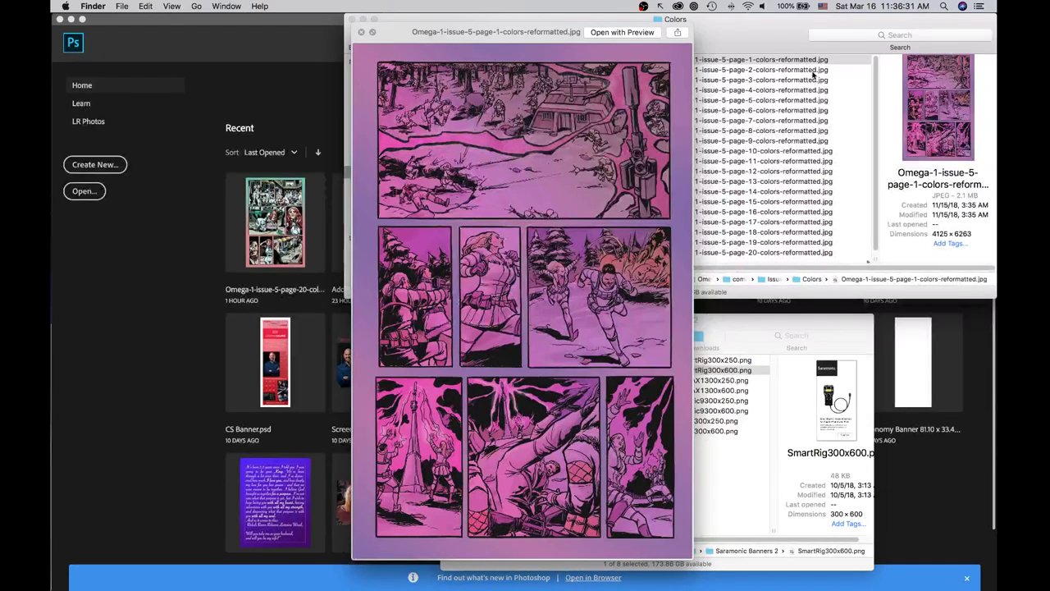
{"action": "key", "text": "Down"}
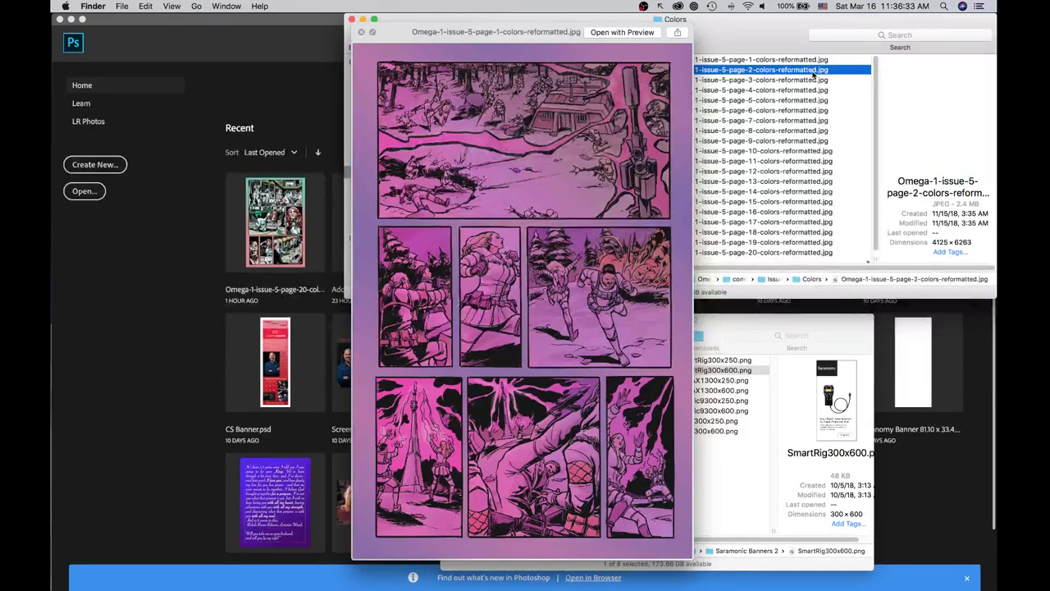
{"action": "key", "text": "Down"}
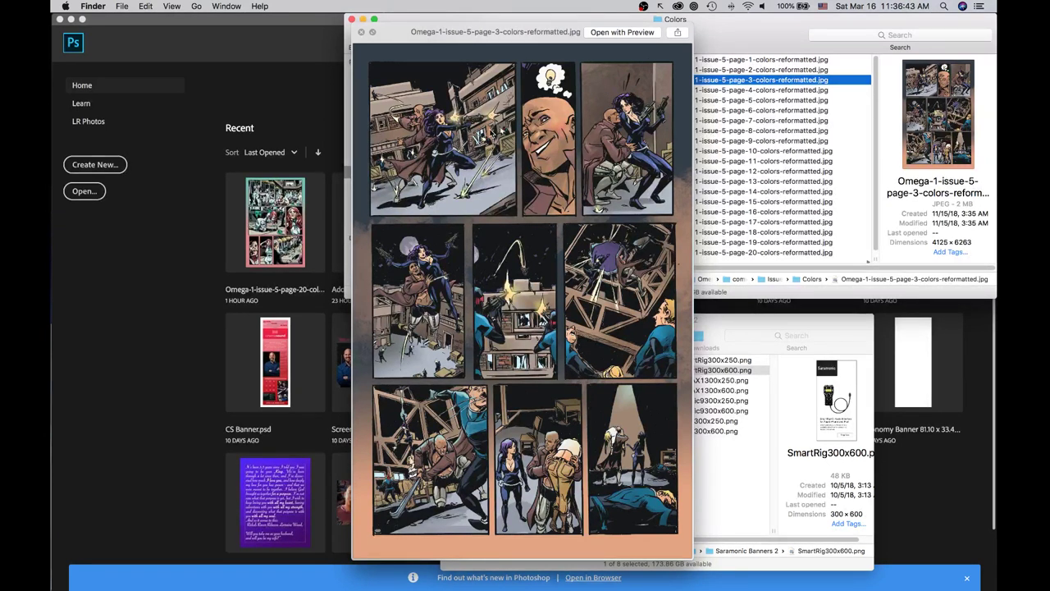
{"action": "key", "text": "space"}
Open Omega-1-issue-5-page-20-colors-reformatted.jpg in Adobe Photoshop CC 2019 via Open With.
{"action": "scroll", "coordinate": [770, 130], "scroll_direction": "down", "scroll_amount": 1}
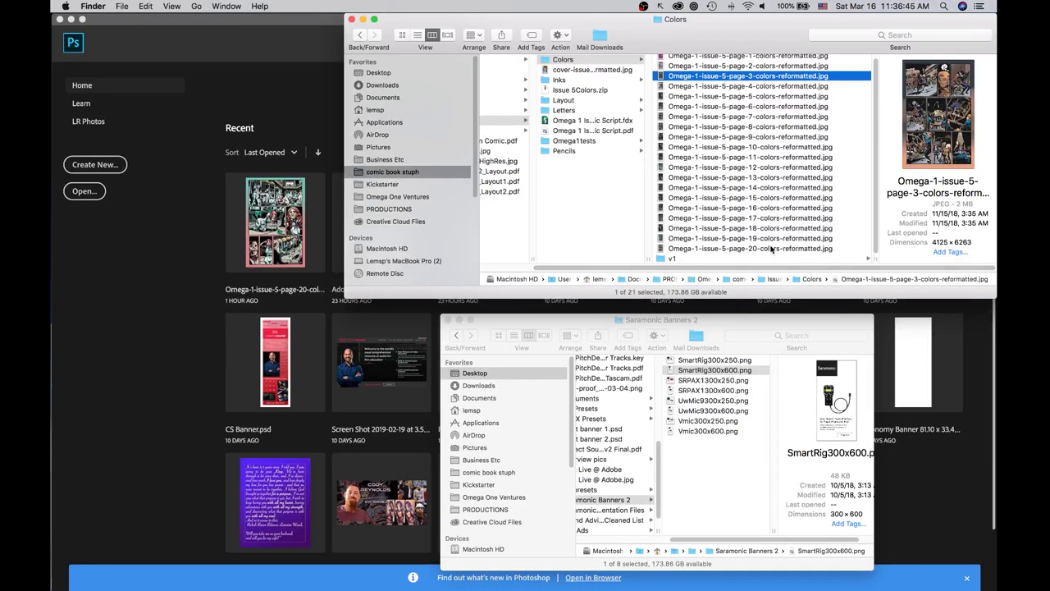
{"action": "right_click", "coordinate": [771, 250]}
{"action": "mouse_move", "coordinate": [697, 259]}
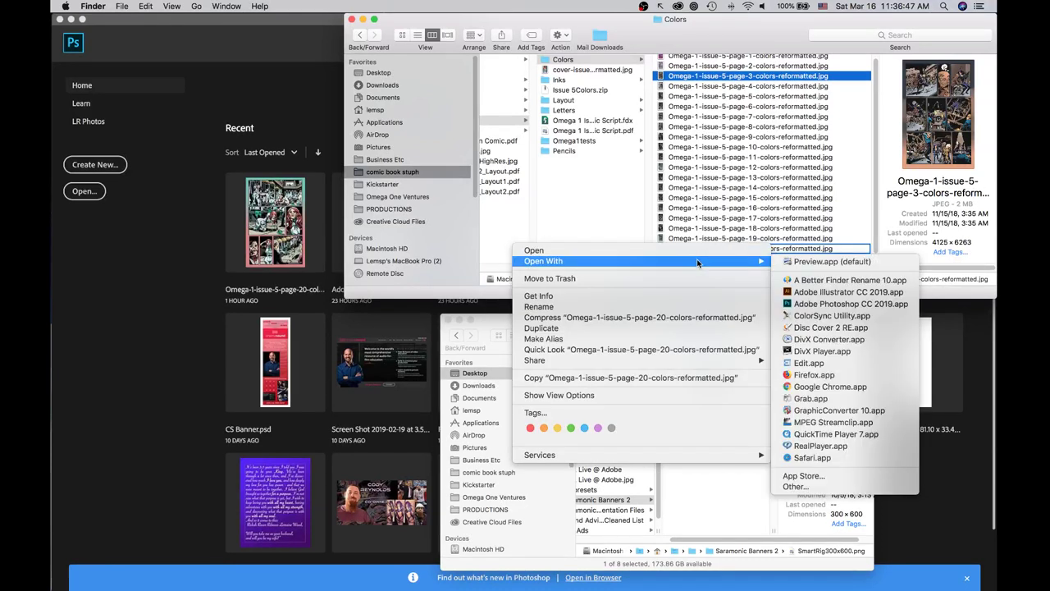
{"action": "left_click", "coordinate": [848, 303]}
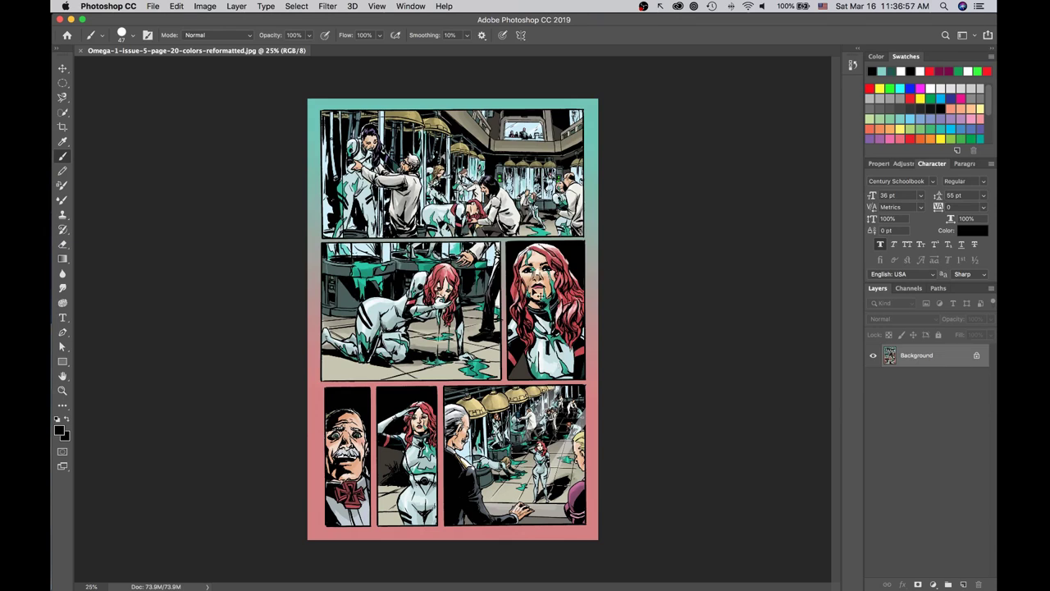
Zoom the page-20 file to 66.7% on its top lab panel and choose the Path Selection tool.
{"action": "key", "text": "super+equal"}
{"action": "key", "text": "super+equal"}
{"action": "key", "text": "super+equal"}
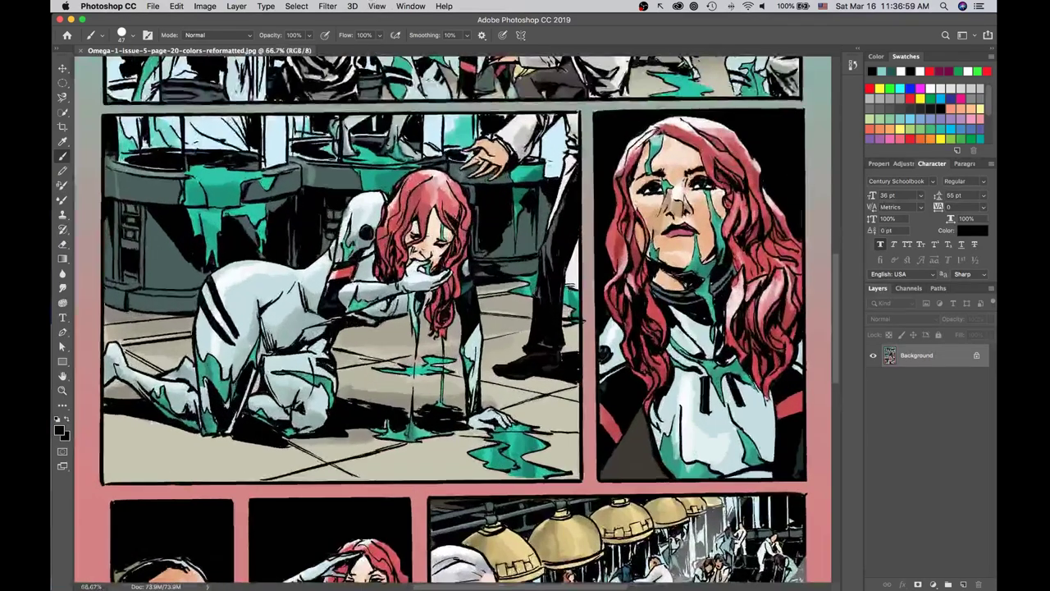
{"action": "scroll", "coordinate": [537, 276], "scroll_direction": "up", "scroll_amount": 10}
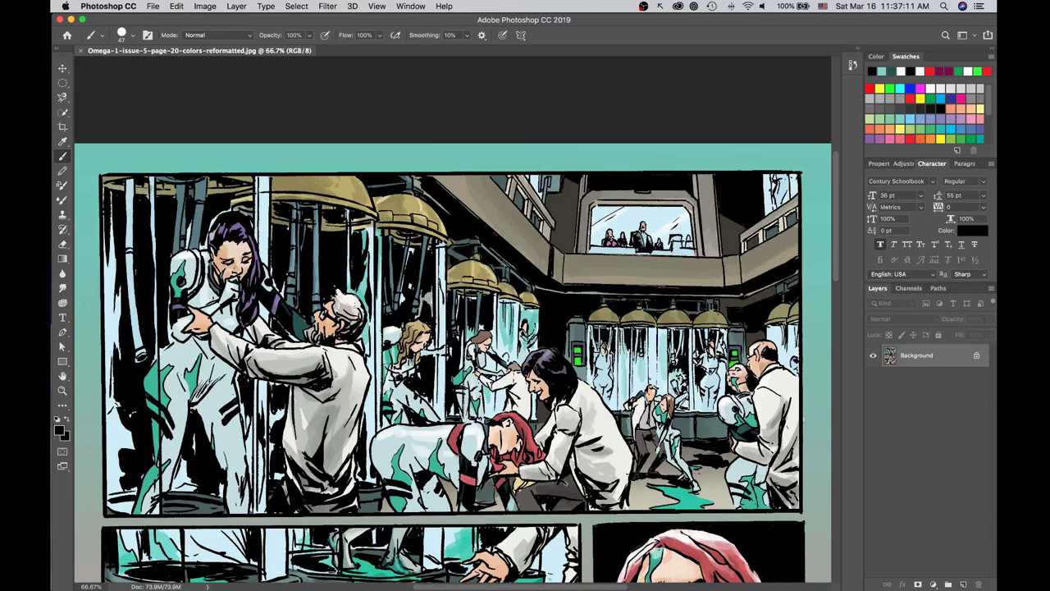
{"action": "key", "text": "a"}
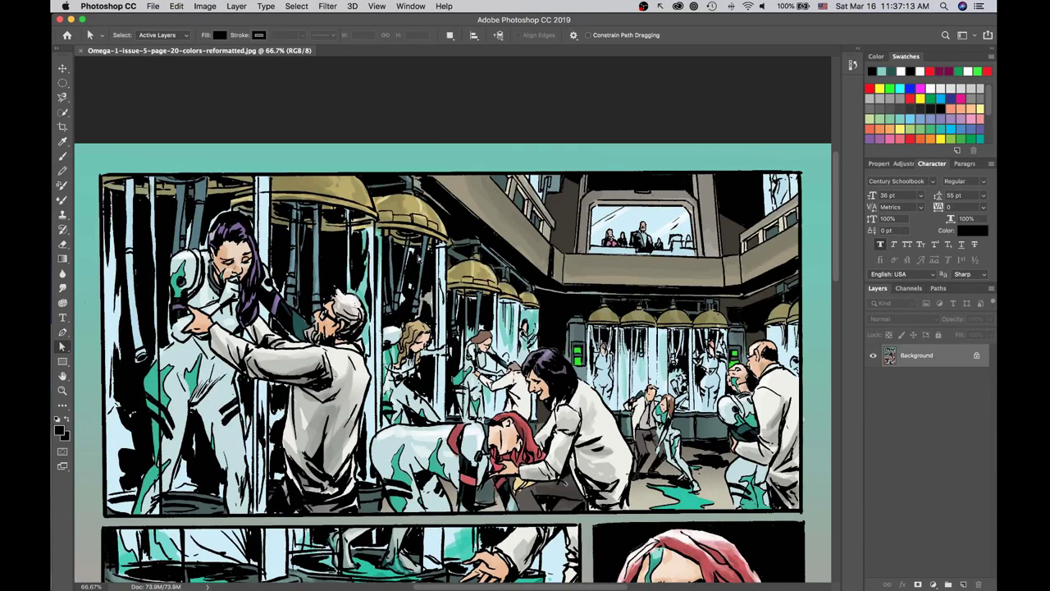
{"action": "left_click_drag", "start_coordinate": [270, 212], "coordinate": [392, 271]}
{"action": "left_click_drag", "start_coordinate": [456, 233], "coordinate": [632, 238]}
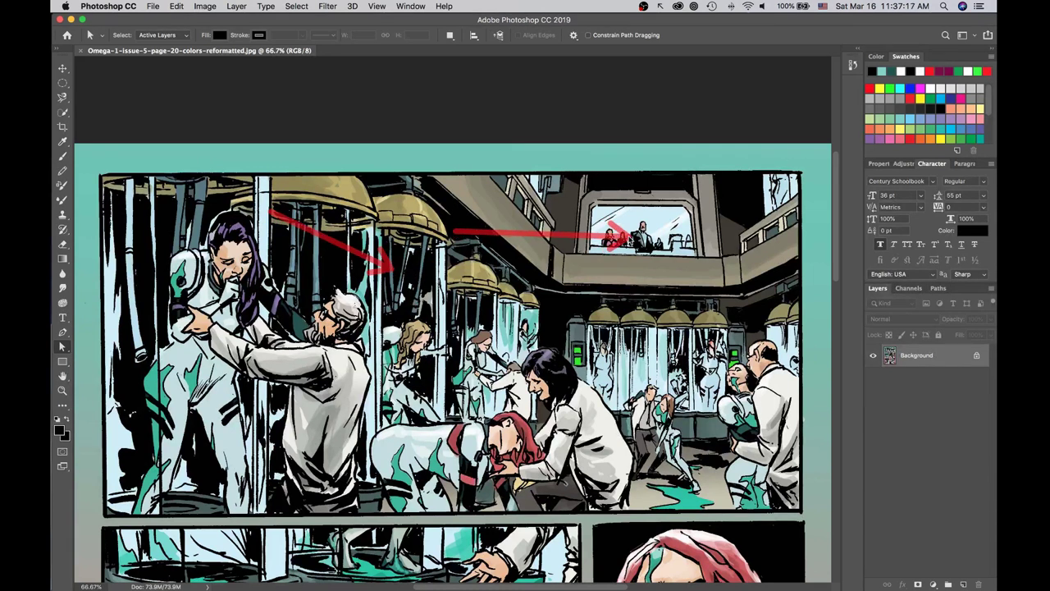
{"action": "left_click_drag", "start_coordinate": [480, 294], "coordinate": [718, 388]}
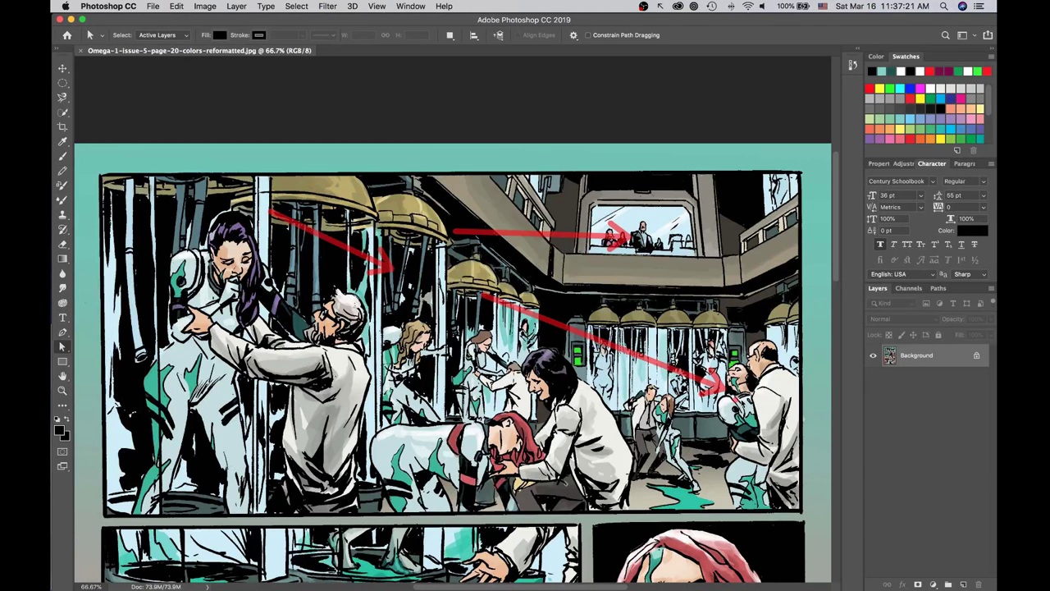
{"action": "left_click_drag", "start_coordinate": [582, 345], "coordinate": [696, 319]}
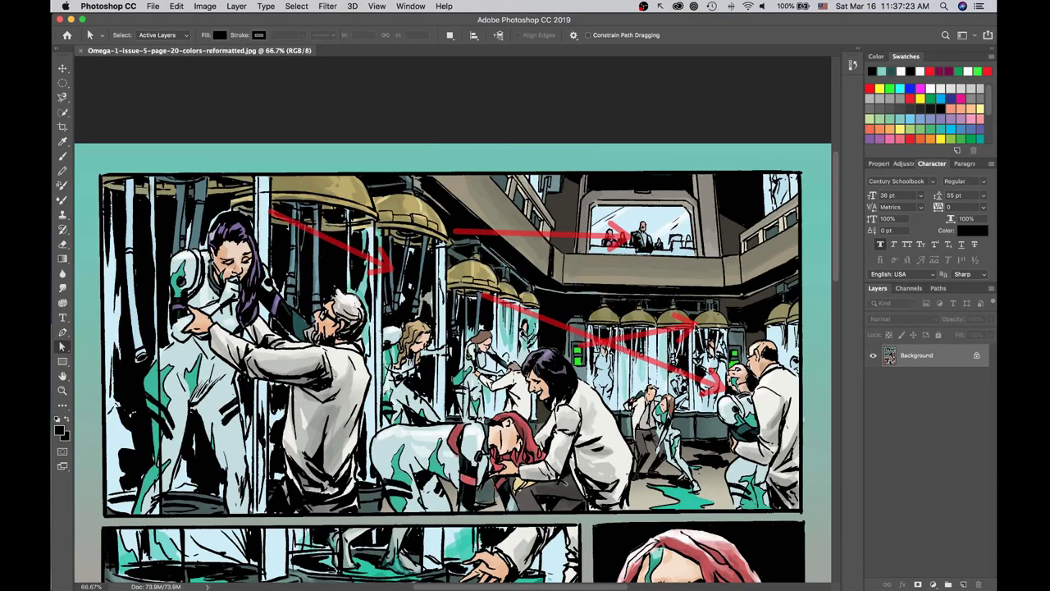
{"action": "key", "text": "super+z"}
{"action": "key", "text": "super+z"}
{"action": "key", "text": "super+z"}
{"action": "key", "text": "super+z"}
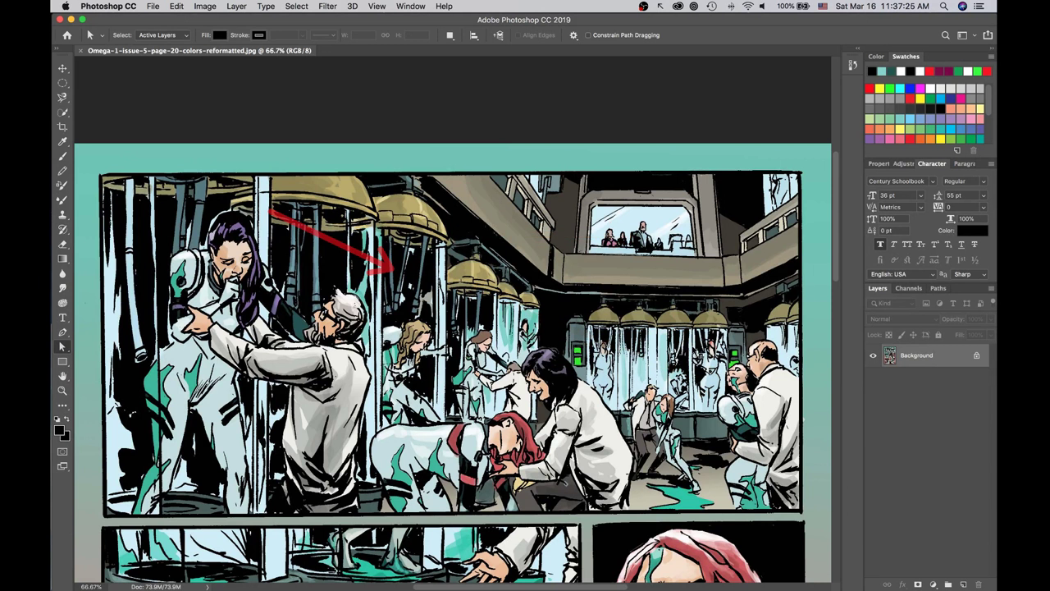
{"action": "mouse_move", "coordinate": [280, 174]}
{"action": "left_mouse_down"}
{"action": "mouse_move", "coordinate": [763, 300]}
{"action": "mouse_move", "coordinate": [781, 283]}
{"action": "left_mouse_up"}
{"action": "mouse_move", "coordinate": [522, 305]}
{"action": "left_mouse_down"}
{"action": "mouse_move", "coordinate": [611, 335]}
{"action": "mouse_move", "coordinate": [717, 344]}
{"action": "left_mouse_up"}
{"action": "left_click_drag", "start_coordinate": [646, 478], "coordinate": [705, 510]}
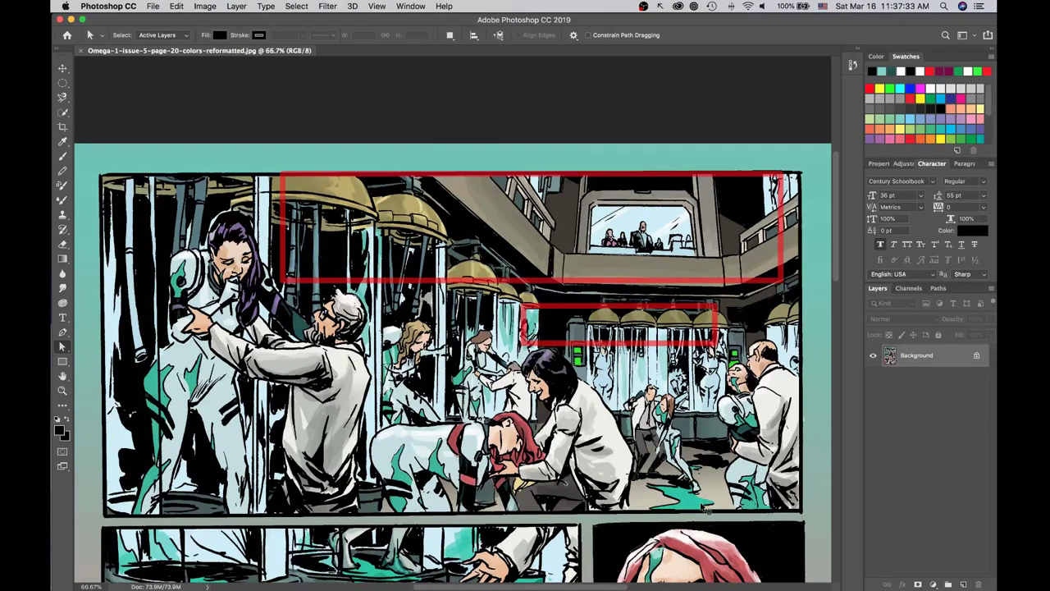
{"action": "left_click_drag", "start_coordinate": [540, 218], "coordinate": [233, 339]}
{"action": "mouse_move", "coordinate": [689, 309]}
{"action": "left_mouse_down"}
{"action": "mouse_move", "coordinate": [616, 386]}
{"action": "mouse_move", "coordinate": [518, 460]}
{"action": "left_mouse_up"}
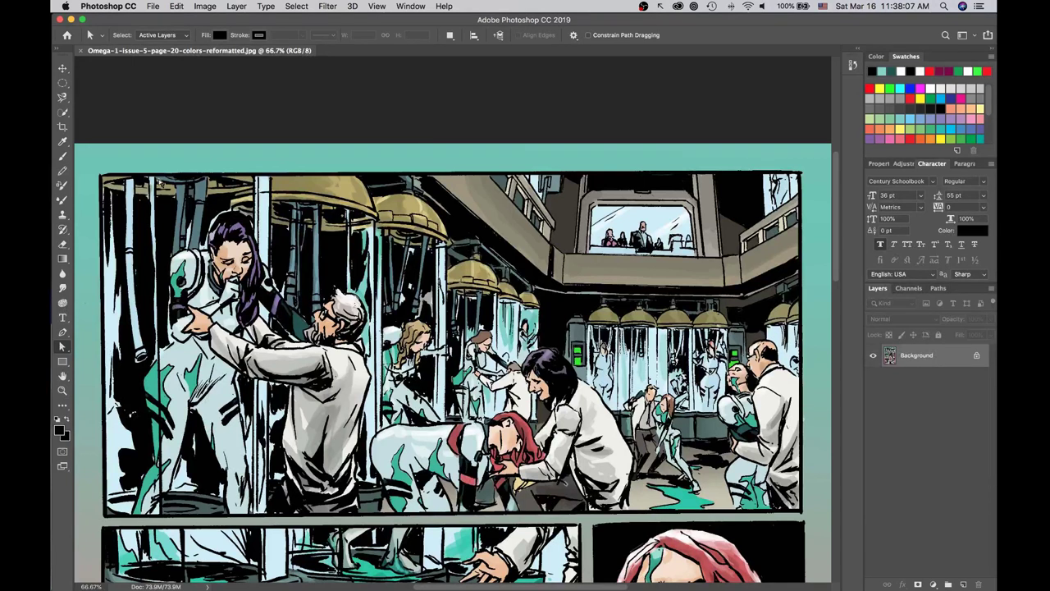
Zoom out and back in on the page and choose the Rectangular Marquee Tool.
{"action": "key", "text": "m"}
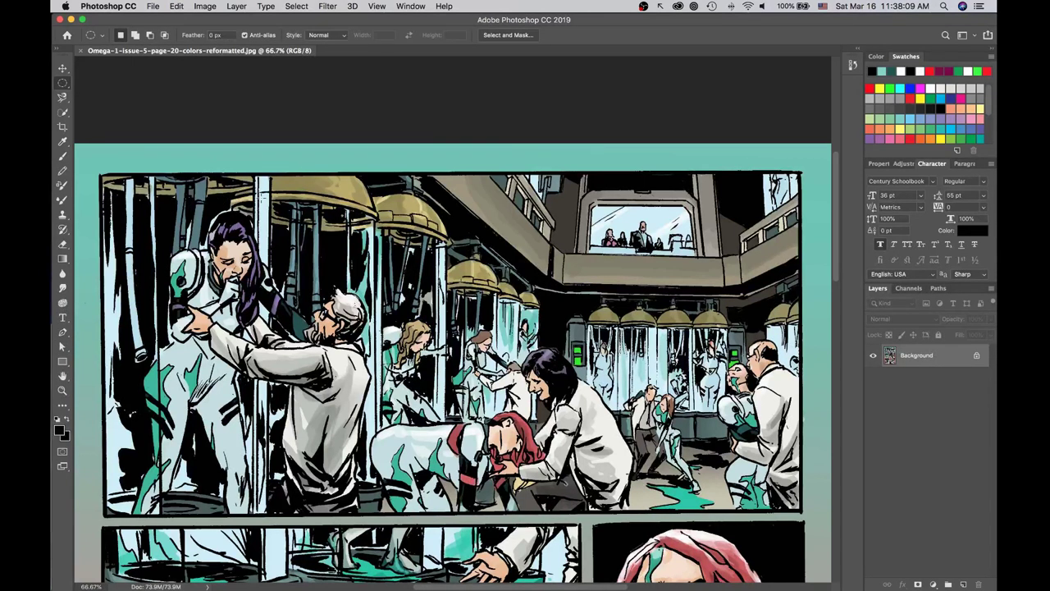
{"action": "key", "text": "super+minus"}
{"action": "key", "text": "super+minus"}
{"action": "key", "text": "super+minus"}
{"action": "key", "text": "super+minus"}
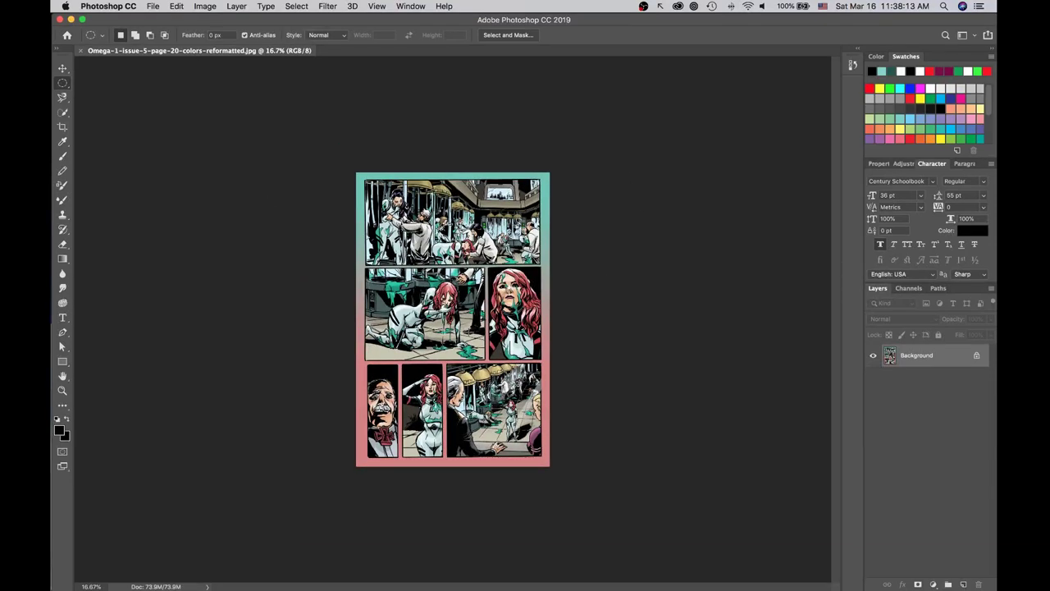
{"action": "key", "text": "super+plus"}
{"action": "key", "text": "super+plus"}
{"action": "key", "text": "super+plus"}
{"action": "key", "text": "super+plus"}
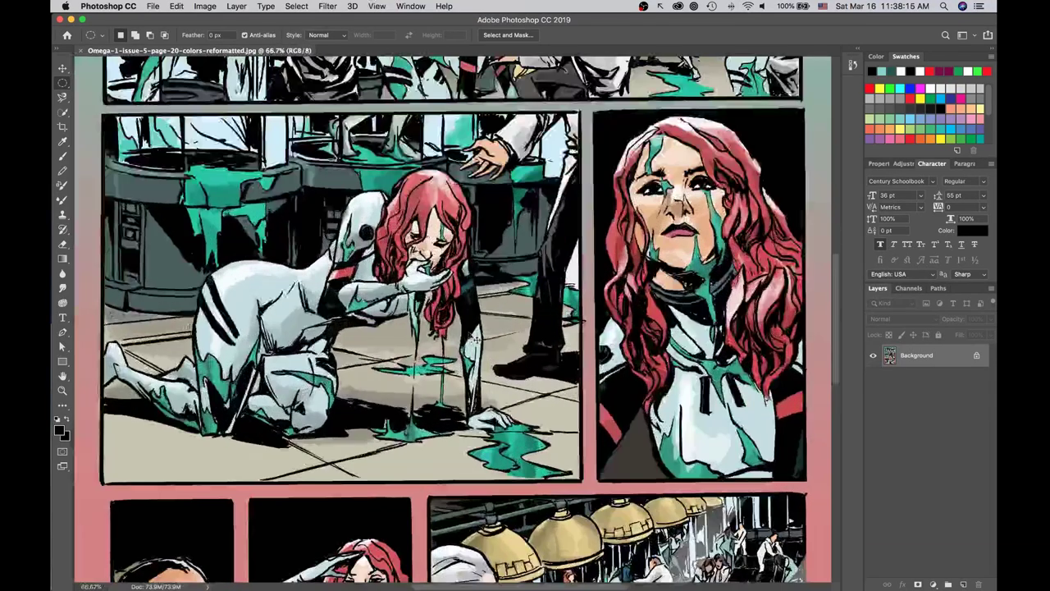
{"action": "scroll", "coordinate": [451, 320], "scroll_direction": "up", "scroll_amount": 10}
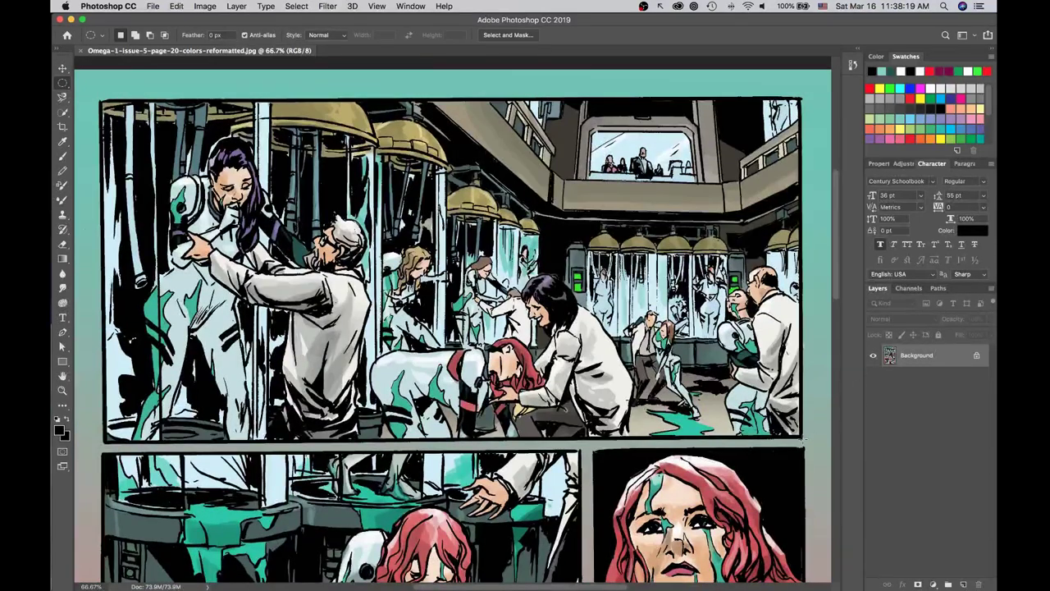
{"action": "left_click", "coordinate": [62, 83]}
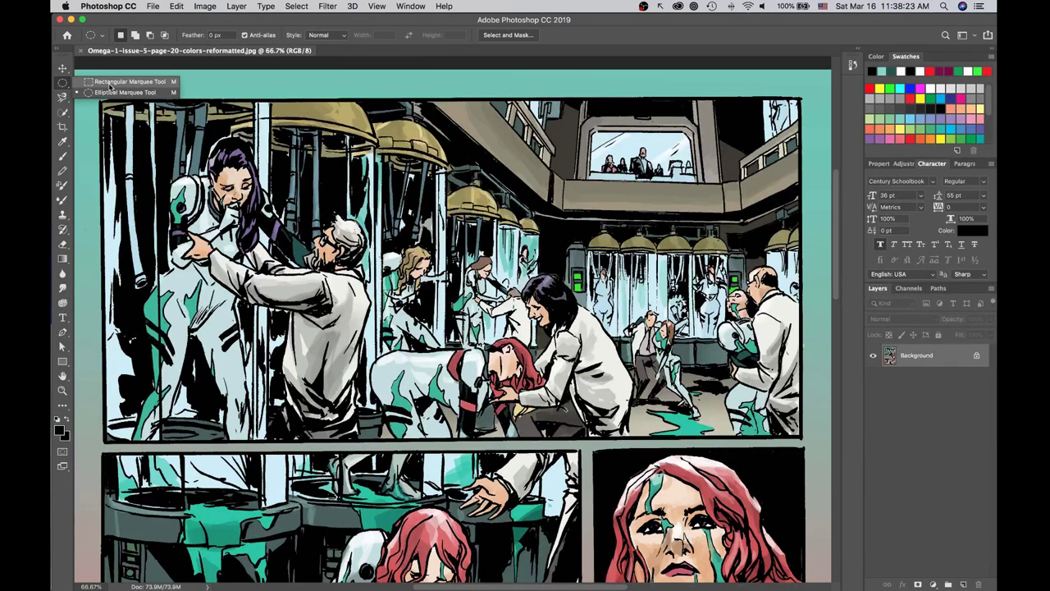
{"action": "left_click", "coordinate": [110, 85]}
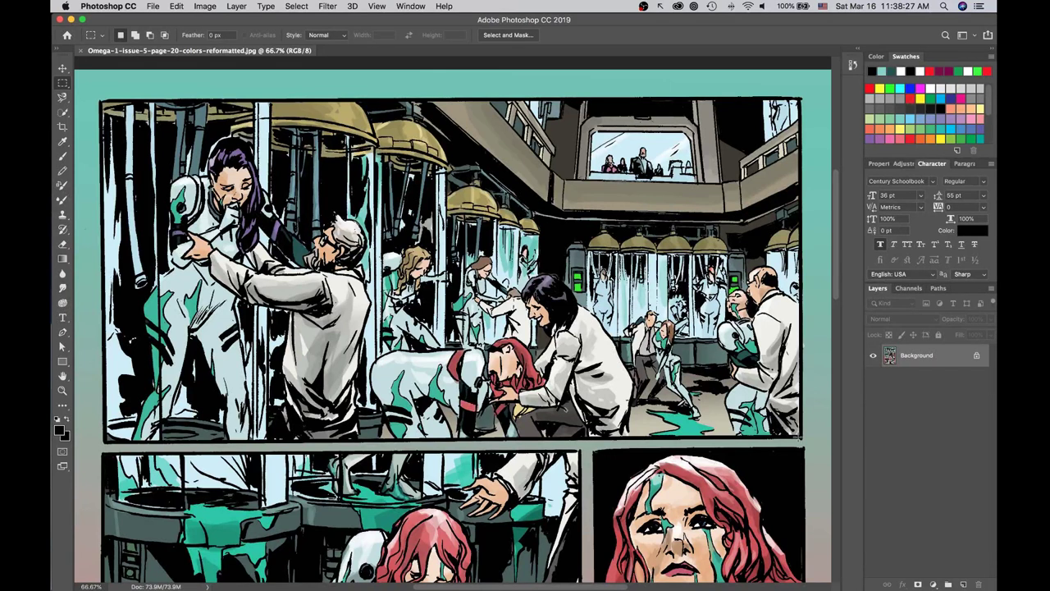
Drag a rectangular marquee corner to corner around the whole top lab panel, redoing the first attempt.
{"action": "left_click_drag", "start_coordinate": [803, 438], "coordinate": [102, 99]}
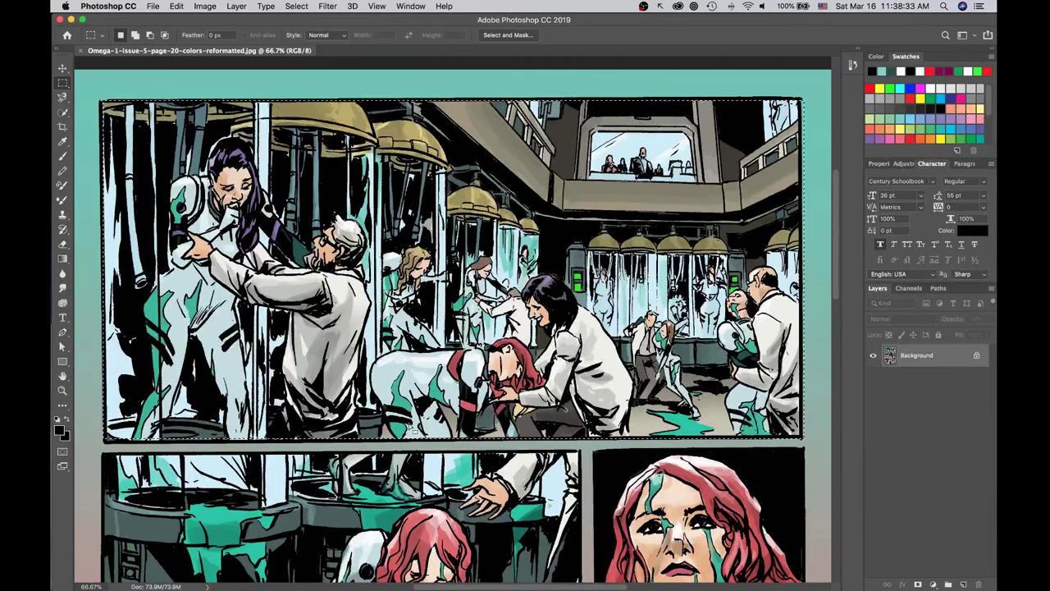
{"action": "left_click", "coordinate": [199, 439]}
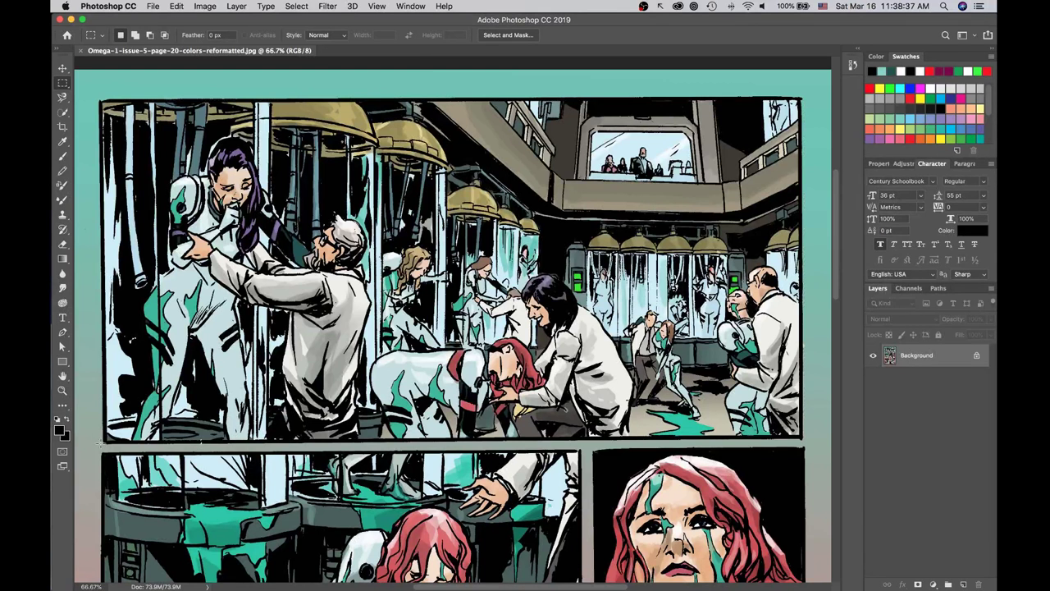
{"action": "left_click_drag", "start_coordinate": [107, 438], "coordinate": [801, 97]}
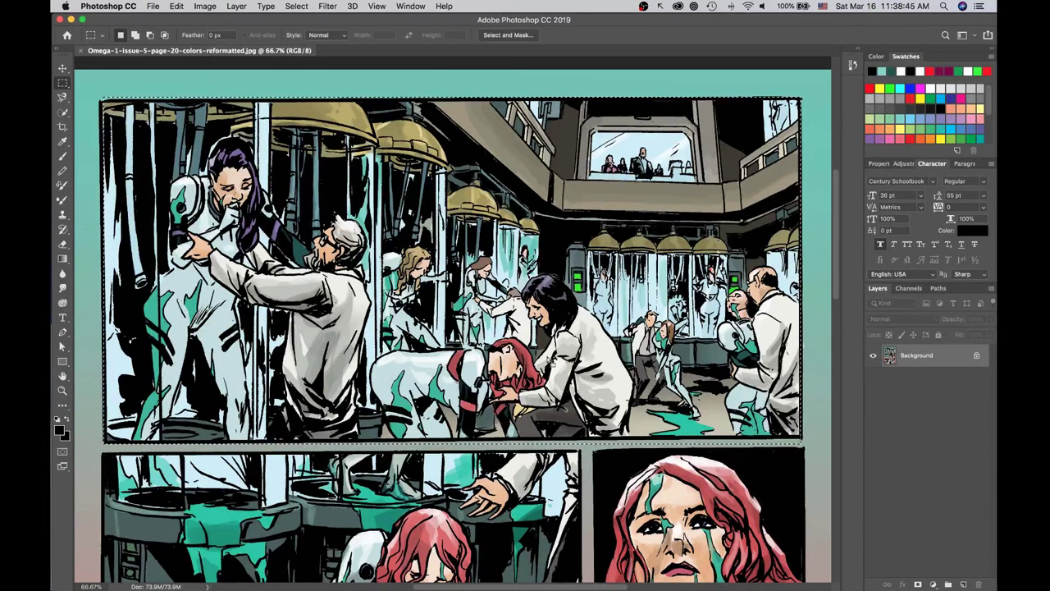
{"action": "left_click", "coordinate": [177, 6]}
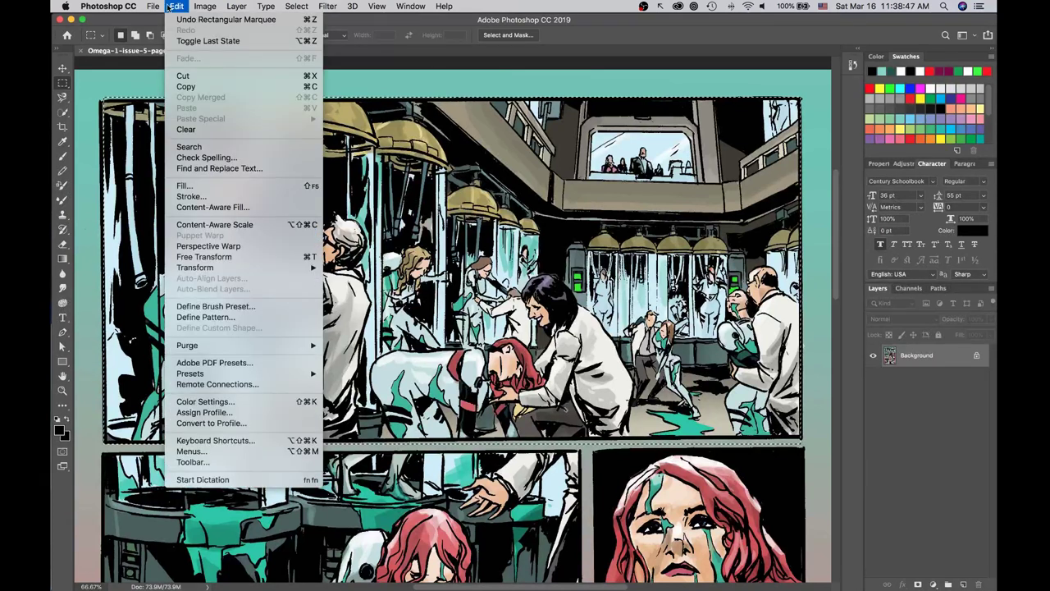
Copy the top panel and create a clipboard-sized 3711 × 1847 px document named I5.P1.P1.
{"action": "left_click", "coordinate": [185, 86]}
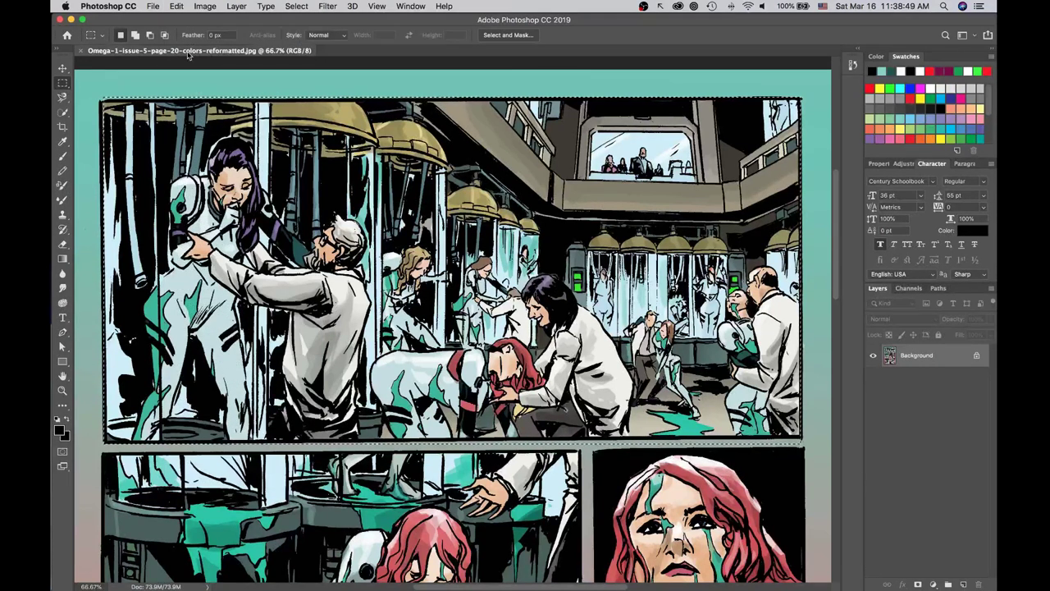
{"action": "left_click", "coordinate": [176, 6]}
{"action": "mouse_move", "coordinate": [152, 7]}
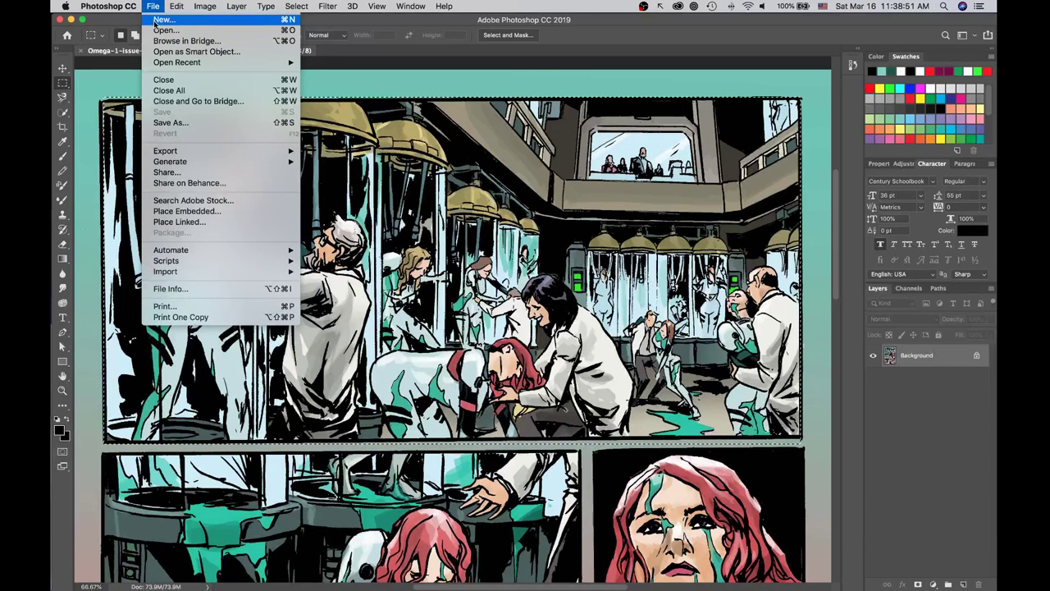
{"action": "left_click", "coordinate": [155, 20]}
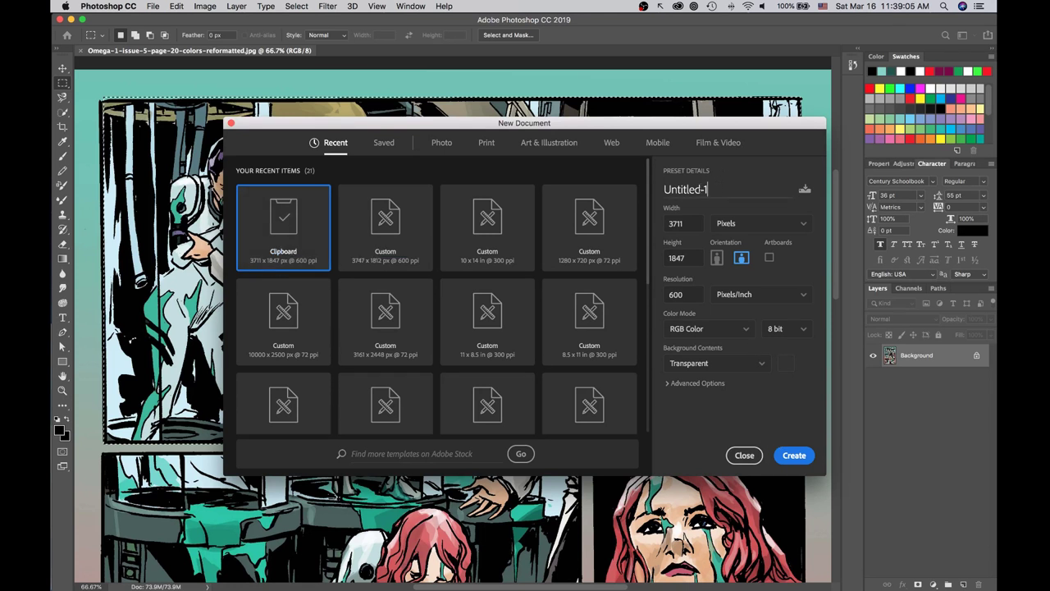
{"action": "left_click", "coordinate": [717, 188]}
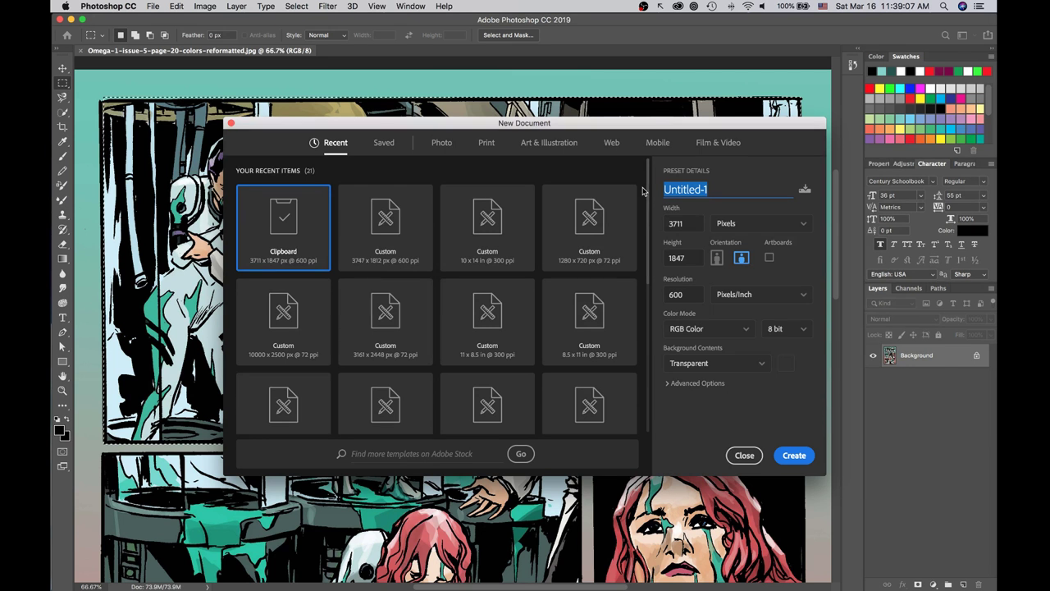
{"action": "key", "text": "BackSpace"}
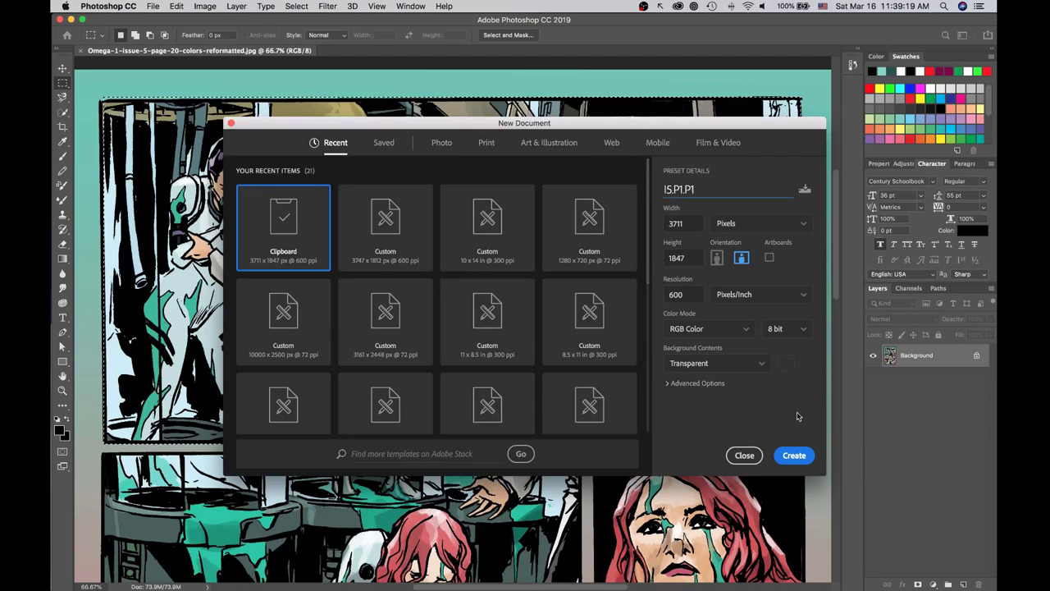
{"action": "left_click", "coordinate": [794, 455]}
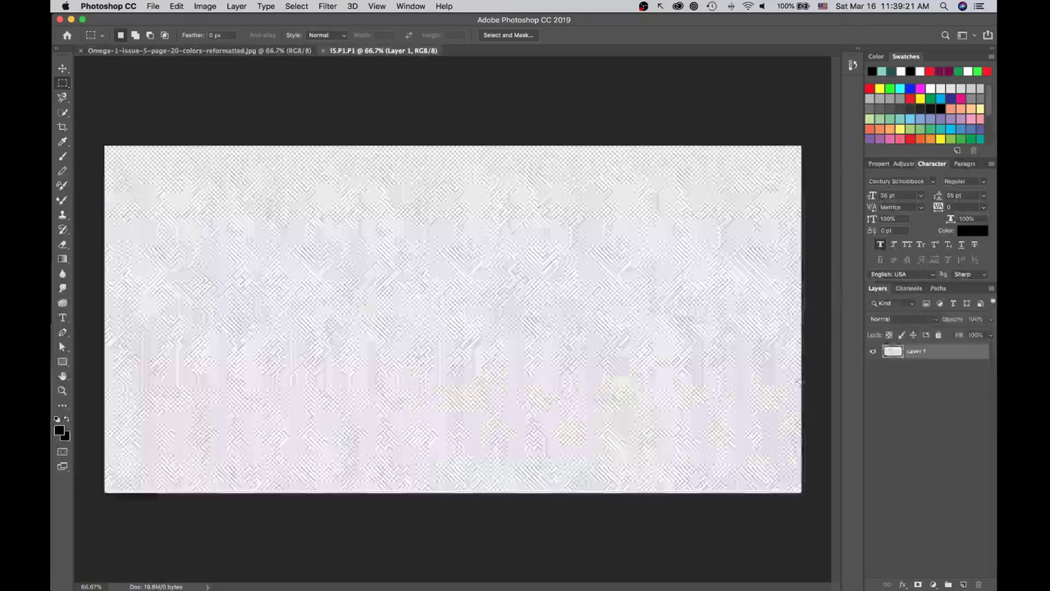
Paste the copied top panel into I5.P1.P1 as Layer 1 and pick the Magnetic Lasso Tool.
{"action": "left_click", "coordinate": [176, 8]}
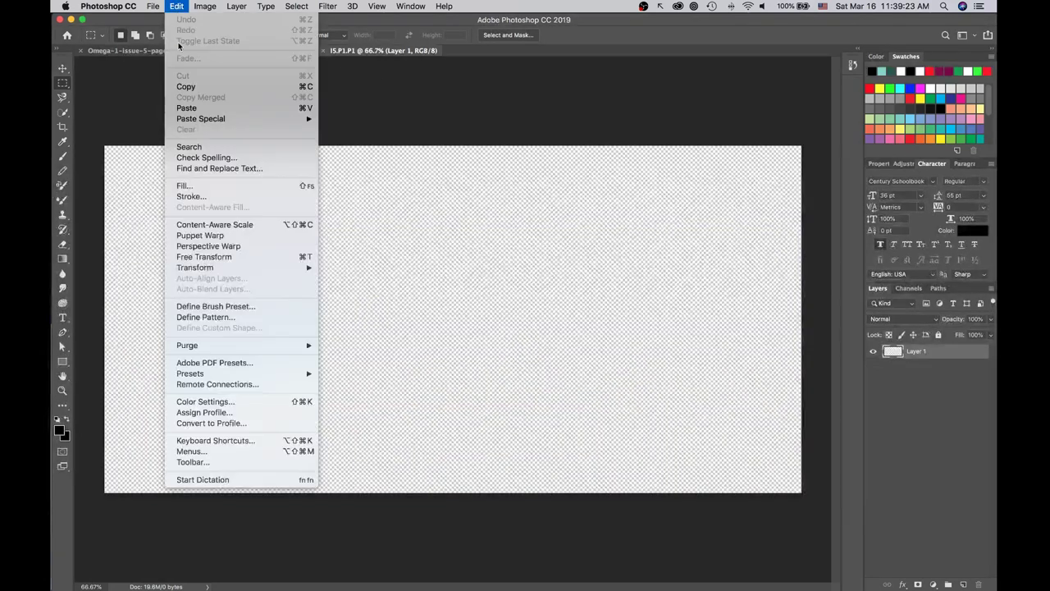
{"action": "left_click", "coordinate": [187, 108]}
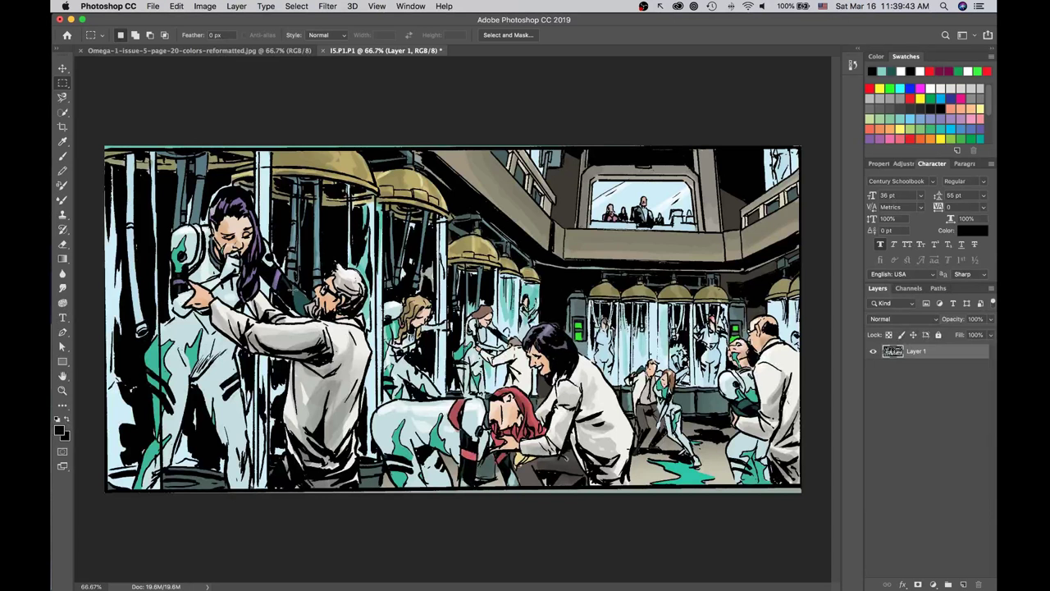
{"action": "left_click", "coordinate": [67, 105]}
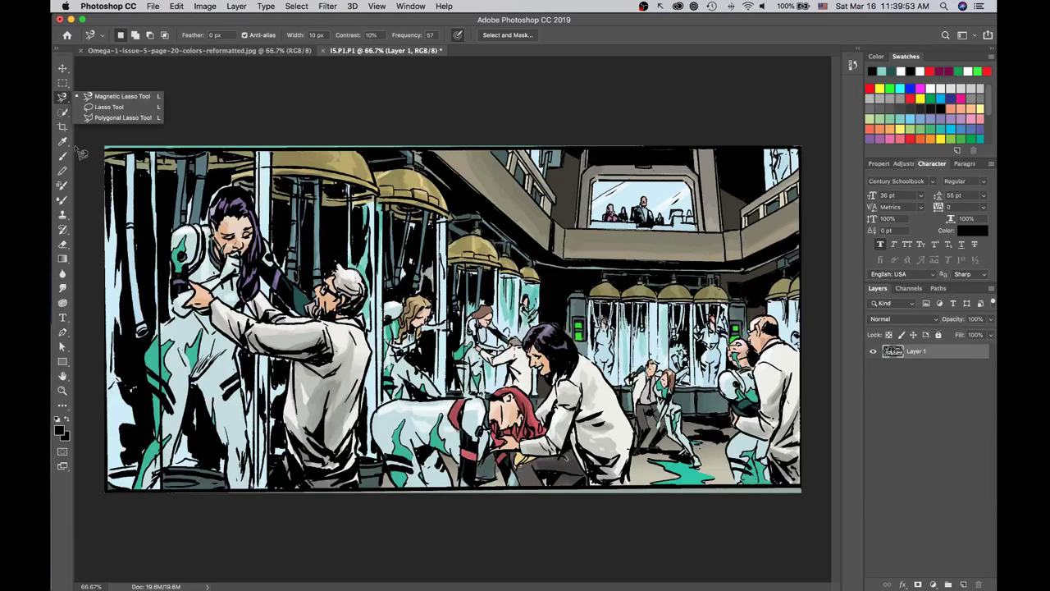
{"action": "left_click", "coordinate": [219, 88]}
Browse the Edit menu without choosing anything and cancel the unfinished lasso path with Esc.
{"action": "left_click", "coordinate": [175, 6]}
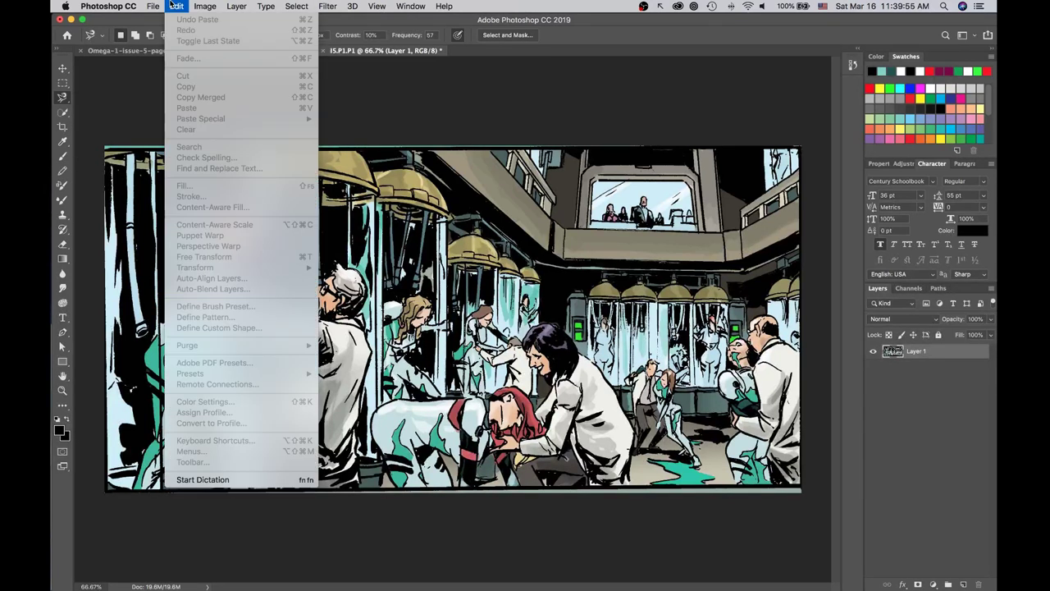
{"action": "left_click", "coordinate": [114, 89]}
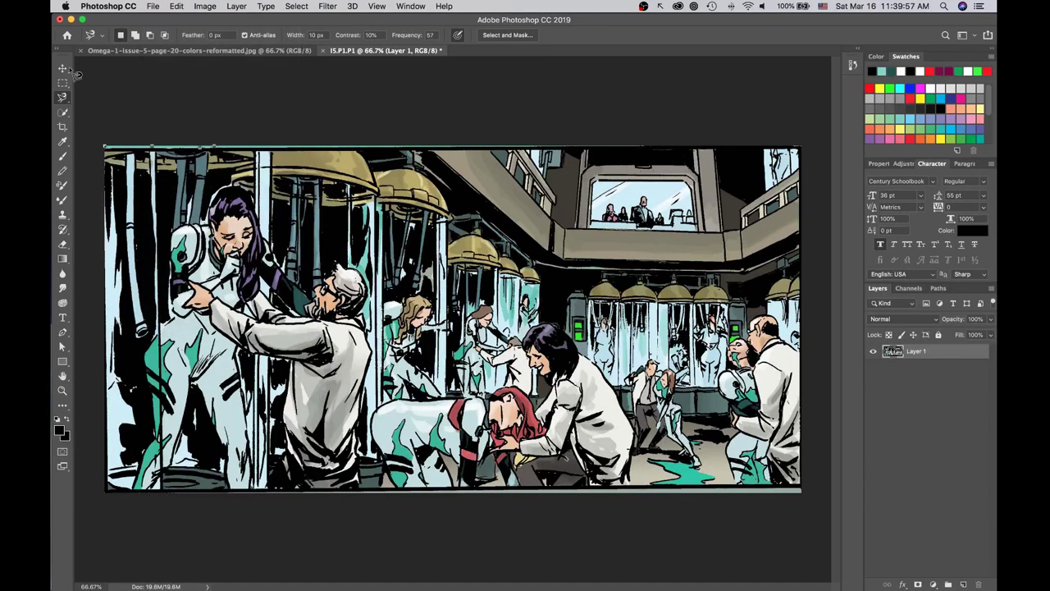
{"action": "left_click", "coordinate": [175, 7]}
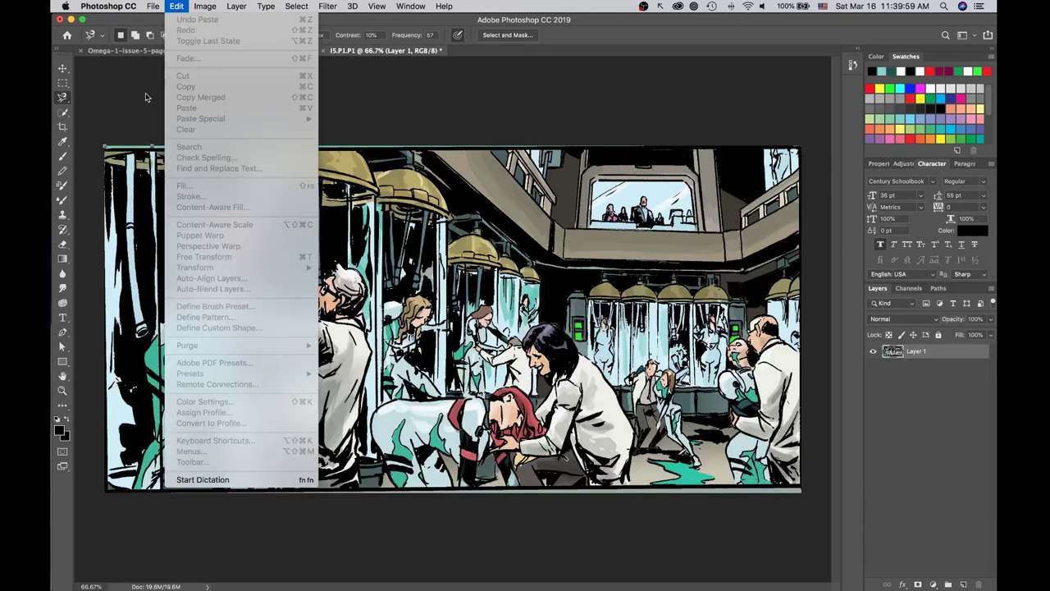
{"action": "left_click", "coordinate": [141, 103]}
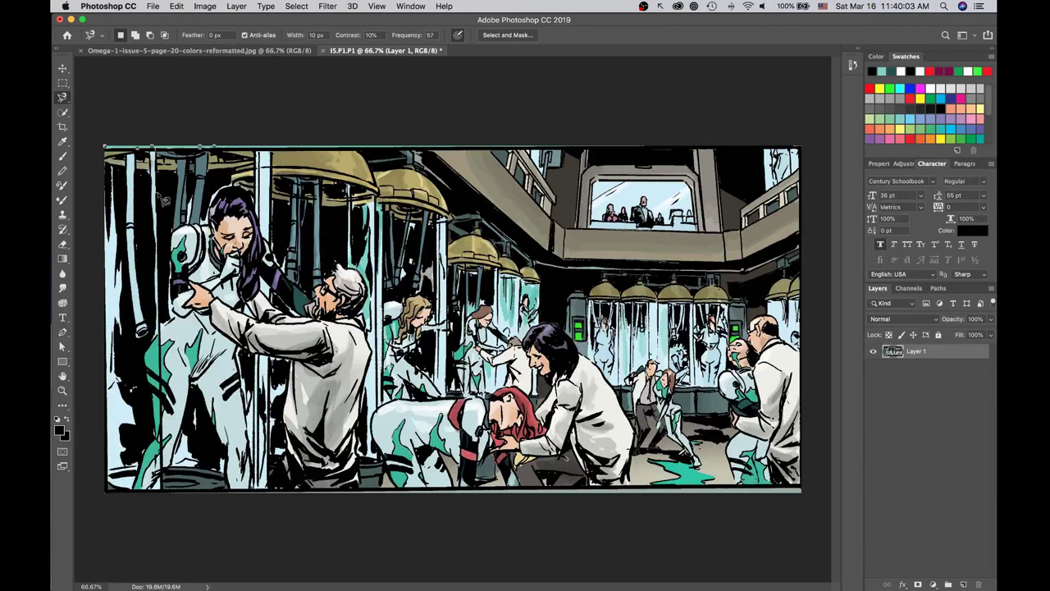
{"action": "key", "text": "Escape"}
{"action": "left_click", "coordinate": [177, 5]}
{"action": "left_click", "coordinate": [176, 6]}
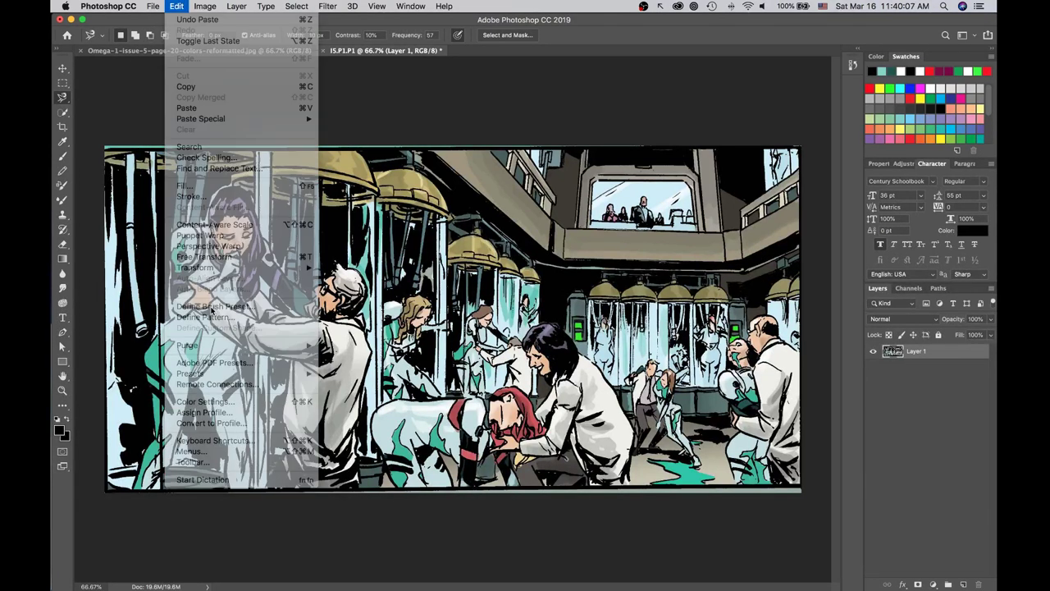
{"action": "left_click", "coordinate": [176, 6]}
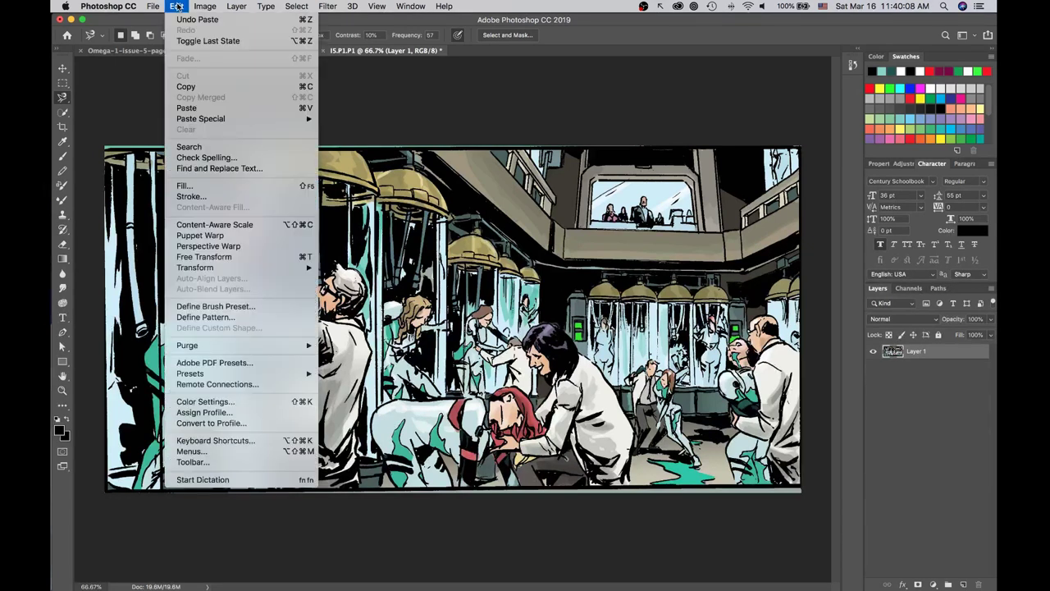
{"action": "left_click", "coordinate": [193, 462]}
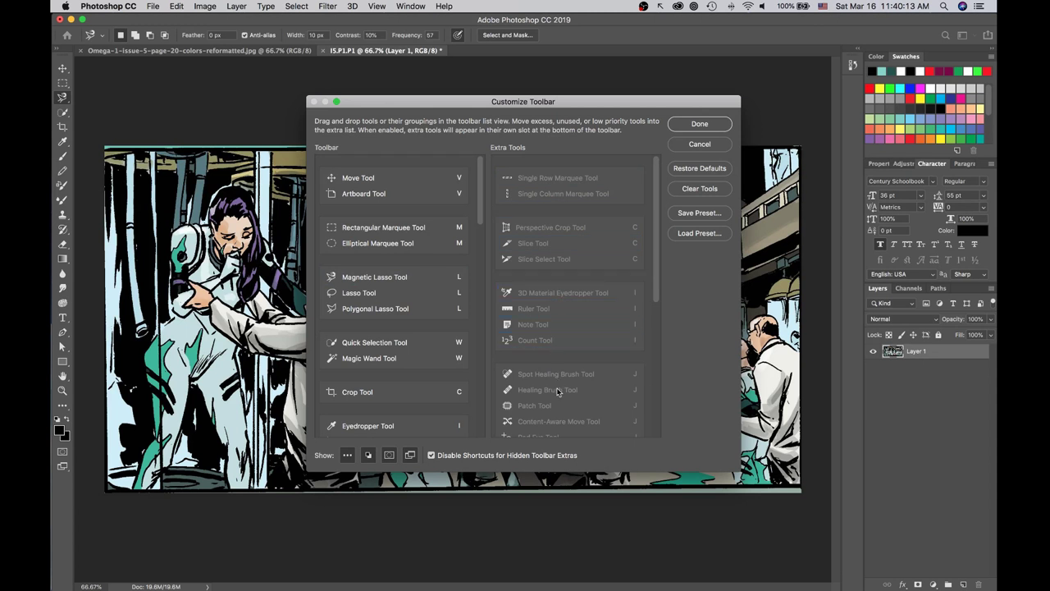
{"action": "left_click_drag", "start_coordinate": [350, 283], "coordinate": [541, 249]}
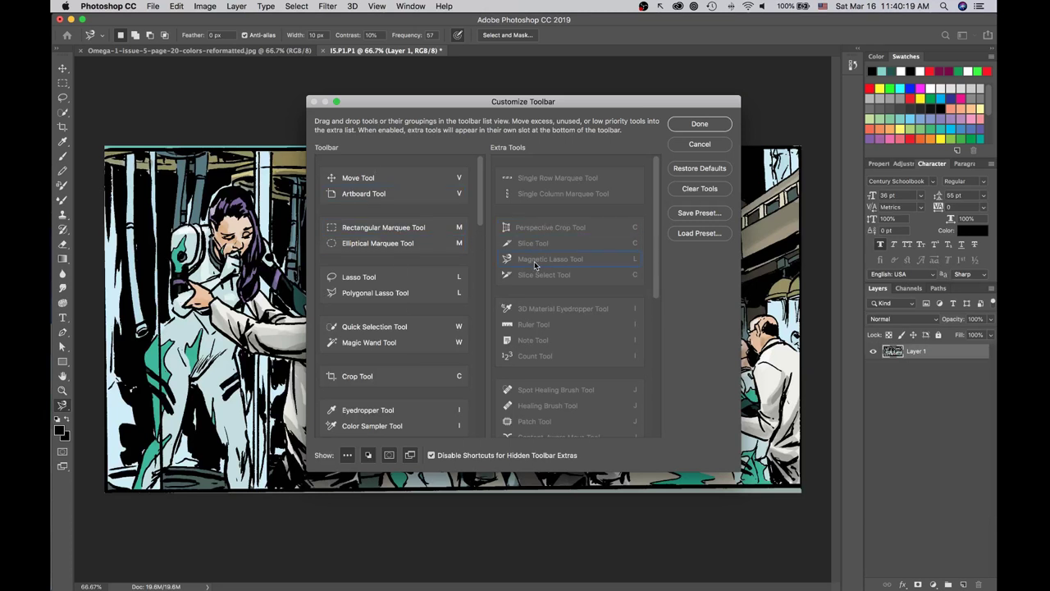
{"action": "left_click_drag", "start_coordinate": [552, 260], "coordinate": [427, 276]}
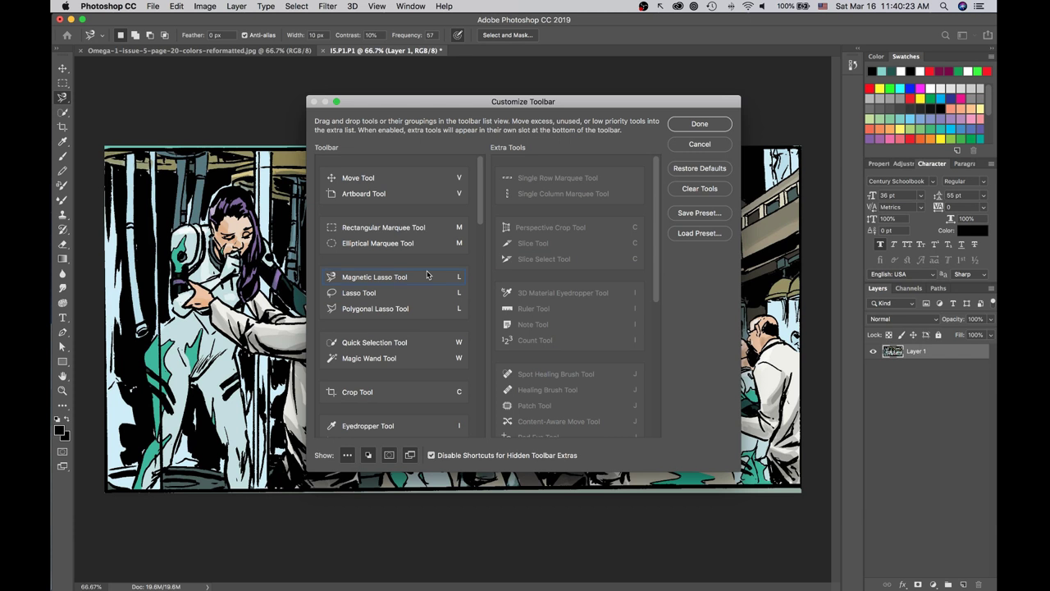
{"action": "left_click", "coordinate": [682, 126]}
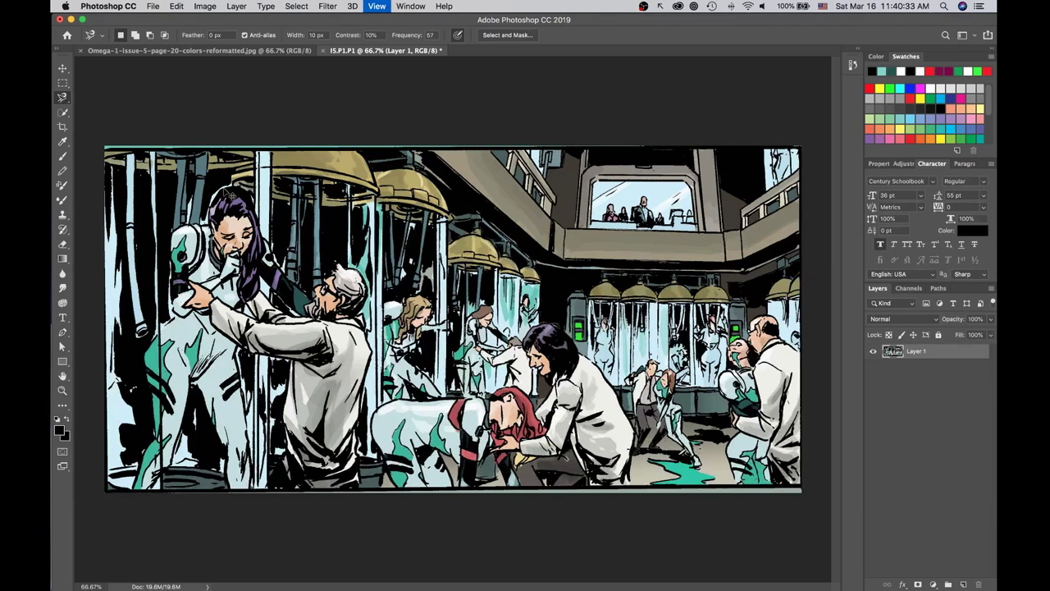
{"action": "key", "text": "super+equal"}
{"action": "key", "text": "super+equal"}
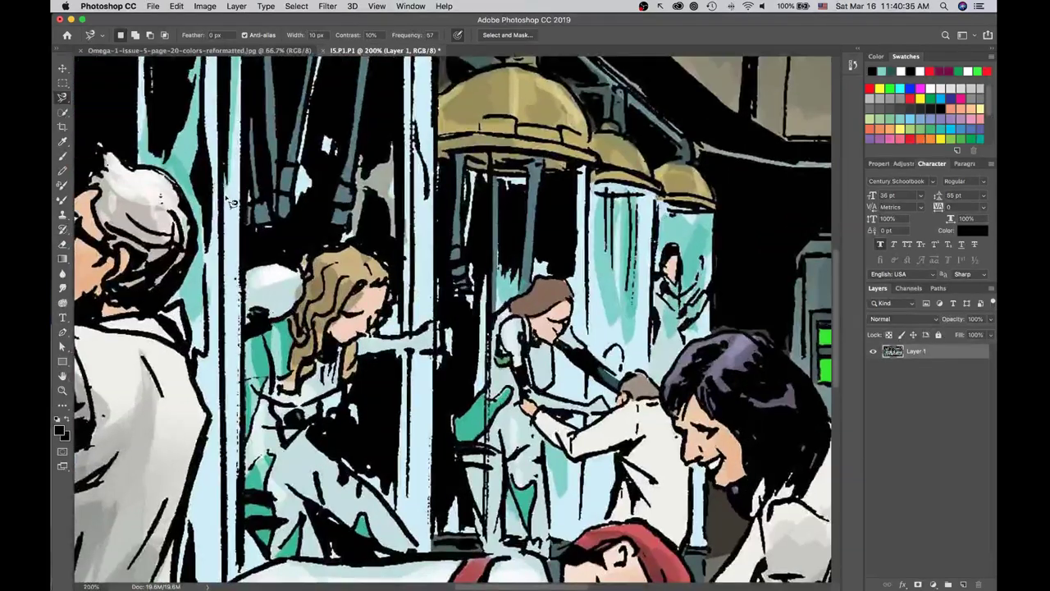
{"action": "key", "text": "space"}
{"action": "left_click_drag", "start_coordinate": [232, 197], "coordinate": [808, 228]}
{"action": "left_click_drag", "start_coordinate": [524, 151], "coordinate": [564, 276]}
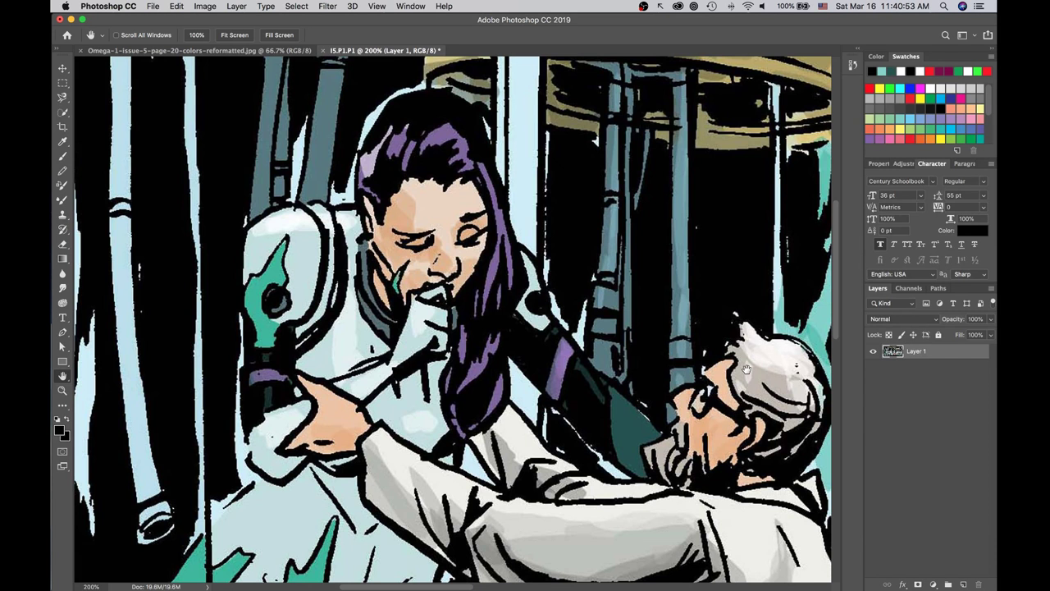
{"action": "key", "text": "super+minus"}
{"action": "key", "text": "super+minus"}
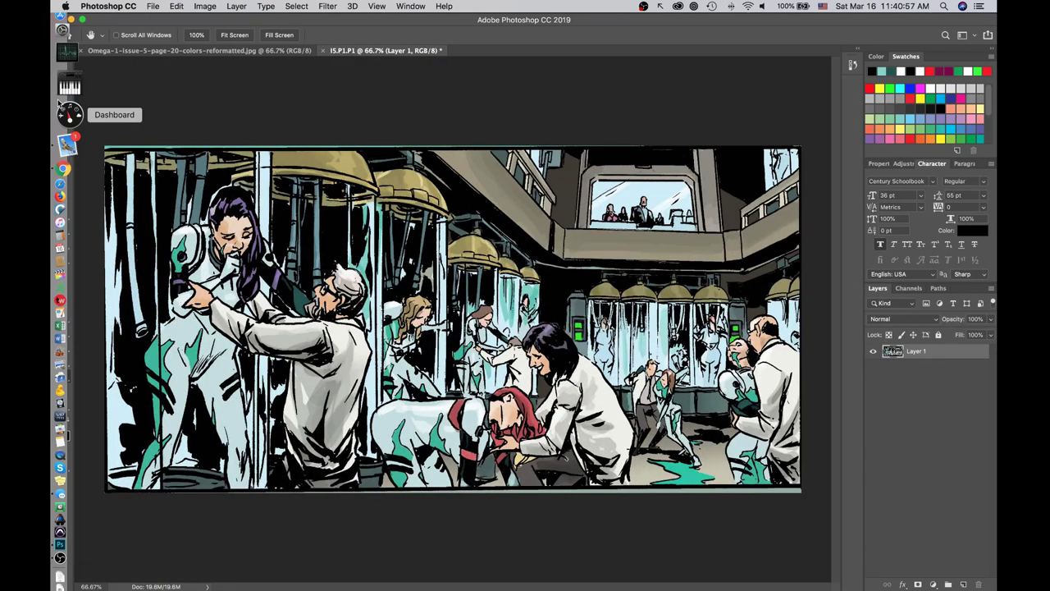
Trace a Magnetic Lasso selection around the dark-haired woman and white-haired man on the left.
{"action": "left_click", "coordinate": [64, 98]}
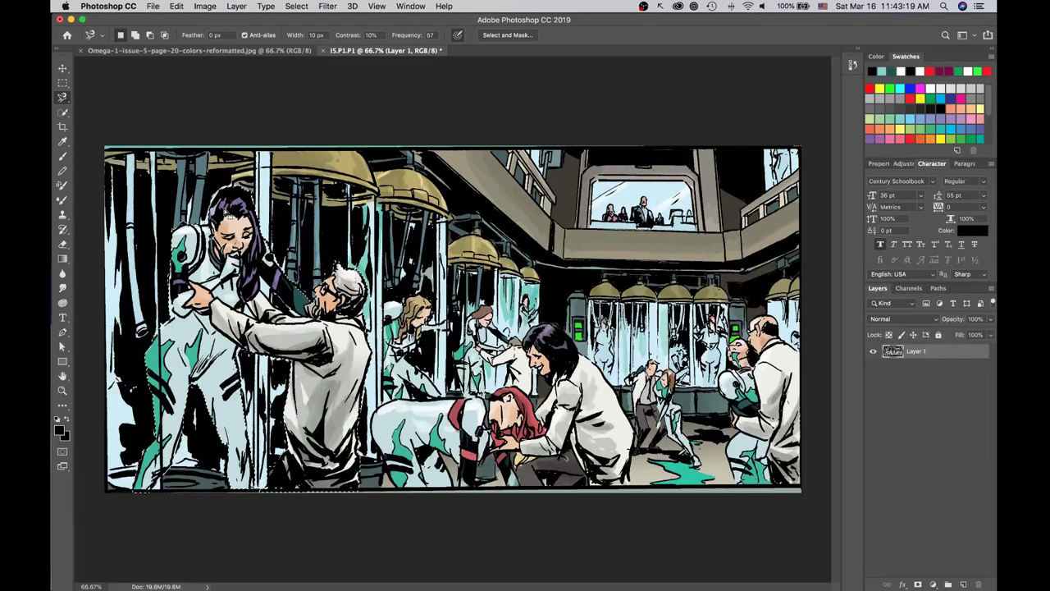
{"action": "left_click_drag", "start_coordinate": [246, 257], "coordinate": [315, 295]}
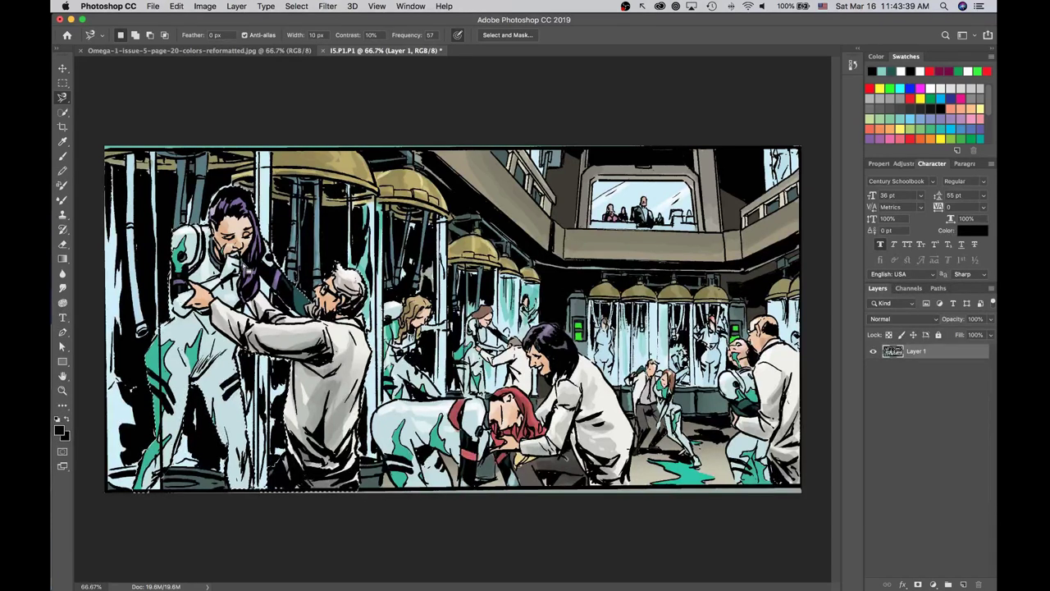
{"action": "left_click", "coordinate": [246, 6]}
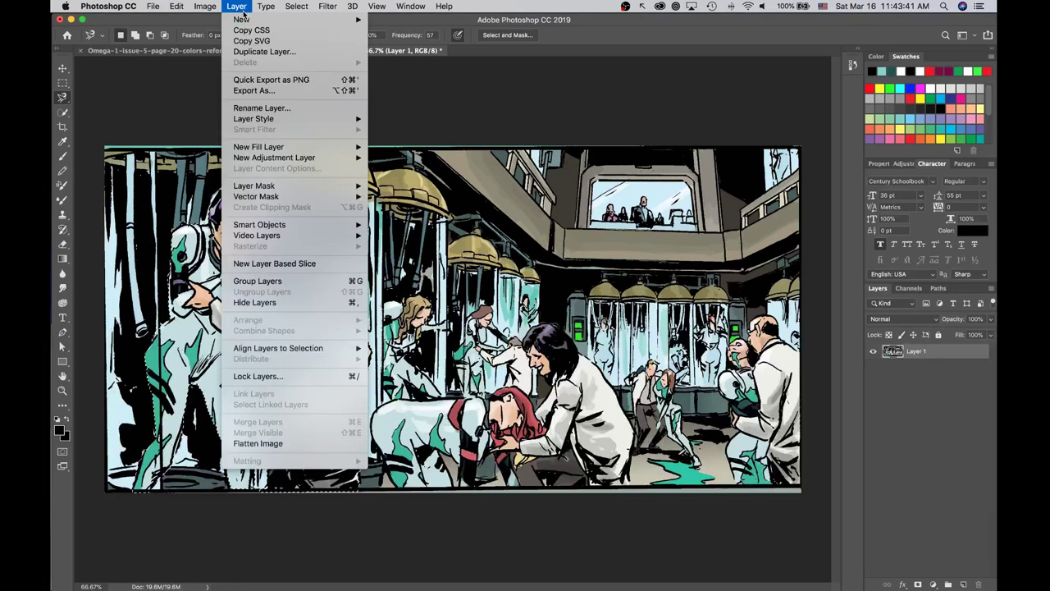
Add a new empty layer named 'FG Left Folks' above Layer 1 via Layer > New > Layer.
{"action": "mouse_move", "coordinate": [244, 18]}
{"action": "left_click", "coordinate": [391, 25]}
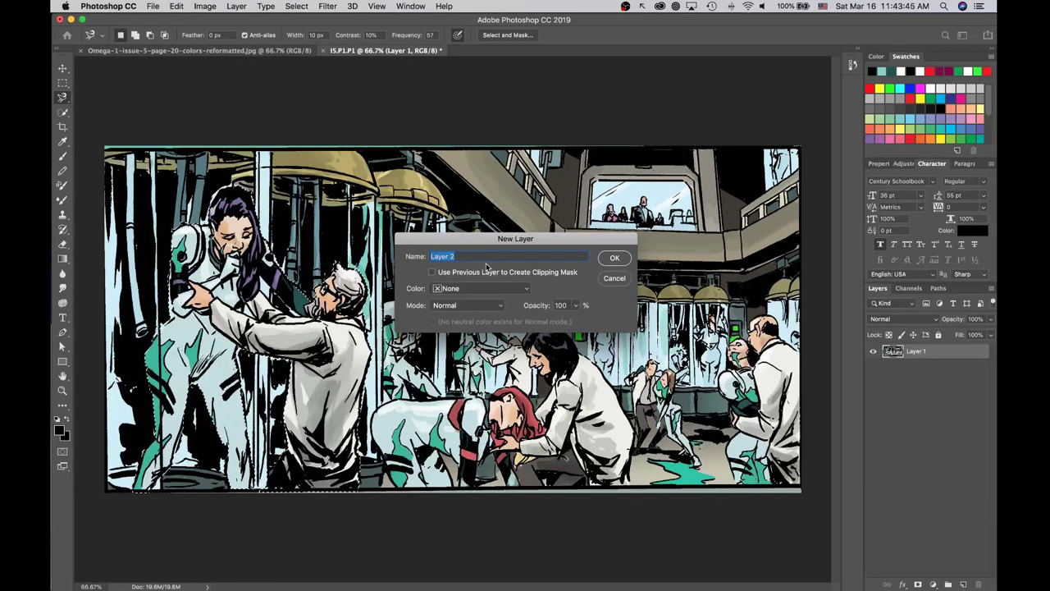
{"action": "type", "text": "FG"}
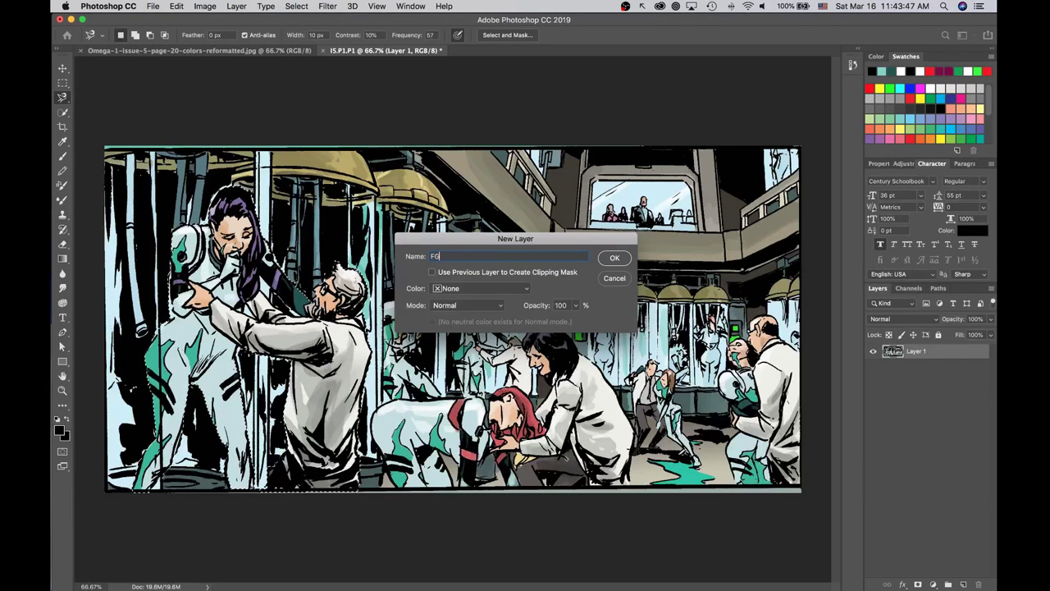
{"action": "type", "text": " Left Folks"}
{"action": "key", "text": "Return"}
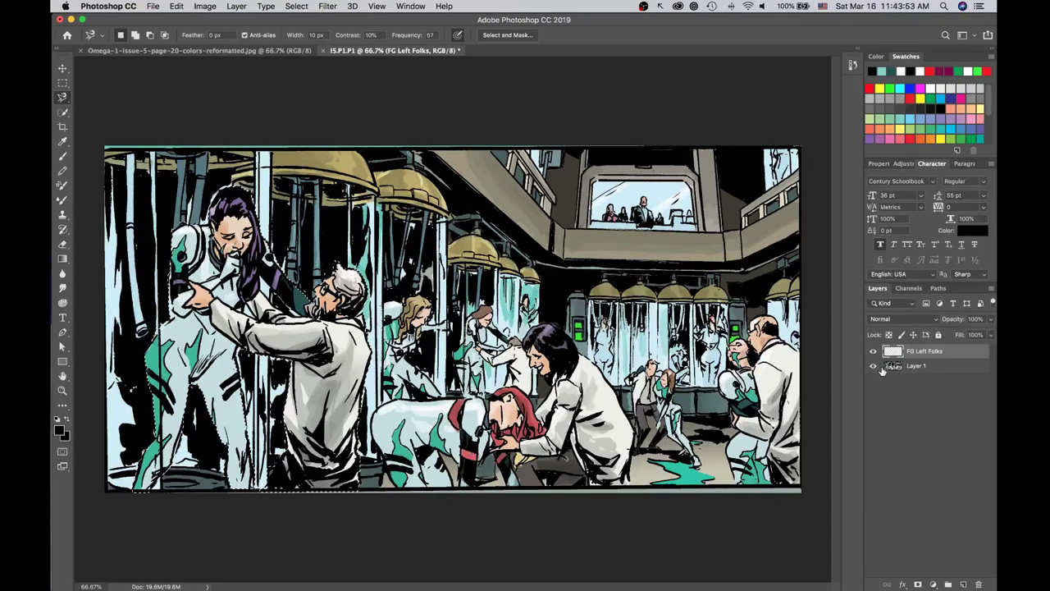
Hide Layer 1, put the selected figures onto FG Left Folks, then show Layer 1 again.
{"action": "left_click", "coordinate": [874, 367]}
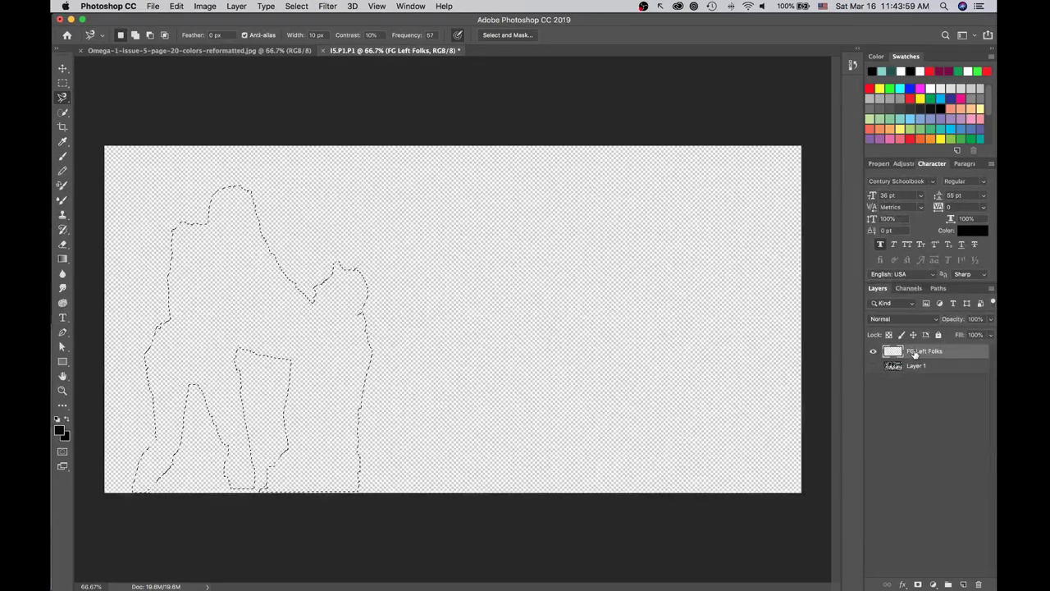
{"action": "key", "text": "super+z"}
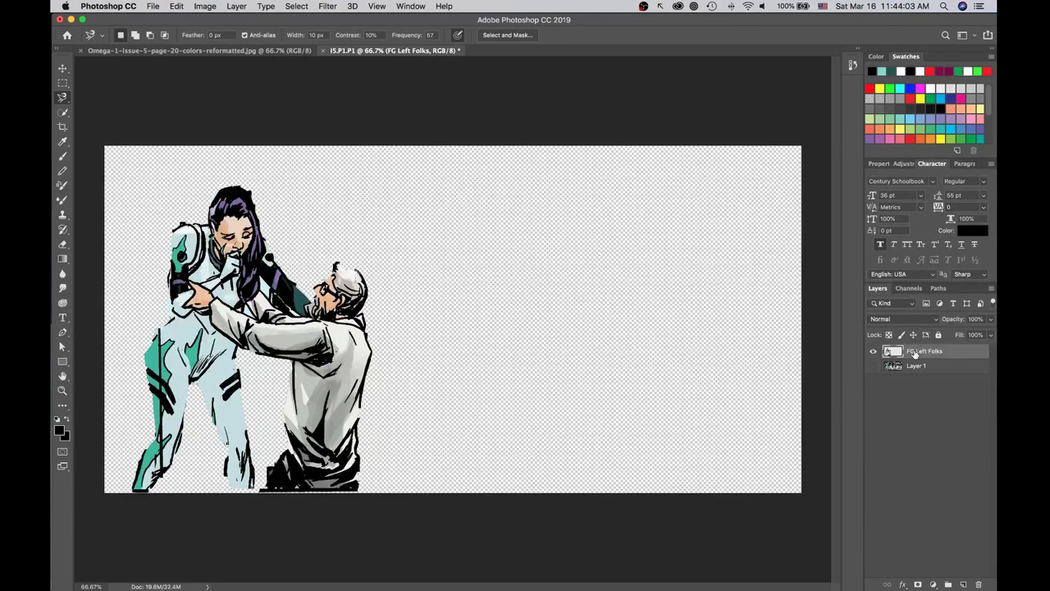
{"action": "left_click", "coordinate": [874, 367]}
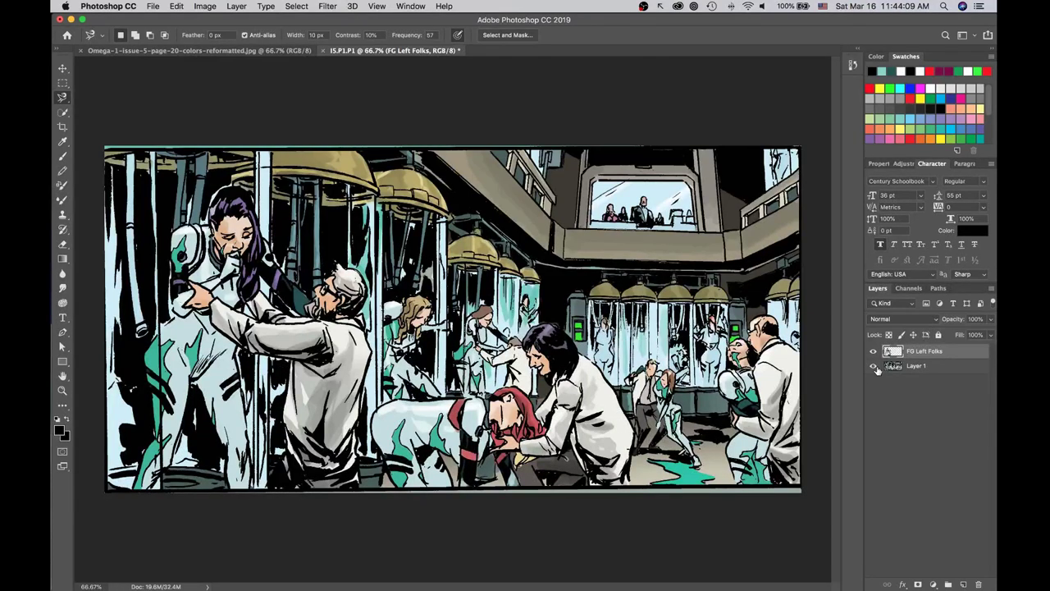
Compare the figures with and without Layer 1, then shift FG Left Folks about 38 px right.
{"action": "left_click", "coordinate": [873, 352]}
{"action": "left_click", "coordinate": [874, 352]}
{"action": "left_click", "coordinate": [873, 367]}
{"action": "left_click", "coordinate": [873, 368]}
{"action": "left_click", "coordinate": [873, 367]}
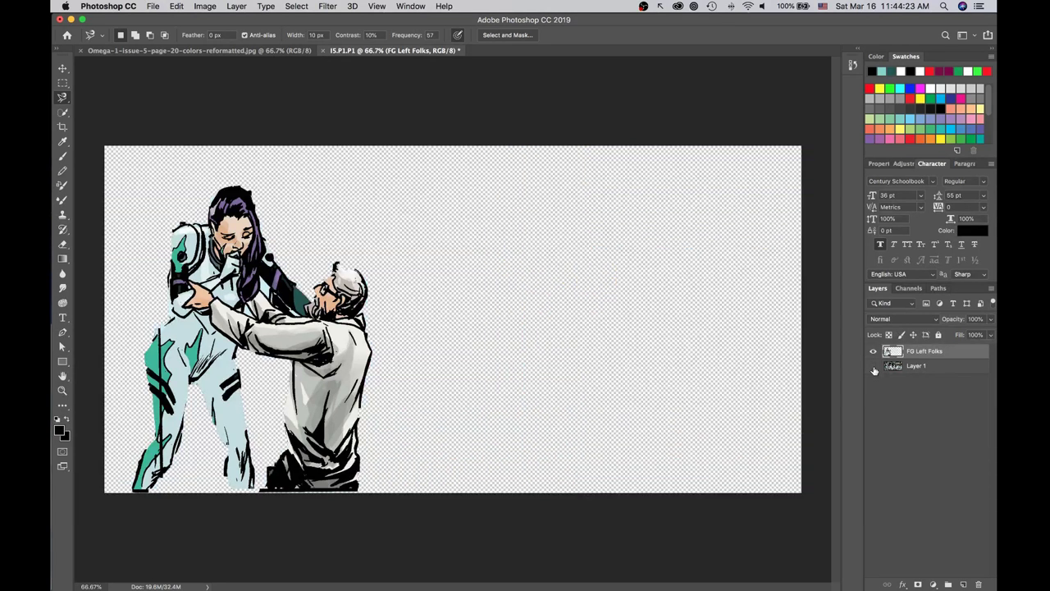
{"action": "left_click", "coordinate": [873, 367]}
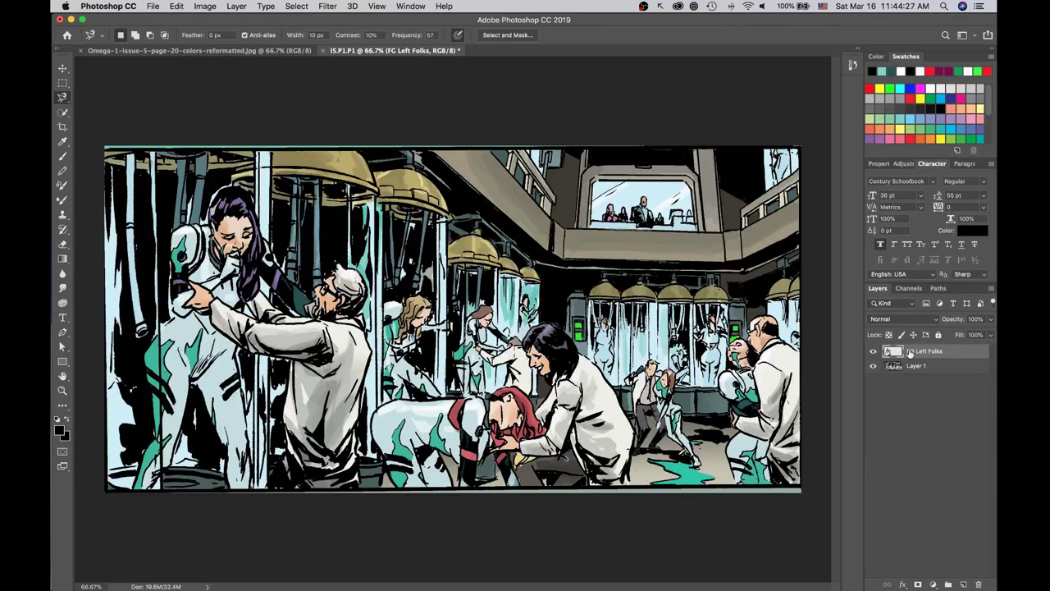
{"action": "left_click_drag", "start_coordinate": [362, 350], "coordinate": [406, 283]}
{"action": "key", "text": "super+z"}
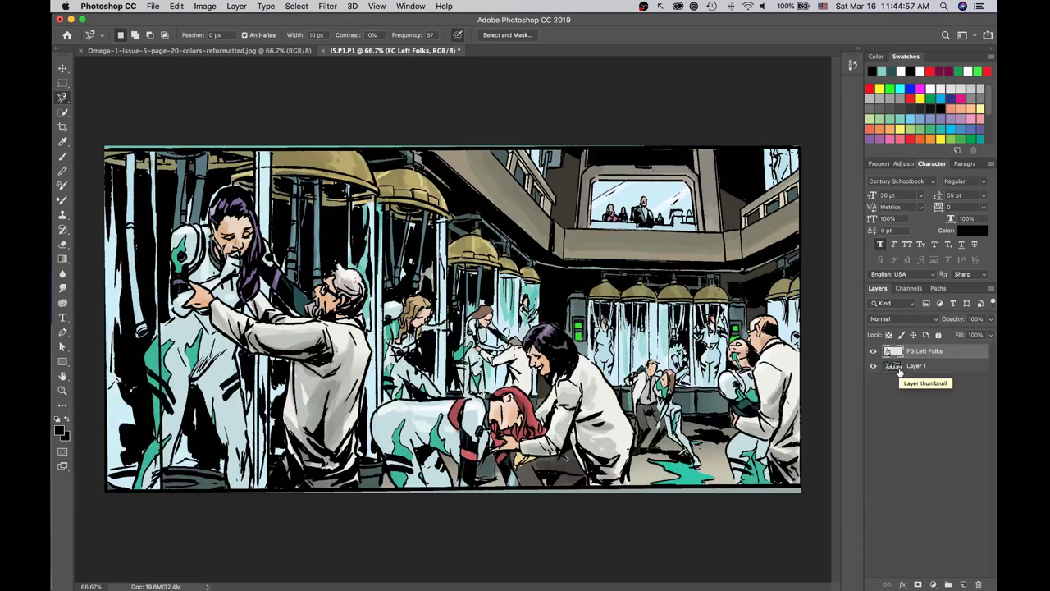
Quick-select the kneeling man and the woman with Layer 1 hidden, then hide FG Left Folks and show Layer 1.
{"action": "key", "text": "w"}
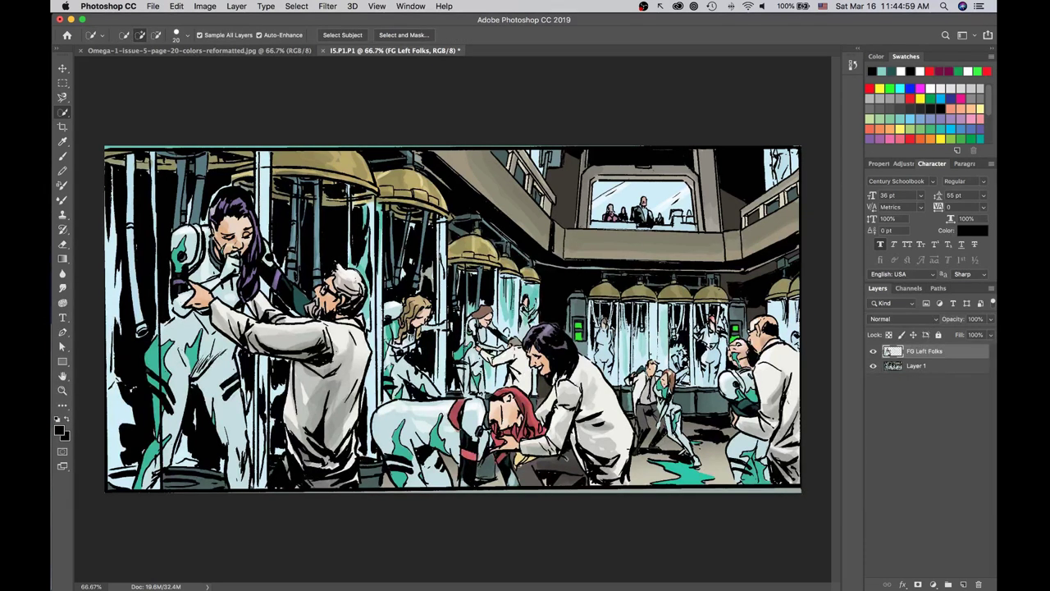
{"action": "left_click", "coordinate": [873, 366]}
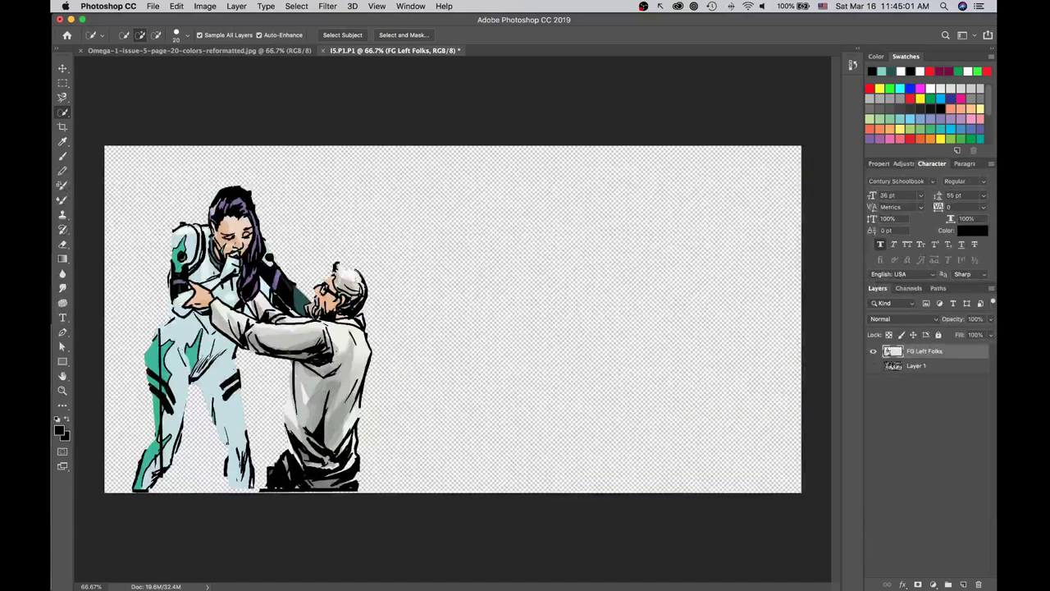
{"action": "mouse_move", "coordinate": [289, 371]}
{"action": "left_mouse_down"}
{"action": "mouse_move", "coordinate": [320, 351]}
{"action": "mouse_move", "coordinate": [271, 345]}
{"action": "mouse_move", "coordinate": [325, 418]}
{"action": "mouse_move", "coordinate": [302, 471]}
{"action": "mouse_move", "coordinate": [261, 480]}
{"action": "left_mouse_up"}
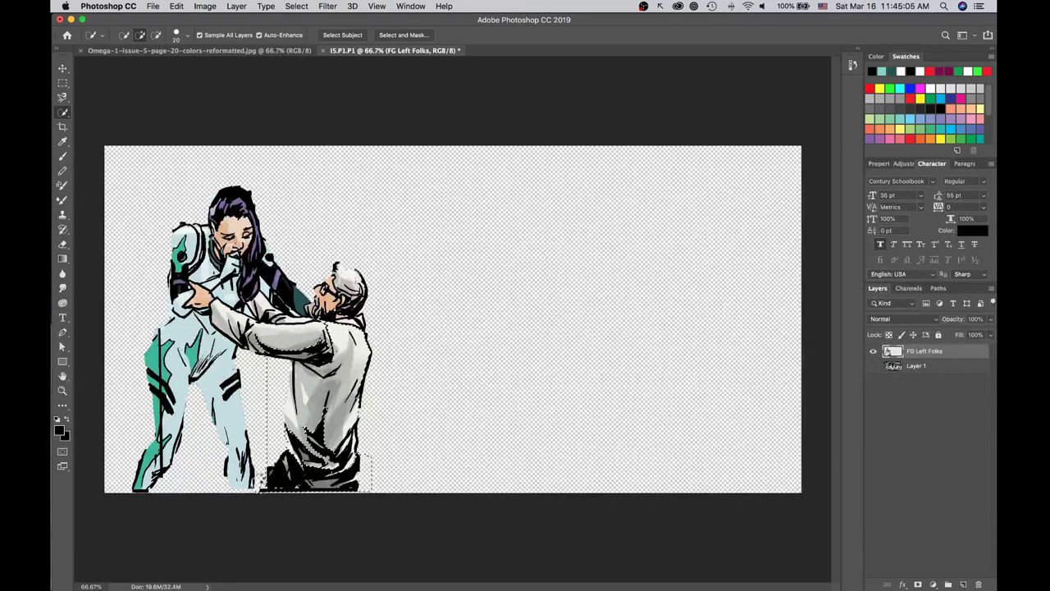
{"action": "mouse_move", "coordinate": [238, 429]}
{"action": "left_mouse_down"}
{"action": "mouse_move", "coordinate": [205, 386]}
{"action": "mouse_move", "coordinate": [197, 344]}
{"action": "mouse_move", "coordinate": [176, 353]}
{"action": "mouse_move", "coordinate": [201, 369]}
{"action": "mouse_move", "coordinate": [168, 344]}
{"action": "mouse_move", "coordinate": [168, 443]}
{"action": "mouse_move", "coordinate": [217, 435]}
{"action": "left_mouse_up"}
{"action": "mouse_move", "coordinate": [234, 230]}
{"action": "left_mouse_down"}
{"action": "mouse_move", "coordinate": [236, 213]}
{"action": "mouse_move", "coordinate": [185, 238]}
{"action": "left_mouse_up"}
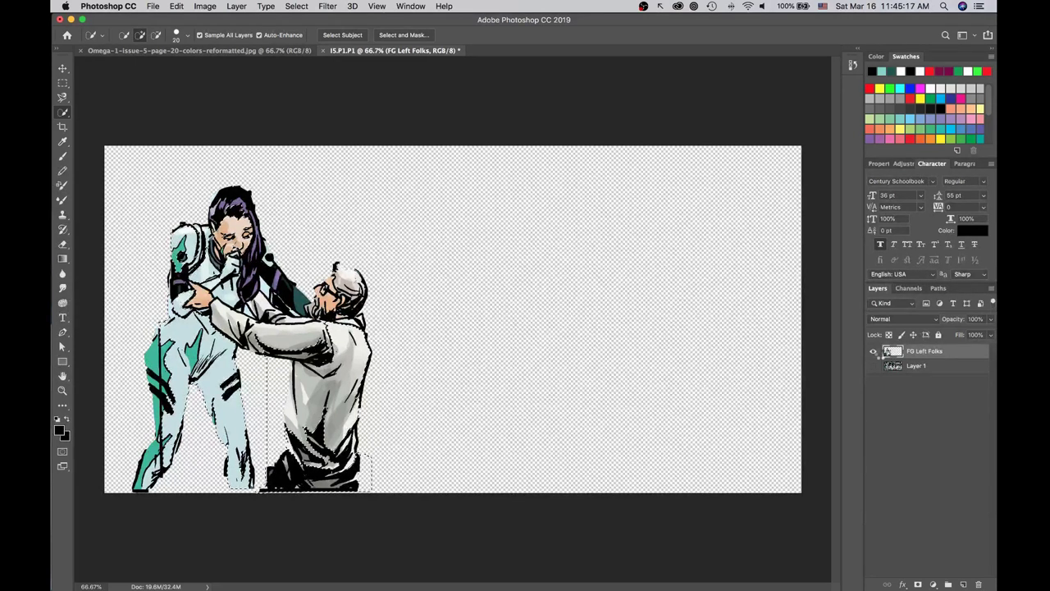
{"action": "left_click", "coordinate": [873, 353]}
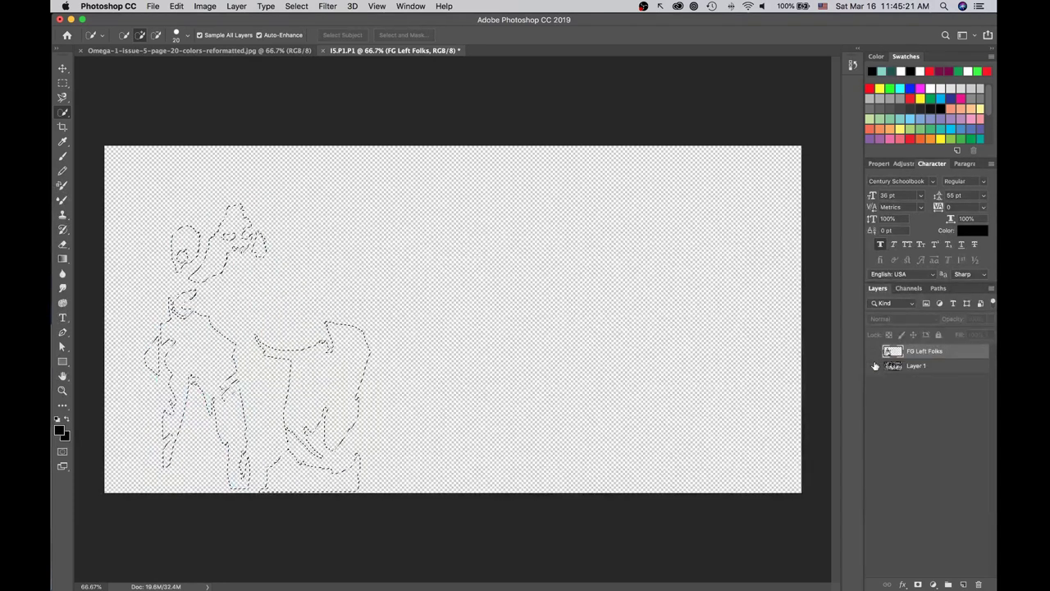
{"action": "left_click", "coordinate": [873, 365]}
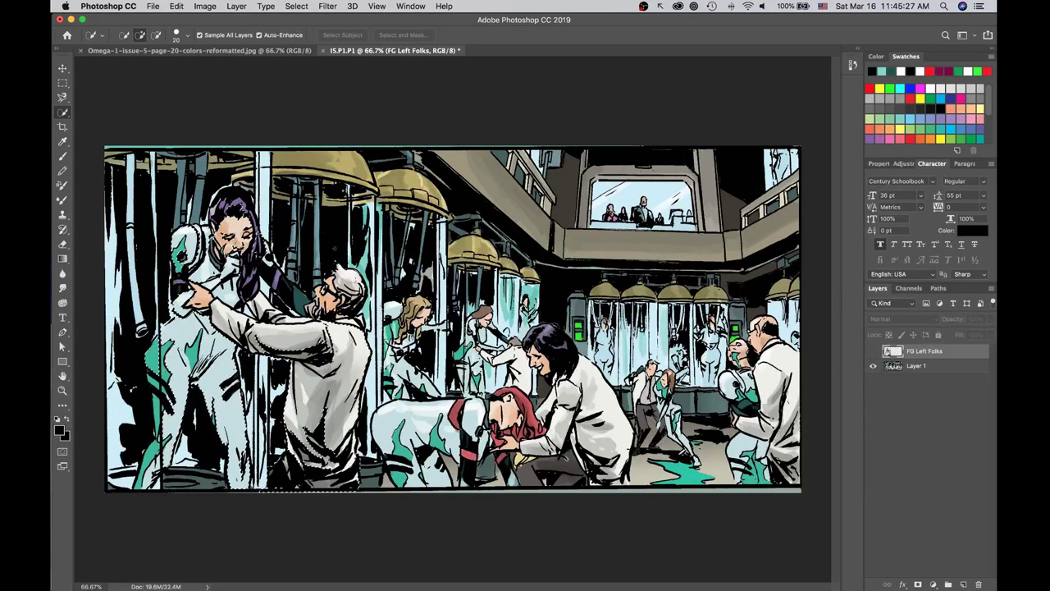
{"action": "key", "text": "m"}
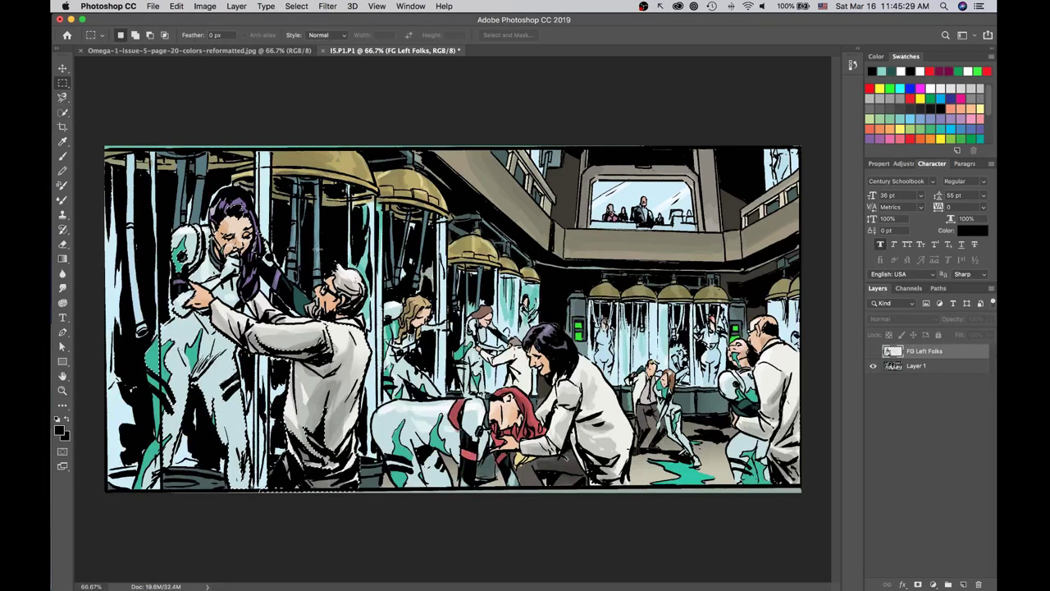
Deselect the figures, discard a test rectangular marquee, and pick the Magnetic Lasso tool.
{"action": "left_click", "coordinate": [297, 7]}
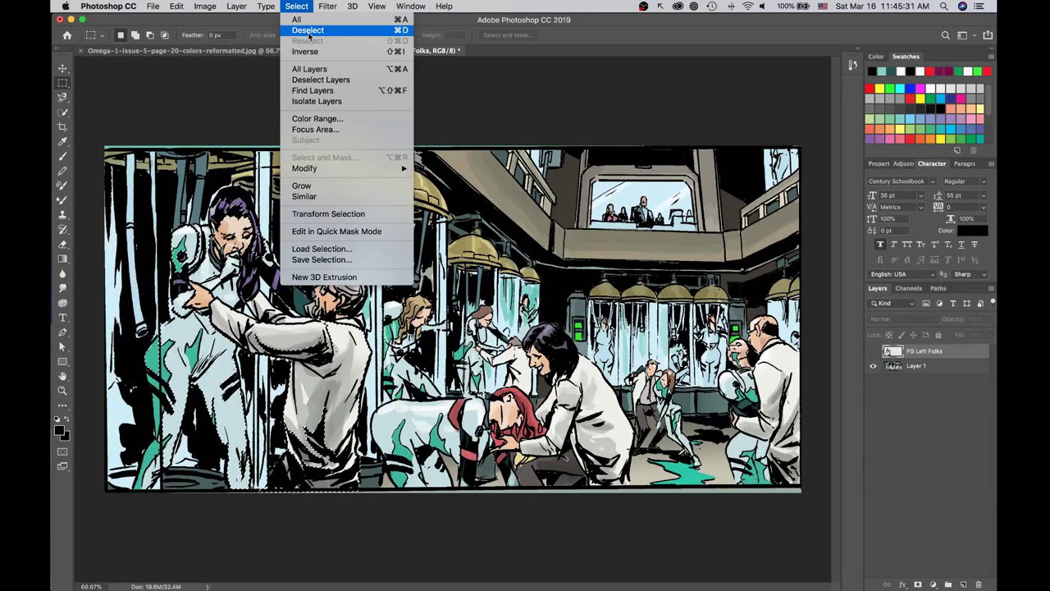
{"action": "left_click", "coordinate": [308, 31]}
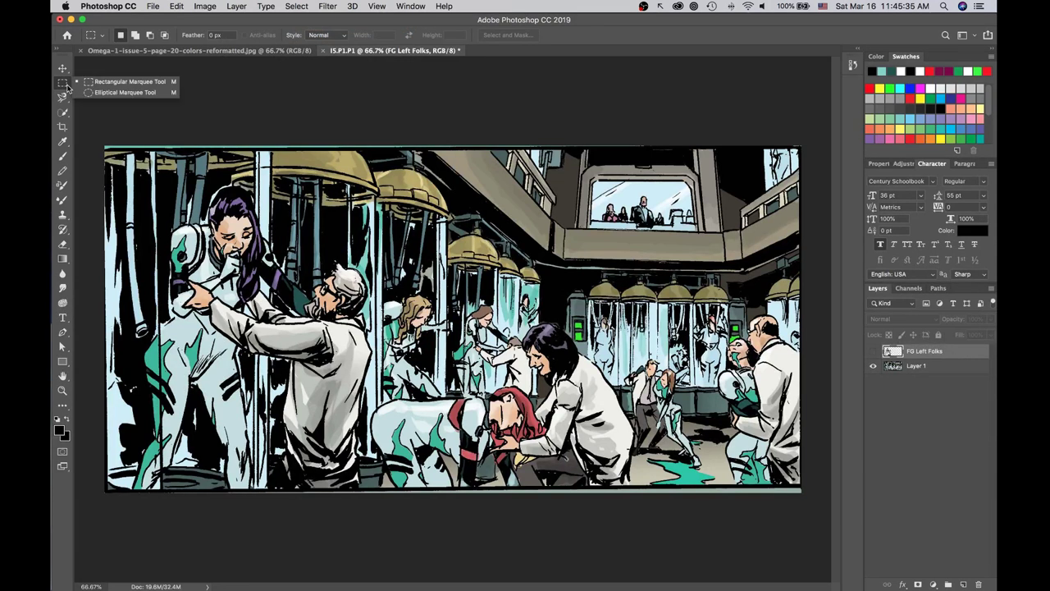
{"action": "left_click_drag", "start_coordinate": [194, 267], "coordinate": [419, 426]}
{"action": "left_click", "coordinate": [419, 426]}
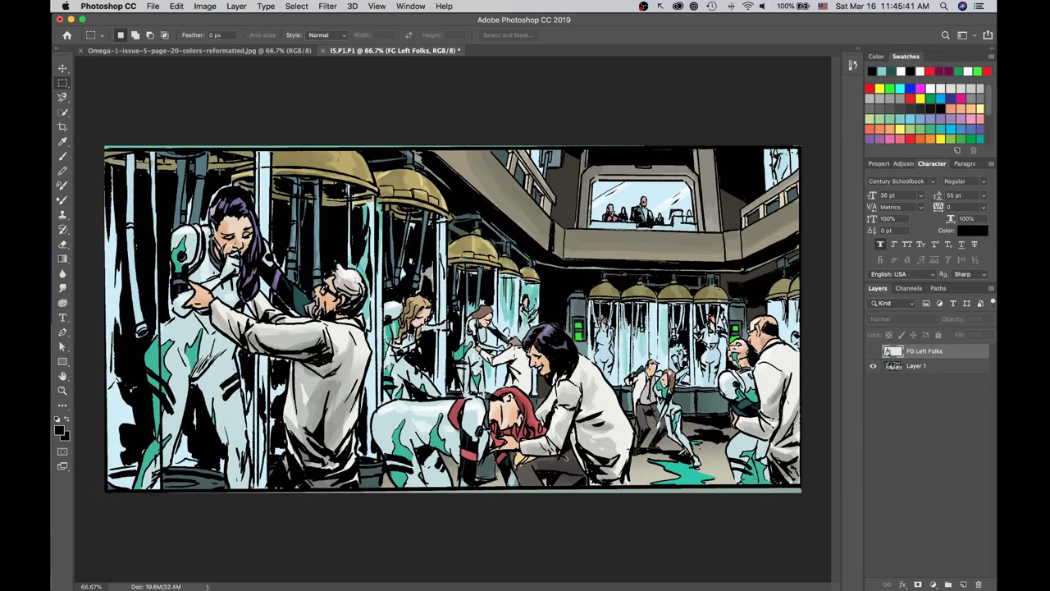
{"action": "left_click", "coordinate": [64, 97]}
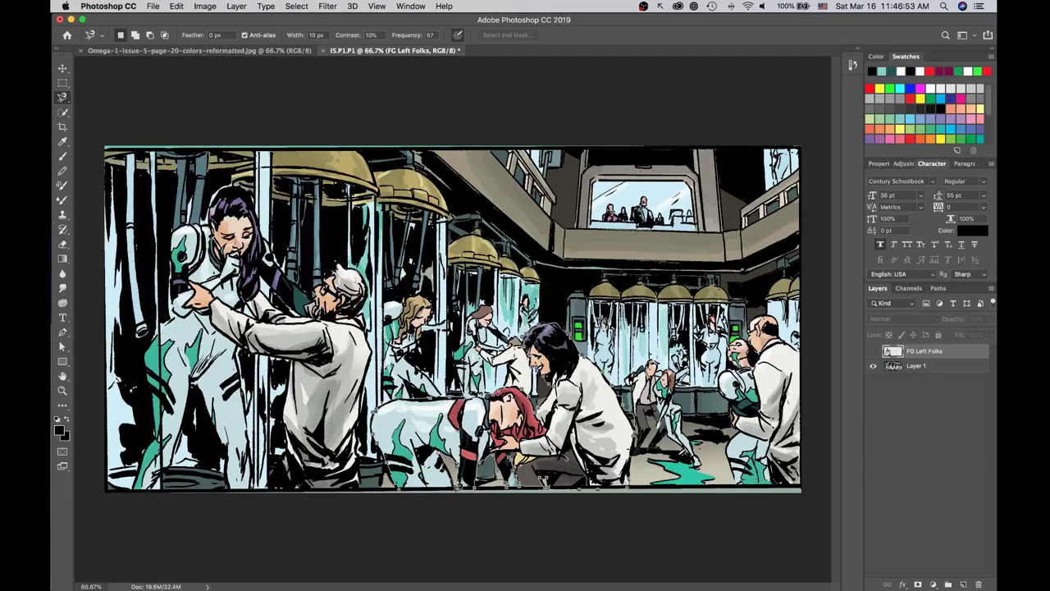
Close the magnetic lasso path around the foreground figures at the panel's bottom edge.
{"action": "left_click", "coordinate": [404, 496]}
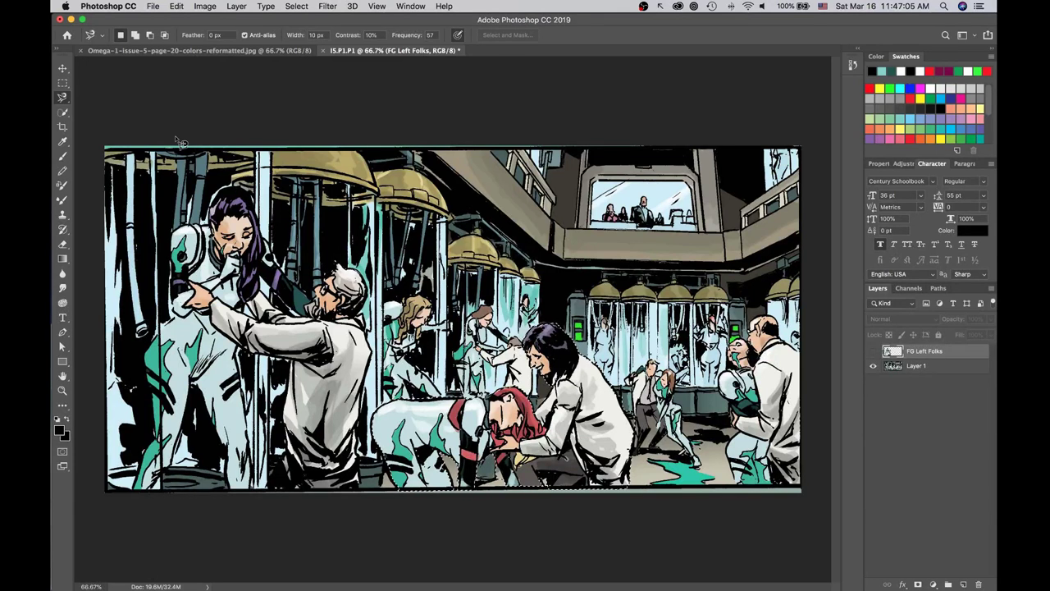
Switch to the freehand Lasso, zoom to 200%, and pan to the panel's bottom edge.
{"action": "left_click", "coordinate": [62, 99]}
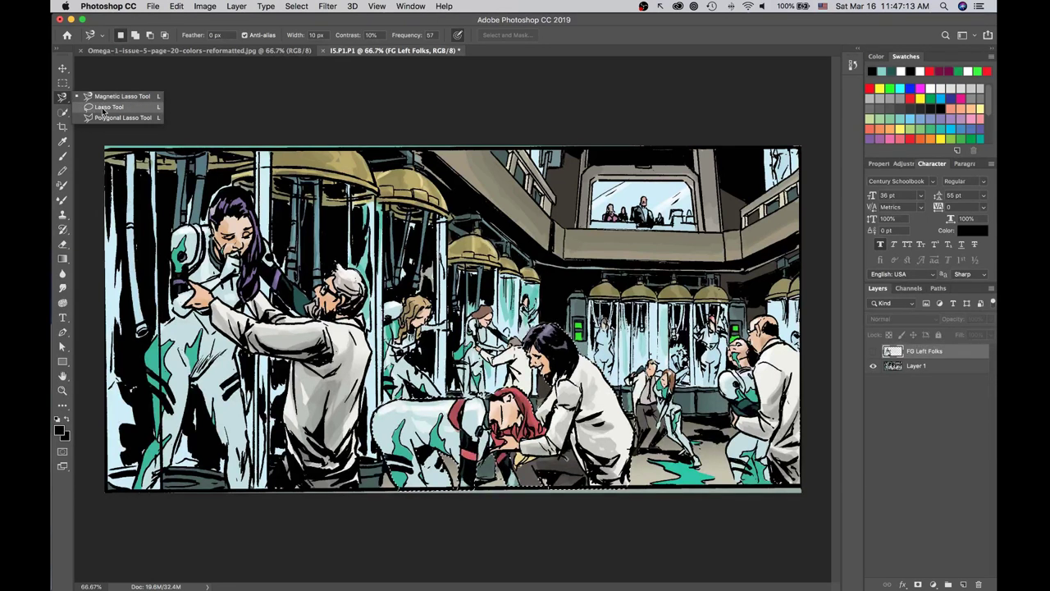
{"action": "left_click", "coordinate": [103, 108]}
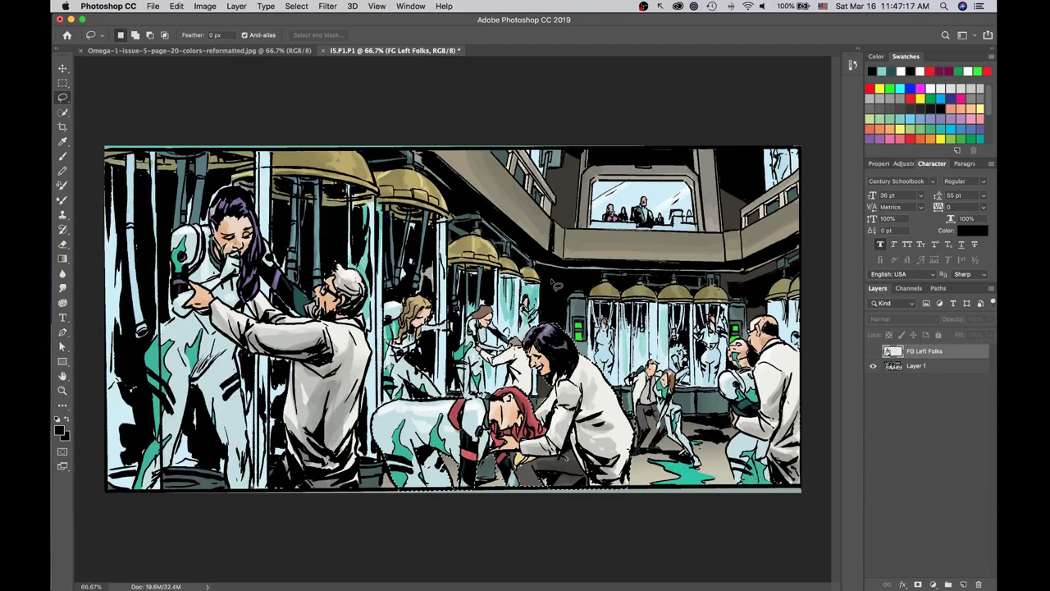
{"action": "key", "text": "super+equal"}
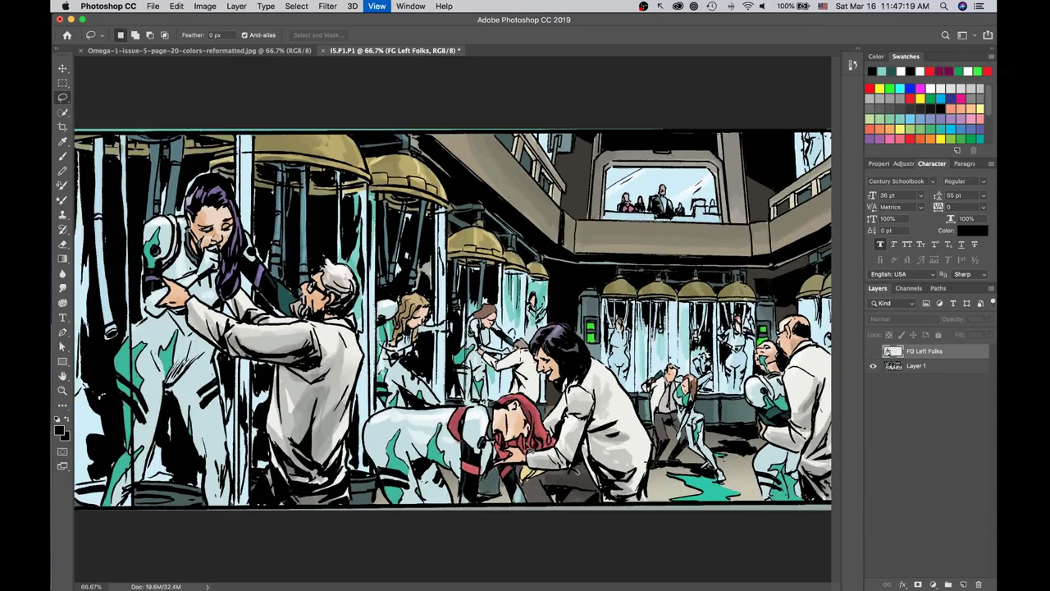
{"action": "key", "text": "super+equal"}
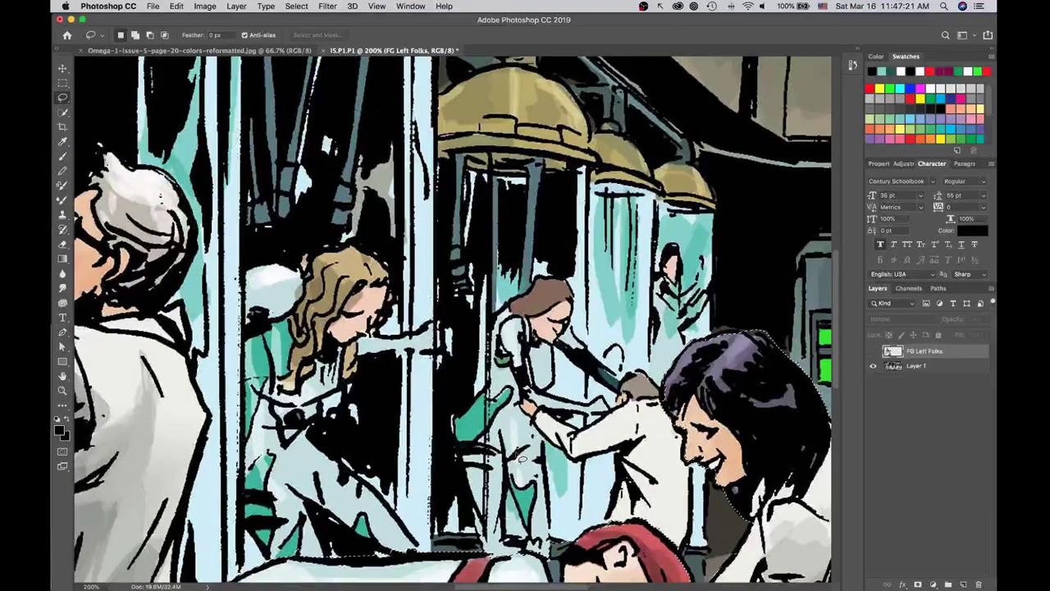
{"action": "key", "text": "h"}
{"action": "mouse_move", "coordinate": [608, 536]}
{"action": "left_mouse_down"}
{"action": "mouse_move", "coordinate": [575, 192]}
{"action": "mouse_move", "coordinate": [546, 187]}
{"action": "left_mouse_up"}
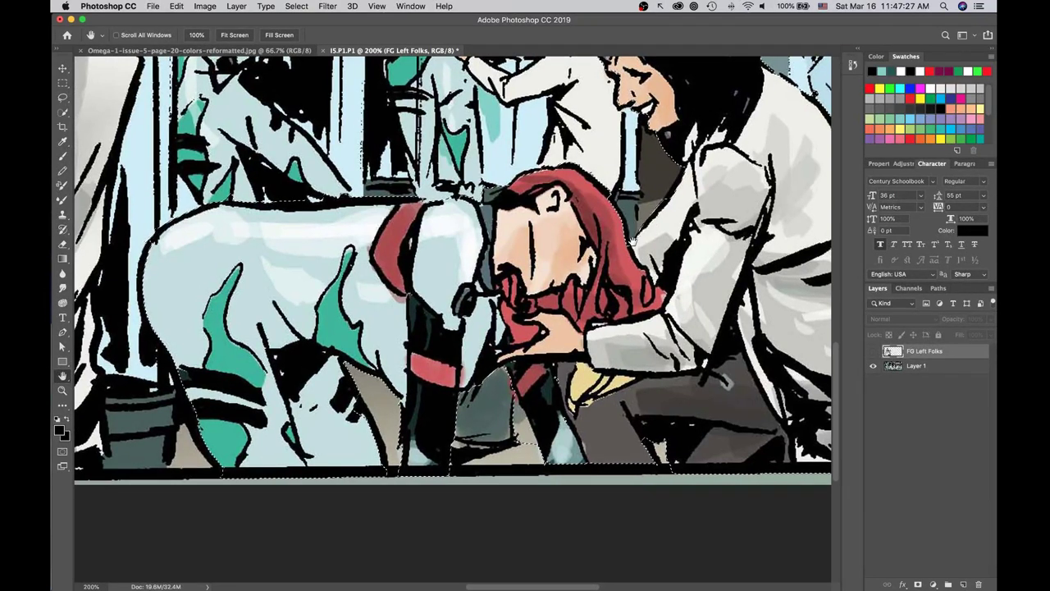
{"action": "key", "text": "l"}
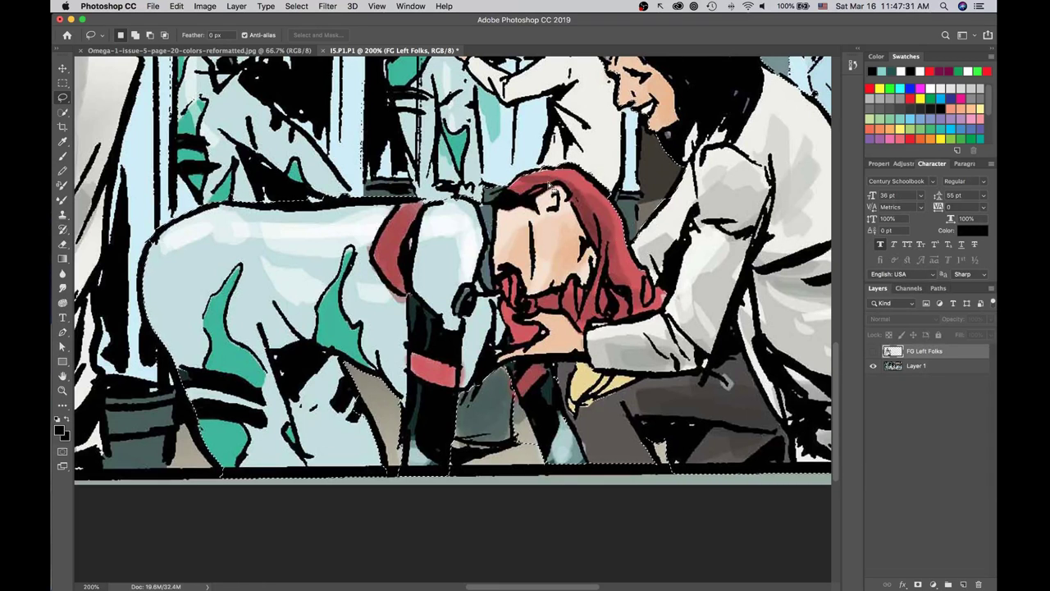
Fix the selection around the red-haired woman's face by subtracting and re-adding it.
{"action": "key", "text": "shift"}
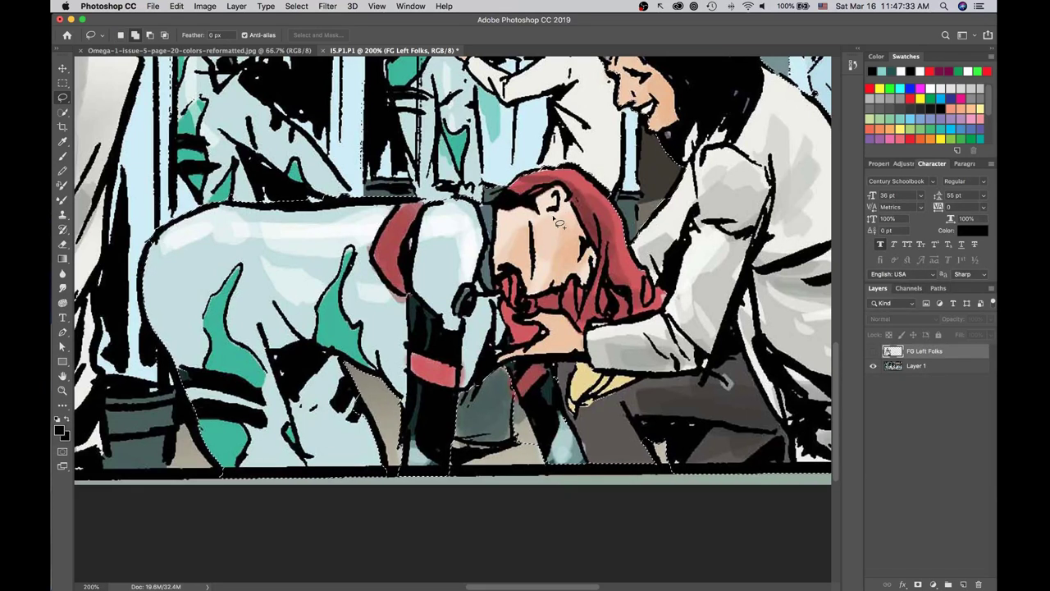
{"action": "key", "text": "alt"}
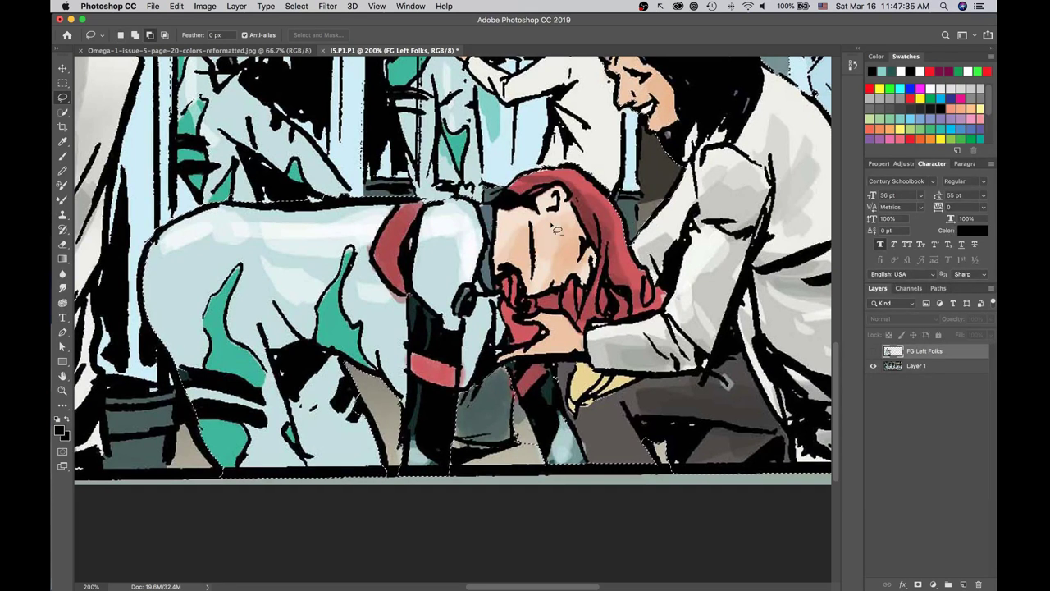
{"action": "mouse_move", "coordinate": [564, 233]}
{"action": "left_mouse_down"}
{"action": "mouse_move", "coordinate": [541, 248]}
{"action": "mouse_move", "coordinate": [548, 261]}
{"action": "mouse_move", "coordinate": [579, 246]}
{"action": "mouse_move", "coordinate": [564, 223]}
{"action": "left_mouse_up"}
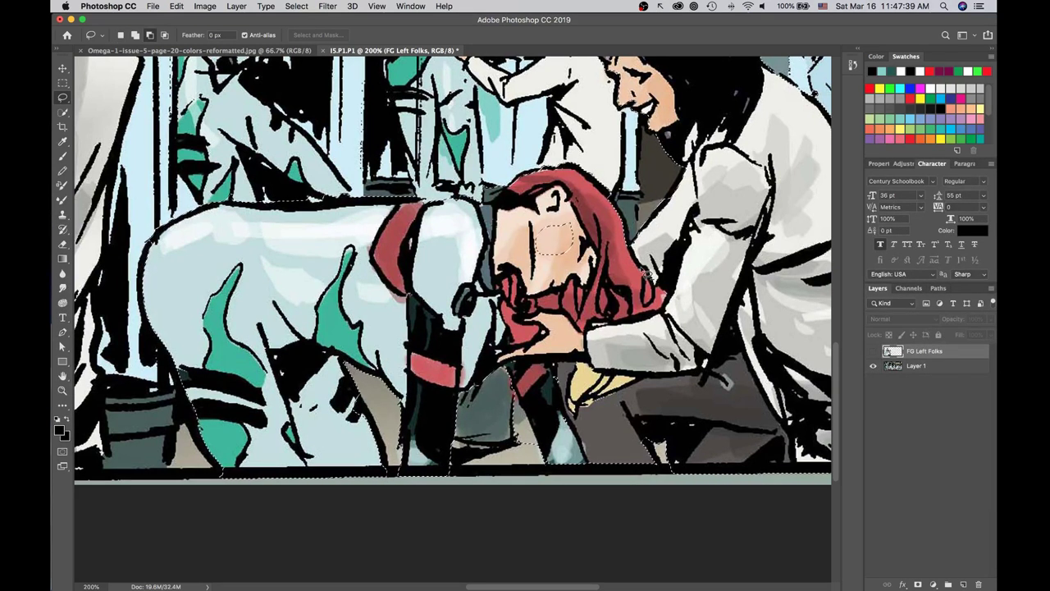
{"action": "key", "text": "shift"}
{"action": "left_click_drag", "start_coordinate": [558, 211], "coordinate": [585, 236]}
{"action": "mouse_move", "coordinate": [587, 278]}
{"action": "left_mouse_down"}
{"action": "mouse_move", "coordinate": [532, 269]}
{"action": "mouse_move", "coordinate": [515, 232]}
{"action": "mouse_move", "coordinate": [556, 212]}
{"action": "left_mouse_up"}
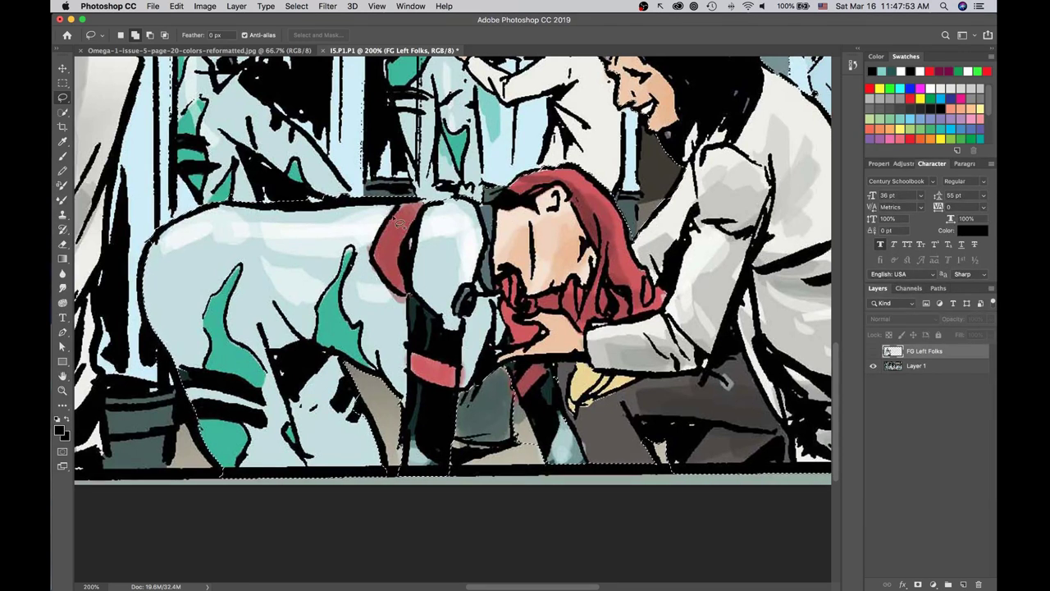
Trim the crouching figure's back and collar, add the yellow area, then zoom out.
{"action": "key", "text": "alt"}
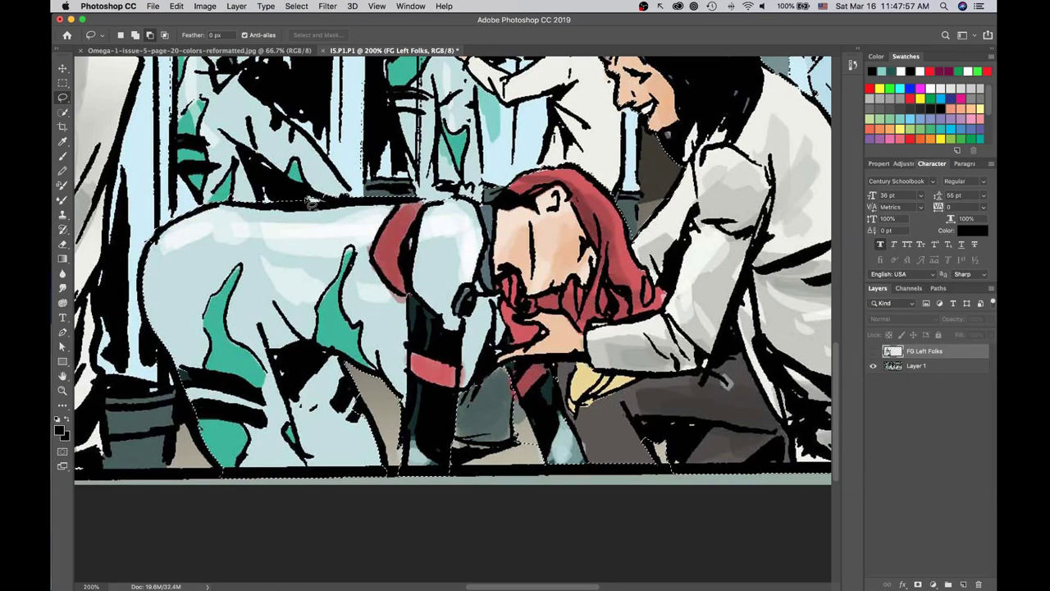
{"action": "key", "text": "shift"}
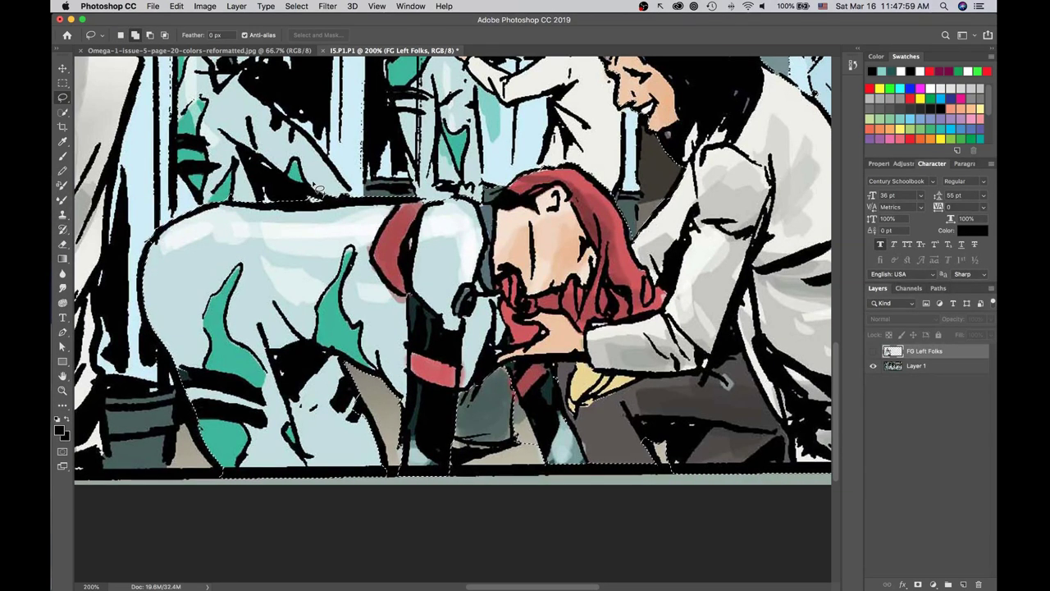
{"action": "key", "text": "alt"}
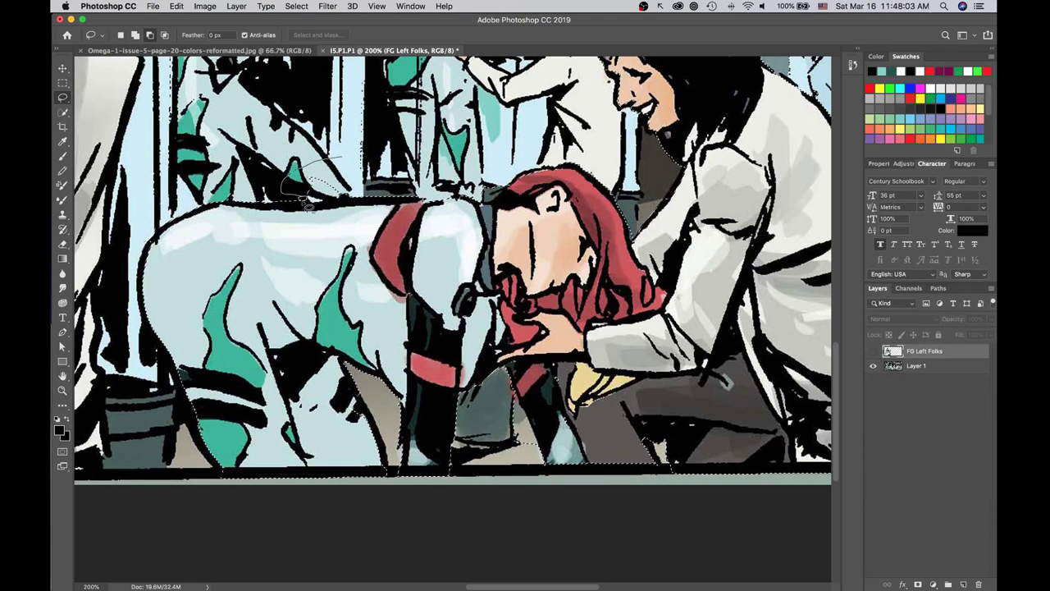
{"action": "left_click_drag", "start_coordinate": [348, 191], "coordinate": [351, 193]}
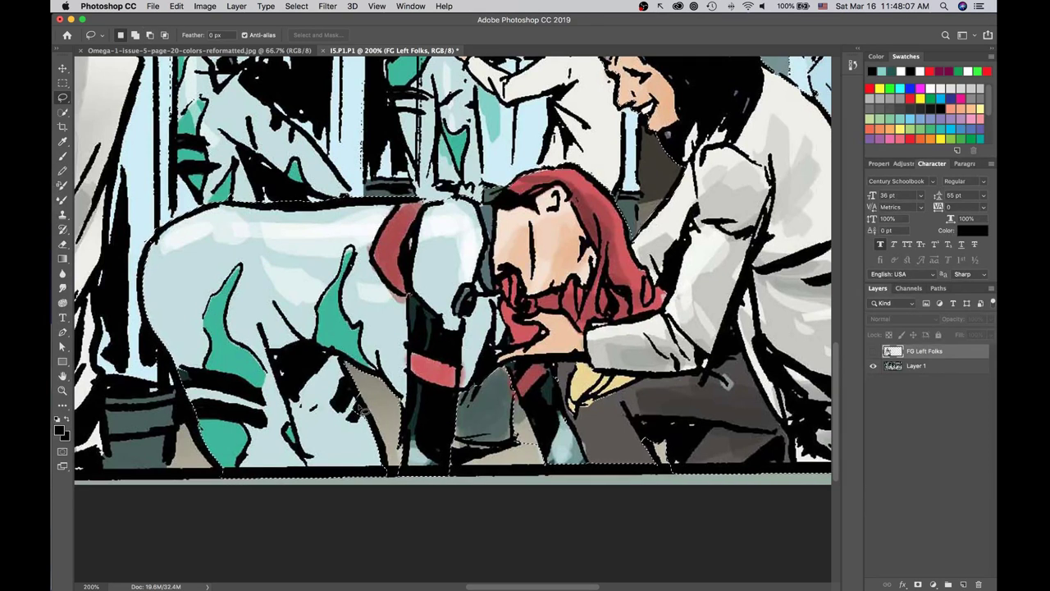
{"action": "key", "text": "shift"}
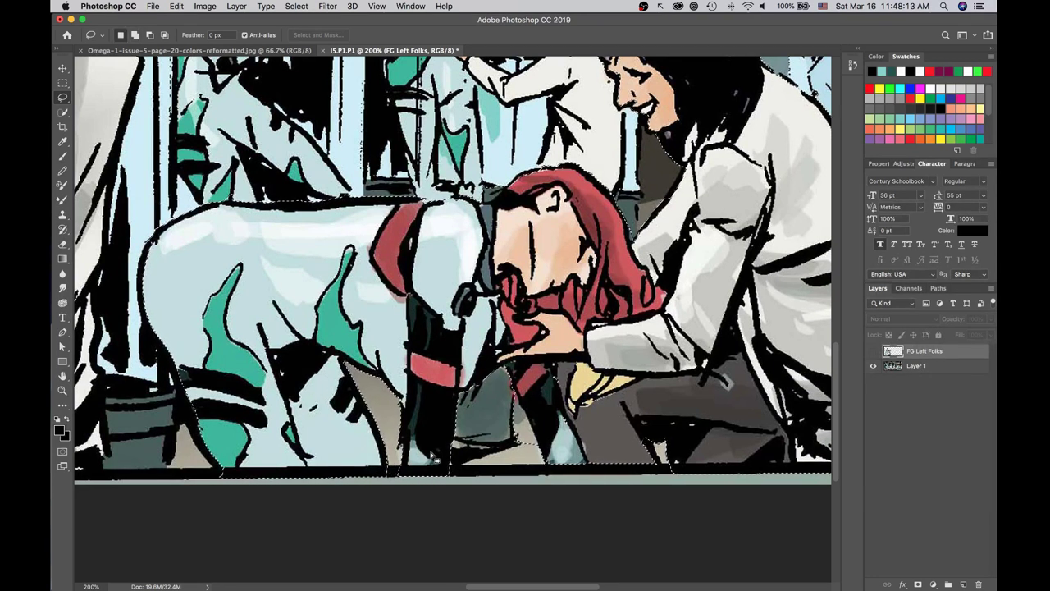
{"action": "key", "text": "shift"}
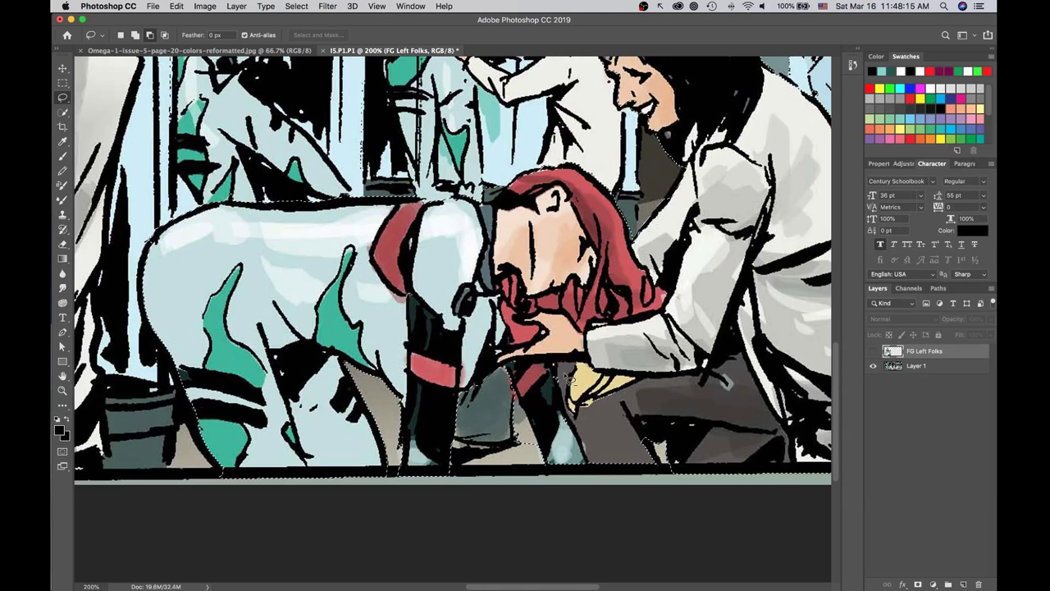
{"action": "mouse_move", "coordinate": [552, 384]}
{"action": "left_mouse_down"}
{"action": "mouse_move", "coordinate": [568, 417]}
{"action": "mouse_move", "coordinate": [586, 404]}
{"action": "mouse_move", "coordinate": [551, 416]}
{"action": "mouse_move", "coordinate": [554, 438]}
{"action": "mouse_move", "coordinate": [594, 426]}
{"action": "mouse_move", "coordinate": [578, 406]}
{"action": "mouse_move", "coordinate": [624, 458]}
{"action": "mouse_move", "coordinate": [584, 410]}
{"action": "mouse_move", "coordinate": [579, 370]}
{"action": "mouse_move", "coordinate": [566, 364]}
{"action": "mouse_move", "coordinate": [536, 369]}
{"action": "mouse_move", "coordinate": [526, 388]}
{"action": "mouse_move", "coordinate": [553, 451]}
{"action": "mouse_move", "coordinate": [587, 459]}
{"action": "mouse_move", "coordinate": [602, 423]}
{"action": "mouse_move", "coordinate": [605, 402]}
{"action": "mouse_move", "coordinate": [576, 370]}
{"action": "left_mouse_up"}
{"action": "key", "text": "alt"}
{"action": "mouse_move", "coordinate": [510, 387]}
{"action": "left_mouse_down"}
{"action": "mouse_move", "coordinate": [533, 420]}
{"action": "mouse_move", "coordinate": [542, 467]}
{"action": "mouse_move", "coordinate": [486, 448]}
{"action": "mouse_move", "coordinate": [513, 386]}
{"action": "left_mouse_up"}
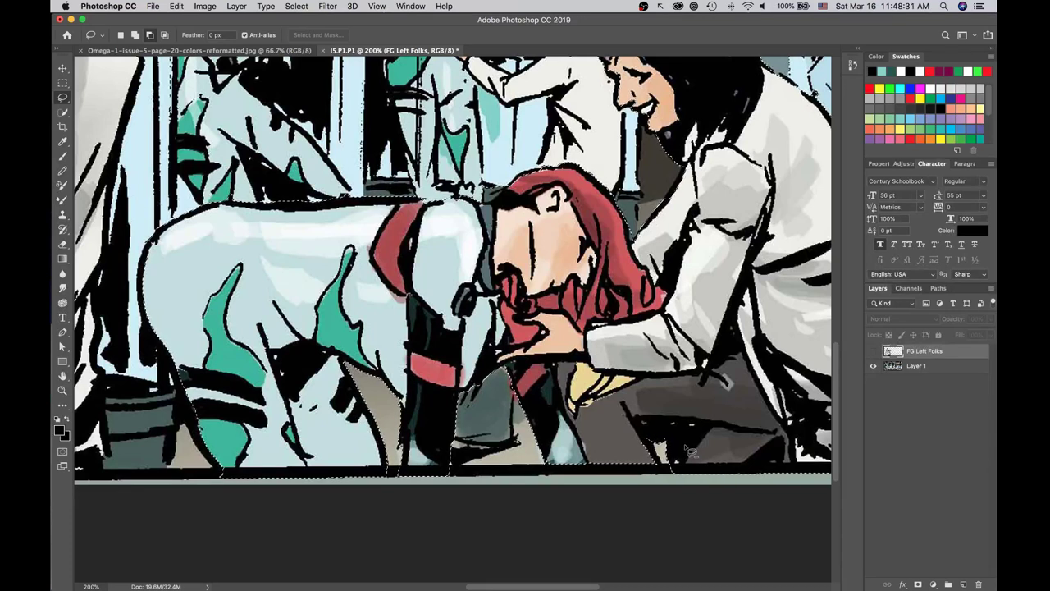
{"action": "key", "text": "super+minus"}
{"action": "key", "text": "super+minus"}
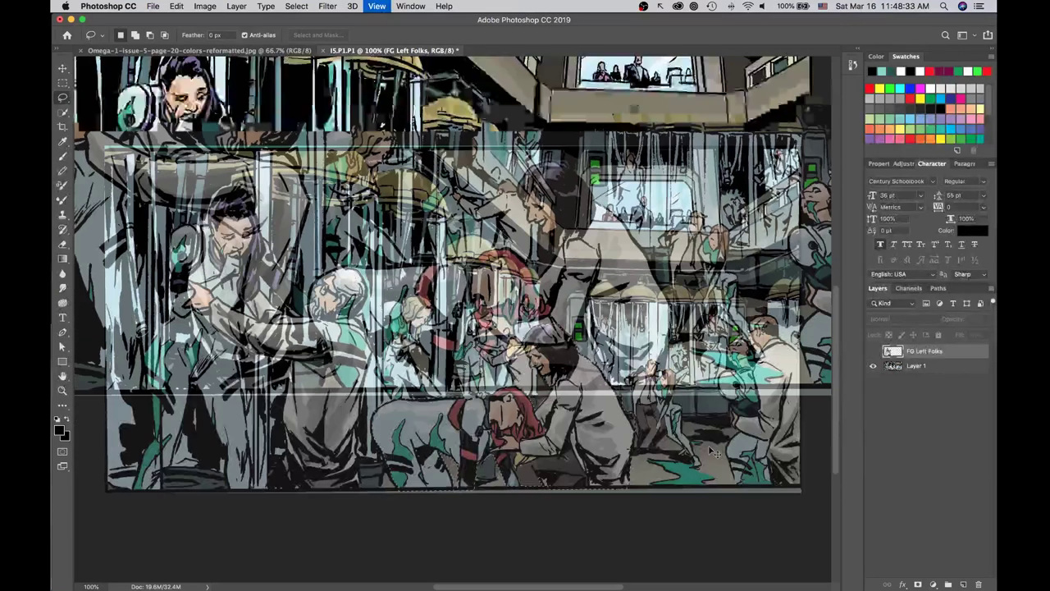
At 200% zoom, trim the selection edges along the man's arm, leg and sleeve.
{"action": "key", "text": "super+plus"}
{"action": "key", "text": "super+plus"}
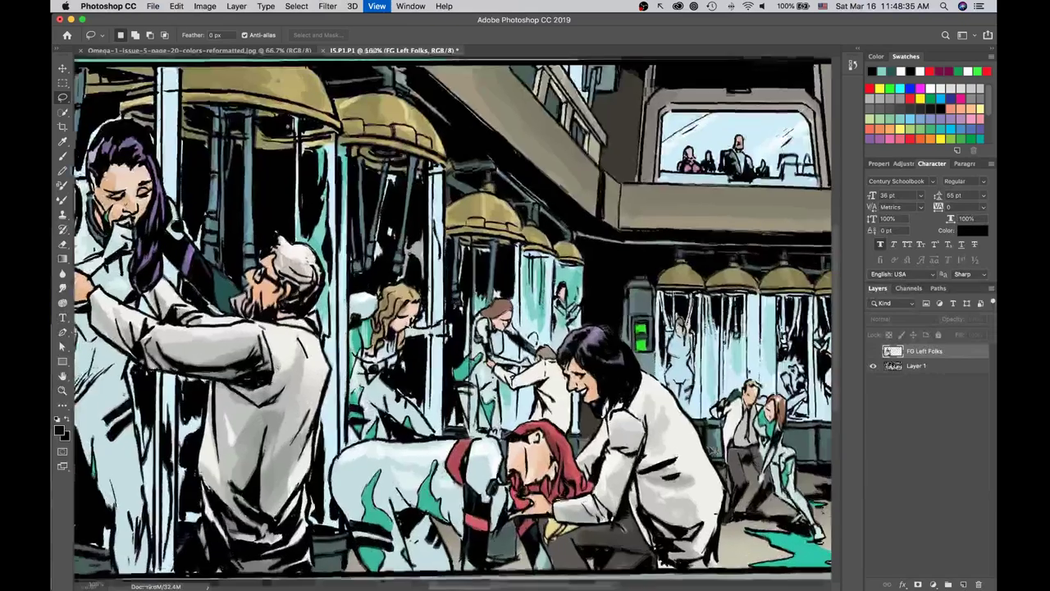
{"action": "key", "text": "space"}
{"action": "scroll", "coordinate": [729, 418], "scroll_direction": "right", "scroll_amount": 10}
{"action": "scroll", "coordinate": [730, 419], "scroll_direction": "down", "scroll_amount": 4}
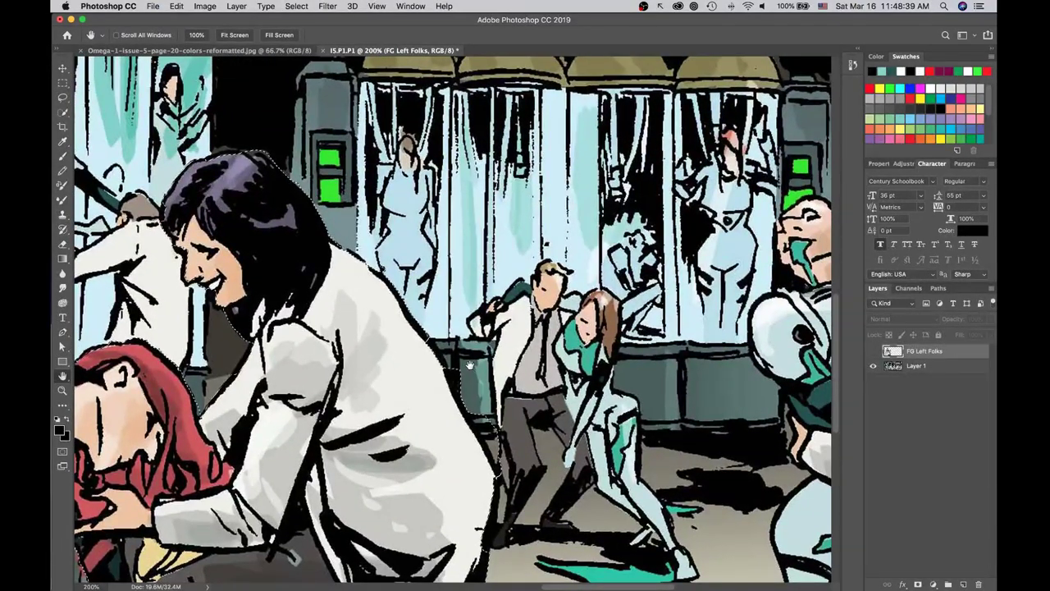
{"action": "key", "text": "l"}
{"action": "key", "text": "shift"}
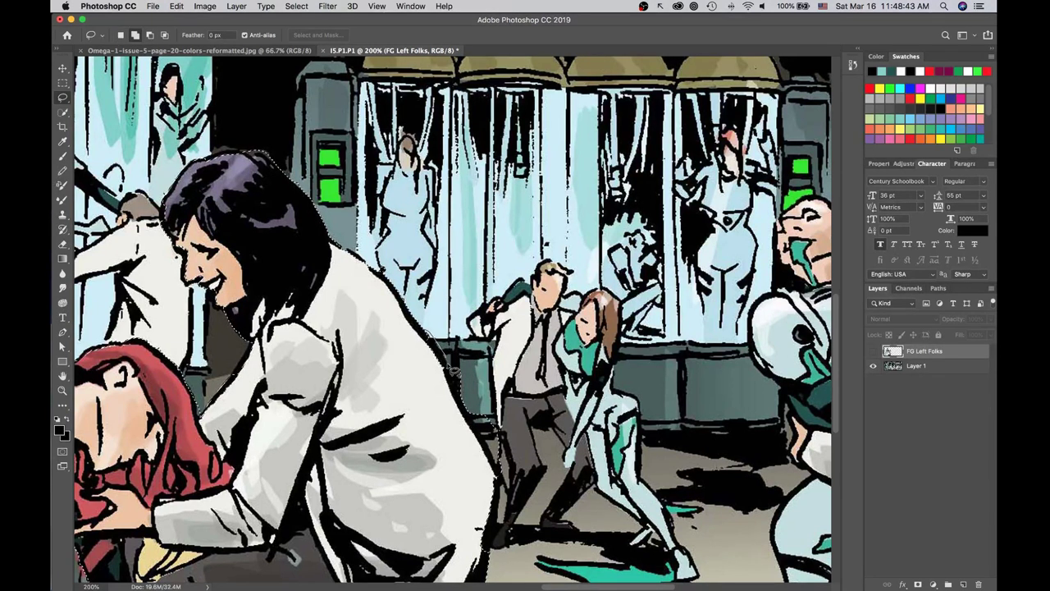
{"action": "key", "text": "alt"}
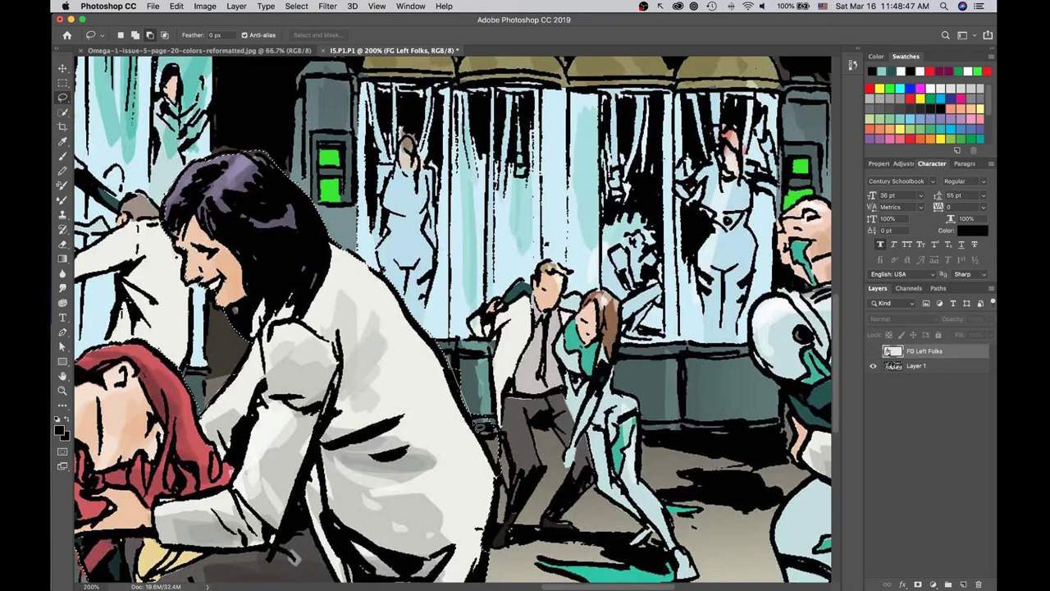
{"action": "left_click_drag", "start_coordinate": [479, 351], "coordinate": [486, 402]}
{"action": "left_click_drag", "start_coordinate": [509, 489], "coordinate": [504, 390]}
{"action": "key", "text": "shift"}
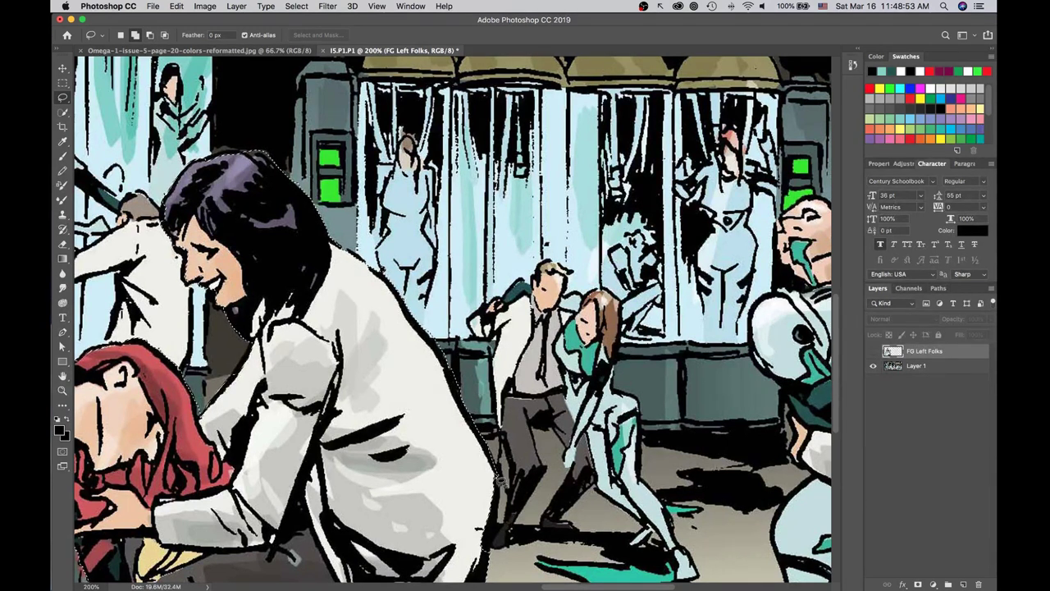
{"action": "left_click_drag", "start_coordinate": [449, 462], "coordinate": [444, 456]}
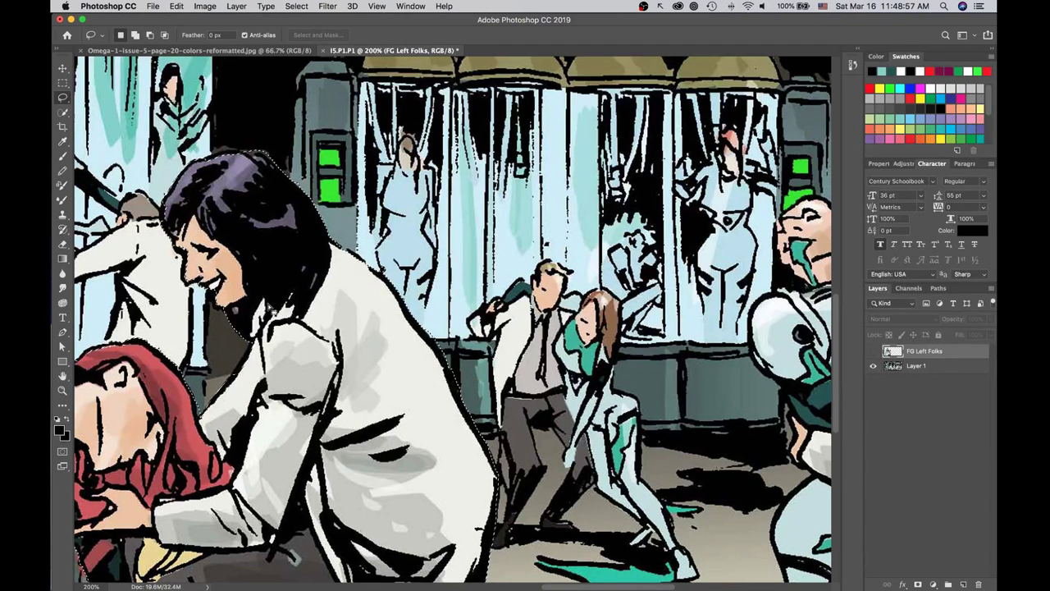
Add the woman's face and top of her hair to the selection, then zoom out.
{"action": "key", "text": "shift"}
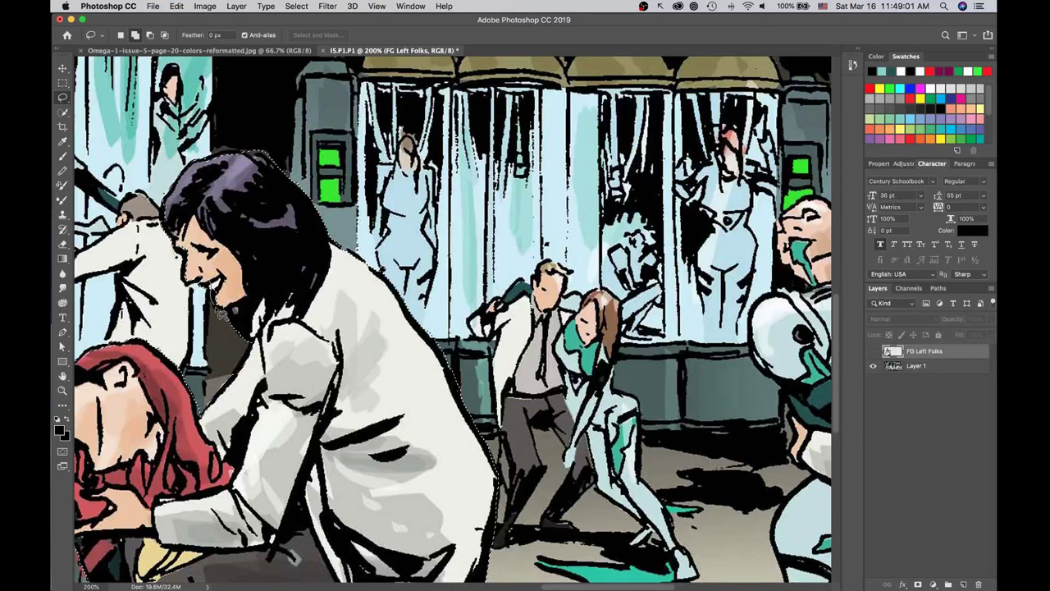
{"action": "mouse_move", "coordinate": [254, 296]}
{"action": "left_mouse_down"}
{"action": "mouse_move", "coordinate": [197, 271]}
{"action": "mouse_move", "coordinate": [201, 292]}
{"action": "mouse_move", "coordinate": [233, 285]}
{"action": "mouse_move", "coordinate": [172, 227]}
{"action": "left_mouse_up"}
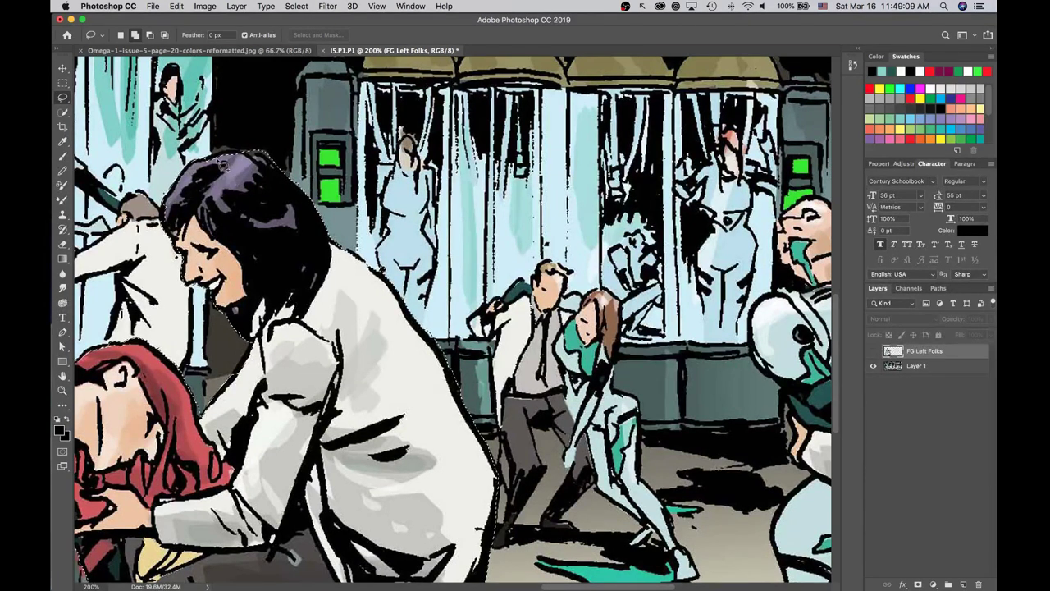
{"action": "mouse_move", "coordinate": [207, 174]}
{"action": "left_mouse_down"}
{"action": "mouse_move", "coordinate": [233, 156]}
{"action": "mouse_move", "coordinate": [250, 170]}
{"action": "mouse_move", "coordinate": [211, 189]}
{"action": "left_mouse_up"}
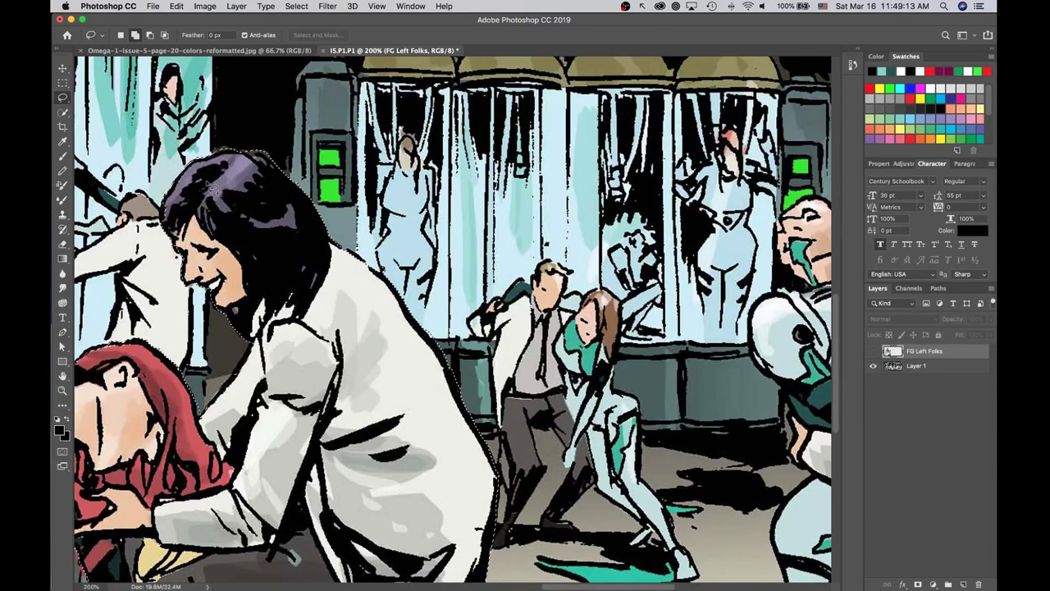
{"action": "key", "text": "super+minus"}
{"action": "key", "text": "super+minus"}
{"action": "key", "text": "super+minus"}
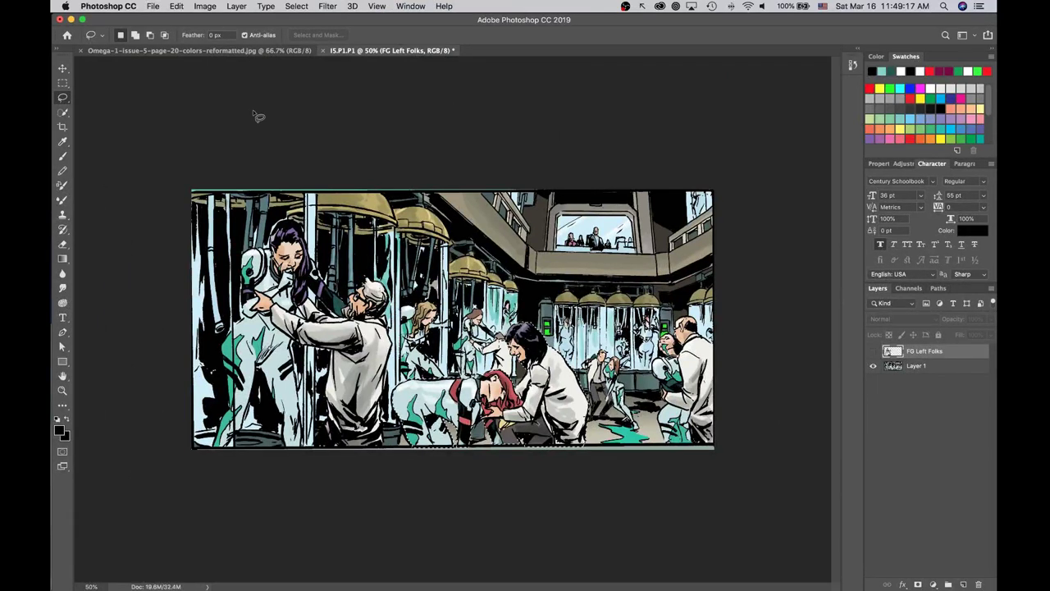
Make Layer 1 active and cut the selected central figures out of it with Edit > Cut.
{"action": "left_click", "coordinate": [177, 6]}
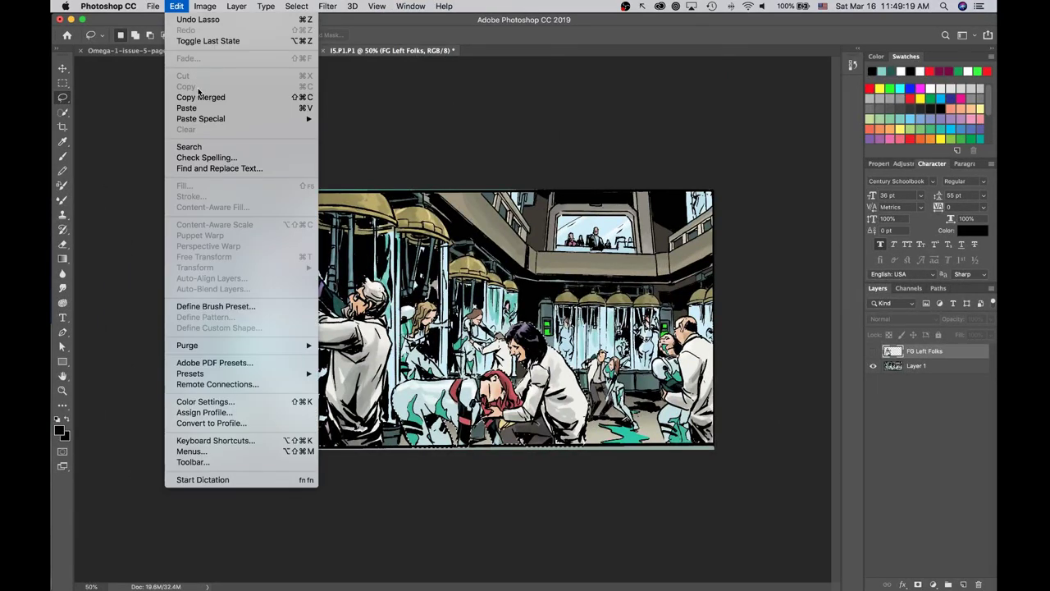
{"action": "left_click", "coordinate": [680, 165]}
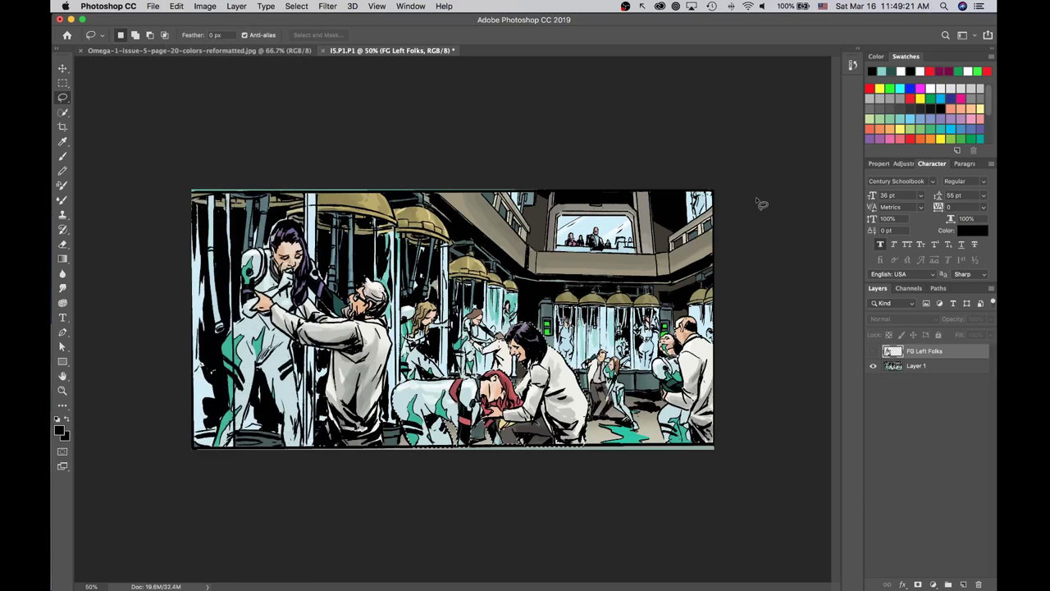
{"action": "left_click", "coordinate": [942, 366]}
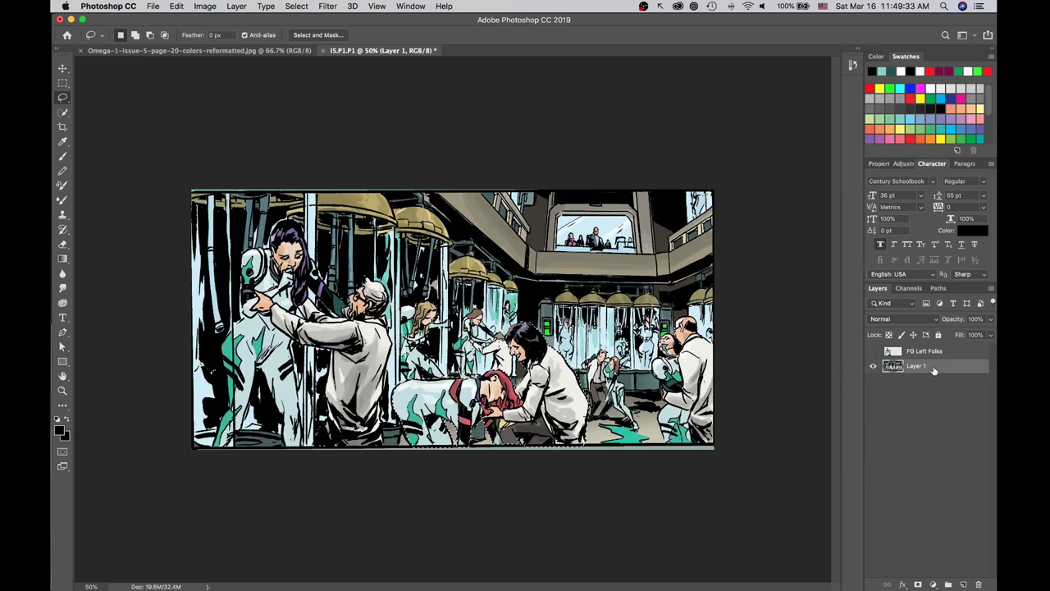
{"action": "left_click", "coordinate": [176, 5]}
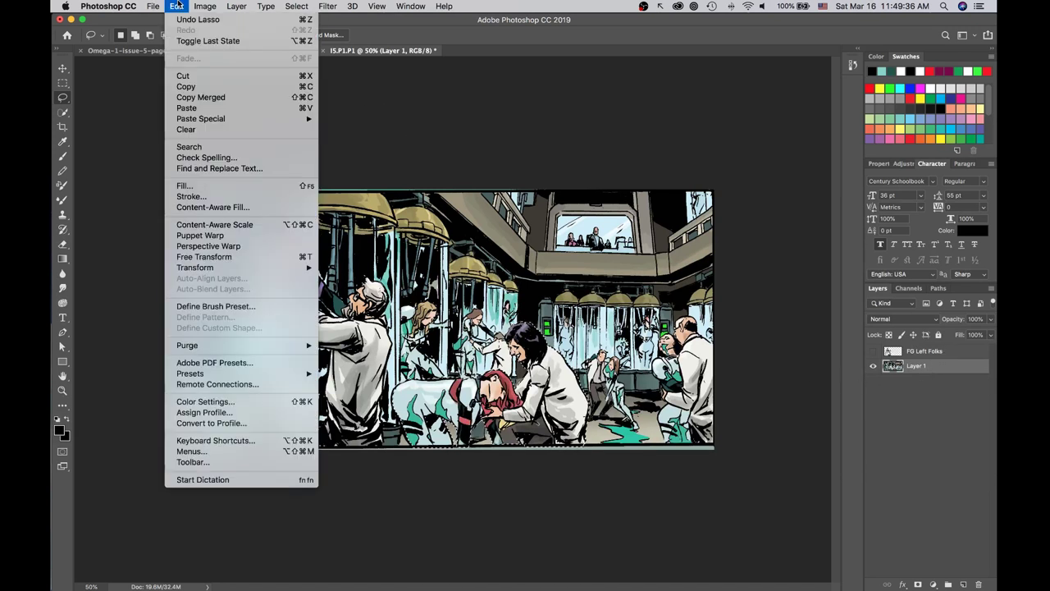
{"action": "left_click", "coordinate": [206, 76]}
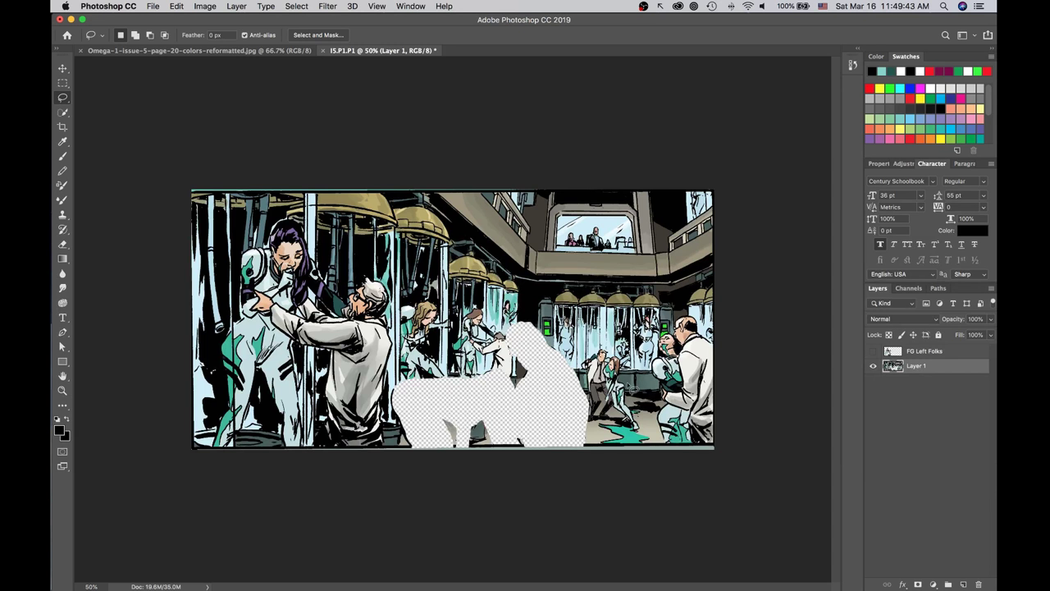
{"action": "key", "text": "super+shift+n"}
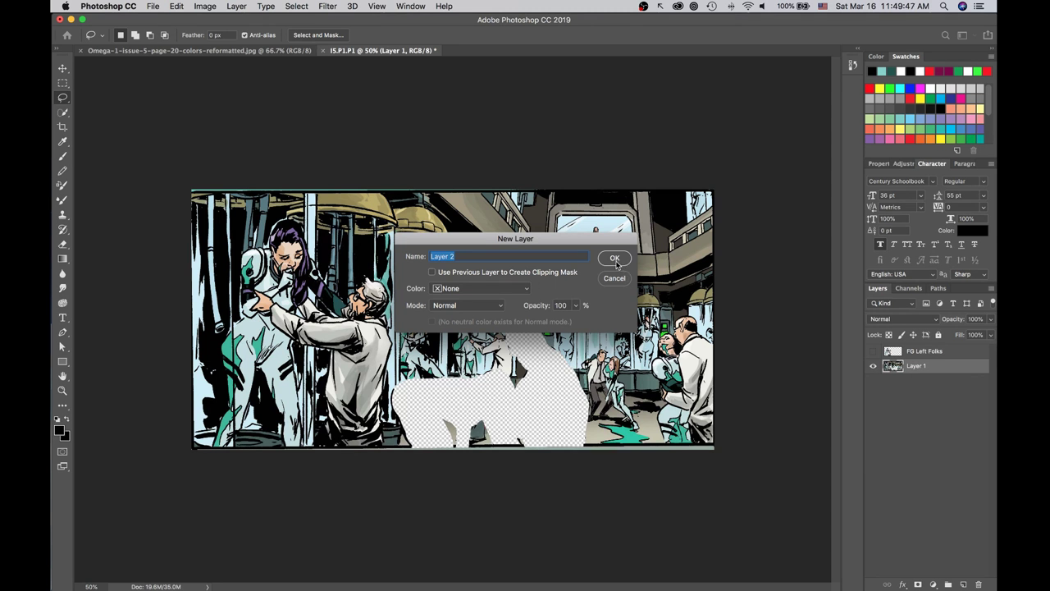
Create a new layer named 'FG Center FOlks' and paste the cut figures into it.
{"action": "type", "text": "FG Center FOlks"}
{"action": "key", "text": "Return"}
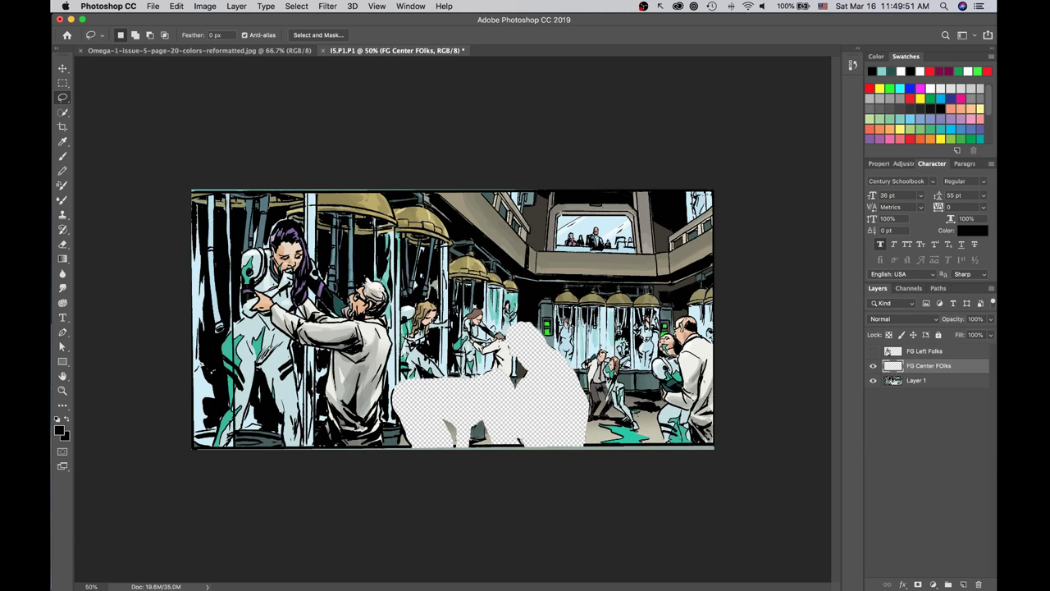
{"action": "key", "text": "super+v"}
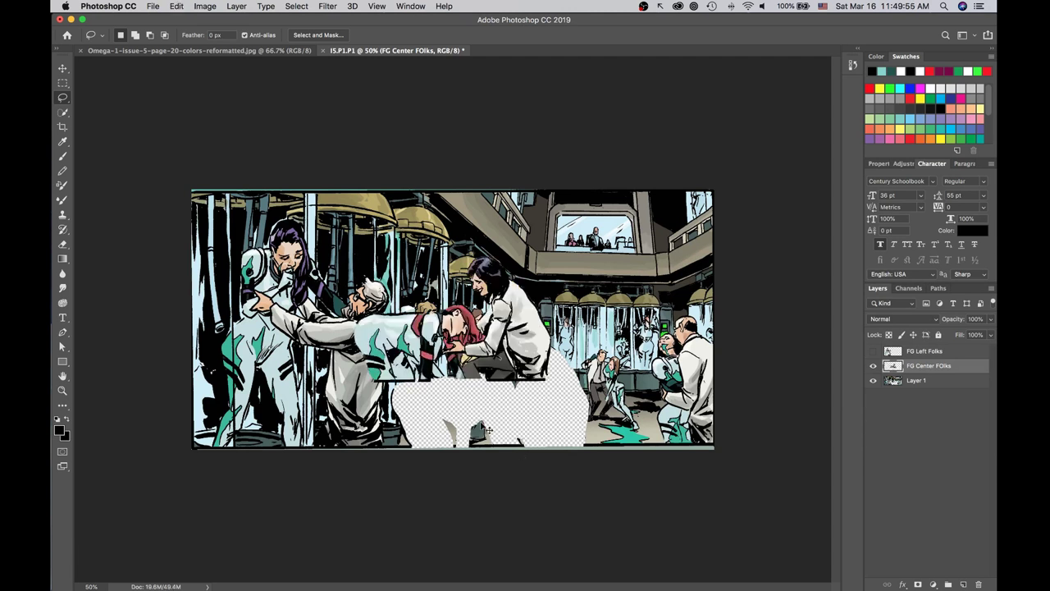
Move the pasted figures back into place, nudging them left twice with the arrow keys.
{"action": "left_click_drag", "start_coordinate": [502, 350], "coordinate": [549, 394]}
{"action": "key", "text": "super+equal"}
{"action": "key", "text": "super+equal"}
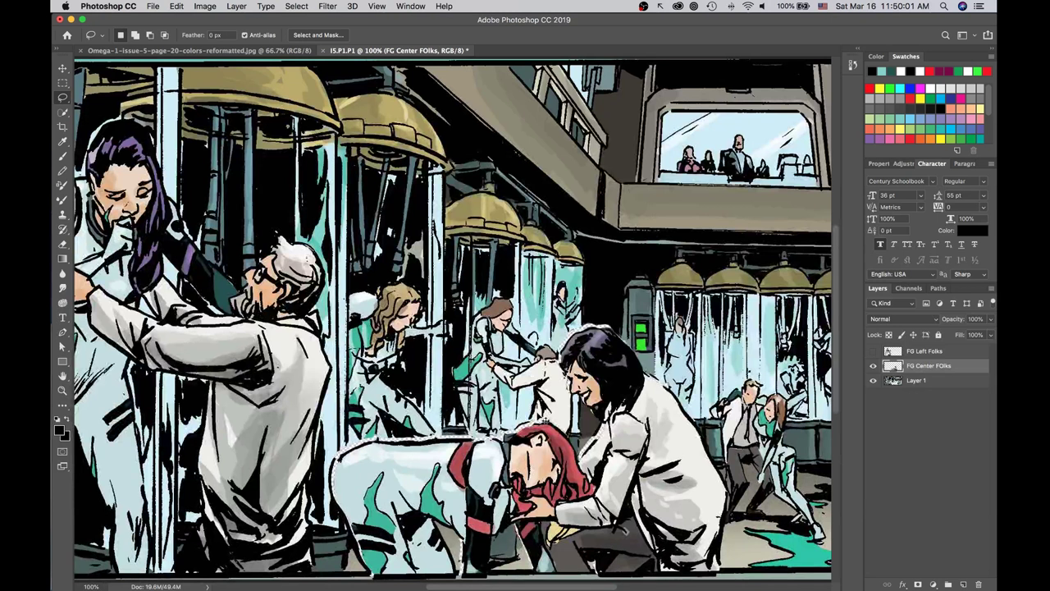
{"action": "key", "text": "Left"}
{"action": "key", "text": "Left"}
{"action": "key", "text": "Left"}
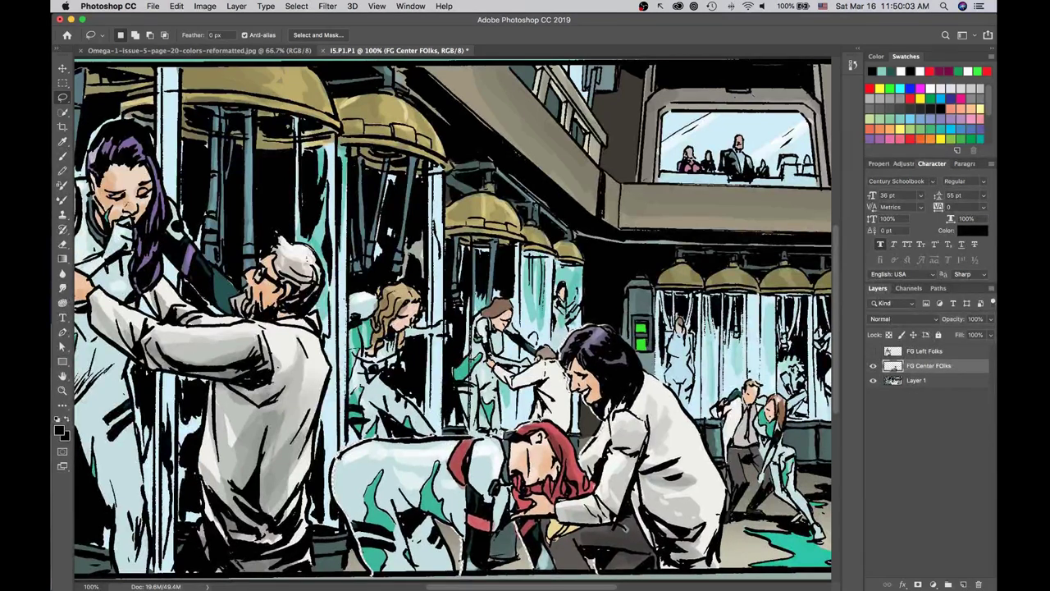
{"action": "key", "text": "Left"}
{"action": "key", "text": "Left"}
{"action": "key", "text": "Left"}
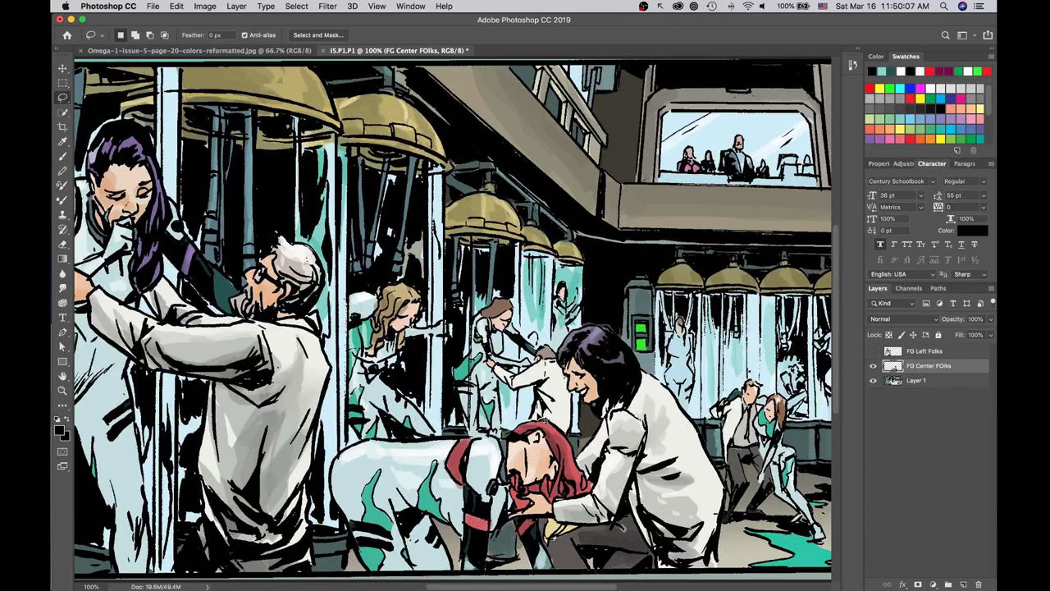
{"action": "key", "text": "super+equal"}
{"action": "key", "text": "super+equal"}
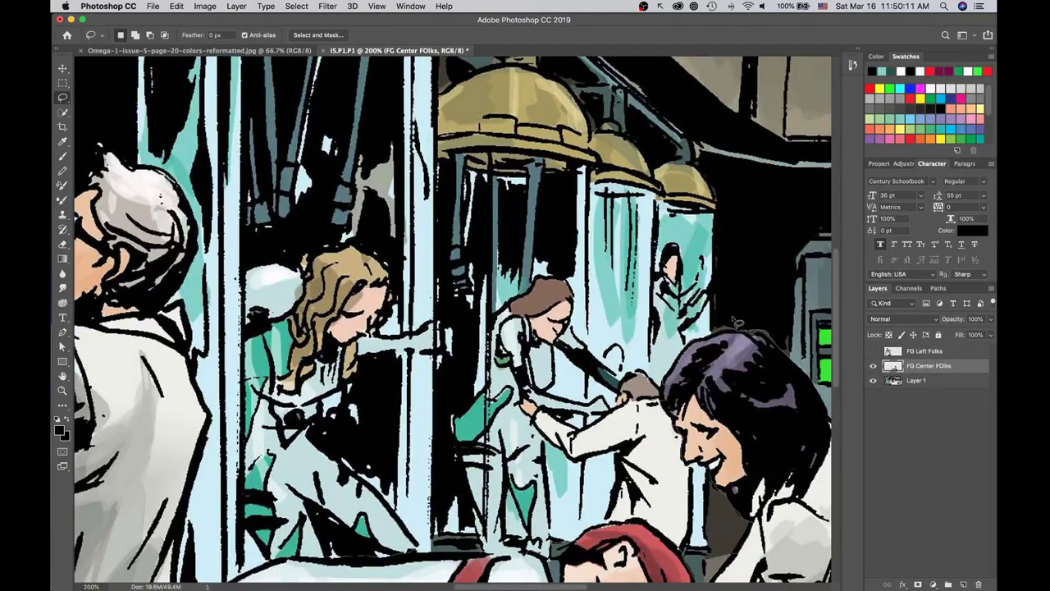
{"action": "mouse_move", "coordinate": [767, 343]}
{"action": "left_mouse_down"}
{"action": "mouse_move", "coordinate": [748, 525]}
{"action": "mouse_move", "coordinate": [730, 493]}
{"action": "mouse_move", "coordinate": [724, 500]}
{"action": "mouse_move", "coordinate": [752, 525]}
{"action": "left_mouse_up"}
{"action": "key", "text": "super+minus"}
{"action": "key", "text": "super+minus"}
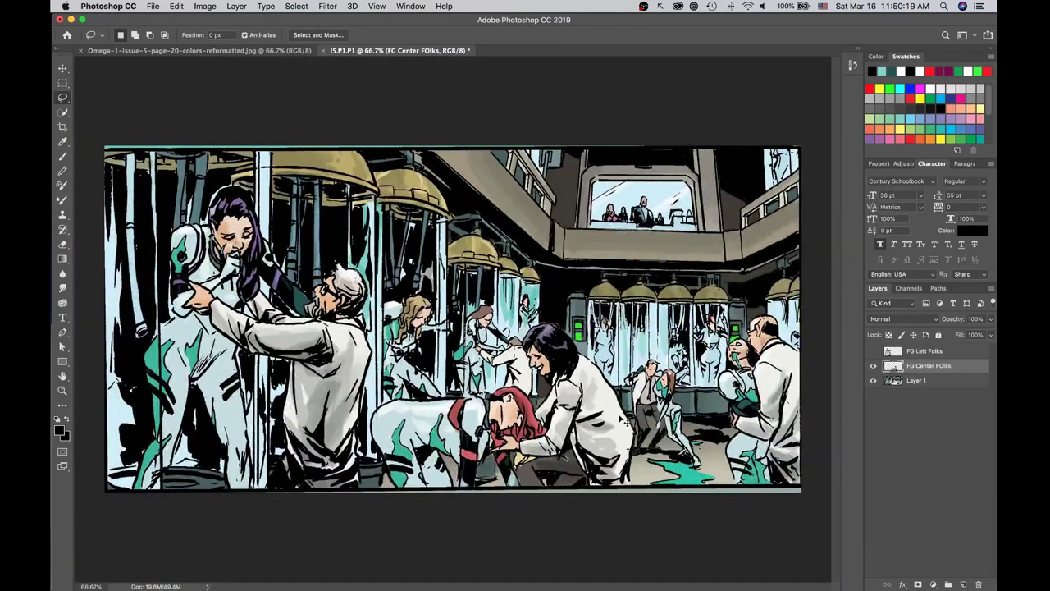
{"action": "left_click_drag", "start_coordinate": [611, 419], "coordinate": [633, 379]}
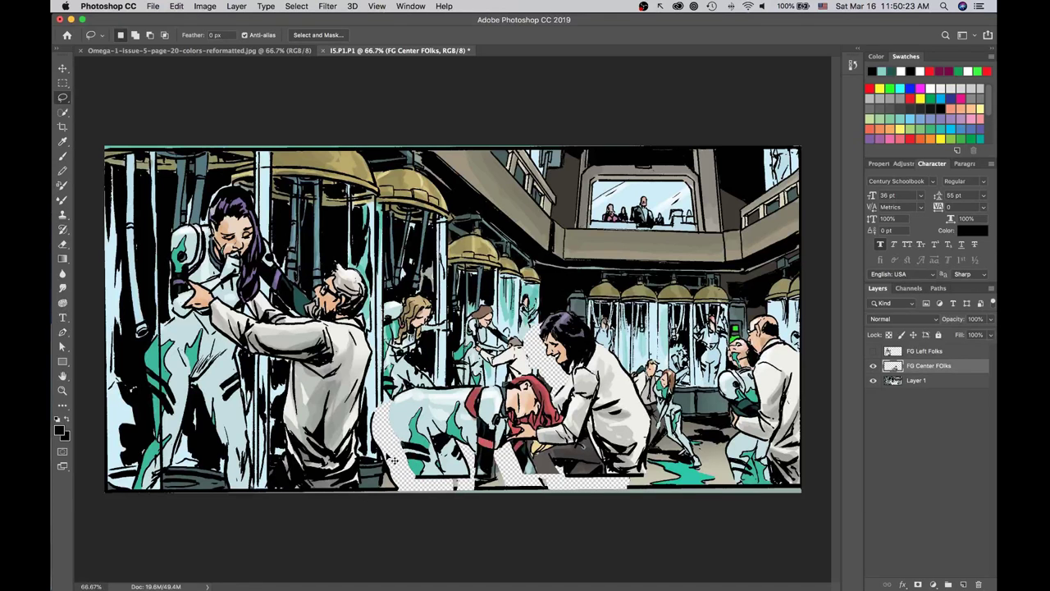
{"action": "key", "text": "shift+Left"}
{"action": "key", "text": "shift+Left"}
{"action": "key", "text": "shift+Left"}
{"action": "key", "text": "shift+Left"}
{"action": "key", "text": "shift+Left"}
{"action": "key", "text": "shift+Left"}
{"action": "key", "text": "shift+Left"}
{"action": "key", "text": "shift+Left"}
{"action": "key", "text": "shift+Up"}
{"action": "key", "text": "shift+Up"}
{"action": "key", "text": "shift+Up"}
{"action": "key", "text": "shift+Up"}
{"action": "key", "text": "shift+Up"}
{"action": "key", "text": "shift+Up"}
{"action": "key", "text": "shift+Up"}
{"action": "key", "text": "shift+Up"}
{"action": "key", "text": "shift+Up"}
{"action": "key", "text": "super+z"}
{"action": "left_click_drag", "start_coordinate": [615, 438], "coordinate": [595, 448]}
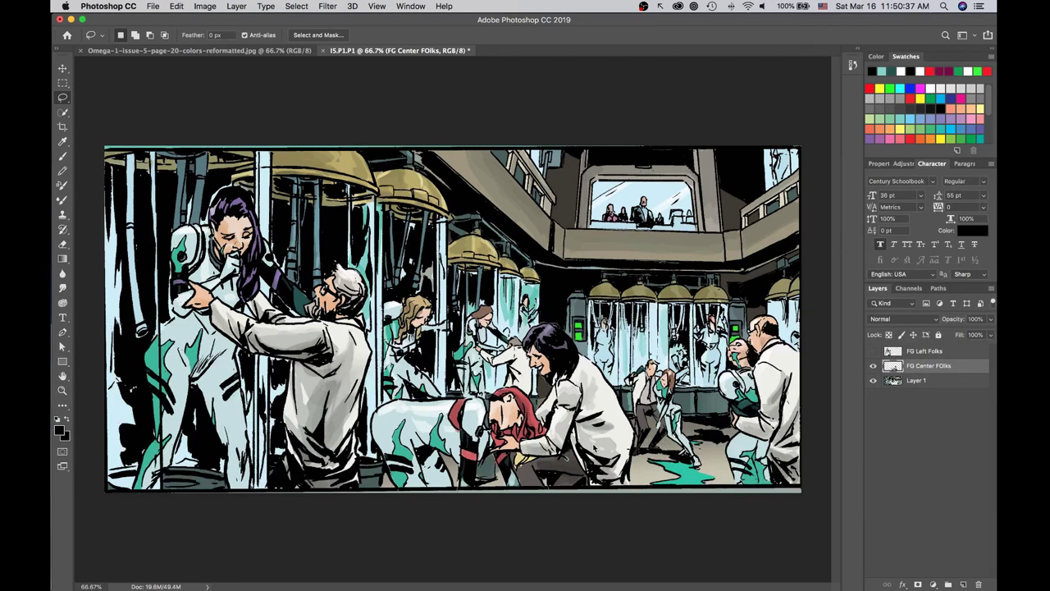
{"action": "key", "text": "super+equal"}
{"action": "key", "text": "super+equal"}
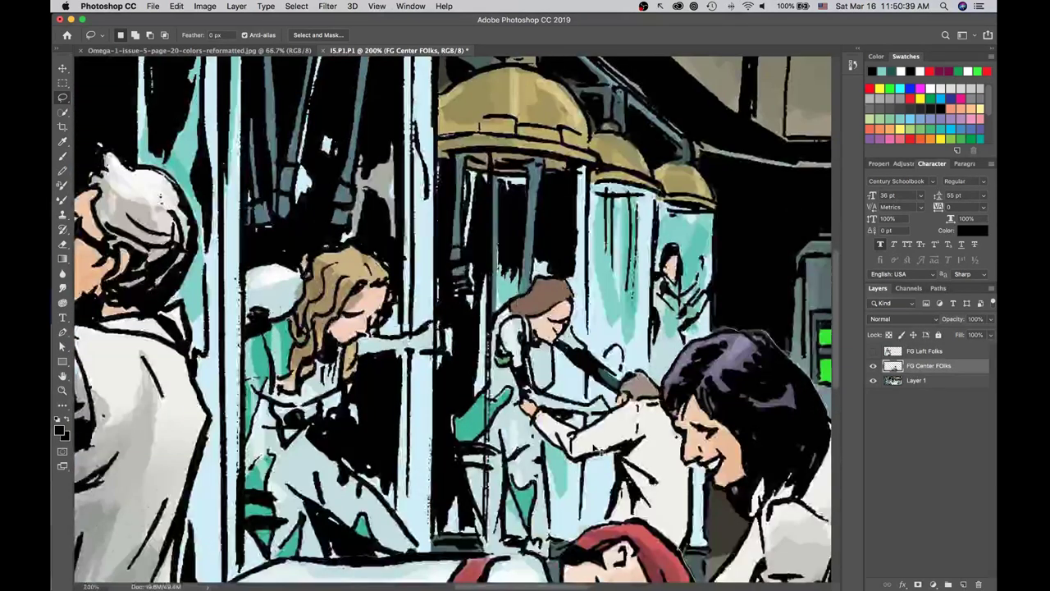
{"action": "key", "text": "super+minus"}
{"action": "key", "text": "super+minus"}
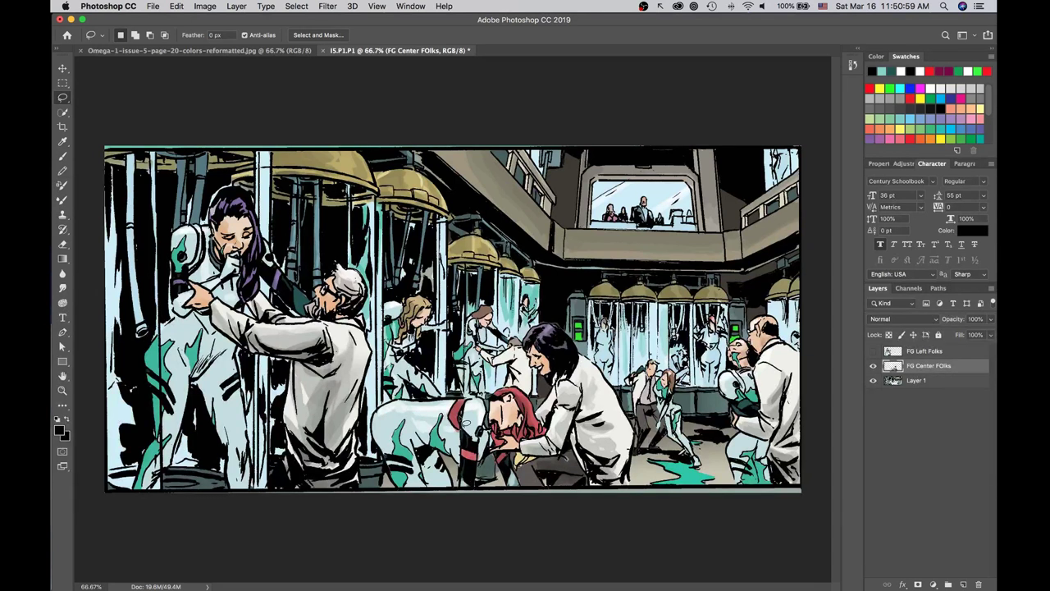
Hide FG Center FOlks, pick the Clone Stamp, make Layer 1 active, and zoom to 200%.
{"action": "left_click", "coordinate": [874, 367]}
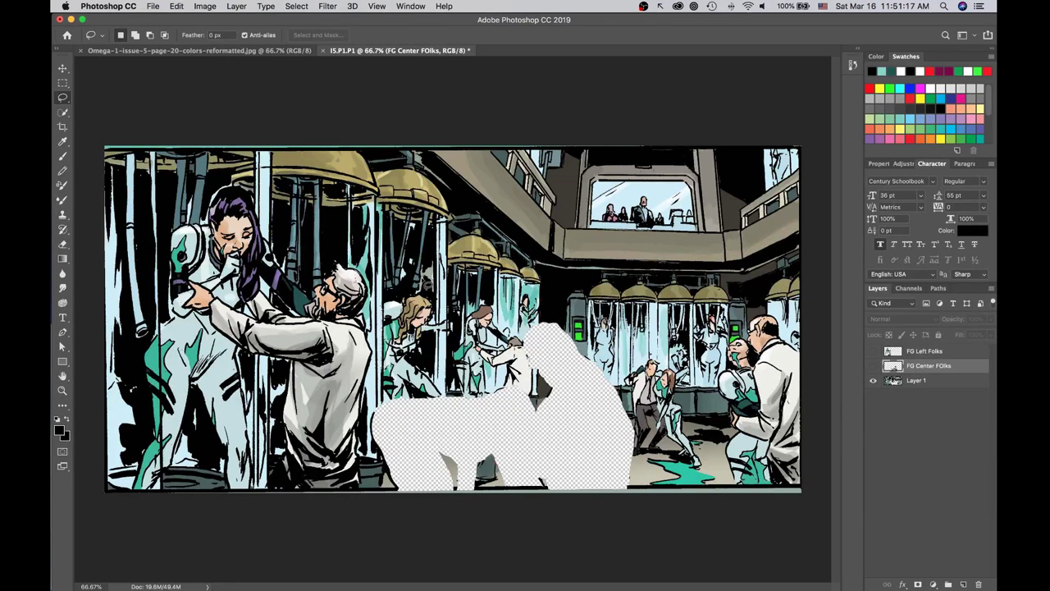
{"action": "left_click", "coordinate": [63, 217]}
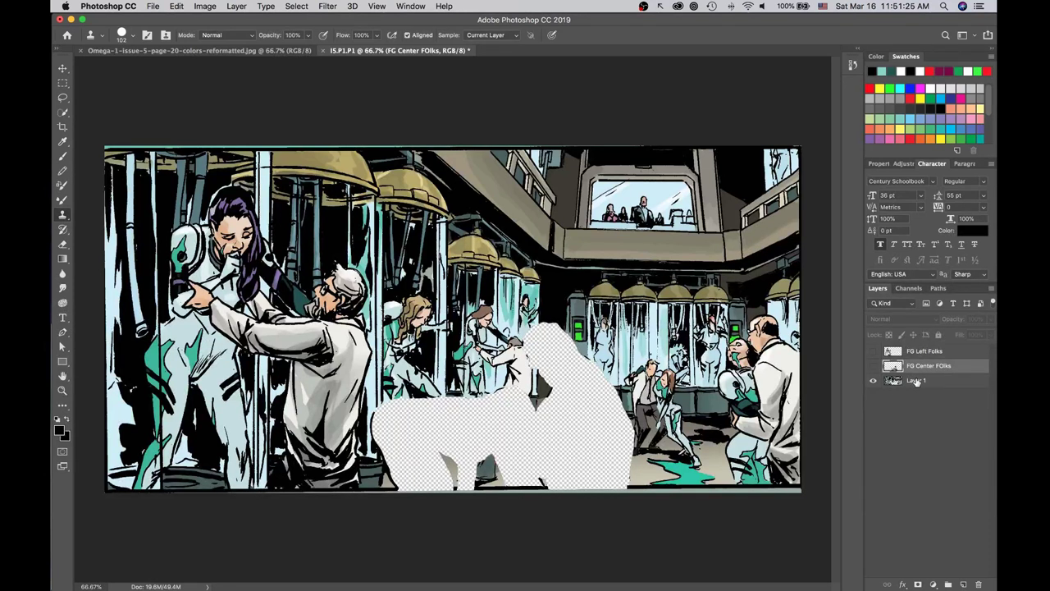
{"action": "left_click", "coordinate": [917, 382]}
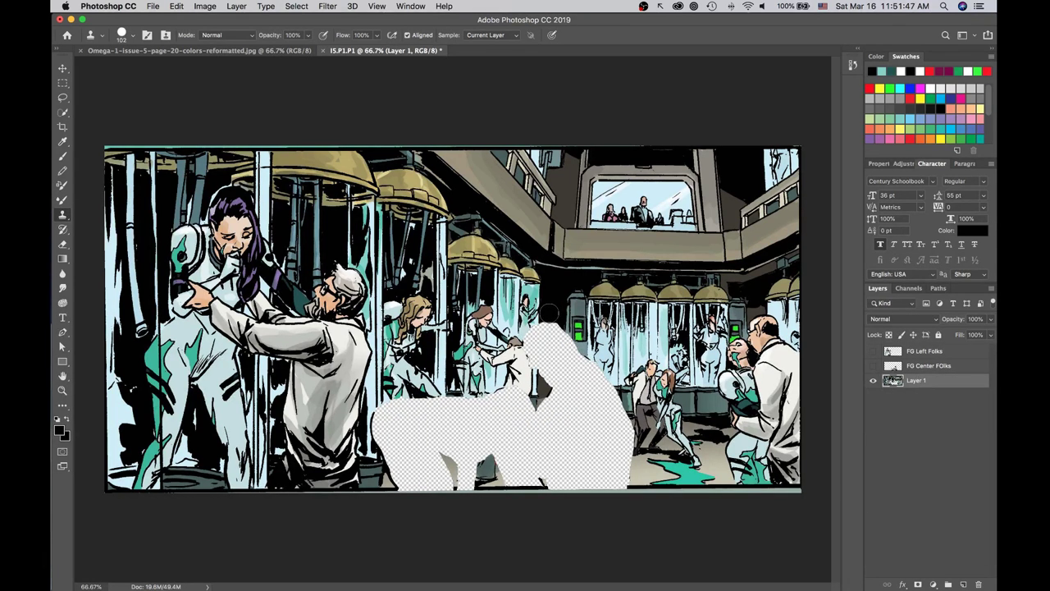
{"action": "key", "text": "super+equal"}
{"action": "key", "text": "super+equal"}
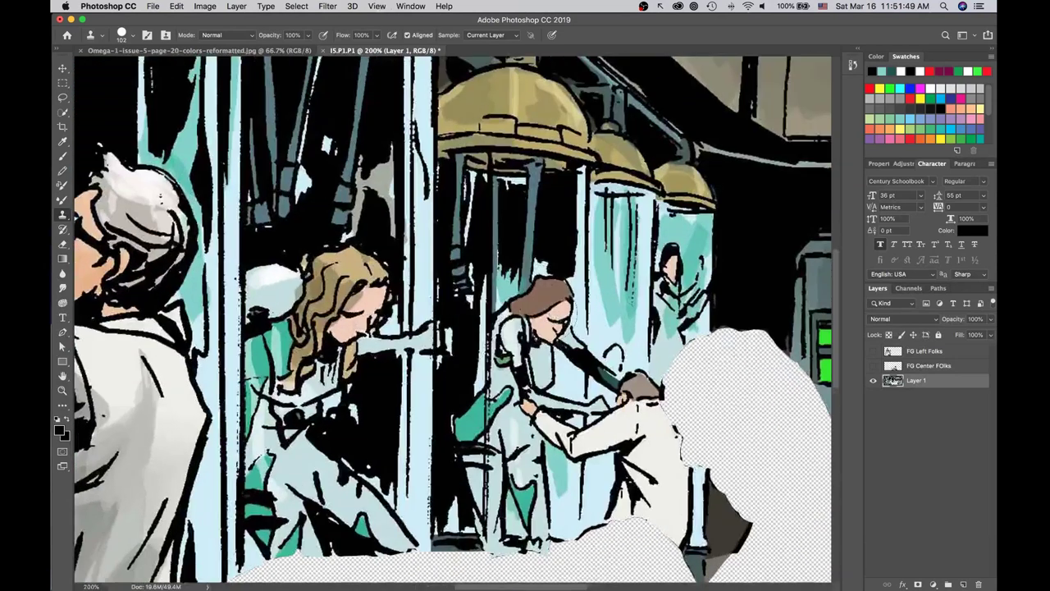
Clone the dark pillar down into the transparent gap, undoing strokes that spill over the coat.
{"action": "scroll", "coordinate": [553, 310], "scroll_direction": "right", "scroll_amount": 5}
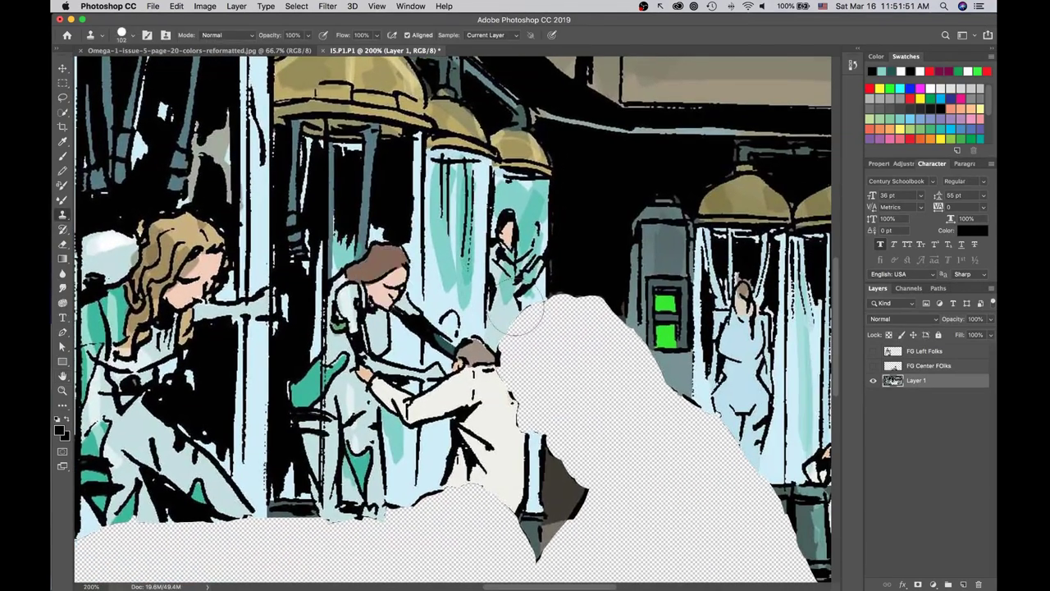
{"action": "mouse_move", "coordinate": [577, 279]}
{"action": "left_mouse_down"}
{"action": "mouse_move", "coordinate": [592, 171]}
{"action": "mouse_move", "coordinate": [567, 396]}
{"action": "left_mouse_up"}
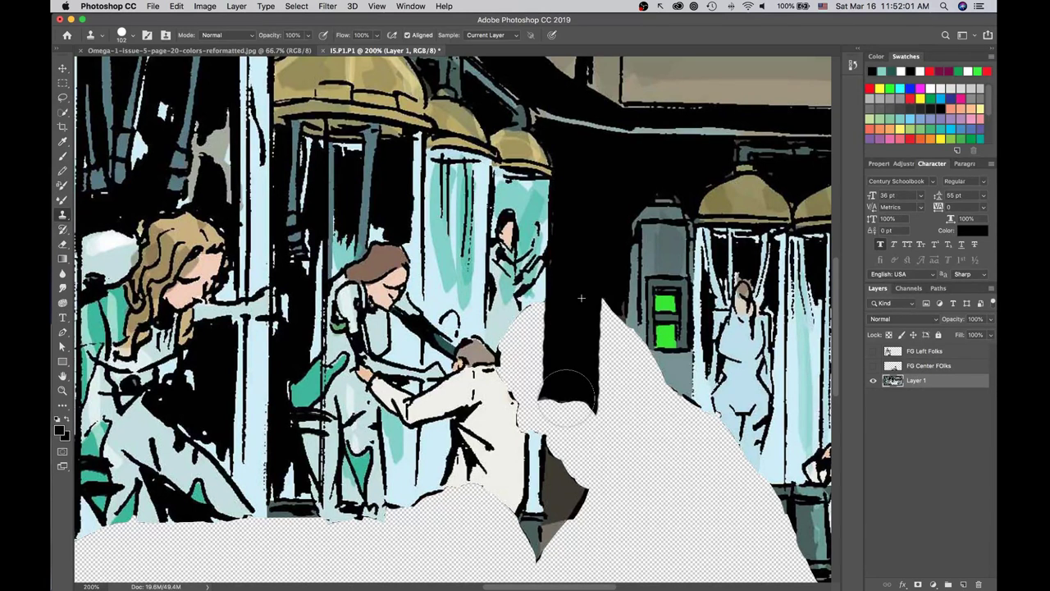
{"action": "left_click_drag", "start_coordinate": [567, 397], "coordinate": [567, 396]}
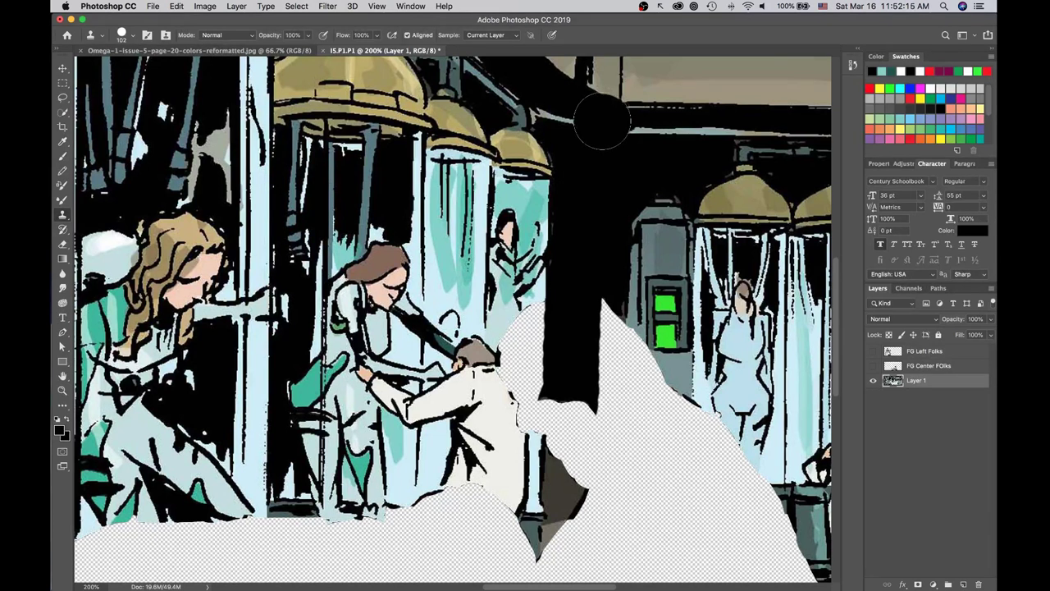
{"action": "mouse_move", "coordinate": [609, 338]}
{"action": "left_mouse_down"}
{"action": "mouse_move", "coordinate": [600, 185]}
{"action": "mouse_move", "coordinate": [615, 303]}
{"action": "mouse_move", "coordinate": [599, 275]}
{"action": "mouse_move", "coordinate": [611, 437]}
{"action": "mouse_move", "coordinate": [568, 399]}
{"action": "mouse_move", "coordinate": [566, 447]}
{"action": "left_mouse_up"}
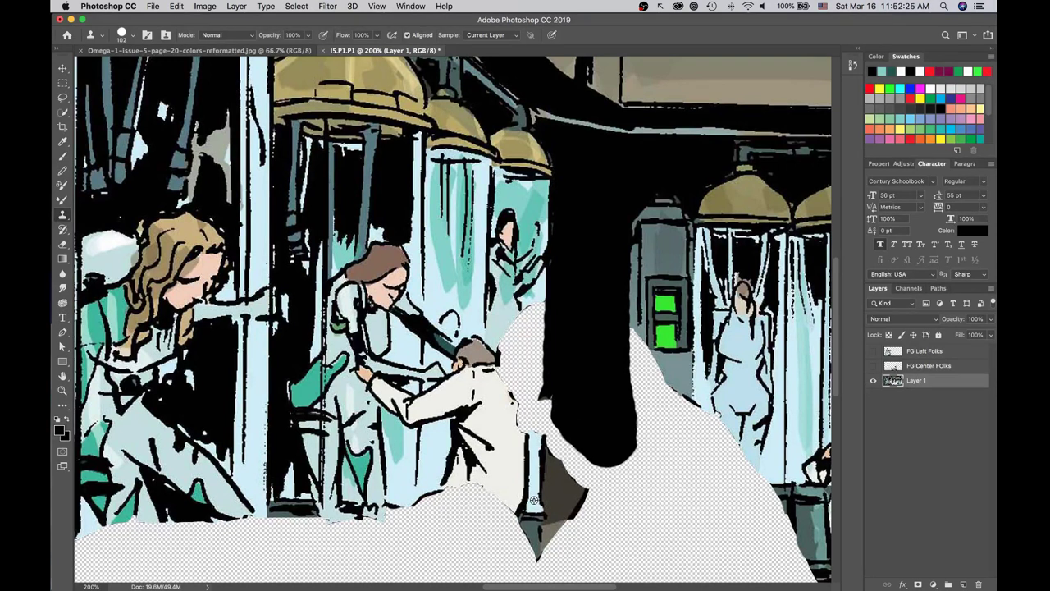
{"action": "left_click", "coordinate": [533, 498], "text": "alt"}
{"action": "mouse_move", "coordinate": [532, 491]}
{"action": "left_mouse_down"}
{"action": "mouse_move", "coordinate": [523, 474]}
{"action": "mouse_move", "coordinate": [534, 415]}
{"action": "left_mouse_up"}
{"action": "key", "text": "super+z"}
{"action": "left_click", "coordinate": [535, 468], "text": "alt"}
{"action": "mouse_move", "coordinate": [533, 460]}
{"action": "left_mouse_down"}
{"action": "mouse_move", "coordinate": [539, 372]}
{"action": "mouse_move", "coordinate": [573, 492]}
{"action": "left_mouse_up"}
{"action": "key", "text": "super+z"}
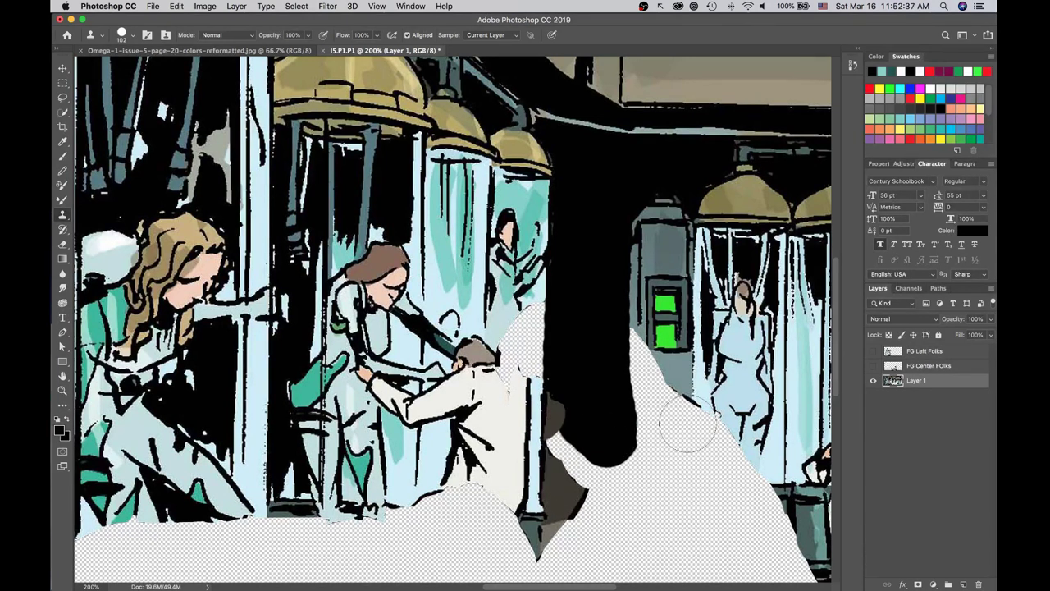
Clone grey background around the green lights and rebuild the background figure's legs.
{"action": "left_click_drag", "start_coordinate": [666, 344], "coordinate": [683, 340]}
{"action": "key", "text": "super+z"}
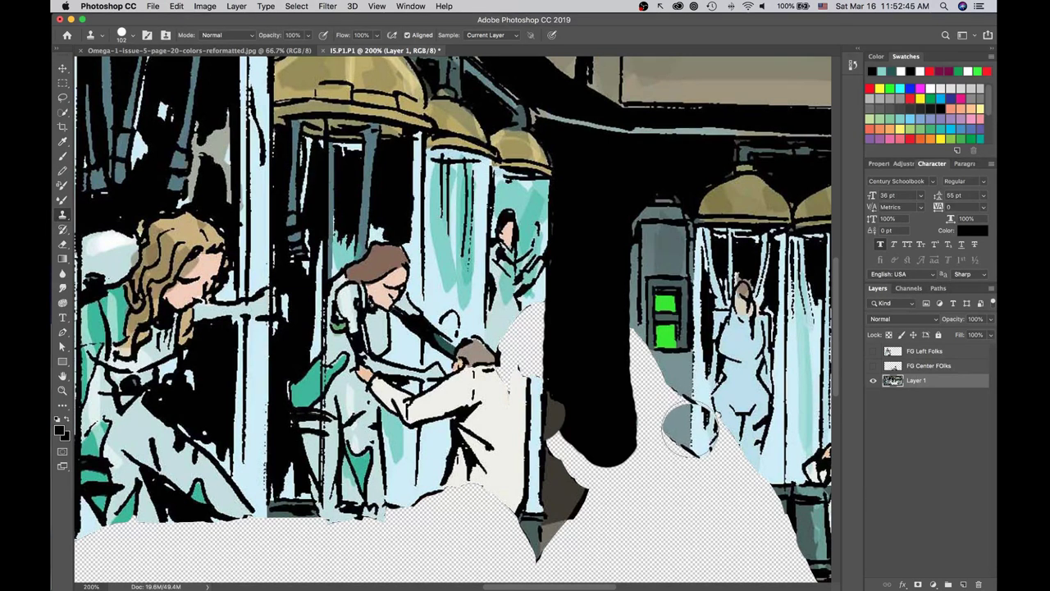
{"action": "left_click_drag", "start_coordinate": [691, 417], "coordinate": [663, 411]}
{"action": "left_click_drag", "start_coordinate": [661, 420], "coordinate": [664, 373]}
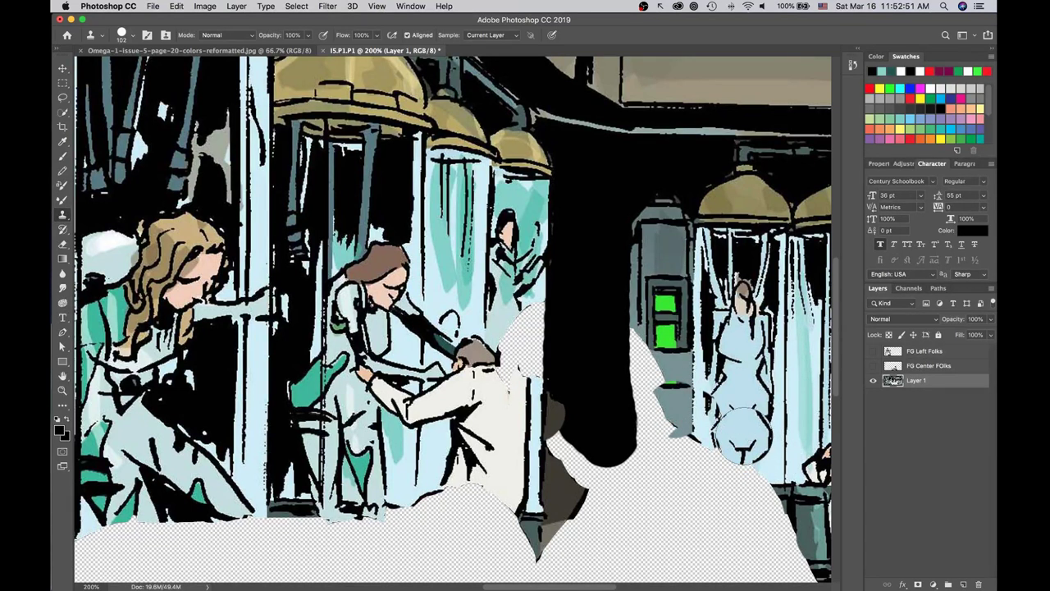
{"action": "left_click", "coordinate": [743, 435]}
{"action": "mouse_move", "coordinate": [741, 430]}
{"action": "left_mouse_down"}
{"action": "mouse_move", "coordinate": [740, 459]}
{"action": "mouse_move", "coordinate": [743, 409]}
{"action": "left_mouse_up"}
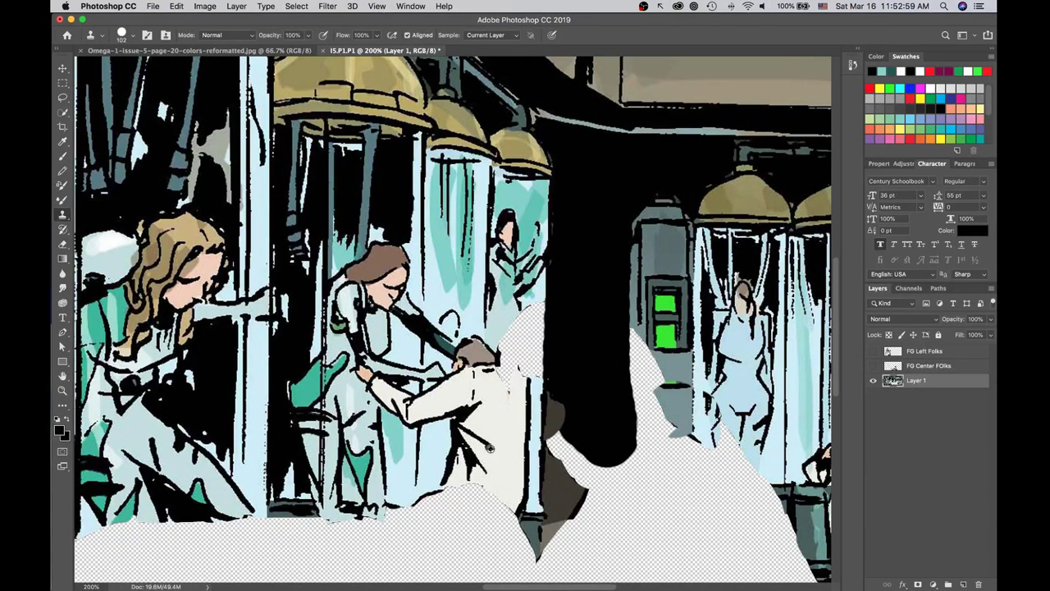
Fill the gap below the figures with dark cloned pixels, discarding a cream fill, then zoom out.
{"action": "left_click_drag", "start_coordinate": [515, 511], "coordinate": [492, 501]}
{"action": "key", "text": "super+z"}
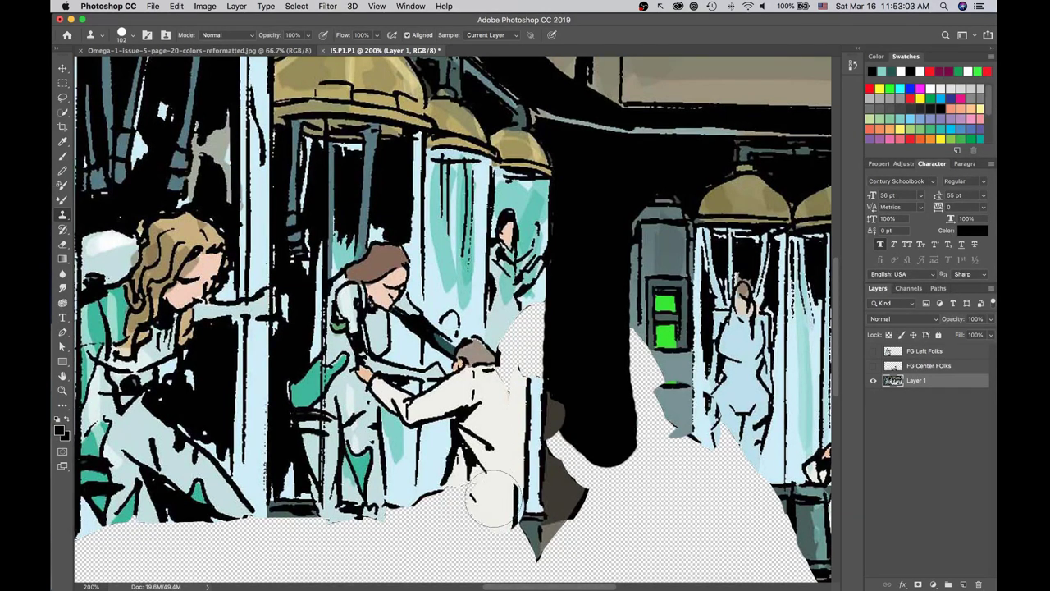
{"action": "key", "text": "super+z"}
{"action": "key", "text": "super+z"}
{"action": "key", "text": "super+z"}
{"action": "key", "text": "super+z"}
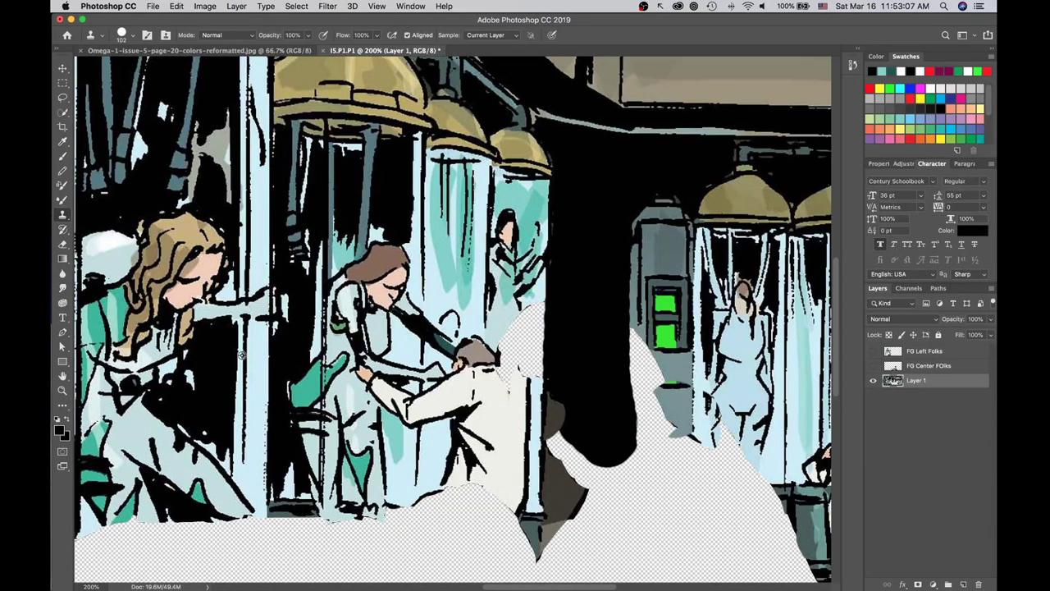
{"action": "mouse_move", "coordinate": [239, 529]}
{"action": "left_mouse_down"}
{"action": "mouse_move", "coordinate": [261, 550]}
{"action": "mouse_move", "coordinate": [274, 542]}
{"action": "left_mouse_up"}
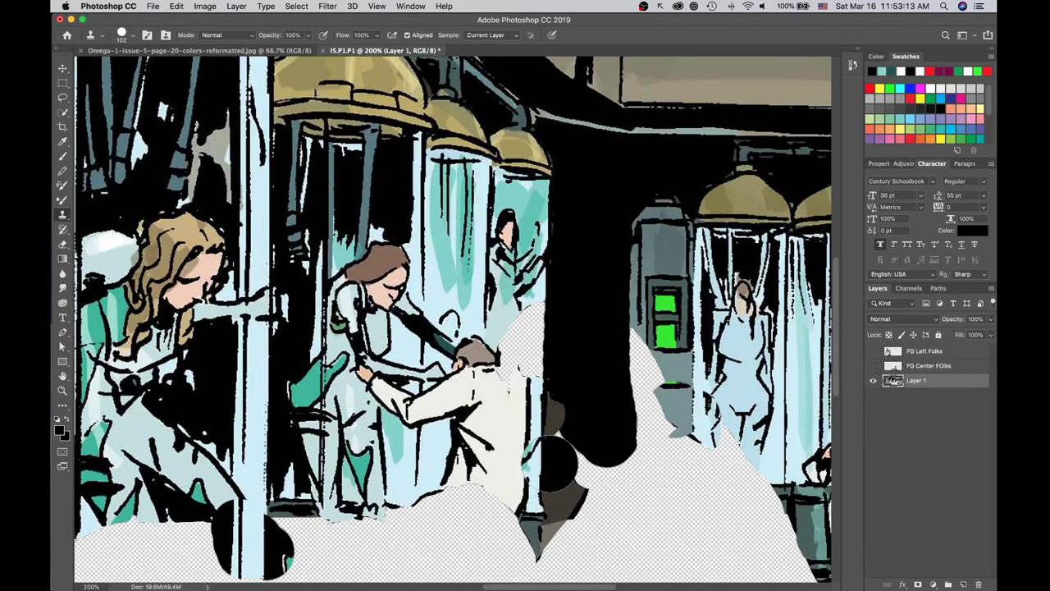
{"action": "key", "text": "super+minus"}
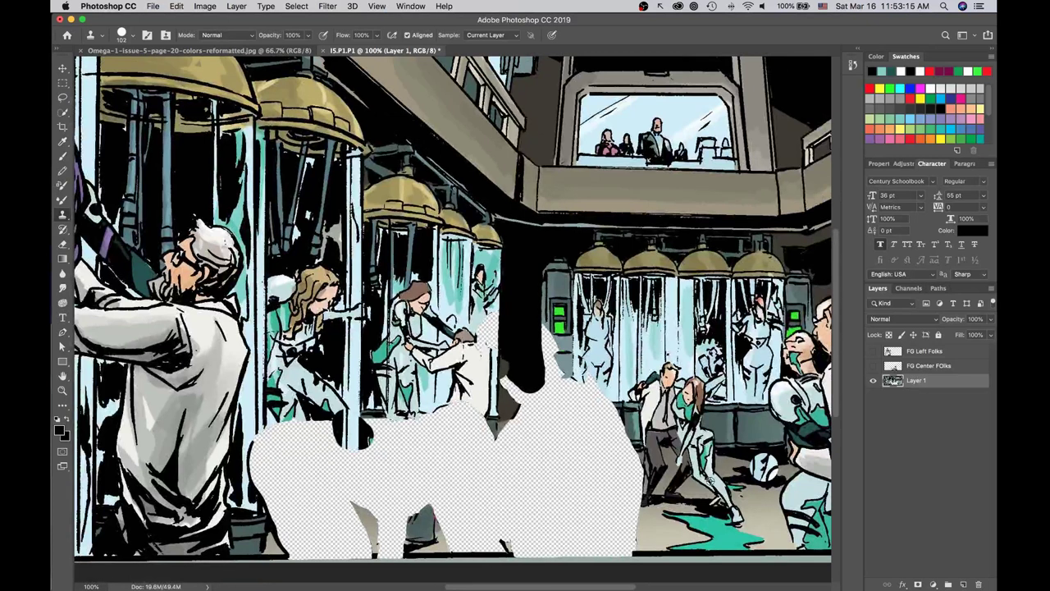
Clone floor texture along the gap's lower-right, bottom and left edges.
{"action": "left_click_drag", "start_coordinate": [650, 526], "coordinate": [629, 537]}
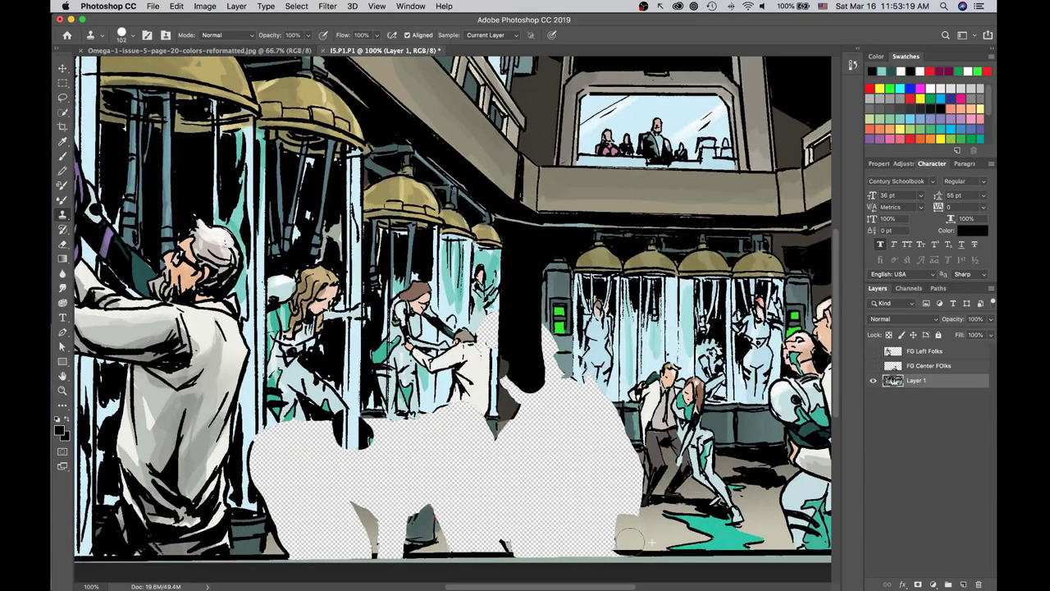
{"action": "key", "text": "super+z"}
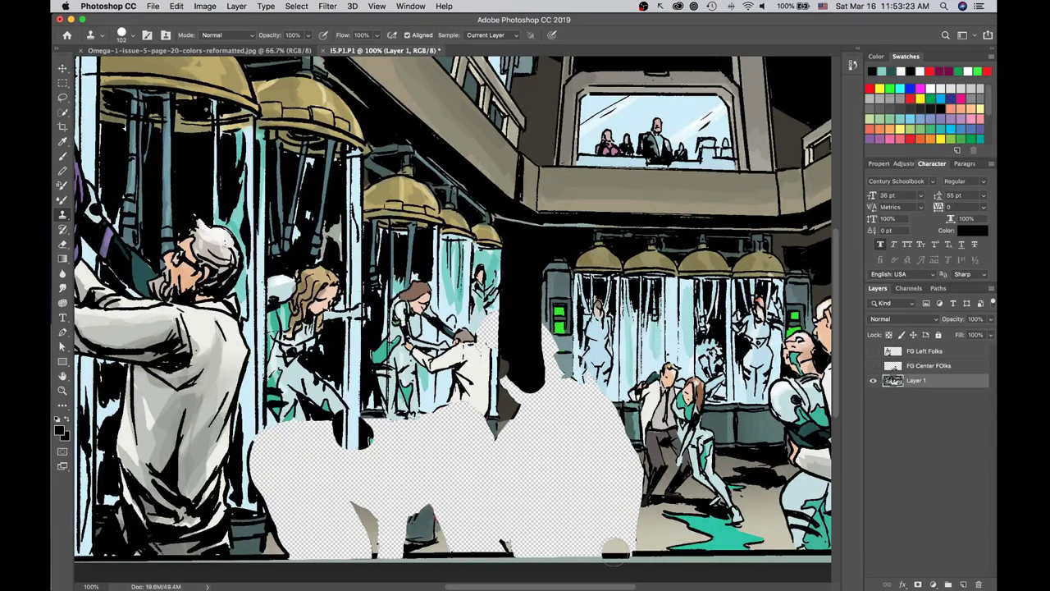
{"action": "mouse_move", "coordinate": [622, 546]}
{"action": "left_mouse_down"}
{"action": "mouse_move", "coordinate": [607, 548]}
{"action": "mouse_move", "coordinate": [628, 538]}
{"action": "mouse_move", "coordinate": [632, 511]}
{"action": "mouse_move", "coordinate": [589, 542]}
{"action": "left_mouse_up"}
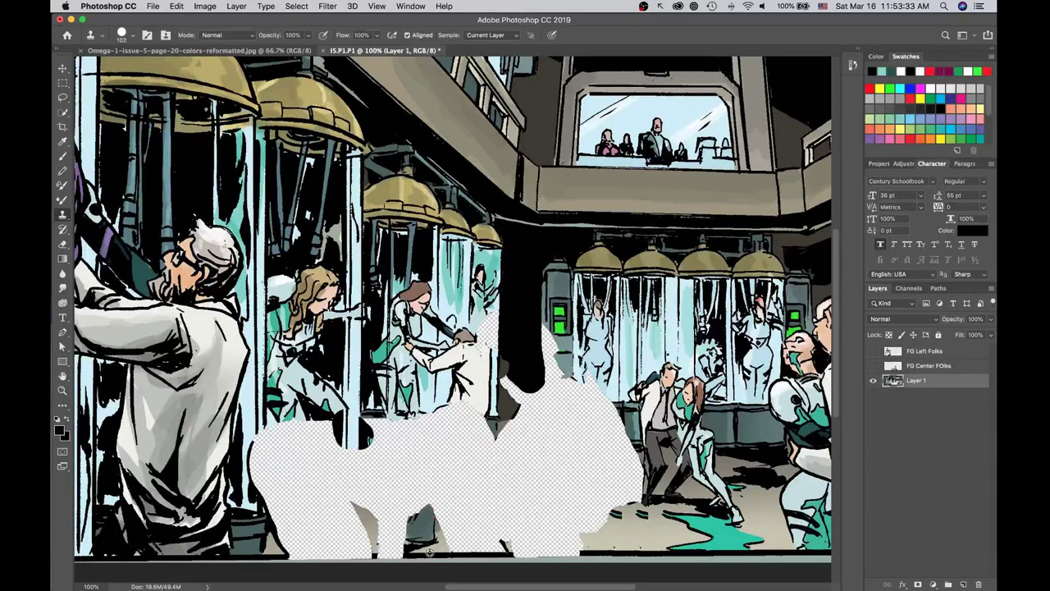
{"action": "mouse_move", "coordinate": [441, 551]}
{"action": "left_mouse_down"}
{"action": "mouse_move", "coordinate": [502, 553]}
{"action": "mouse_move", "coordinate": [448, 534]}
{"action": "left_mouse_up"}
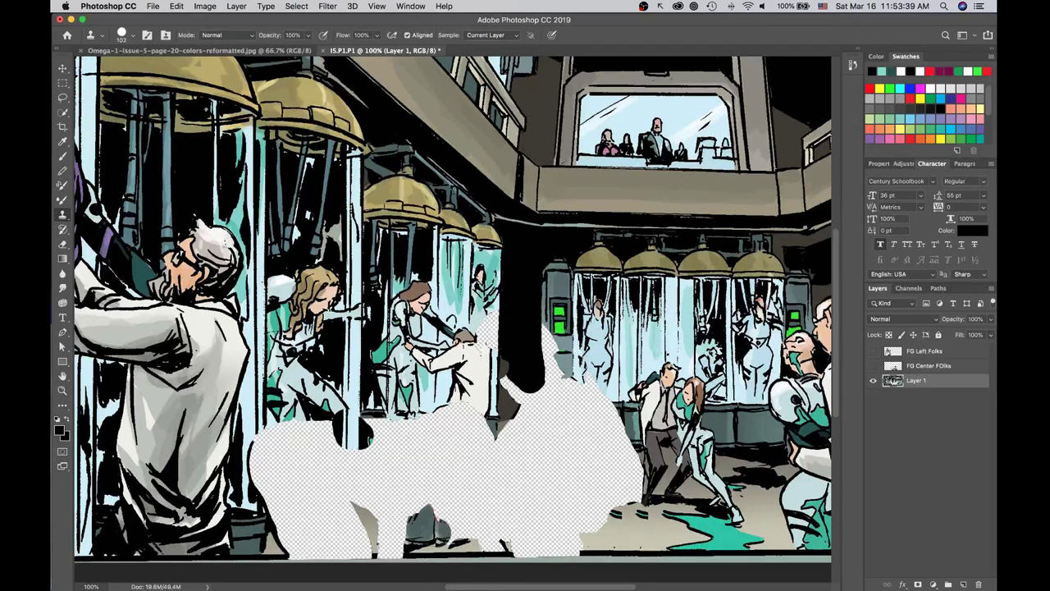
{"action": "mouse_move", "coordinate": [318, 527]}
{"action": "left_mouse_down"}
{"action": "mouse_move", "coordinate": [305, 523]}
{"action": "mouse_move", "coordinate": [300, 541]}
{"action": "mouse_move", "coordinate": [283, 545]}
{"action": "mouse_move", "coordinate": [256, 410]}
{"action": "left_mouse_up"}
{"action": "mouse_move", "coordinate": [261, 453]}
{"action": "left_mouse_down"}
{"action": "mouse_move", "coordinate": [268, 437]}
{"action": "mouse_move", "coordinate": [256, 437]}
{"action": "mouse_move", "coordinate": [263, 459]}
{"action": "mouse_move", "coordinate": [250, 450]}
{"action": "mouse_move", "coordinate": [271, 477]}
{"action": "left_mouse_up"}
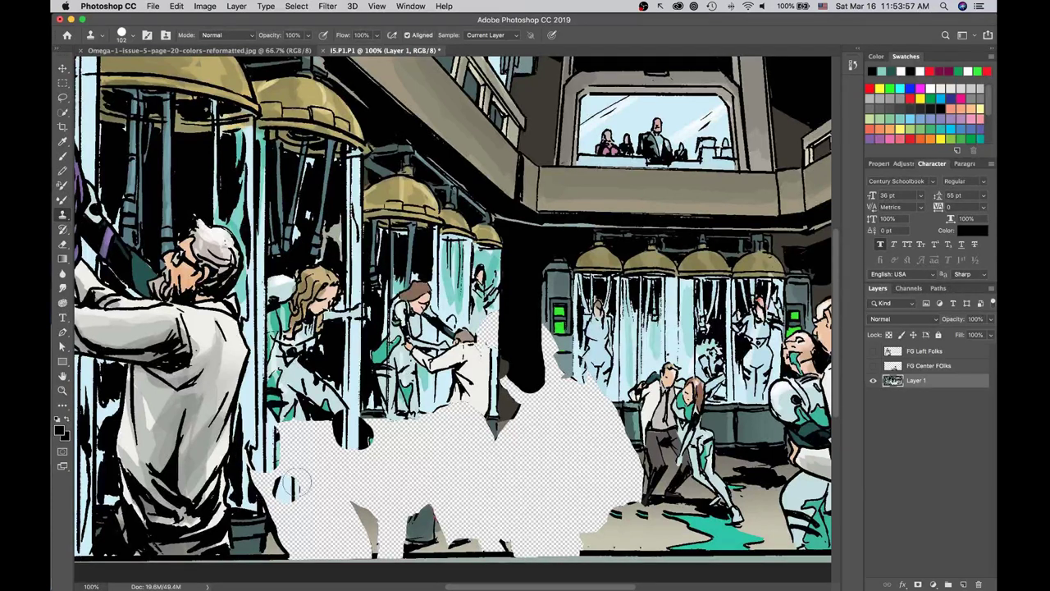
Clone dark floor detail into the gap beside the standing man.
{"action": "left_click_drag", "start_coordinate": [560, 412], "coordinate": [517, 382]}
{"action": "mouse_move", "coordinate": [628, 428]}
{"action": "left_mouse_down"}
{"action": "mouse_move", "coordinate": [620, 453]}
{"action": "mouse_move", "coordinate": [617, 427]}
{"action": "mouse_move", "coordinate": [625, 435]}
{"action": "left_mouse_up"}
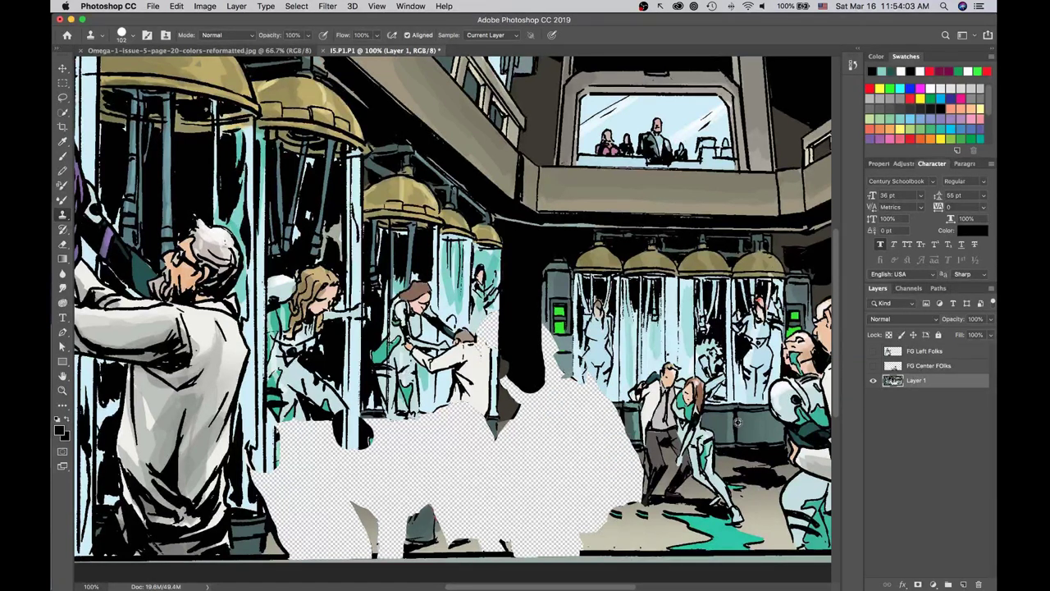
{"action": "mouse_move", "coordinate": [645, 426]}
{"action": "left_mouse_down"}
{"action": "mouse_move", "coordinate": [614, 422]}
{"action": "mouse_move", "coordinate": [622, 453]}
{"action": "mouse_move", "coordinate": [614, 440]}
{"action": "left_mouse_up"}
{"action": "left_click", "coordinate": [874, 366]}
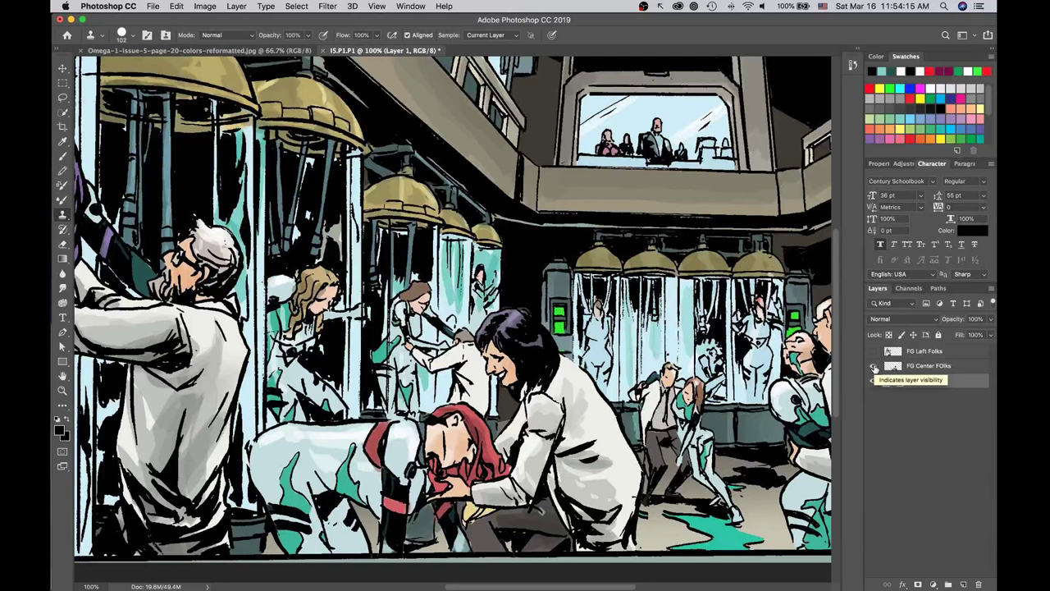
{"action": "left_click", "coordinate": [874, 367]}
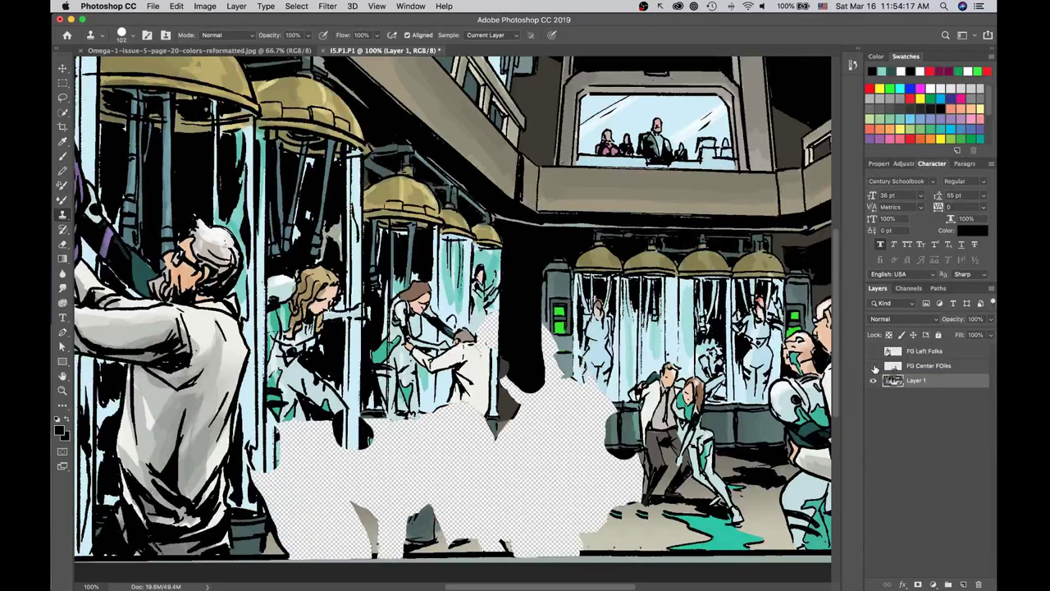
{"action": "left_click", "coordinate": [873, 366]}
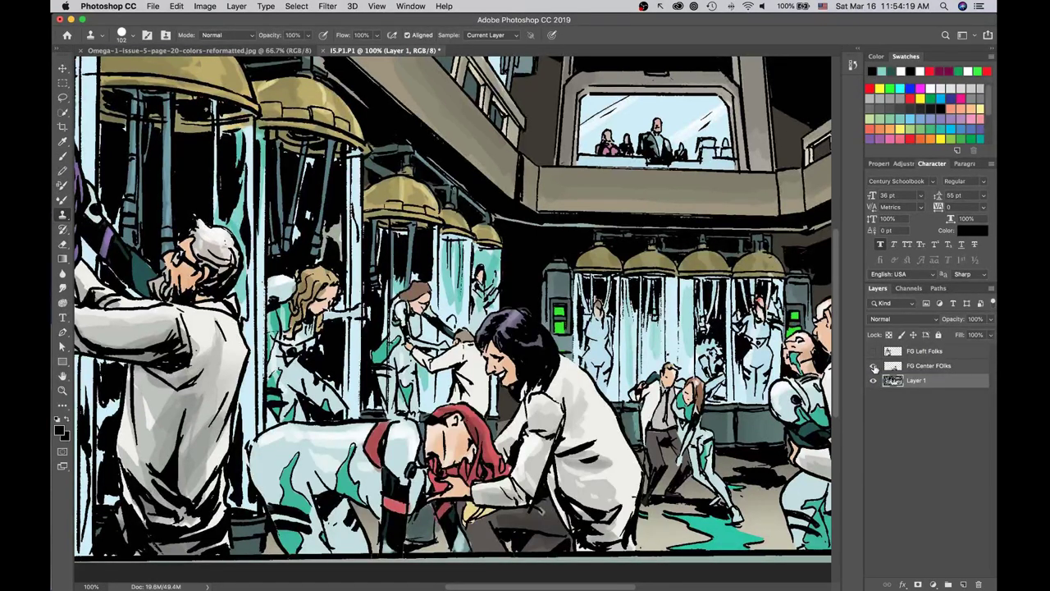
{"action": "left_click", "coordinate": [874, 366]}
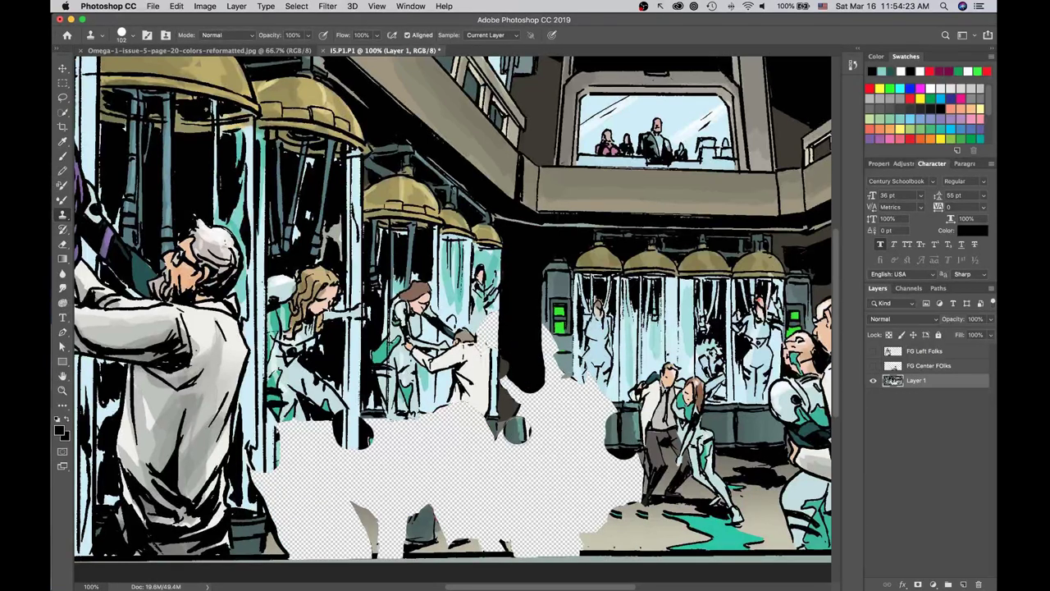
{"action": "left_click", "coordinate": [441, 318]}
{"action": "key", "text": "super+z"}
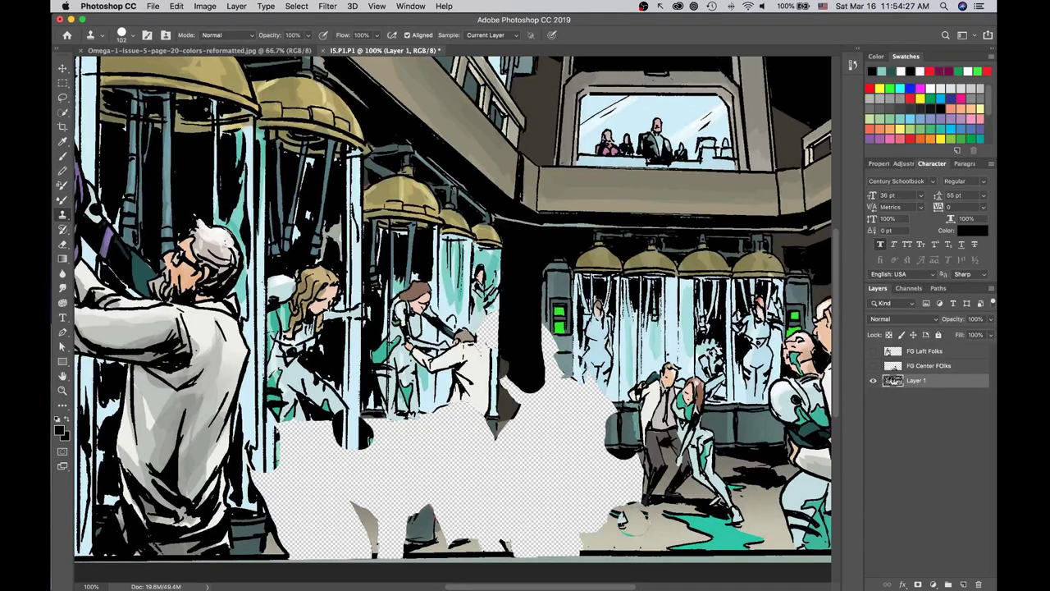
{"action": "left_click_drag", "start_coordinate": [633, 521], "coordinate": [628, 532]}
{"action": "key", "text": "super+z"}
Sample the beige floor colour and paint it near the man's feet, adding a little cloned shading.
{"action": "left_click", "coordinate": [67, 146]}
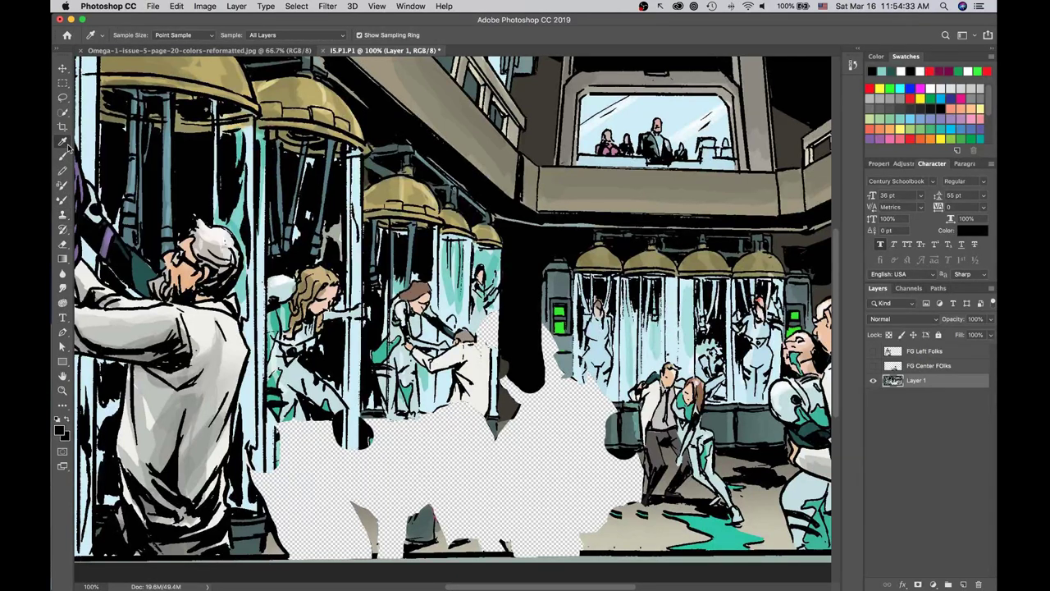
{"action": "left_click", "coordinate": [646, 521]}
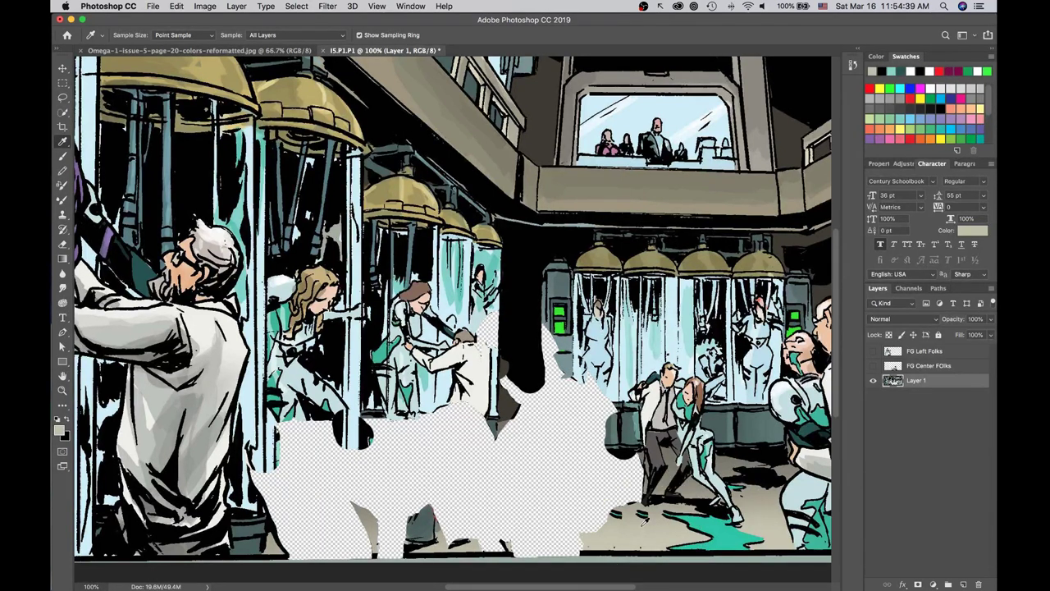
{"action": "left_click", "coordinate": [64, 158]}
{"action": "mouse_move", "coordinate": [598, 503]}
{"action": "left_mouse_down"}
{"action": "mouse_move", "coordinate": [635, 499]}
{"action": "mouse_move", "coordinate": [641, 517]}
{"action": "mouse_move", "coordinate": [614, 526]}
{"action": "mouse_move", "coordinate": [645, 516]}
{"action": "mouse_move", "coordinate": [606, 528]}
{"action": "mouse_move", "coordinate": [615, 495]}
{"action": "mouse_move", "coordinate": [594, 525]}
{"action": "mouse_move", "coordinate": [613, 492]}
{"action": "left_mouse_up"}
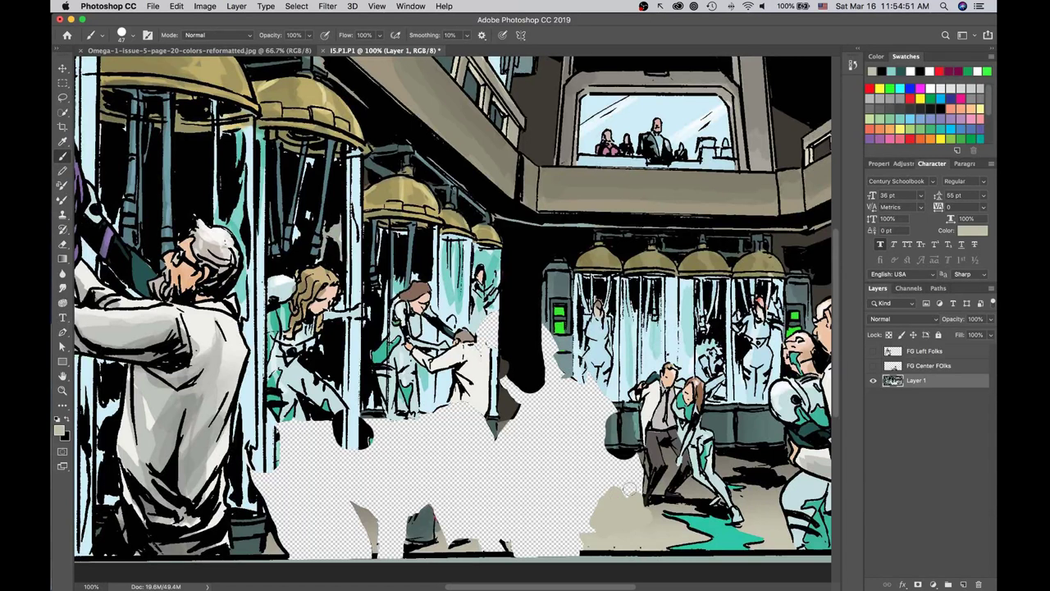
{"action": "key", "text": "s"}
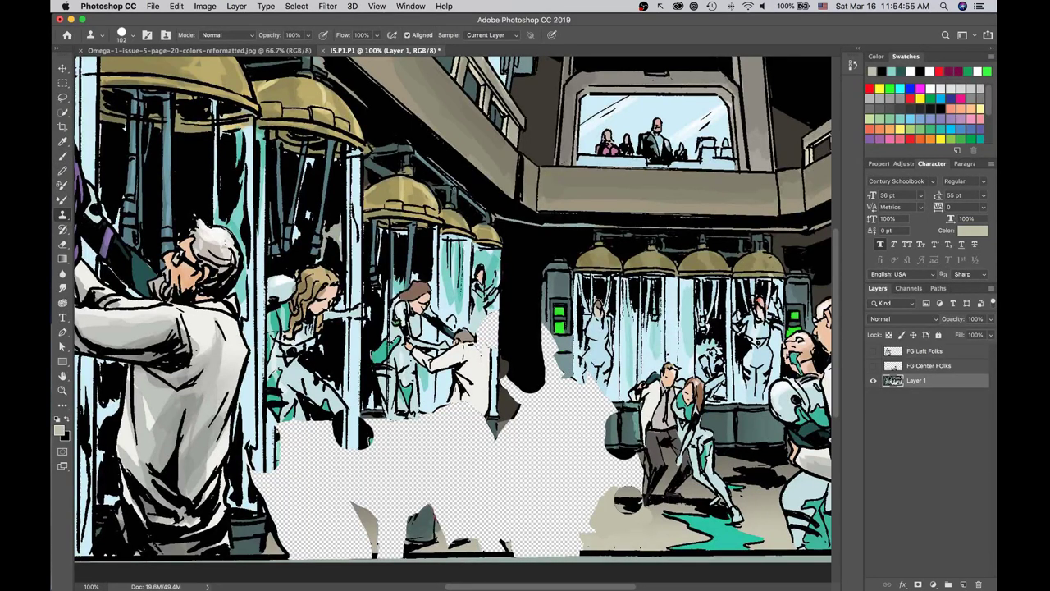
{"action": "mouse_move", "coordinate": [618, 497]}
{"action": "left_mouse_down"}
{"action": "mouse_move", "coordinate": [636, 476]}
{"action": "mouse_move", "coordinate": [625, 489]}
{"action": "left_mouse_up"}
Paint a sampled floor tone into the gaps beside the figures, then a black shadow by the man's leg.
{"action": "key", "text": "i"}
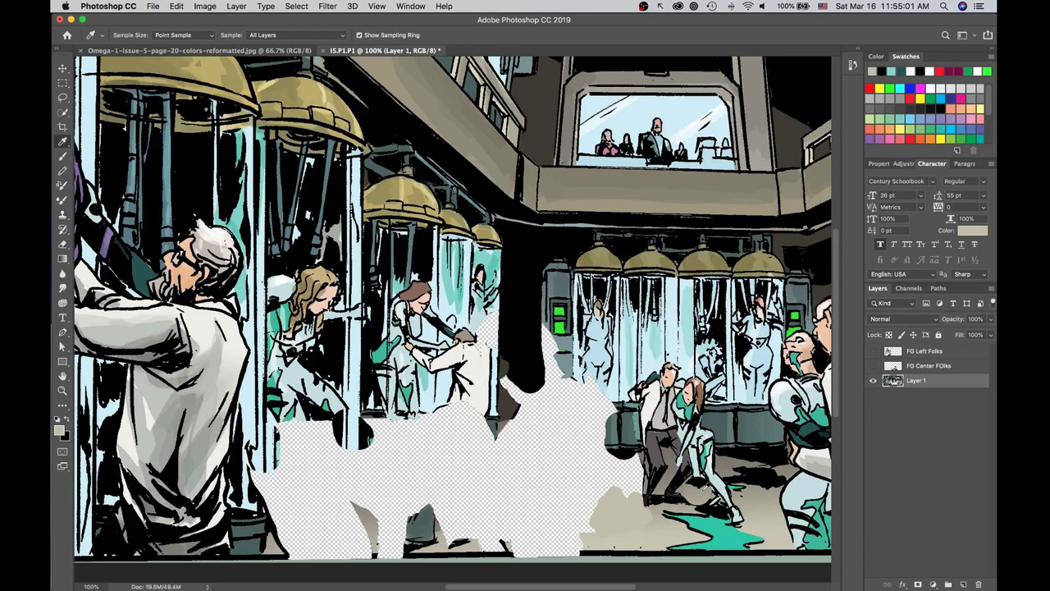
{"action": "left_click", "coordinate": [625, 493]}
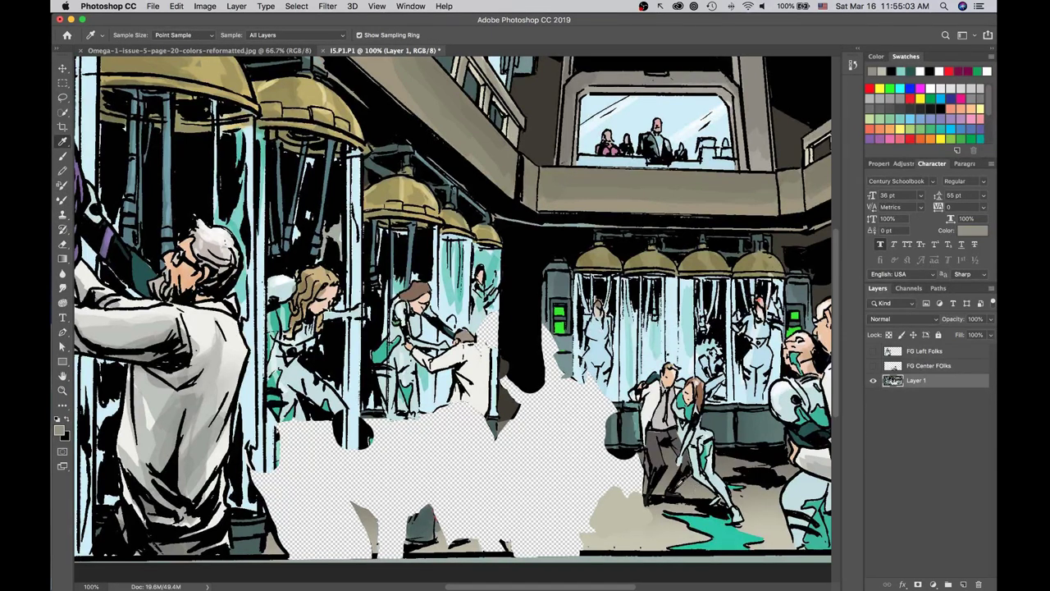
{"action": "key", "text": "b"}
{"action": "left_click_drag", "start_coordinate": [639, 496], "coordinate": [636, 452]}
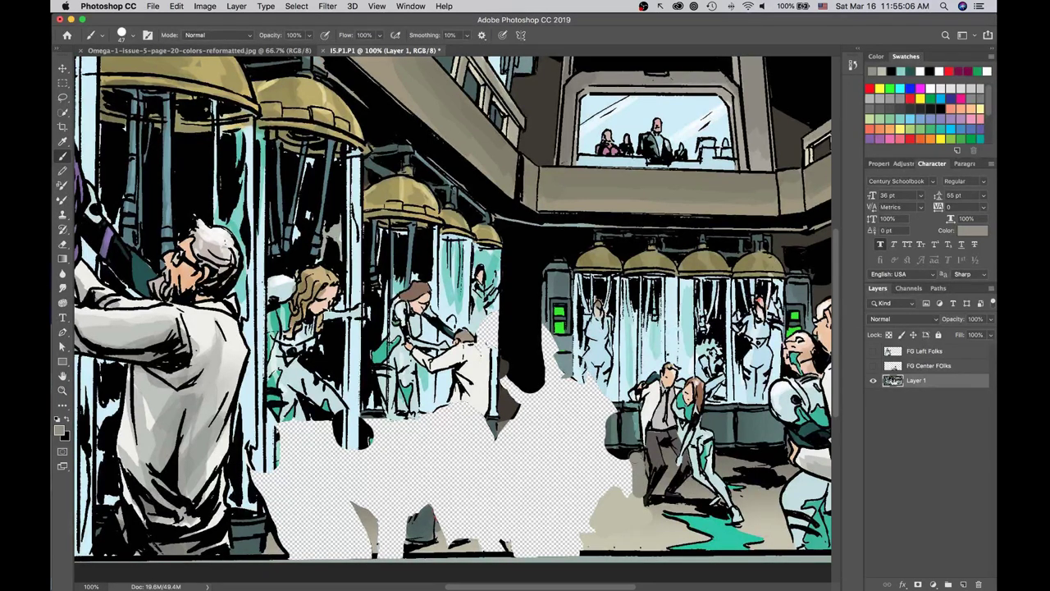
{"action": "left_click", "coordinate": [768, 454], "text": "alt"}
{"action": "mouse_move", "coordinate": [621, 459]}
{"action": "left_mouse_down"}
{"action": "mouse_move", "coordinate": [638, 456]}
{"action": "mouse_move", "coordinate": [595, 453]}
{"action": "left_mouse_up"}
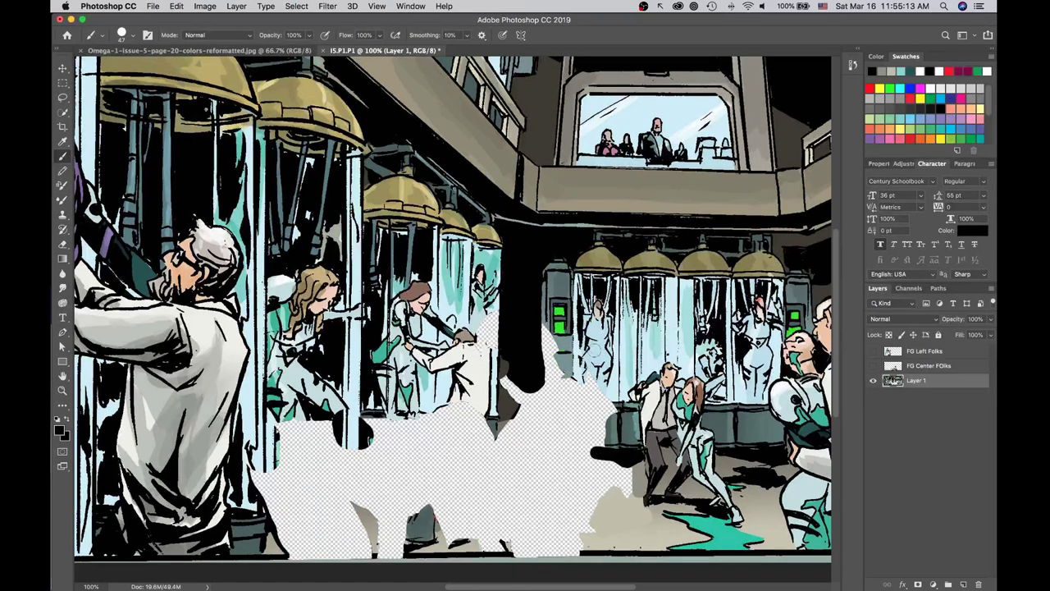
Sample the light blue tube colour and softly paint it over the tubes on Layer 1.
{"action": "key", "text": "o"}
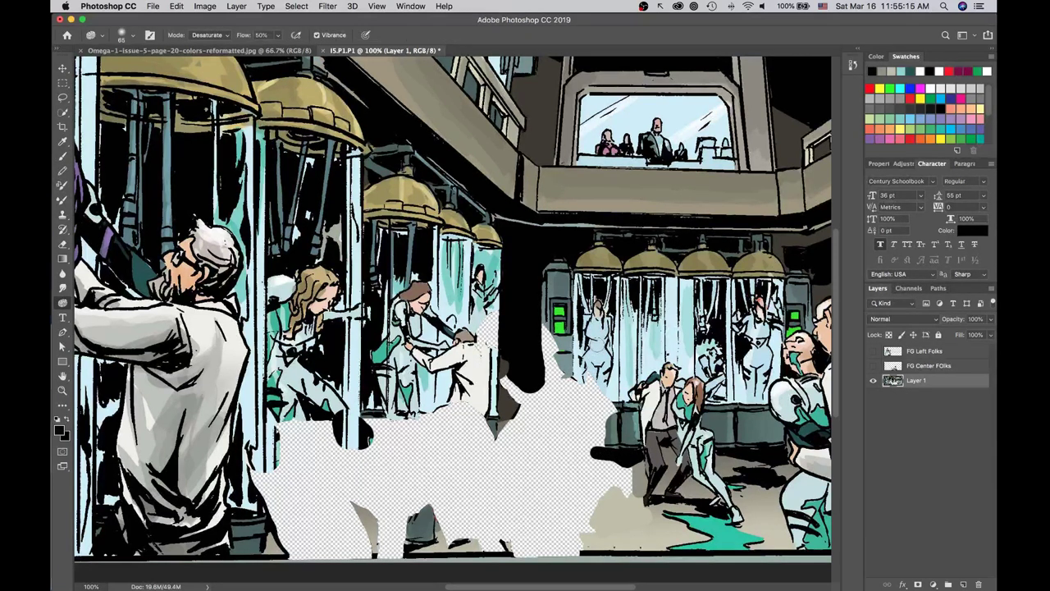
{"action": "key", "text": "i"}
{"action": "key", "text": "b"}
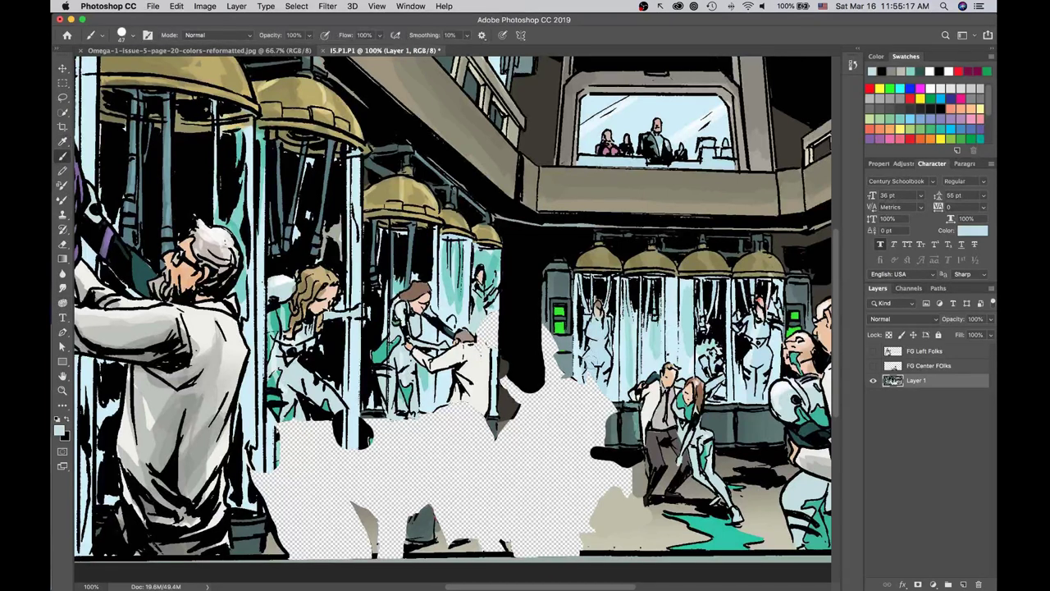
{"action": "left_click_drag", "start_coordinate": [587, 378], "coordinate": [600, 398]}
{"action": "left_click_drag", "start_coordinate": [611, 392], "coordinate": [609, 409]}
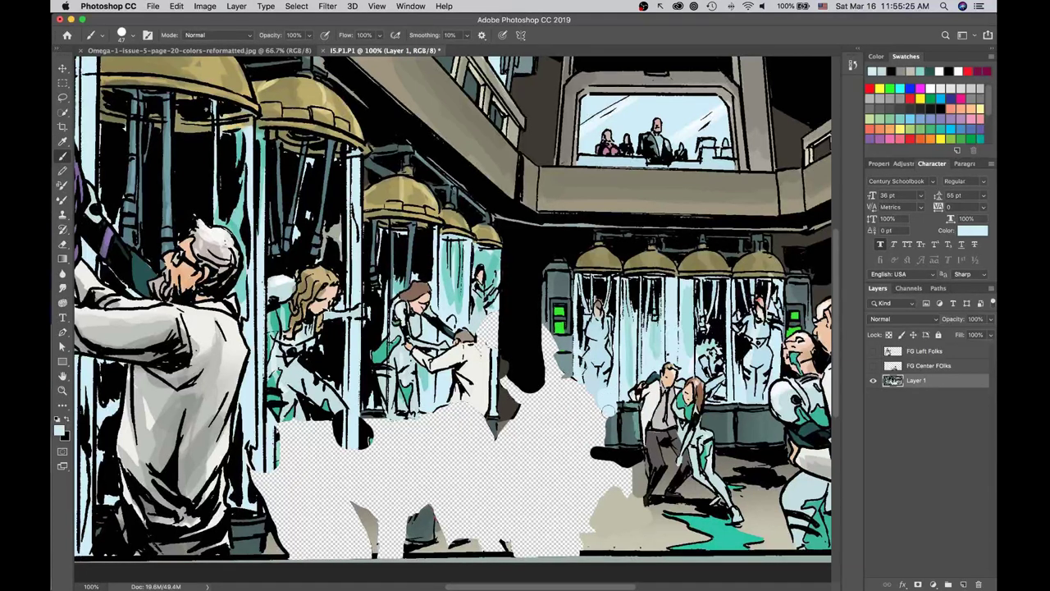
Paint sampled dark teal, pale blue and grey-blue along the tubes' edges, and black into the shadows below.
{"action": "left_click", "coordinate": [717, 421], "text": "alt"}
{"action": "left_click", "coordinate": [616, 407]}
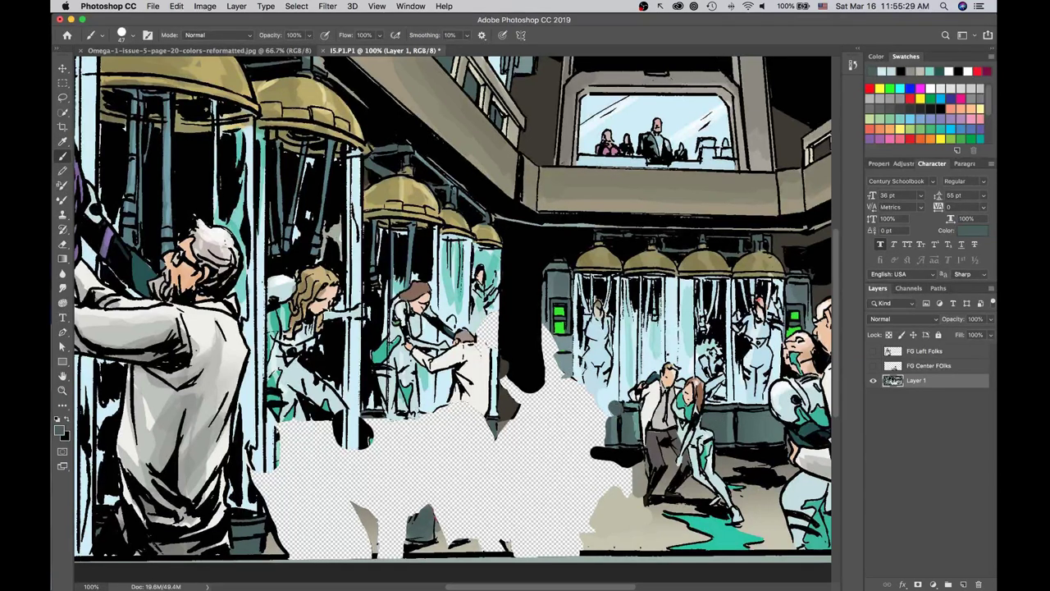
{"action": "left_click", "coordinate": [604, 406]}
{"action": "left_click", "coordinate": [614, 386], "text": "alt"}
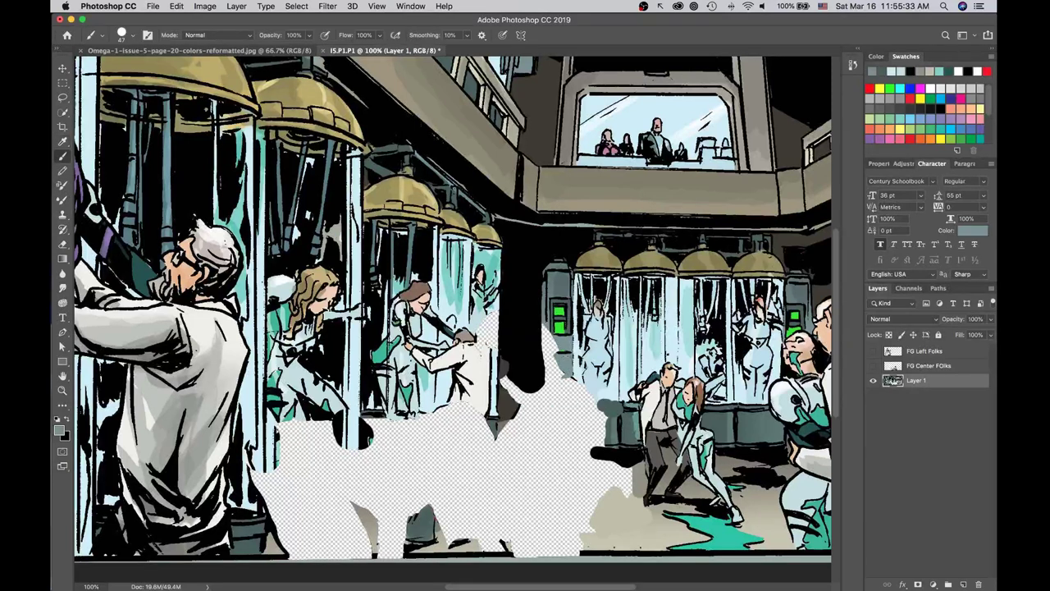
{"action": "mouse_move", "coordinate": [560, 369]}
{"action": "left_mouse_down"}
{"action": "mouse_move", "coordinate": [569, 382]}
{"action": "mouse_move", "coordinate": [555, 371]}
{"action": "left_mouse_up"}
{"action": "left_click_drag", "start_coordinate": [538, 320], "coordinate": [551, 388]}
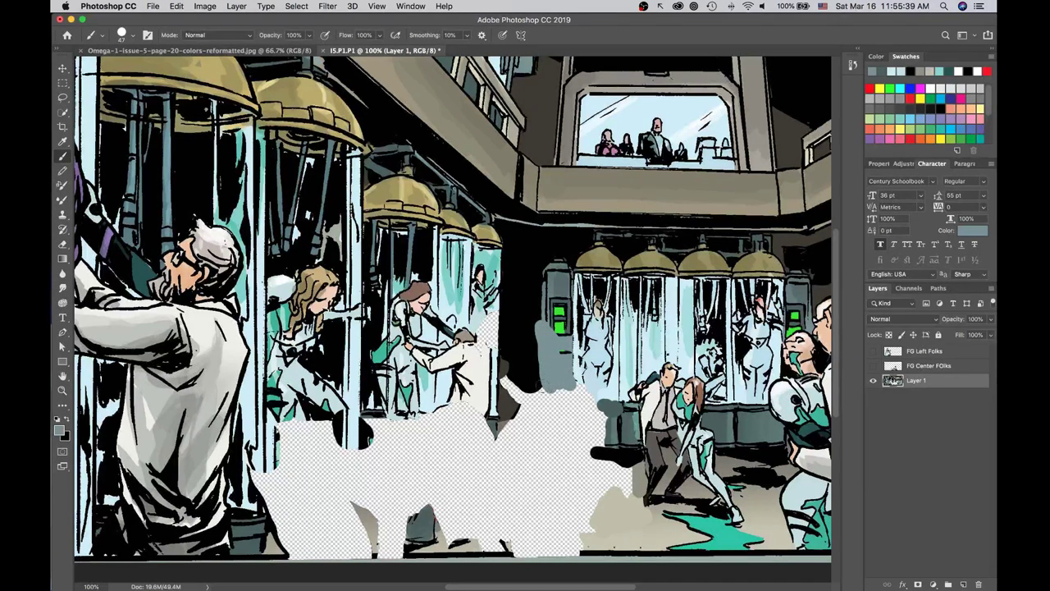
{"action": "left_click", "coordinate": [528, 342], "text": "alt"}
{"action": "mouse_move", "coordinate": [518, 364]}
{"action": "left_mouse_down"}
{"action": "mouse_move", "coordinate": [512, 384]}
{"action": "mouse_move", "coordinate": [502, 379]}
{"action": "mouse_move", "coordinate": [525, 401]}
{"action": "left_mouse_up"}
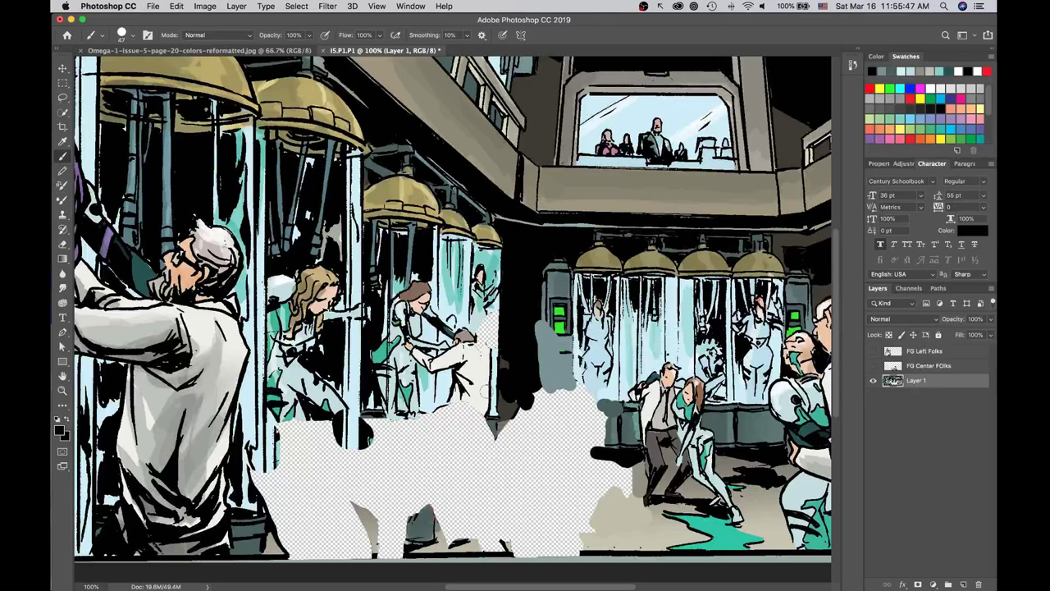
Clone Stamp over the area beside the tubes, then brush the coat edge and darken the shadow below.
{"action": "key", "text": "s"}
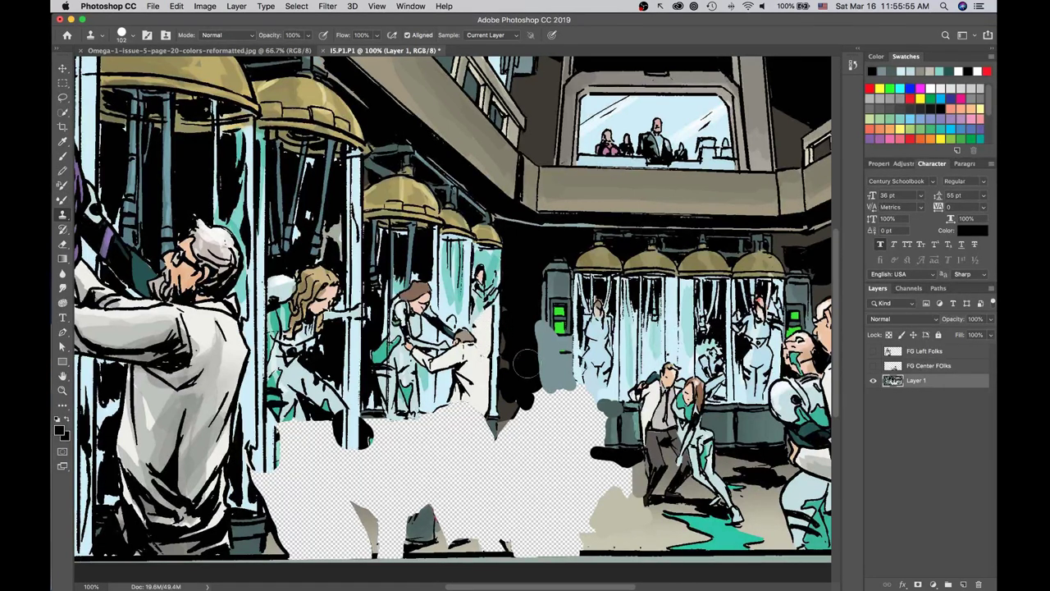
{"action": "mouse_move", "coordinate": [509, 361]}
{"action": "left_mouse_down"}
{"action": "mouse_move", "coordinate": [490, 328]}
{"action": "mouse_move", "coordinate": [495, 374]}
{"action": "mouse_move", "coordinate": [480, 371]}
{"action": "mouse_move", "coordinate": [486, 383]}
{"action": "mouse_move", "coordinate": [496, 320]}
{"action": "left_mouse_up"}
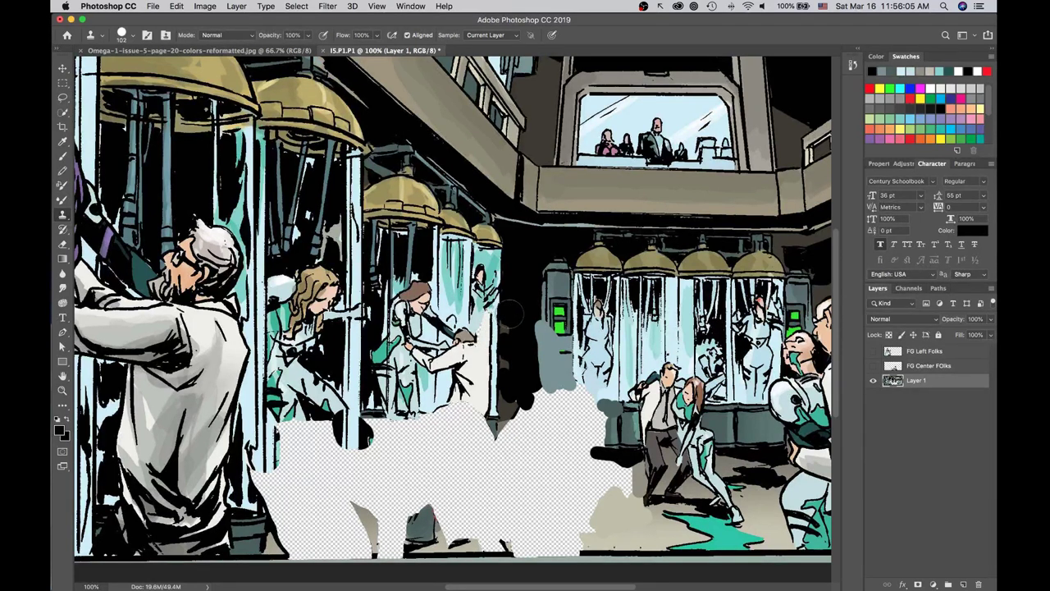
{"action": "key", "text": "b"}
{"action": "left_click_drag", "start_coordinate": [523, 302], "coordinate": [502, 319]}
{"action": "mouse_move", "coordinate": [516, 316]}
{"action": "left_mouse_down"}
{"action": "mouse_move", "coordinate": [506, 318]}
{"action": "mouse_move", "coordinate": [505, 385]}
{"action": "left_mouse_up"}
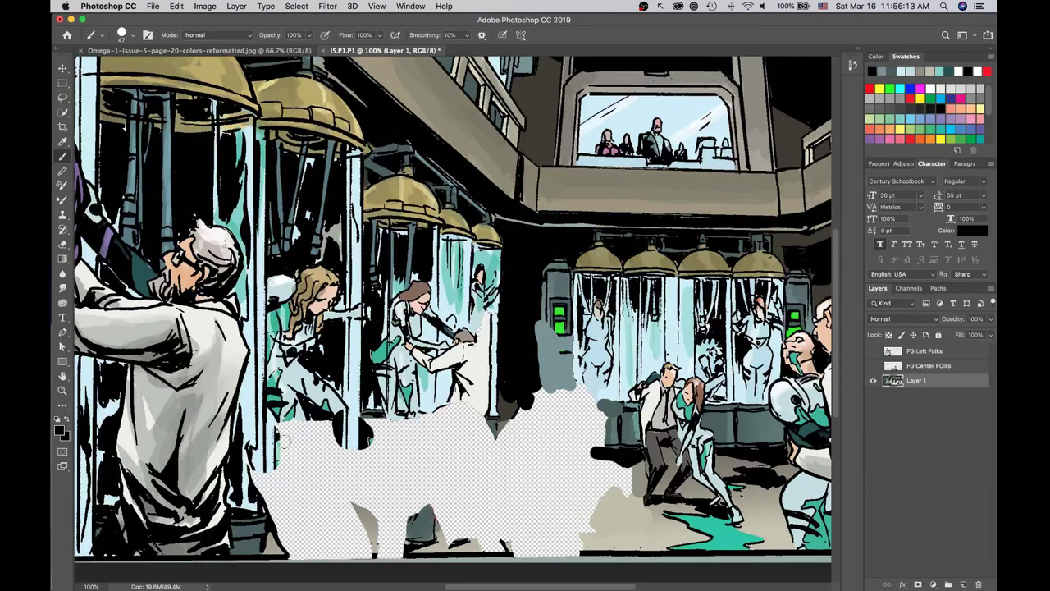
Lighten the dark edge beside the man's back with a sampled pale blue.
{"action": "key", "text": "i"}
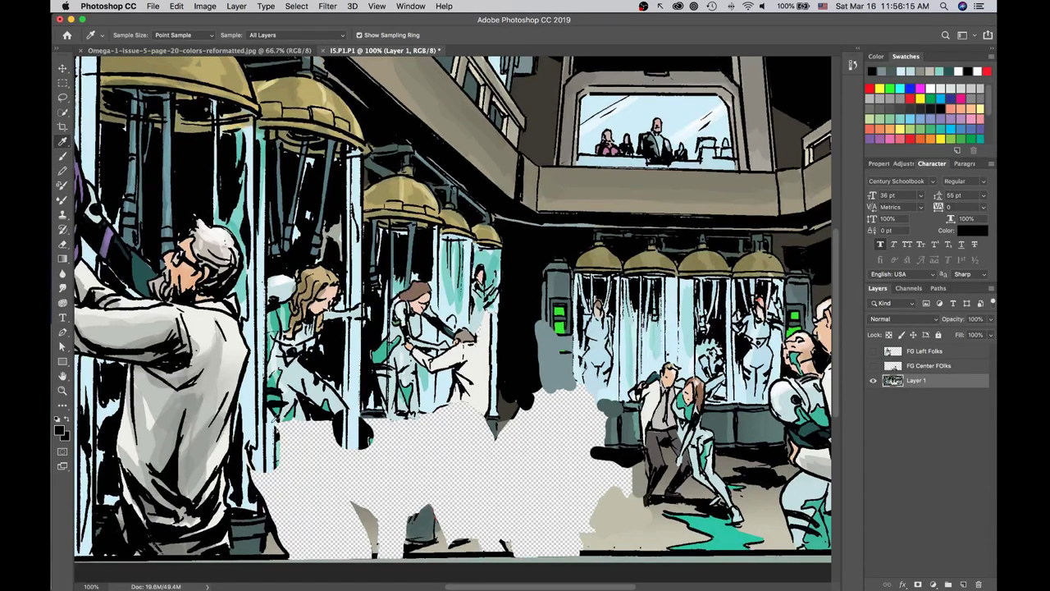
{"action": "left_click", "coordinate": [246, 414]}
{"action": "key", "text": "b"}
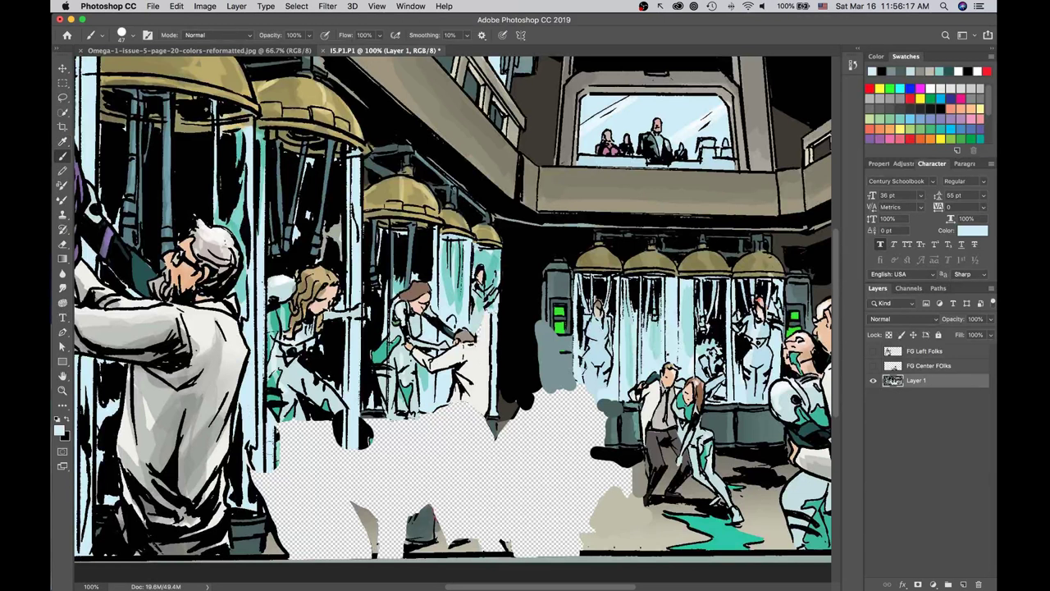
{"action": "mouse_move", "coordinate": [251, 439]}
{"action": "left_mouse_down"}
{"action": "mouse_move", "coordinate": [251, 476]}
{"action": "mouse_move", "coordinate": [269, 503]}
{"action": "mouse_move", "coordinate": [261, 474]}
{"action": "mouse_move", "coordinate": [282, 460]}
{"action": "mouse_move", "coordinate": [278, 427]}
{"action": "mouse_move", "coordinate": [282, 464]}
{"action": "mouse_move", "coordinate": [289, 427]}
{"action": "mouse_move", "coordinate": [310, 424]}
{"action": "left_mouse_up"}
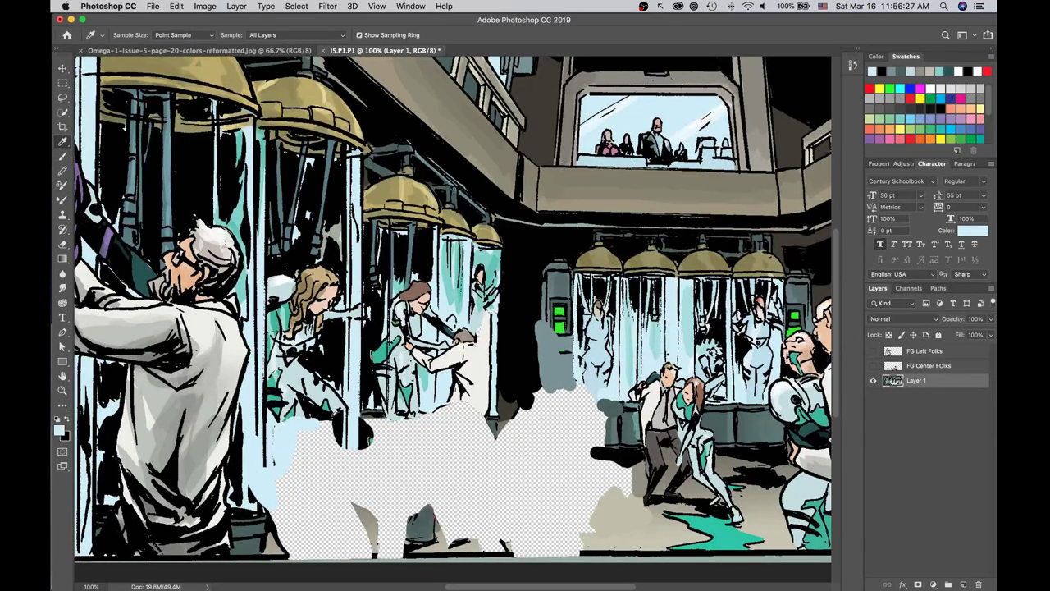
Paint a black shadow along the gap's edge and beige-grey floor paint at its bottom-left.
{"action": "left_click", "coordinate": [342, 416], "text": "alt"}
{"action": "mouse_move", "coordinate": [324, 423]}
{"action": "left_mouse_down"}
{"action": "mouse_move", "coordinate": [314, 423]}
{"action": "mouse_move", "coordinate": [340, 430]}
{"action": "mouse_move", "coordinate": [340, 451]}
{"action": "mouse_move", "coordinate": [332, 430]}
{"action": "mouse_move", "coordinate": [312, 426]}
{"action": "left_mouse_up"}
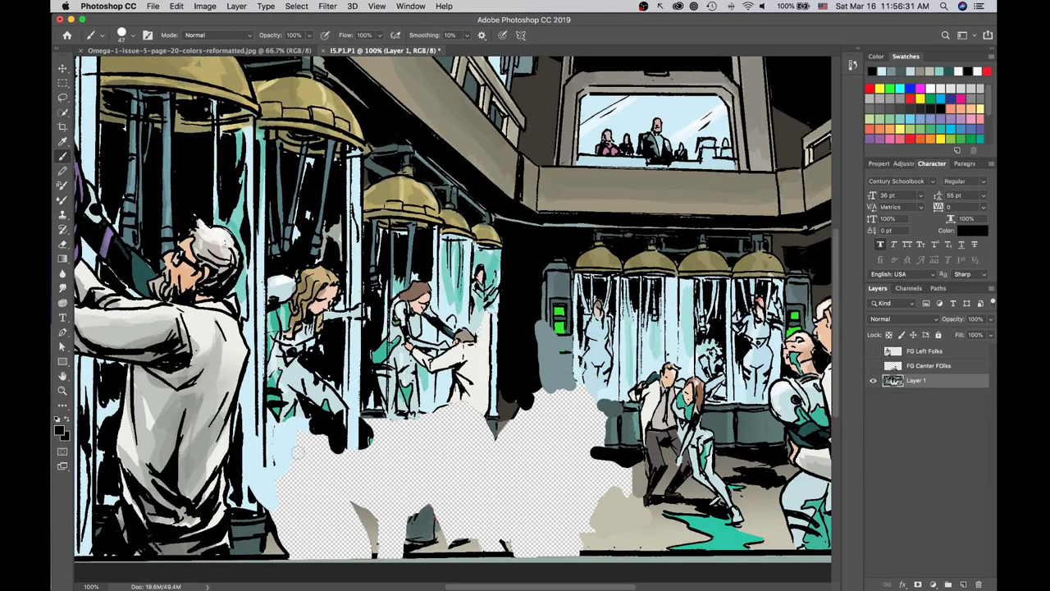
{"action": "left_click", "coordinate": [277, 545], "text": "alt"}
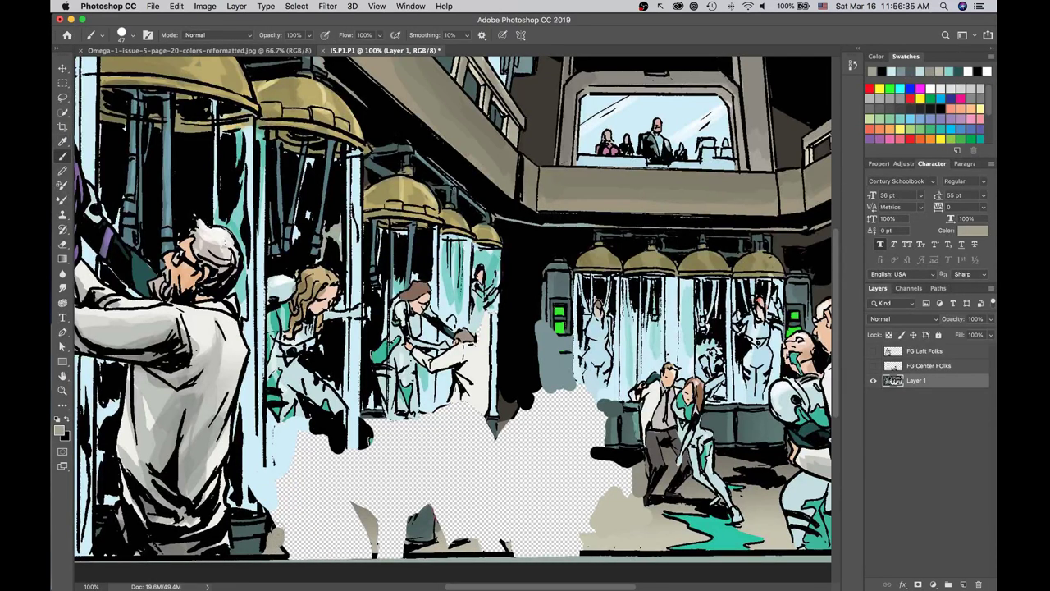
{"action": "mouse_move", "coordinate": [300, 551]}
{"action": "left_mouse_down"}
{"action": "mouse_move", "coordinate": [316, 545]}
{"action": "mouse_move", "coordinate": [275, 510]}
{"action": "mouse_move", "coordinate": [297, 515]}
{"action": "mouse_move", "coordinate": [306, 533]}
{"action": "left_mouse_up"}
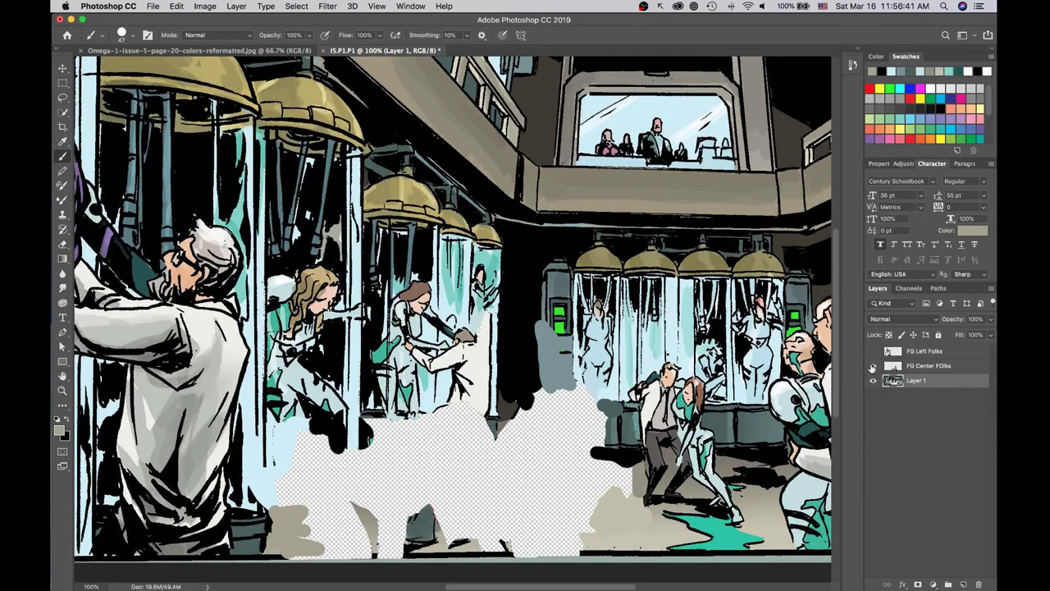
Compare coverage against FG Center FOlks and paint a beige-grey patch into the gap.
{"action": "left_click", "coordinate": [873, 366]}
{"action": "left_click", "coordinate": [872, 368]}
{"action": "left_click", "coordinate": [873, 367]}
{"action": "left_click", "coordinate": [872, 368]}
{"action": "mouse_move", "coordinate": [351, 505]}
{"action": "left_mouse_down"}
{"action": "mouse_move", "coordinate": [356, 494]}
{"action": "mouse_move", "coordinate": [379, 511]}
{"action": "mouse_move", "coordinate": [383, 544]}
{"action": "left_mouse_up"}
{"action": "mouse_move", "coordinate": [369, 498]}
{"action": "left_mouse_down"}
{"action": "mouse_move", "coordinate": [374, 547]}
{"action": "mouse_move", "coordinate": [349, 531]}
{"action": "mouse_move", "coordinate": [348, 512]}
{"action": "mouse_move", "coordinate": [350, 540]}
{"action": "left_mouse_up"}
{"action": "mouse_move", "coordinate": [358, 504]}
{"action": "left_mouse_down"}
{"action": "mouse_move", "coordinate": [335, 512]}
{"action": "mouse_move", "coordinate": [373, 518]}
{"action": "mouse_move", "coordinate": [379, 545]}
{"action": "left_mouse_up"}
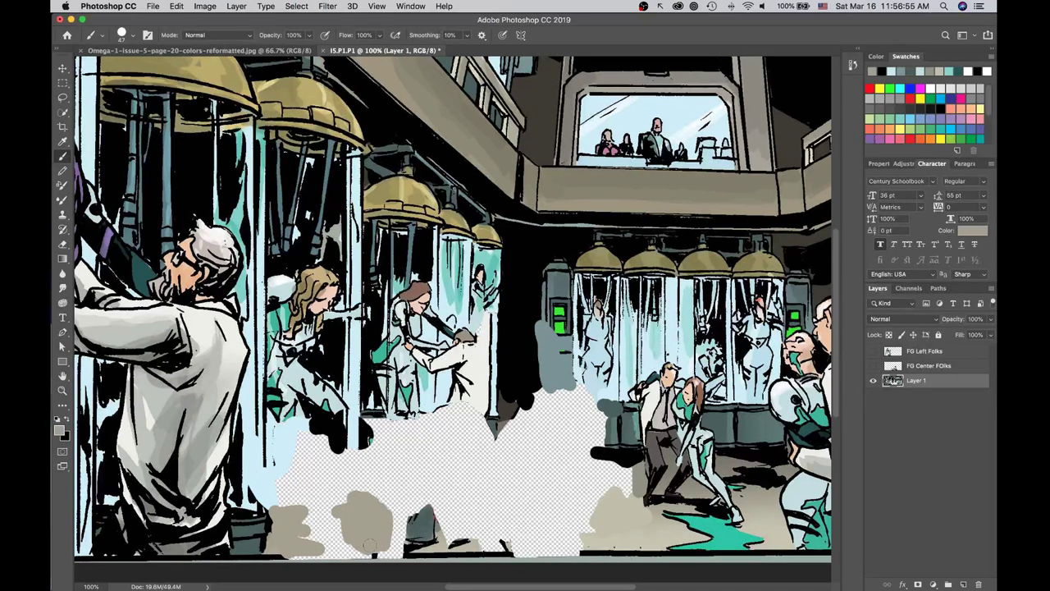
Check coverage with FG Center FOlks and add a small beige stroke near the bottom centre.
{"action": "left_click", "coordinate": [874, 366]}
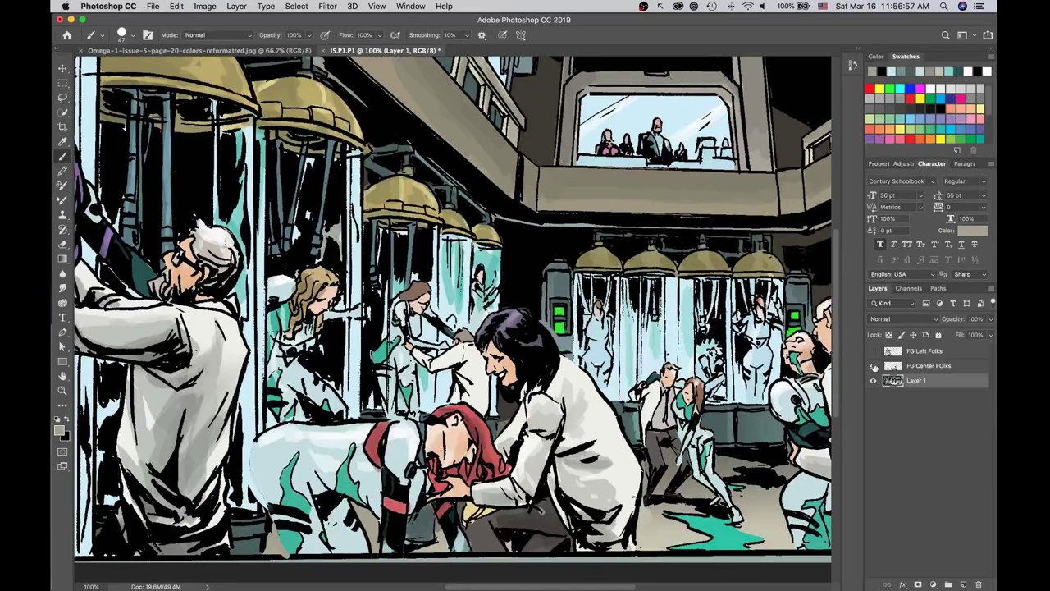
{"action": "left_click", "coordinate": [873, 366]}
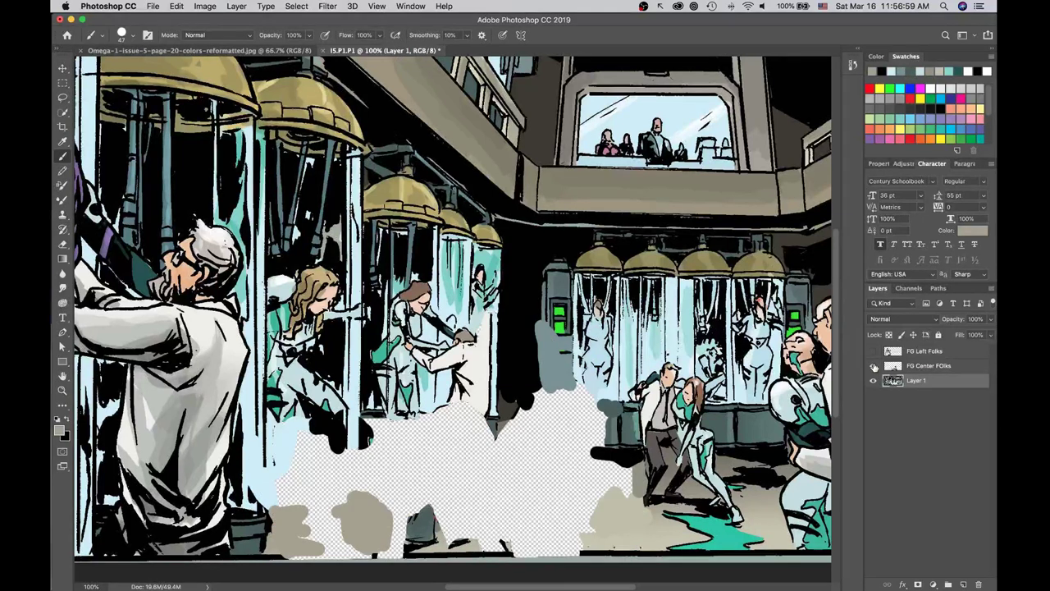
{"action": "left_click", "coordinate": [874, 366]}
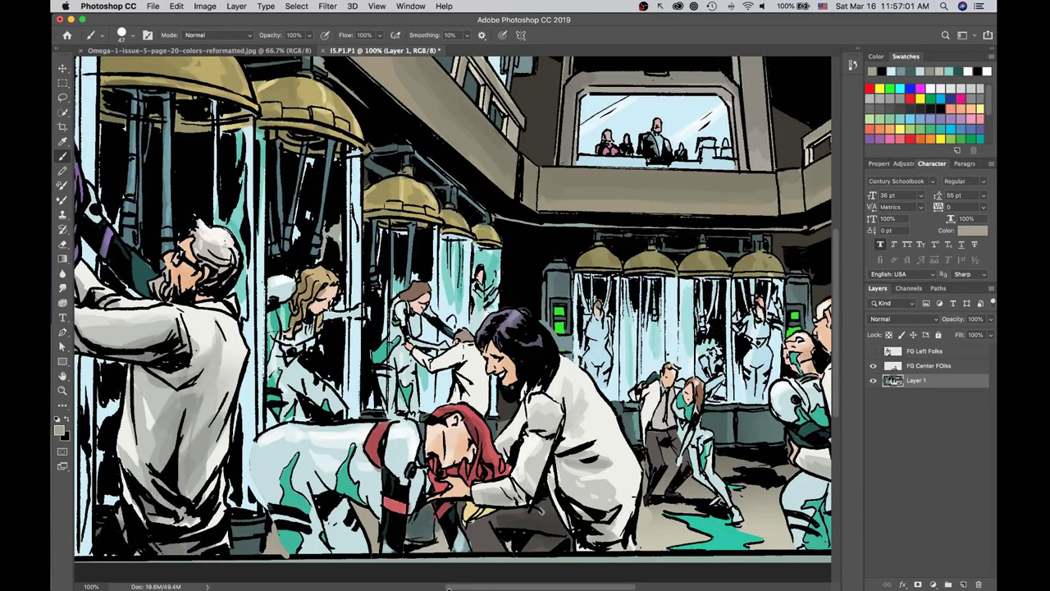
{"action": "left_click", "coordinate": [874, 366]}
{"action": "mouse_move", "coordinate": [447, 536]}
{"action": "left_mouse_down"}
{"action": "mouse_move", "coordinate": [442, 548]}
{"action": "mouse_move", "coordinate": [453, 534]}
{"action": "mouse_move", "coordinate": [474, 540]}
{"action": "mouse_move", "coordinate": [443, 517]}
{"action": "mouse_move", "coordinate": [440, 491]}
{"action": "mouse_move", "coordinate": [448, 521]}
{"action": "mouse_move", "coordinate": [463, 530]}
{"action": "left_mouse_up"}
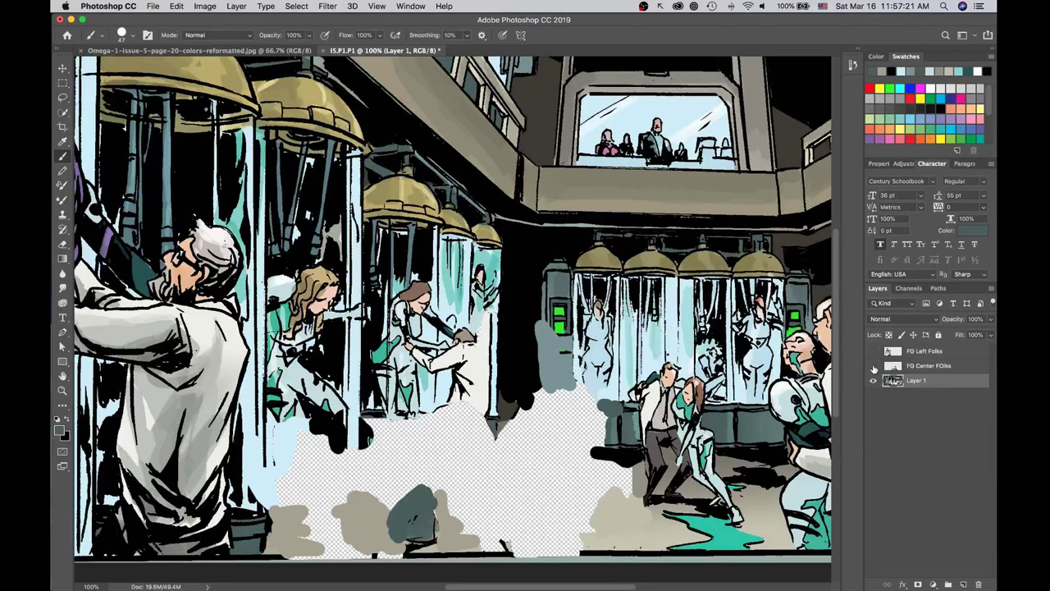
{"action": "left_click", "coordinate": [873, 365]}
{"action": "left_click", "coordinate": [873, 366]}
Paint sampled white and light-blue strokes below the scientists.
{"action": "key", "text": "i"}
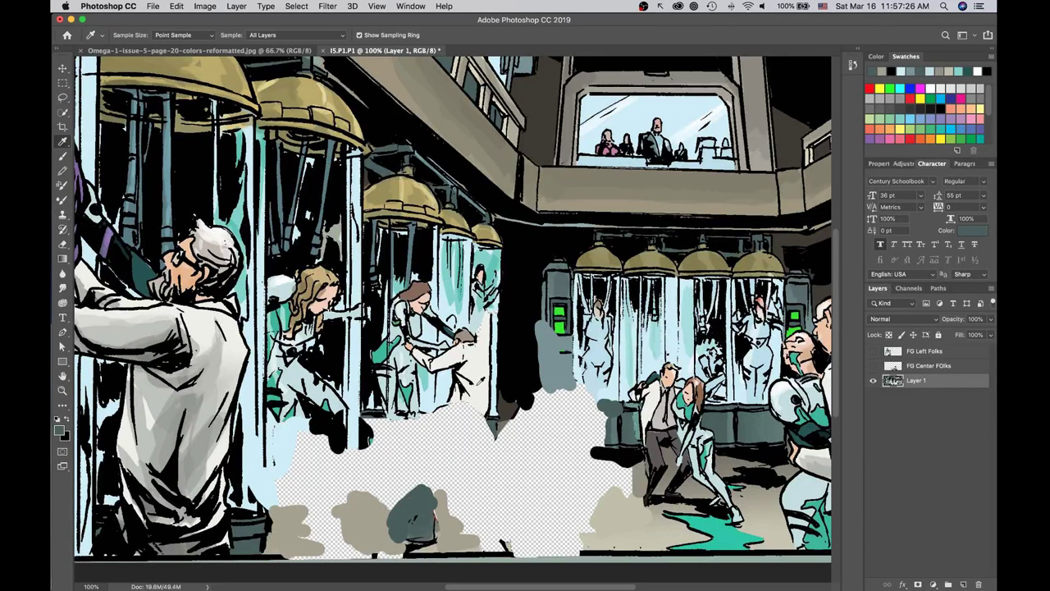
{"action": "left_click", "coordinate": [484, 389]}
{"action": "key", "text": "b"}
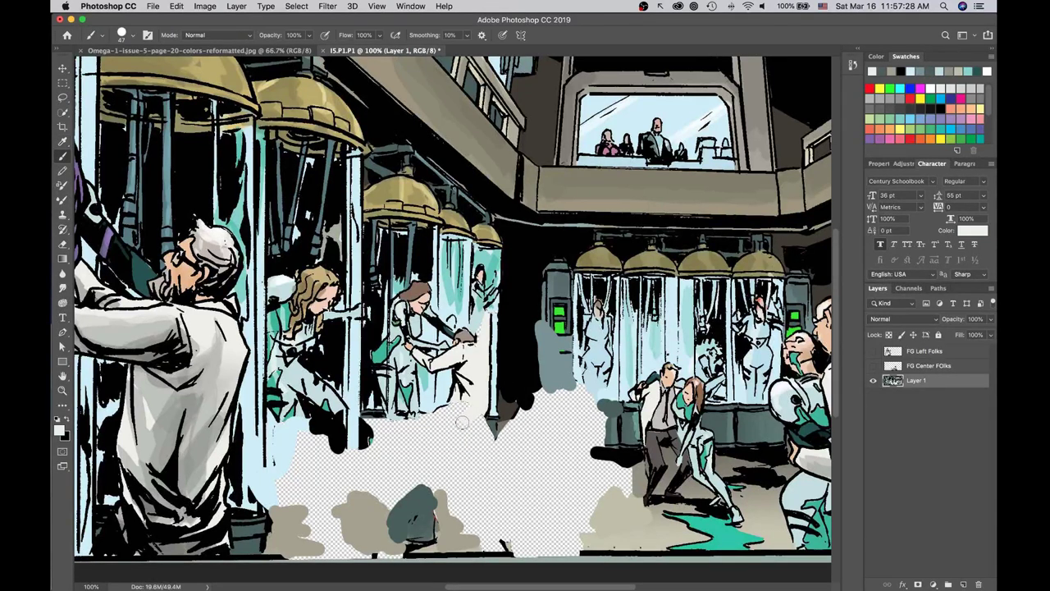
{"action": "mouse_move", "coordinate": [458, 403]}
{"action": "left_mouse_down"}
{"action": "mouse_move", "coordinate": [431, 425]}
{"action": "mouse_move", "coordinate": [456, 428]}
{"action": "left_mouse_up"}
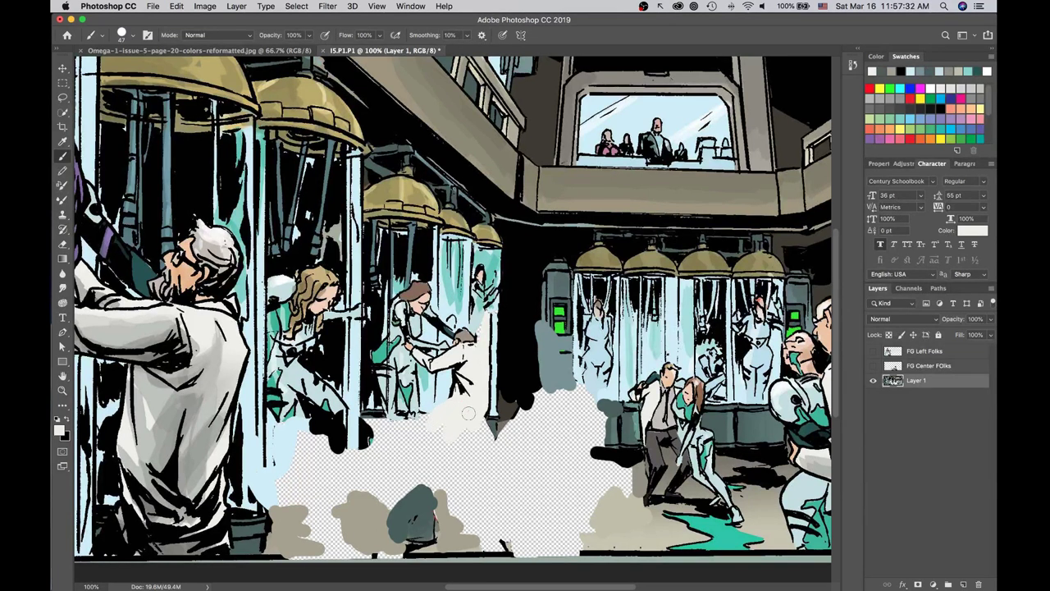
{"action": "key", "text": "i"}
{"action": "left_click", "coordinate": [420, 416]}
{"action": "key", "text": "b"}
{"action": "mouse_move", "coordinate": [388, 423]}
{"action": "left_mouse_down"}
{"action": "mouse_move", "coordinate": [366, 422]}
{"action": "mouse_move", "coordinate": [437, 429]}
{"action": "left_mouse_up"}
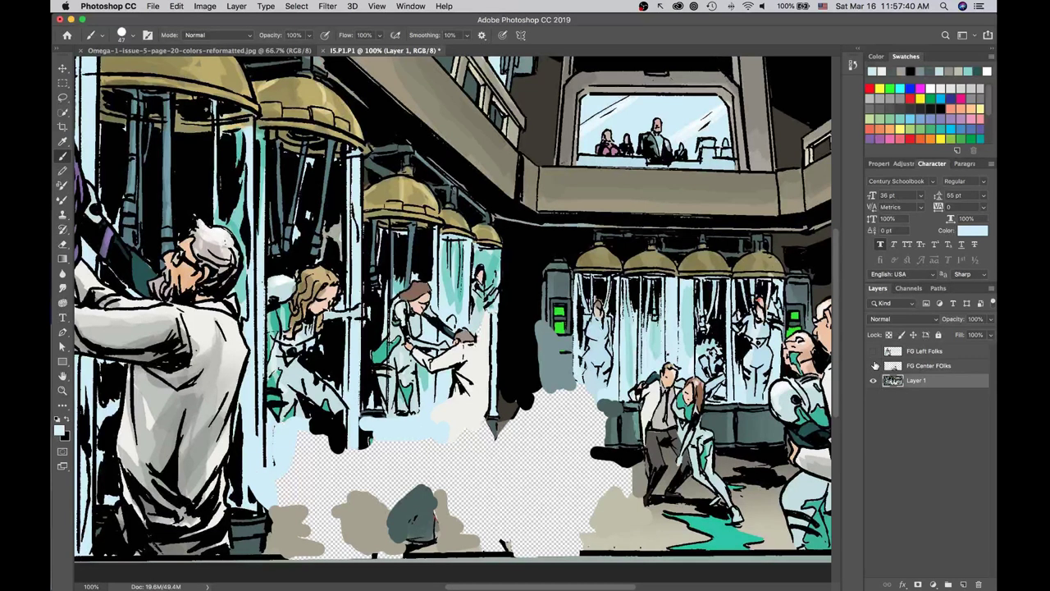
Leave the FG Center FOlks figures visible and select their layer for transforming.
{"action": "left_click", "coordinate": [873, 366]}
{"action": "left_click", "coordinate": [873, 367]}
{"action": "left_click", "coordinate": [873, 366]}
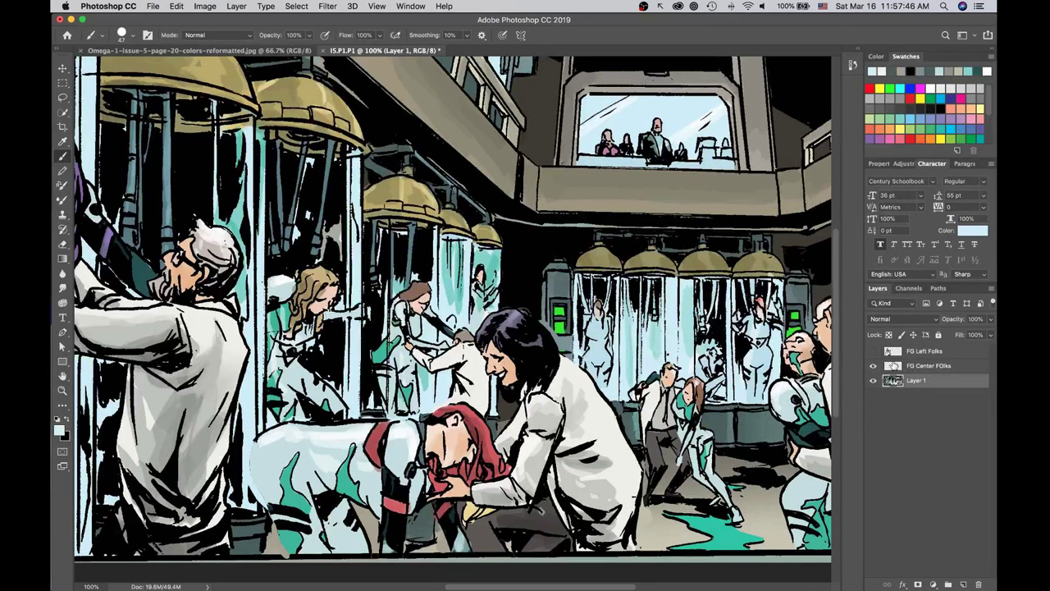
{"action": "key", "text": "super+t"}
{"action": "left_click", "coordinate": [948, 368]}
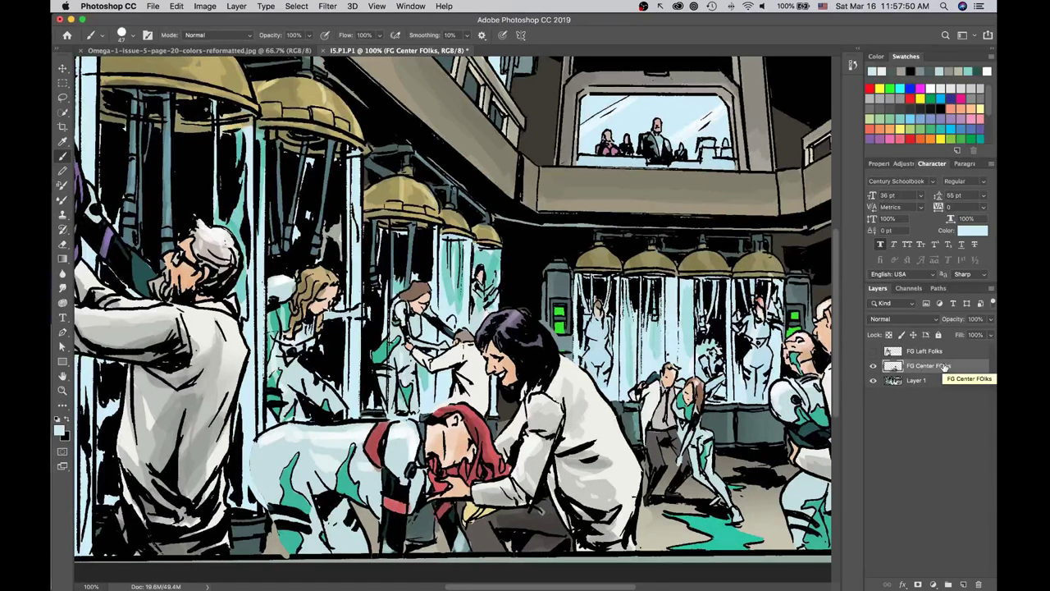
Slightly resize the FG Center FOlks figures to fit the panel.
{"action": "key", "text": "super+t"}
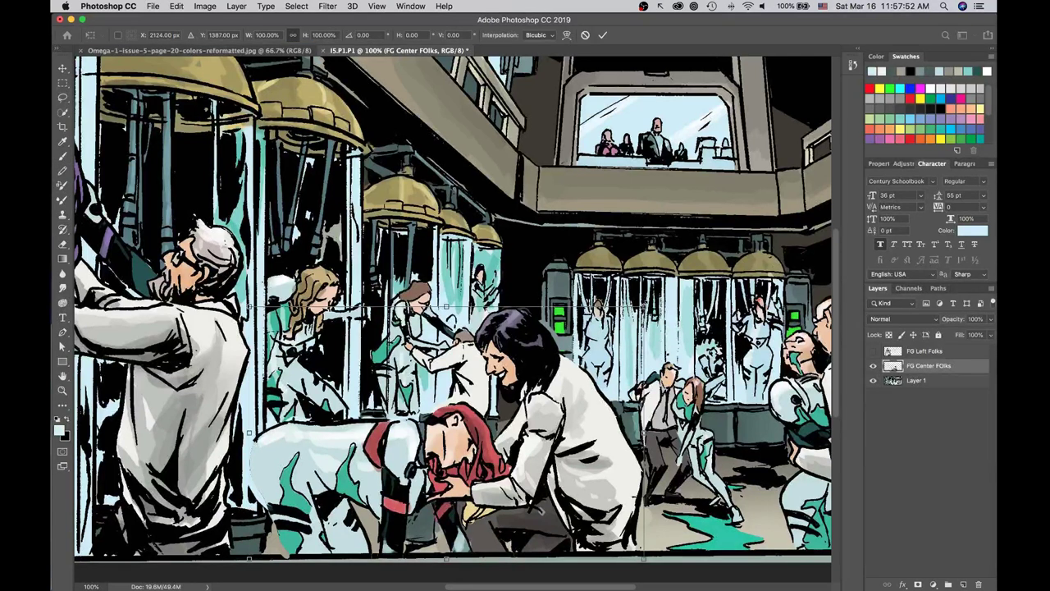
{"action": "mouse_move", "coordinate": [645, 308]}
{"action": "left_mouse_down"}
{"action": "mouse_move", "coordinate": [677, 286]}
{"action": "mouse_move", "coordinate": [605, 331]}
{"action": "mouse_move", "coordinate": [653, 301]}
{"action": "mouse_move", "coordinate": [639, 310]}
{"action": "left_mouse_up"}
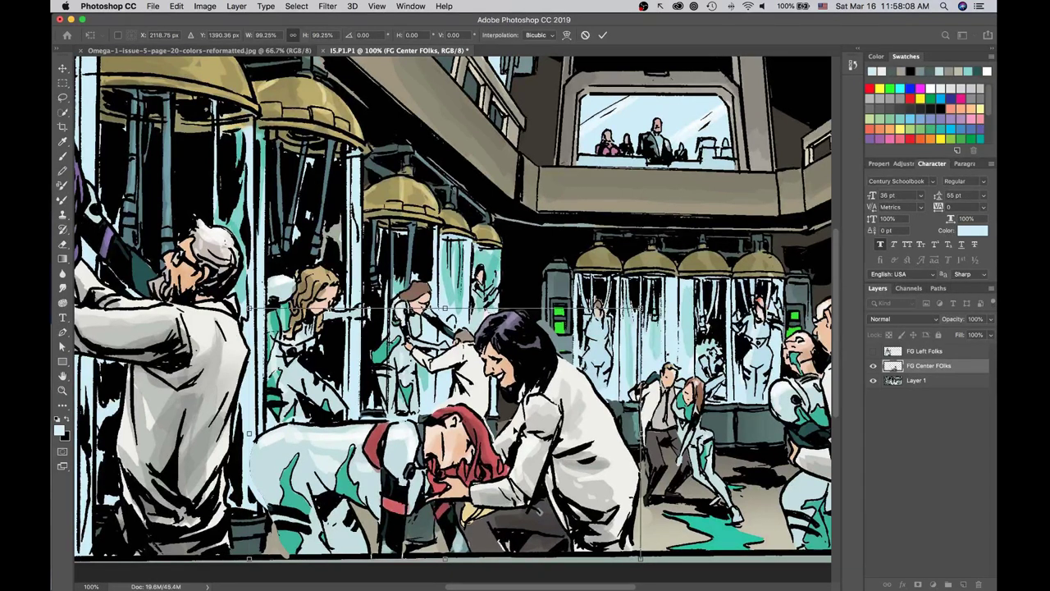
{"action": "key", "text": "Return"}
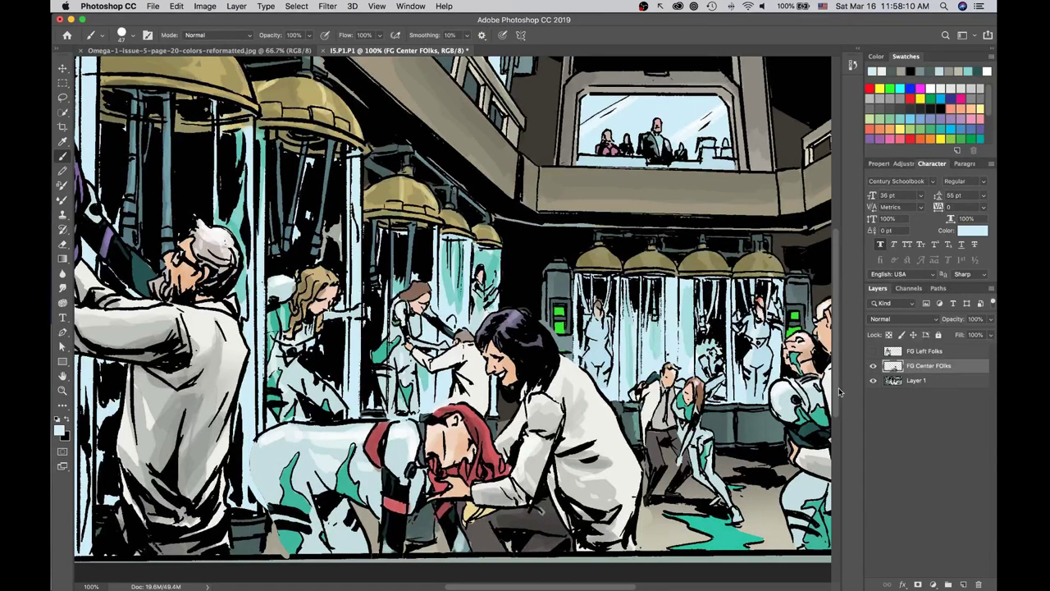
Hide the centre figures, dismiss the hidden-layer warning, and make Layer 1 the painting layer.
{"action": "left_click", "coordinate": [873, 367]}
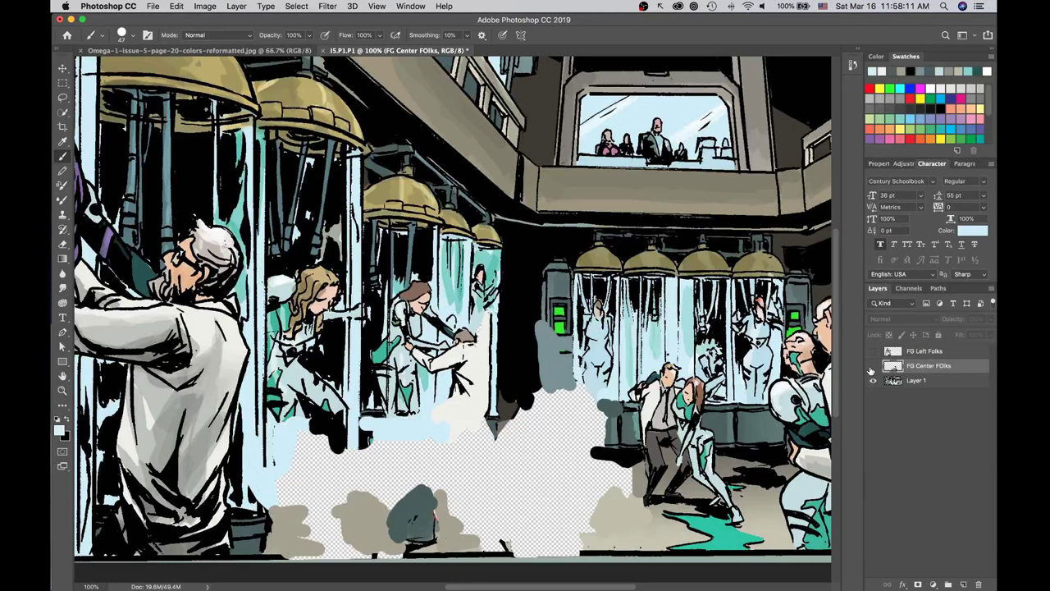
{"action": "left_click", "coordinate": [502, 414], "text": "alt"}
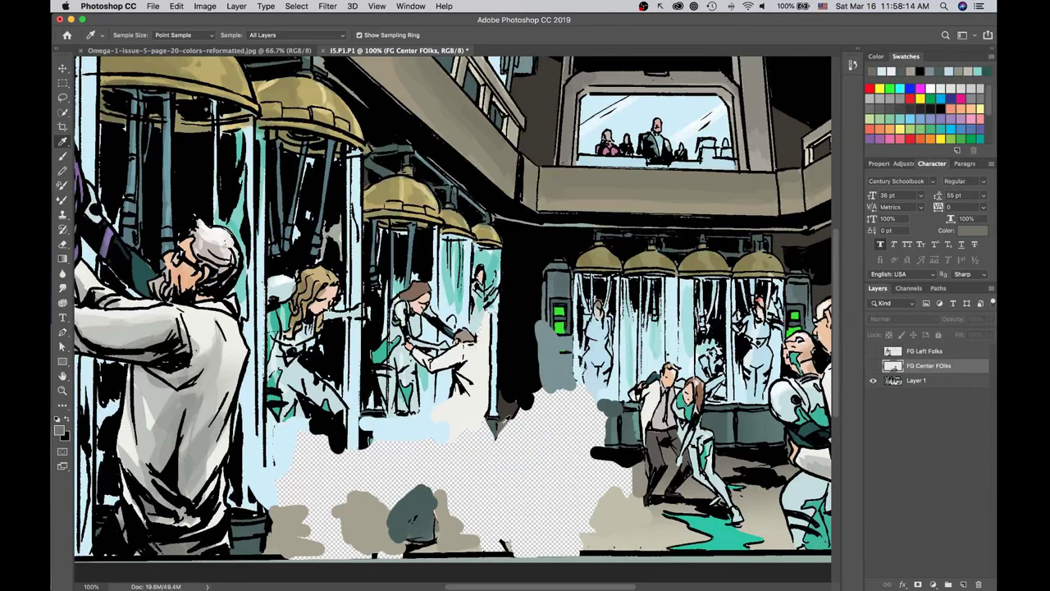
{"action": "left_click", "coordinate": [503, 423], "text": "alt"}
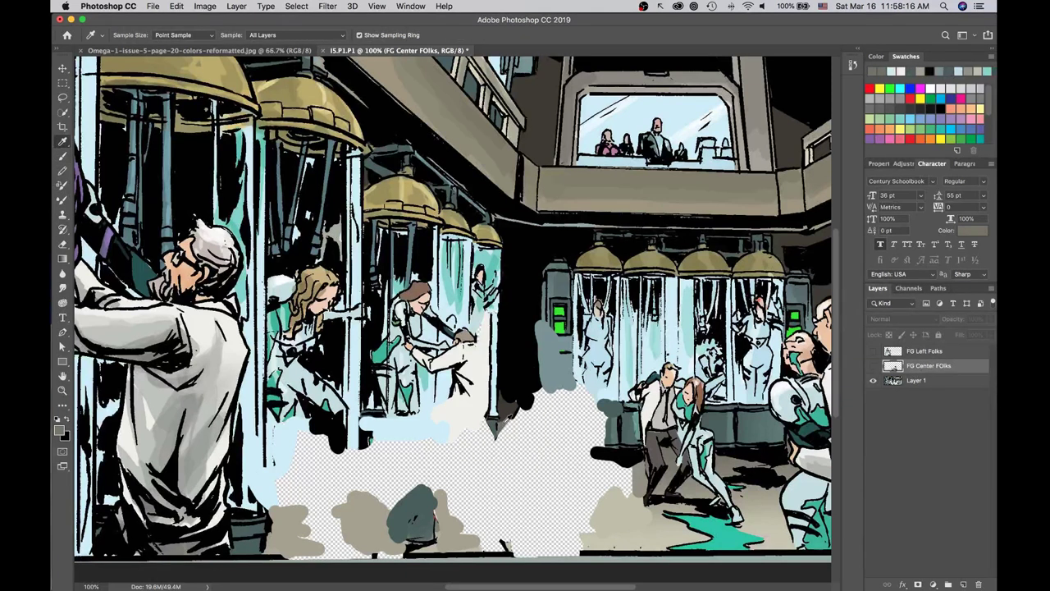
{"action": "left_click", "coordinate": [504, 437]}
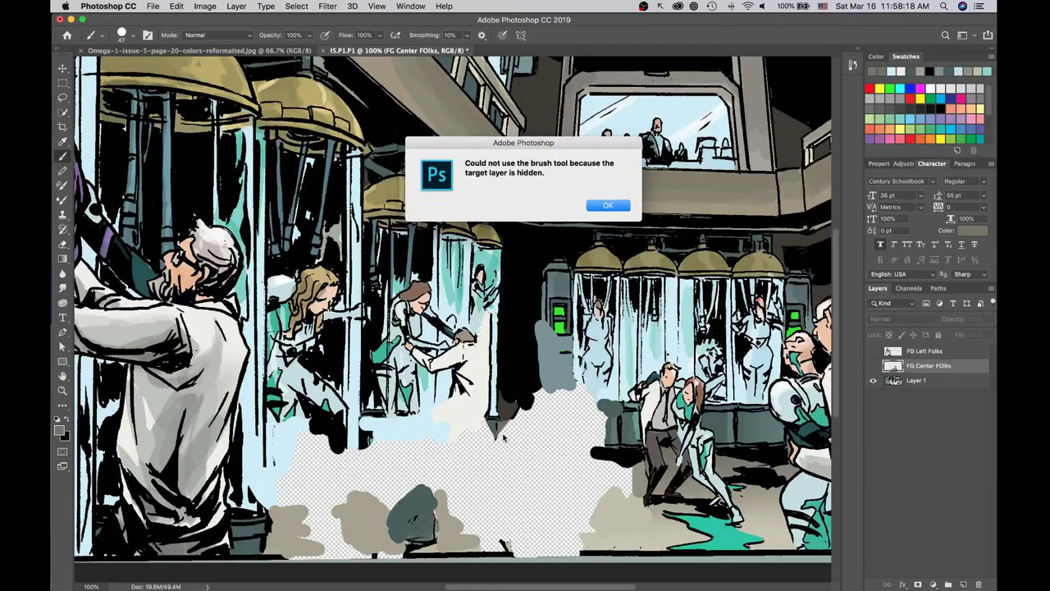
{"action": "left_click", "coordinate": [608, 205]}
{"action": "left_click", "coordinate": [945, 380]}
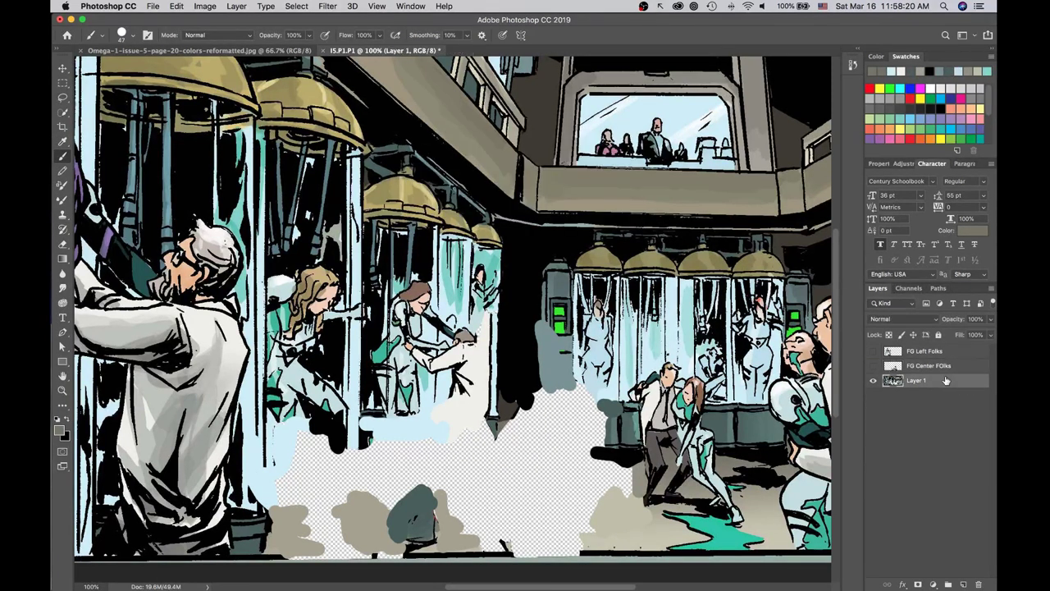
Paint grey and sampled dark teal-grey patches into Layer 1's central gap, then show FG Center FOlks.
{"action": "mouse_move", "coordinate": [502, 426]}
{"action": "left_mouse_down"}
{"action": "mouse_move", "coordinate": [505, 437]}
{"action": "mouse_move", "coordinate": [525, 417]}
{"action": "mouse_move", "coordinate": [515, 410]}
{"action": "mouse_move", "coordinate": [504, 451]}
{"action": "mouse_move", "coordinate": [519, 429]}
{"action": "mouse_move", "coordinate": [527, 451]}
{"action": "mouse_move", "coordinate": [541, 412]}
{"action": "mouse_move", "coordinate": [526, 421]}
{"action": "left_mouse_up"}
{"action": "key", "text": "alt"}
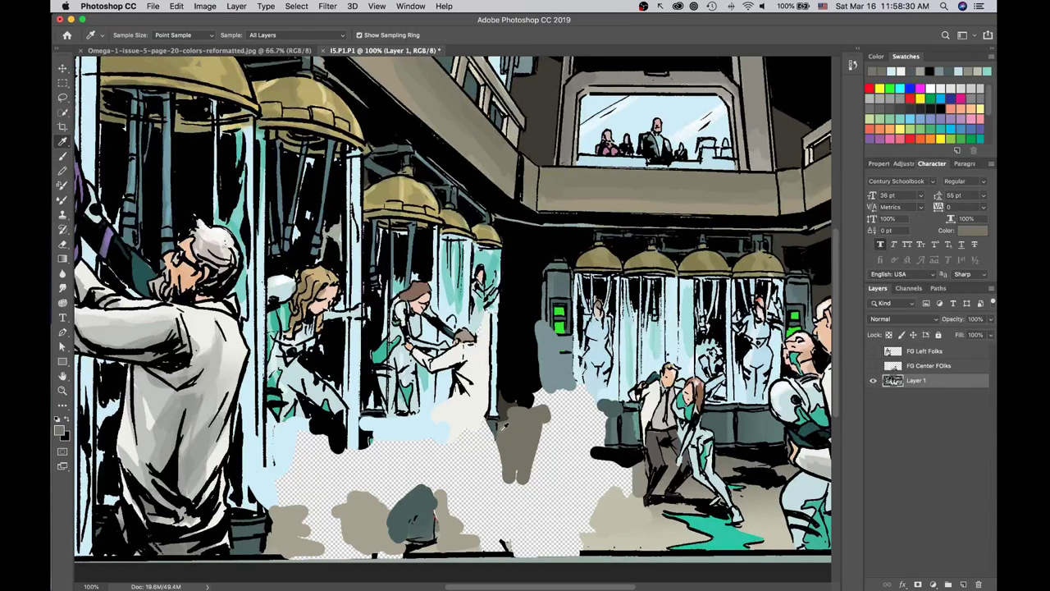
{"action": "left_click", "coordinate": [489, 421], "text": "alt"}
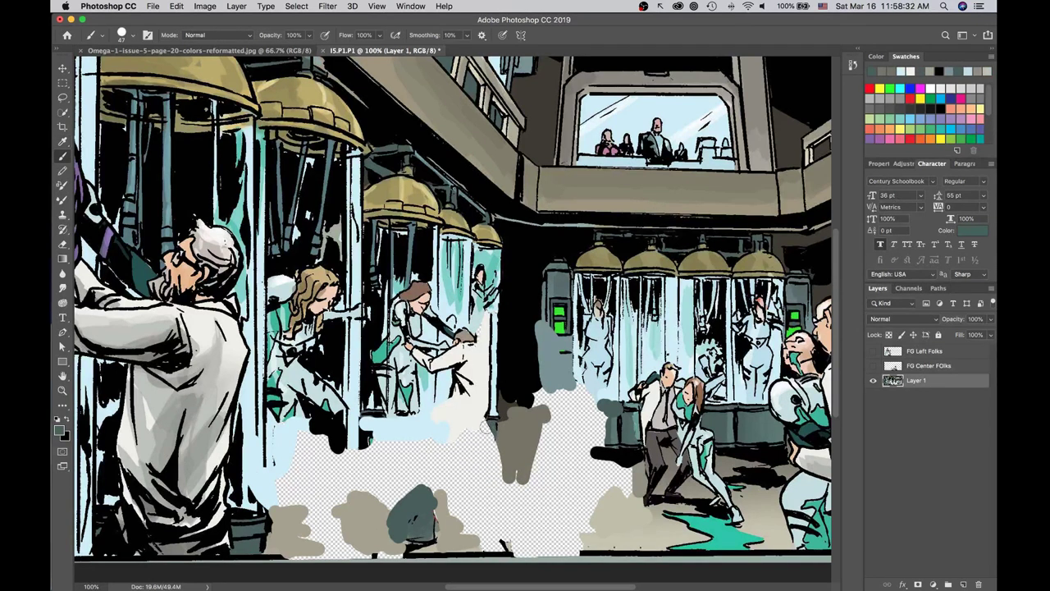
{"action": "mouse_move", "coordinate": [484, 422]}
{"action": "left_mouse_down"}
{"action": "mouse_move", "coordinate": [484, 489]}
{"action": "mouse_move", "coordinate": [477, 452]}
{"action": "mouse_move", "coordinate": [497, 461]}
{"action": "mouse_move", "coordinate": [488, 502]}
{"action": "left_mouse_up"}
{"action": "mouse_move", "coordinate": [479, 424]}
{"action": "left_mouse_down"}
{"action": "mouse_move", "coordinate": [449, 443]}
{"action": "mouse_move", "coordinate": [470, 464]}
{"action": "mouse_move", "coordinate": [478, 441]}
{"action": "mouse_move", "coordinate": [467, 485]}
{"action": "mouse_move", "coordinate": [447, 447]}
{"action": "left_mouse_up"}
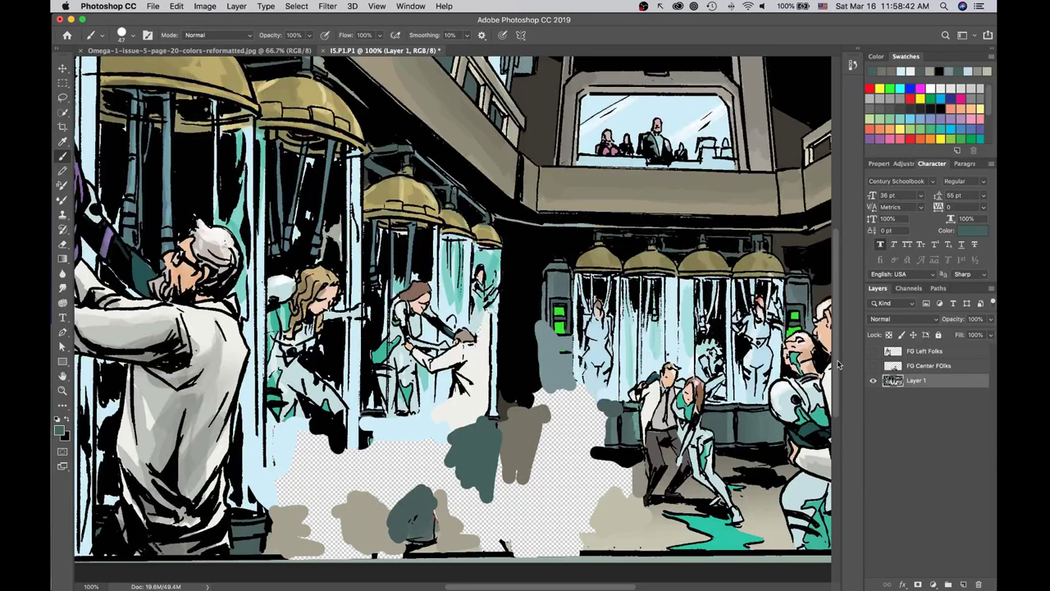
{"action": "left_click", "coordinate": [872, 366]}
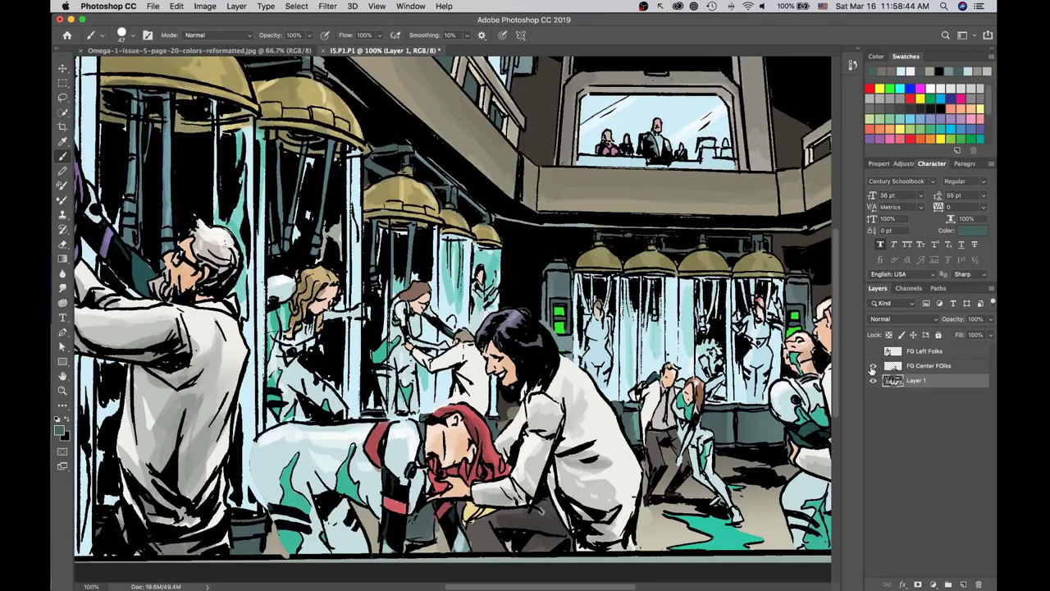
Scale the FG Center FOlks figures up to 101.64%.
{"action": "left_click", "coordinate": [874, 366]}
{"action": "left_click", "coordinate": [874, 366]}
{"action": "left_click", "coordinate": [918, 370]}
{"action": "key", "text": "super+t"}
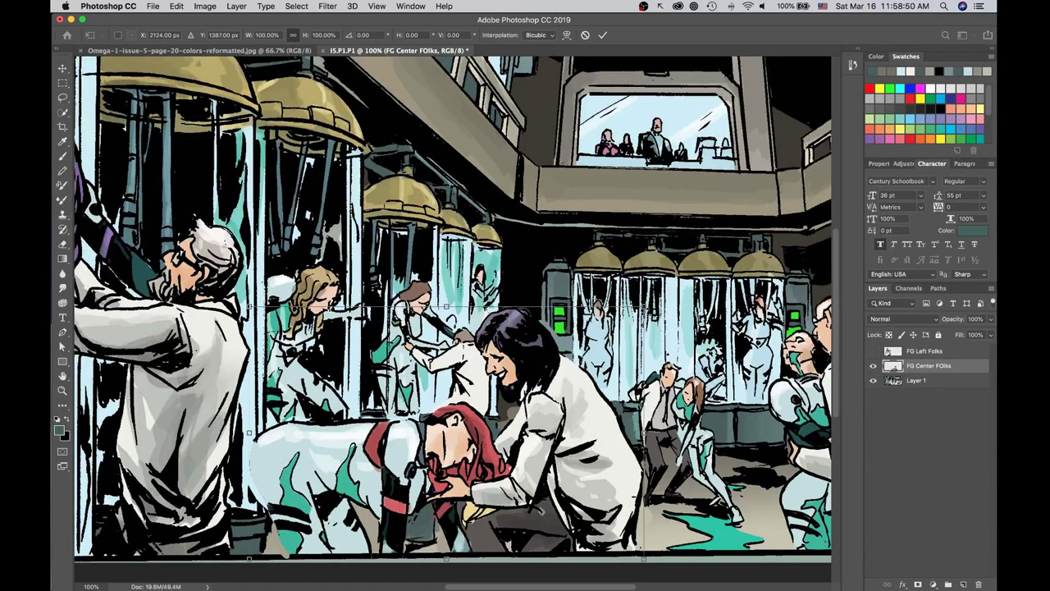
{"action": "left_click_drag", "start_coordinate": [644, 306], "coordinate": [650, 302]}
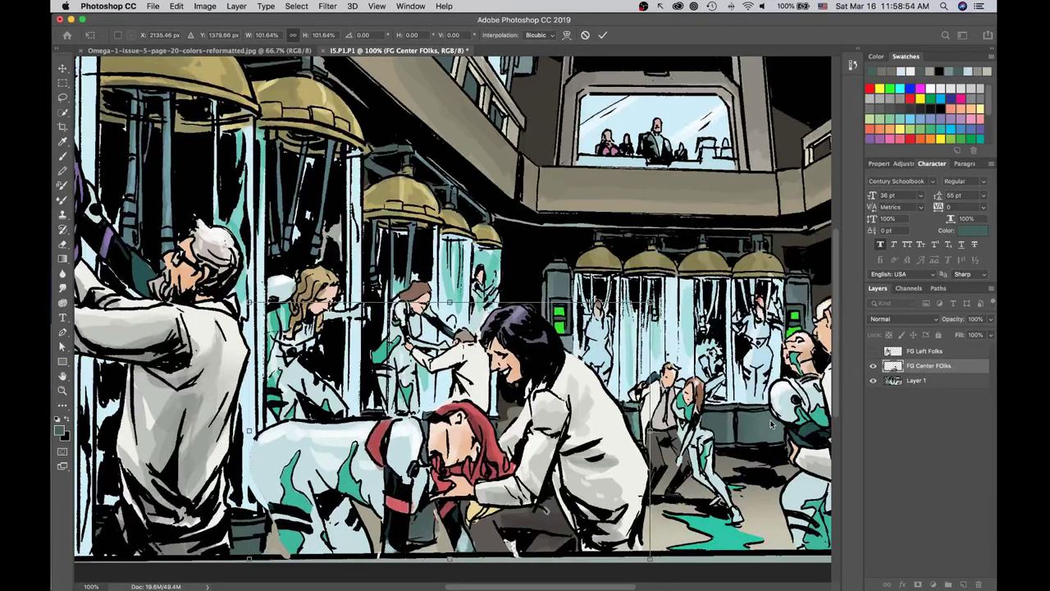
{"action": "key", "text": "Return"}
{"action": "key", "text": "b"}
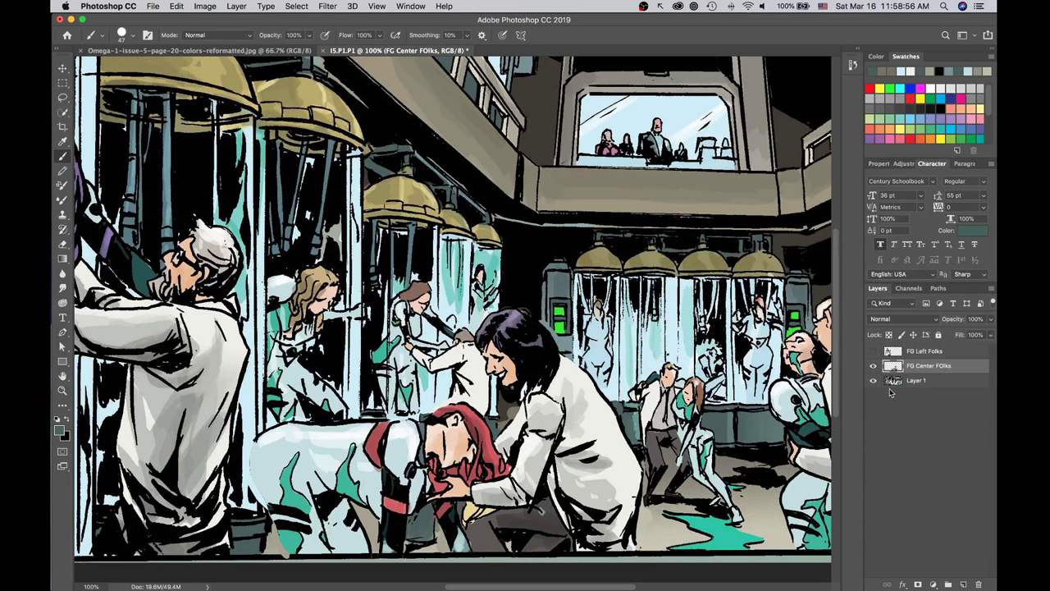
On Layer 1 with the figures hidden, brush sampled beige floor colour along the bottom empty strip.
{"action": "left_click", "coordinate": [905, 382]}
{"action": "left_click", "coordinate": [873, 366]}
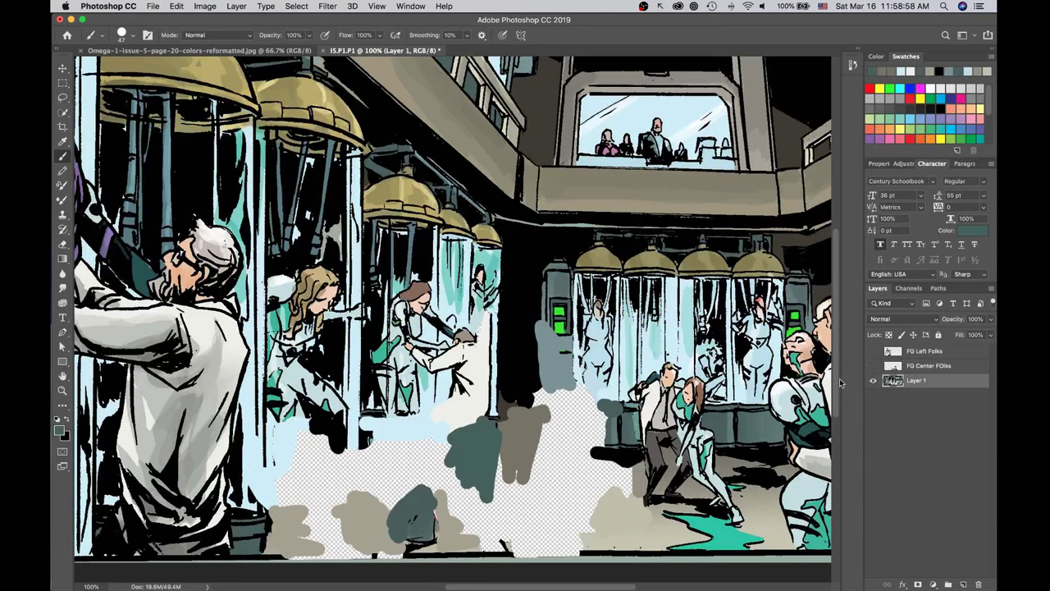
{"action": "key", "text": "i"}
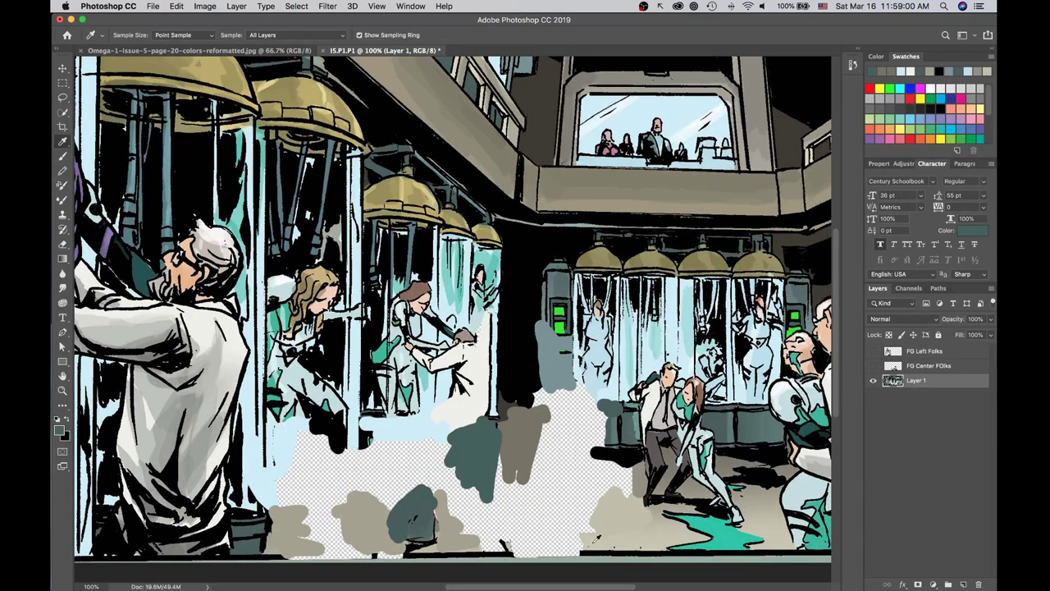
{"action": "left_click", "coordinate": [615, 535]}
{"action": "key", "text": "b"}
{"action": "mouse_move", "coordinate": [593, 543]}
{"action": "left_mouse_down"}
{"action": "mouse_move", "coordinate": [499, 542]}
{"action": "mouse_move", "coordinate": [605, 546]}
{"action": "mouse_move", "coordinate": [506, 538]}
{"action": "mouse_move", "coordinate": [744, 530]}
{"action": "mouse_move", "coordinate": [588, 525]}
{"action": "mouse_move", "coordinate": [575, 542]}
{"action": "mouse_move", "coordinate": [512, 542]}
{"action": "left_mouse_up"}
{"action": "key", "text": "super+z"}
{"action": "key", "text": "super+z"}
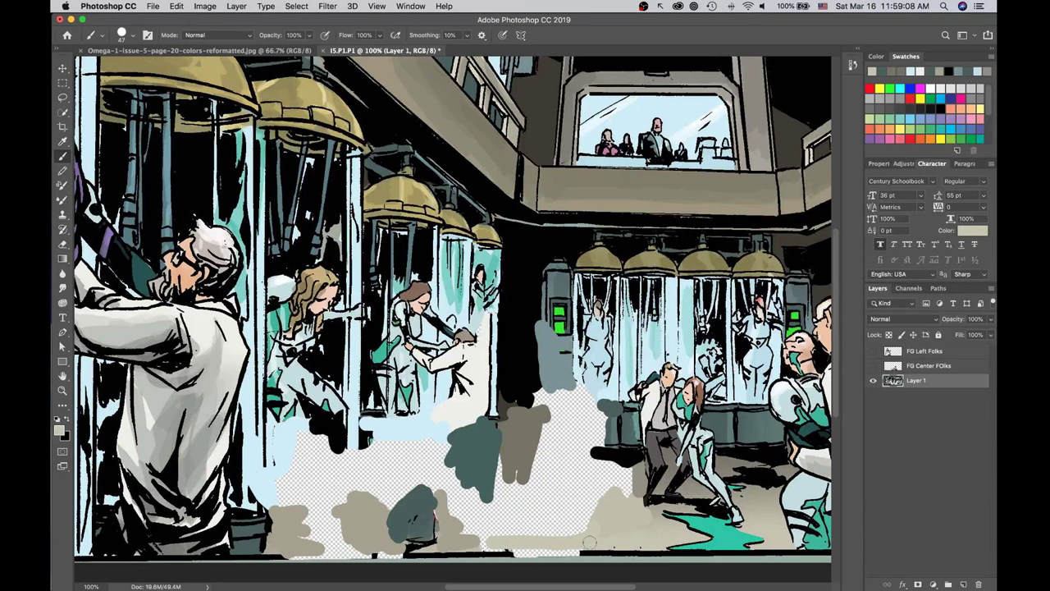
{"action": "mouse_move", "coordinate": [591, 539]}
{"action": "left_mouse_down"}
{"action": "mouse_move", "coordinate": [460, 530]}
{"action": "mouse_move", "coordinate": [603, 515]}
{"action": "mouse_move", "coordinate": [492, 520]}
{"action": "mouse_move", "coordinate": [533, 515]}
{"action": "mouse_move", "coordinate": [481, 542]}
{"action": "mouse_move", "coordinate": [599, 542]}
{"action": "left_mouse_up"}
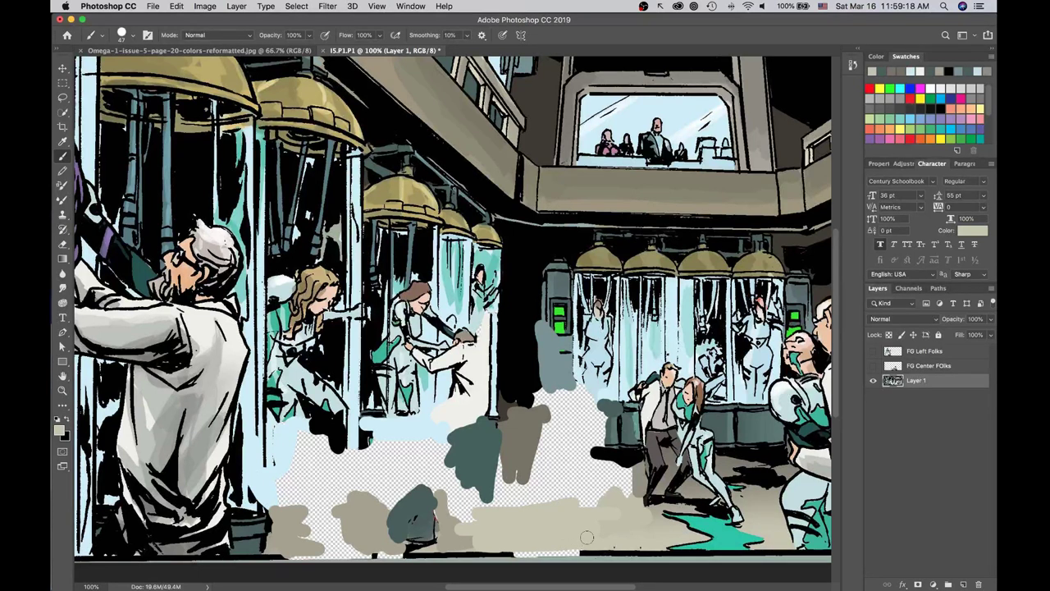
{"action": "key", "text": "s"}
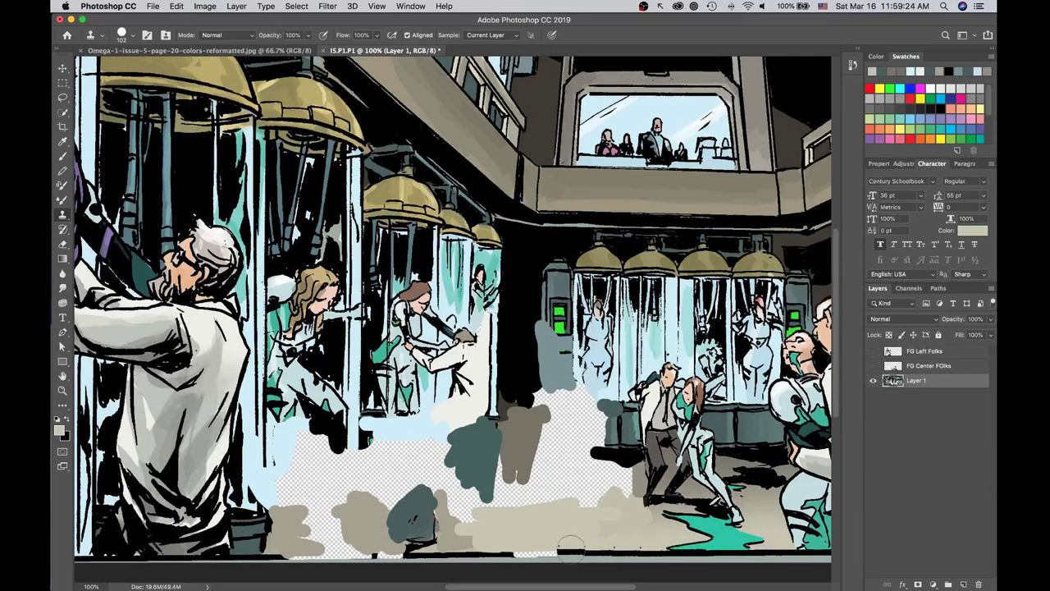
Clone Stamp beige tones along the bottom strip from a nearby source.
{"action": "mouse_move", "coordinate": [572, 546]}
{"action": "left_mouse_down"}
{"action": "mouse_move", "coordinate": [525, 548]}
{"action": "mouse_move", "coordinate": [548, 568]}
{"action": "mouse_move", "coordinate": [494, 553]}
{"action": "left_mouse_up"}
{"action": "left_click", "coordinate": [483, 553], "text": "alt"}
{"action": "left_click_drag", "start_coordinate": [496, 552], "coordinate": [584, 546]}
Show FG Center FOlks again, shrink it to about 98%, and zoom out.
{"action": "left_click", "coordinate": [873, 365]}
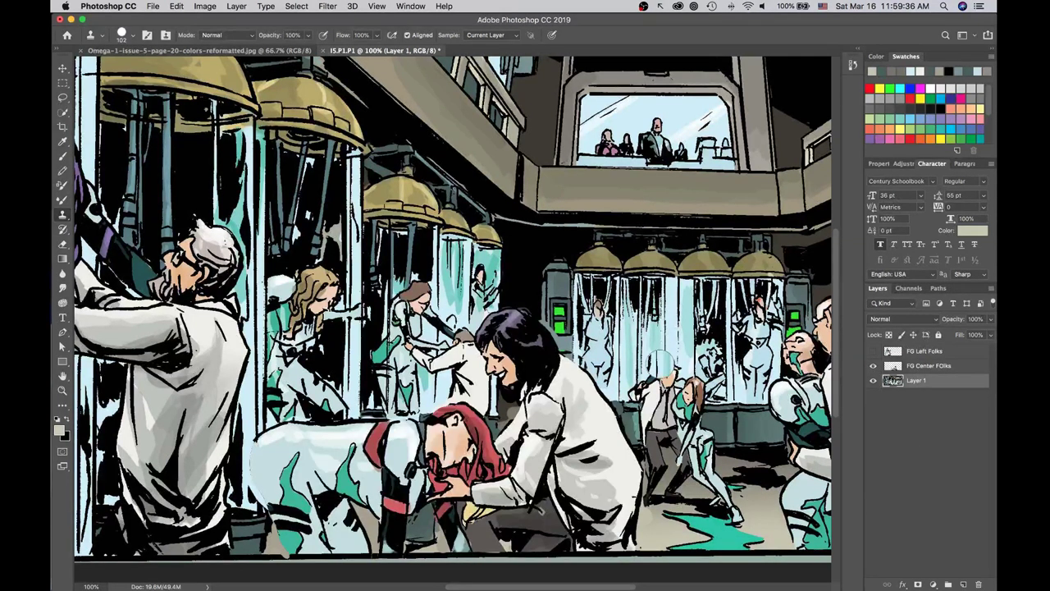
{"action": "key", "text": "super+t"}
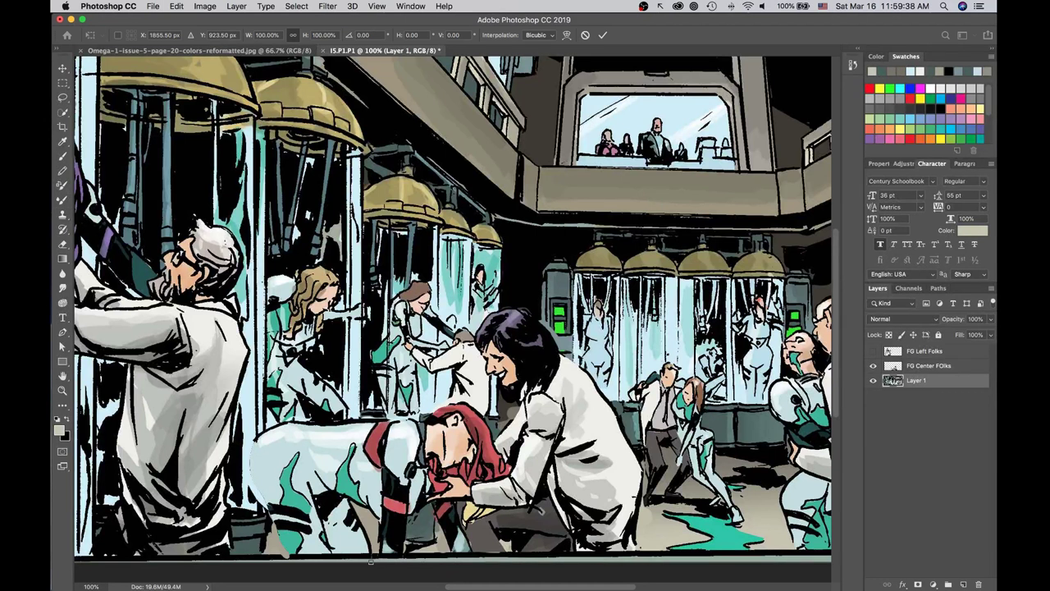
{"action": "left_click", "coordinate": [931, 371]}
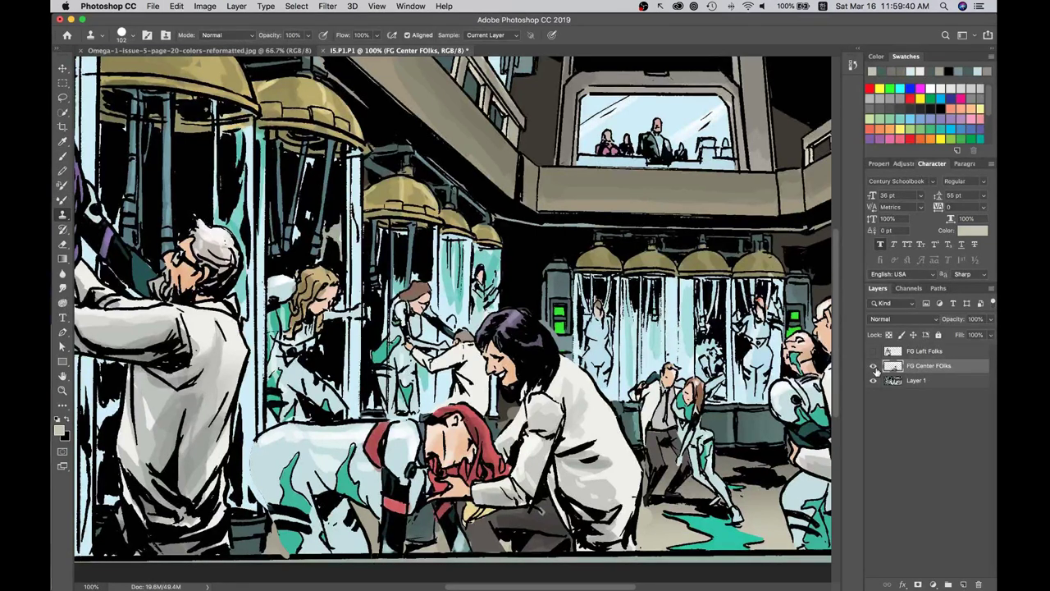
{"action": "key", "text": "super+t"}
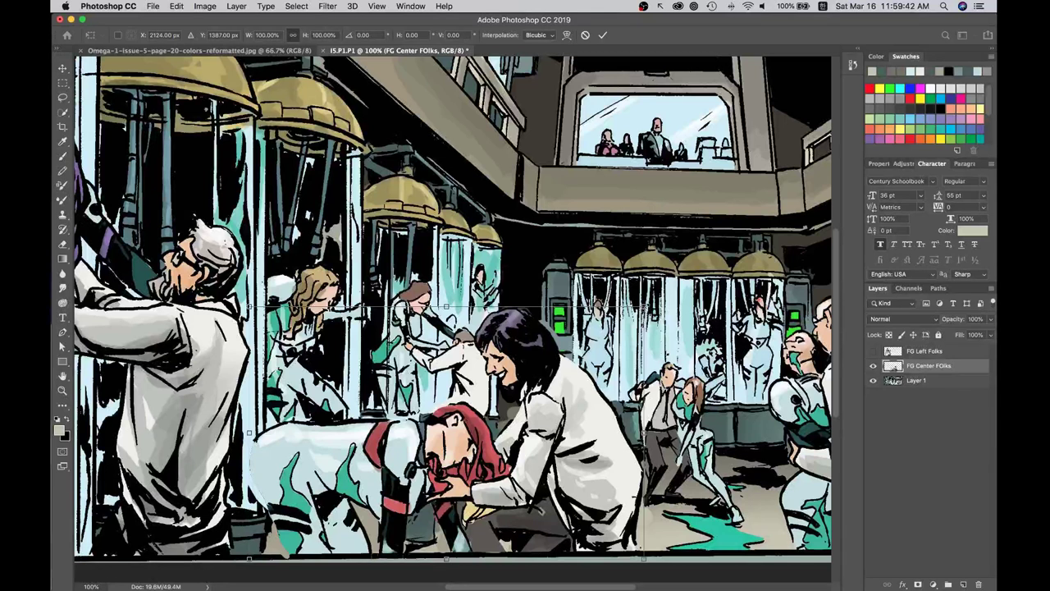
{"action": "mouse_move", "coordinate": [642, 306]}
{"action": "left_mouse_down"}
{"action": "mouse_move", "coordinate": [657, 293]}
{"action": "mouse_move", "coordinate": [616, 324]}
{"action": "mouse_move", "coordinate": [636, 310]}
{"action": "left_mouse_up"}
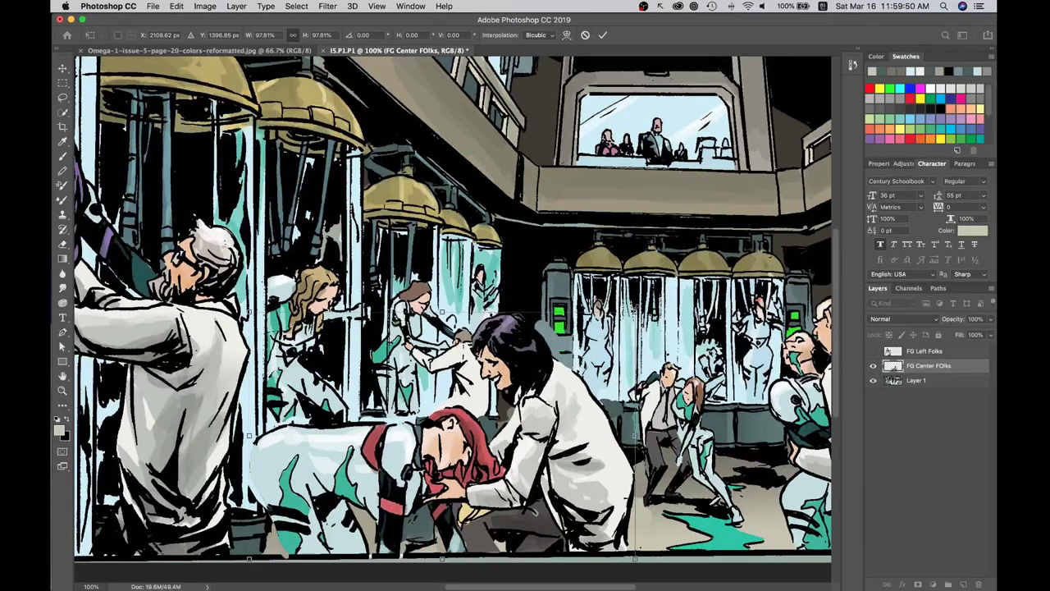
{"action": "key", "text": "super+minus"}
{"action": "key", "text": "Return"}
{"action": "key", "text": "s"}
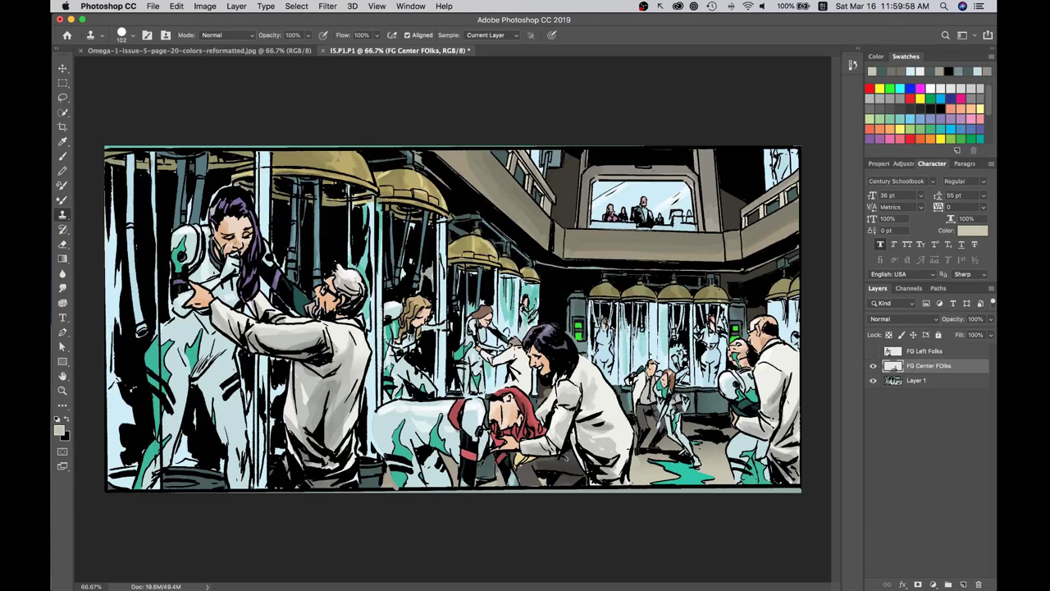
Check the YouTube Live Dashboard in Chrome, then return to Photoshop.
{"action": "key", "text": "super+Tab"}
{"action": "left_click", "coordinate": [536, 310]}
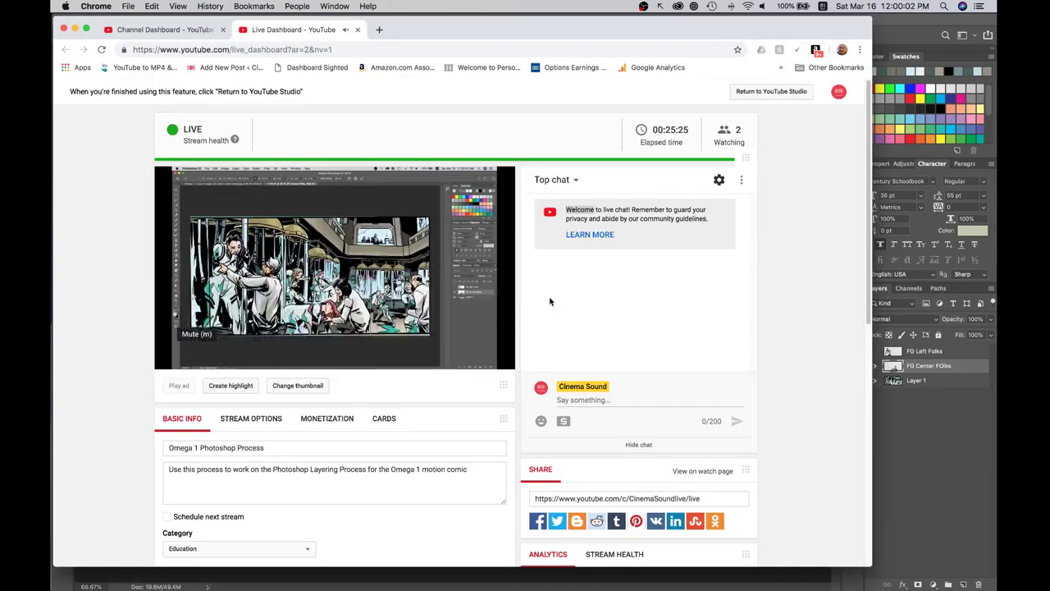
{"action": "key", "text": "super+Tab"}
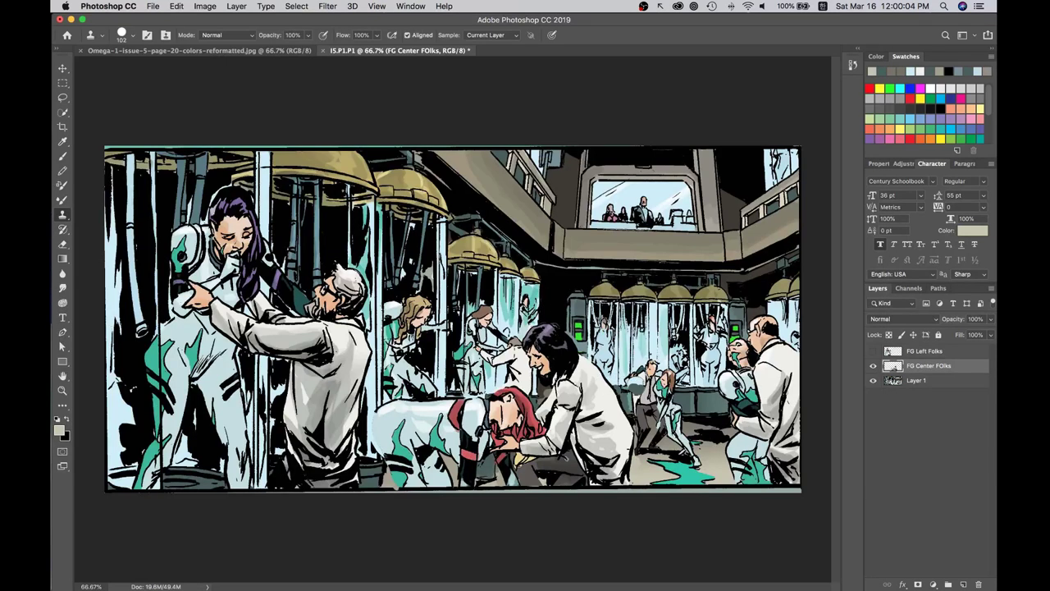
With Layer 1 active, zoom to 100%, pan to the panel's right side, and pick the Magnetic Lasso.
{"action": "left_click", "coordinate": [772, 390]}
{"action": "left_click", "coordinate": [907, 384]}
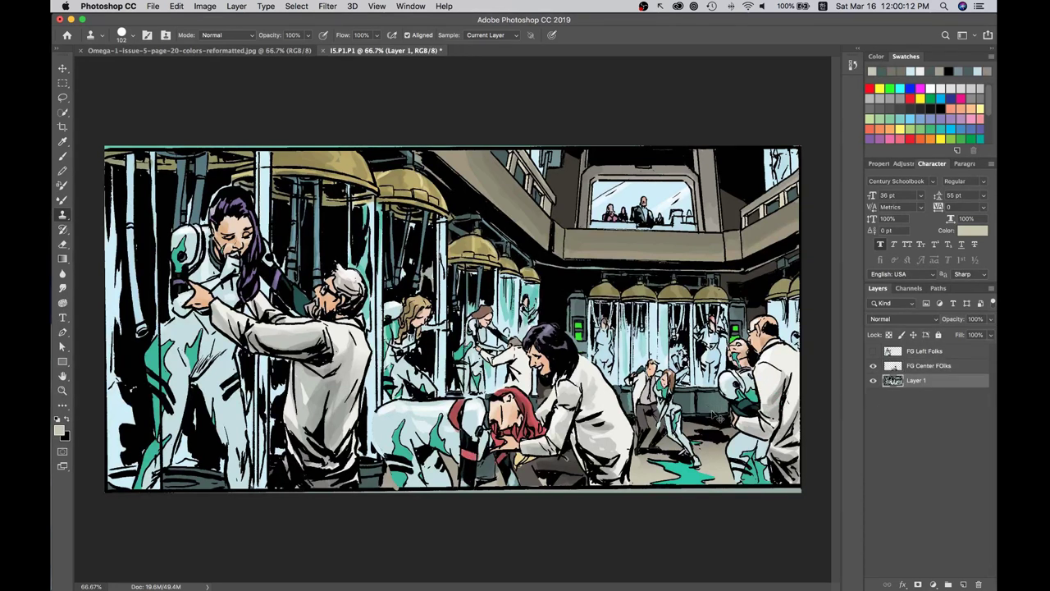
{"action": "key", "text": "super+minus"}
{"action": "key", "text": "super+equal"}
{"action": "key", "text": "super+equal"}
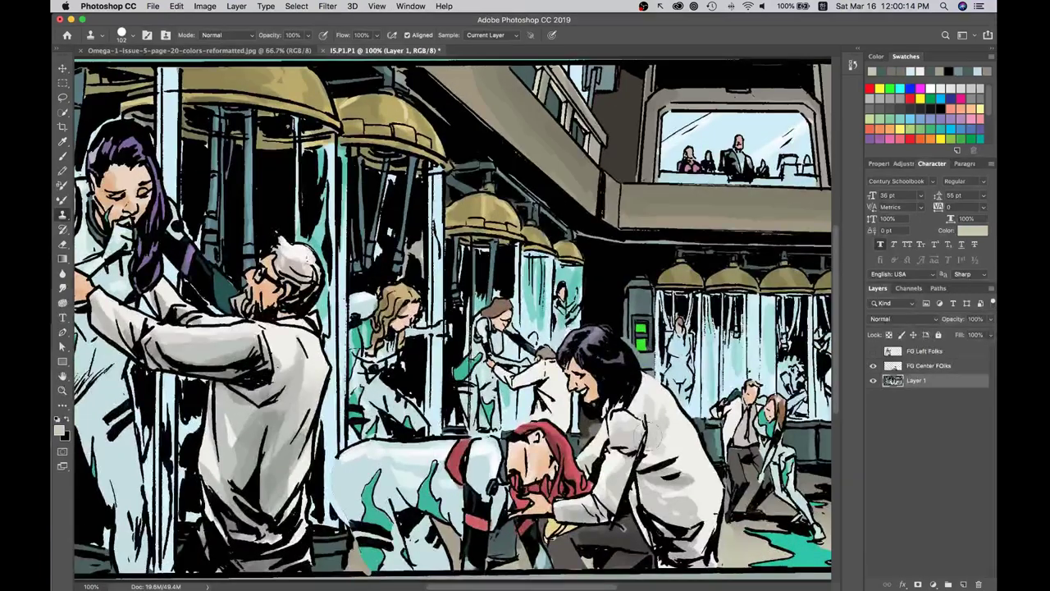
{"action": "key", "text": "space"}
{"action": "left_click_drag", "start_coordinate": [637, 434], "coordinate": [308, 423]}
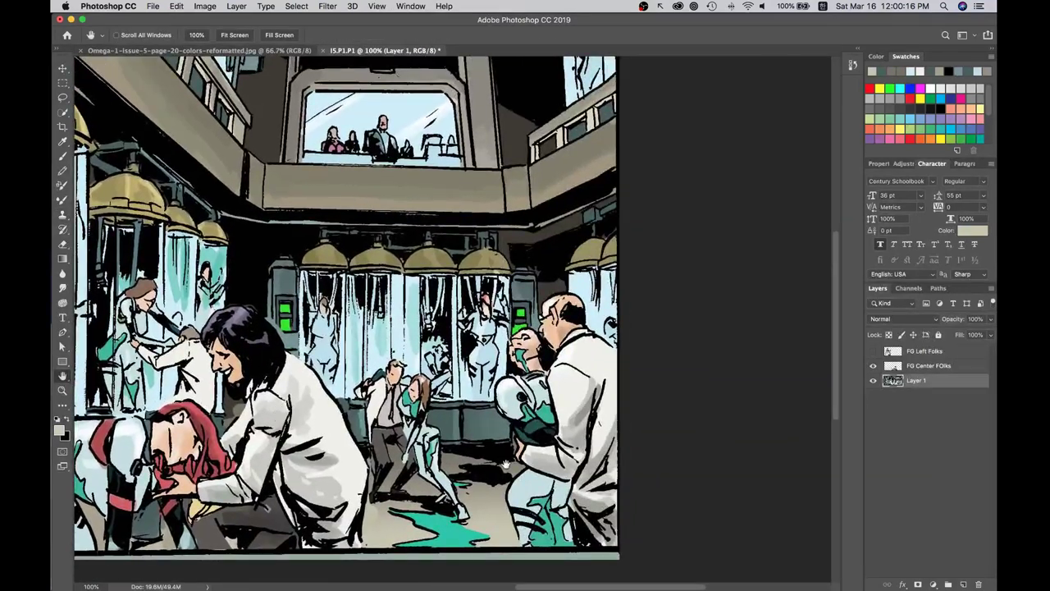
{"action": "left_click", "coordinate": [62, 97]}
{"action": "left_click", "coordinate": [97, 114]}
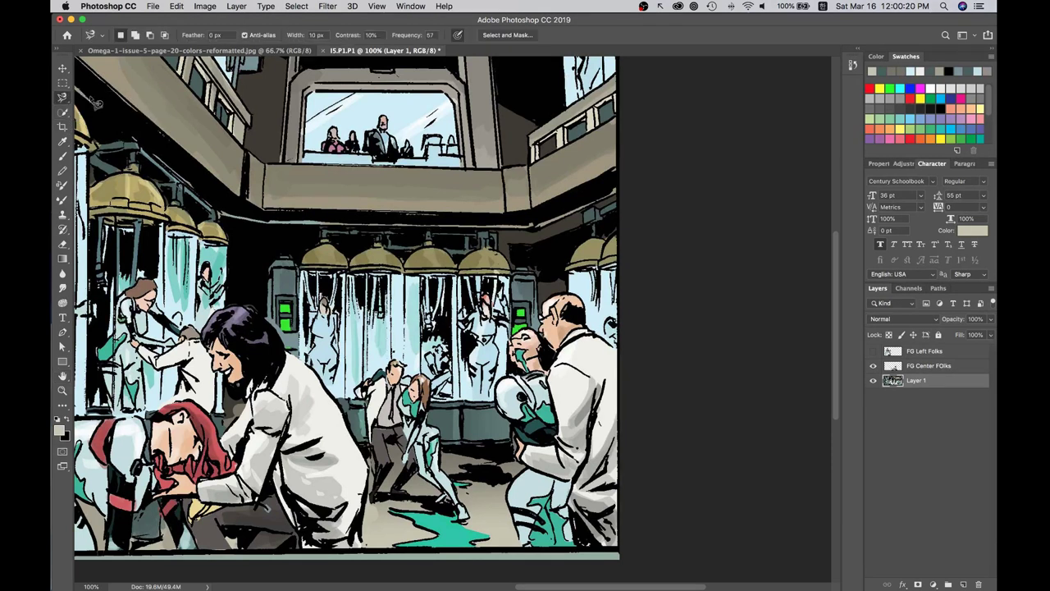
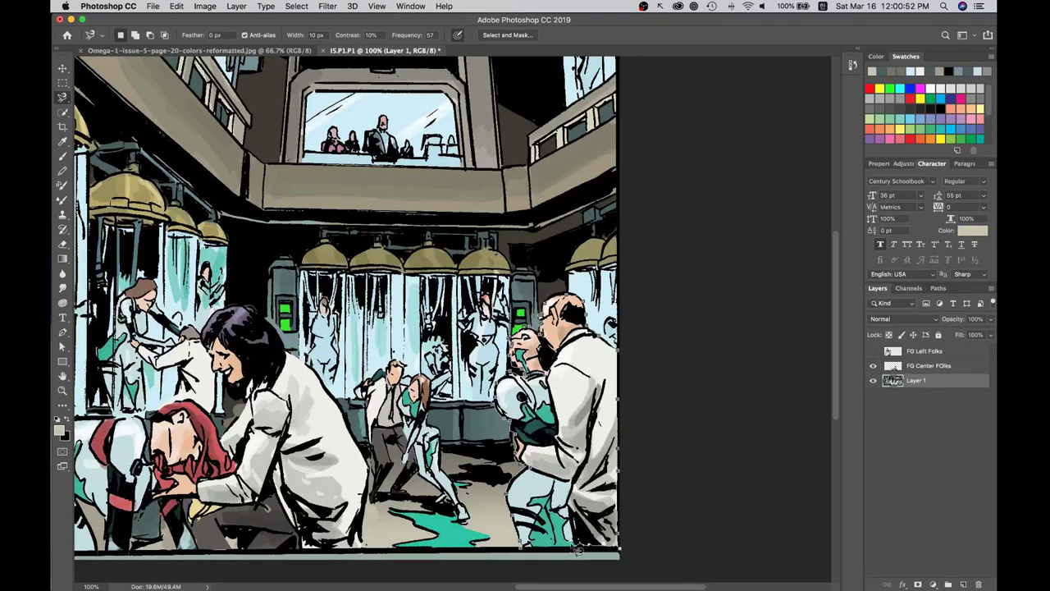
Close the Magnetic Lasso outline around the right-hand figures and zoom to 200% on them.
{"action": "left_click", "coordinate": [528, 553]}
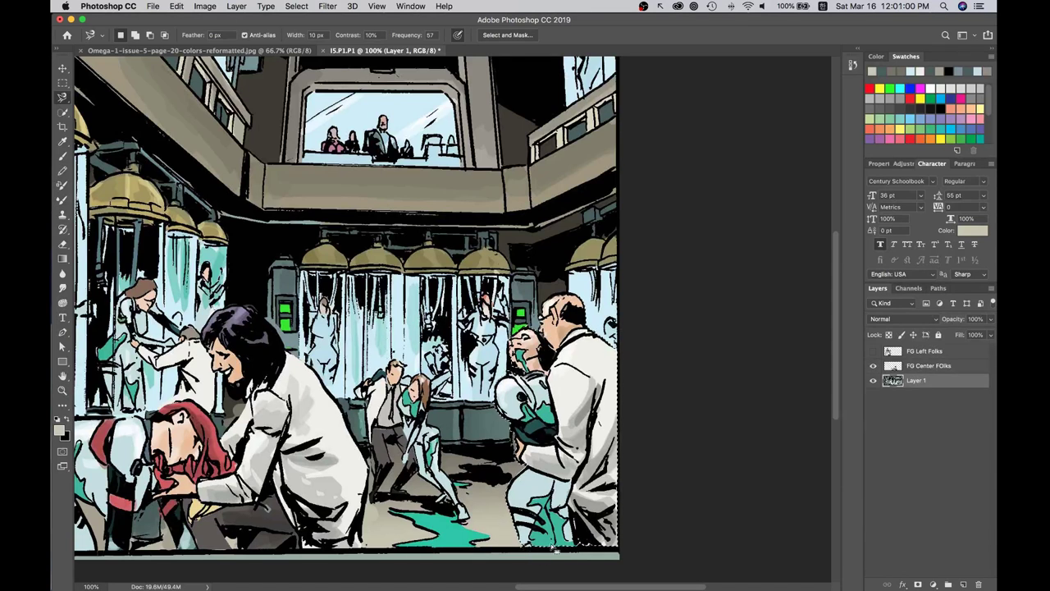
{"action": "key", "text": "super+plus"}
{"action": "key", "text": "space"}
{"action": "left_click_drag", "start_coordinate": [552, 548], "coordinate": [514, 371]}
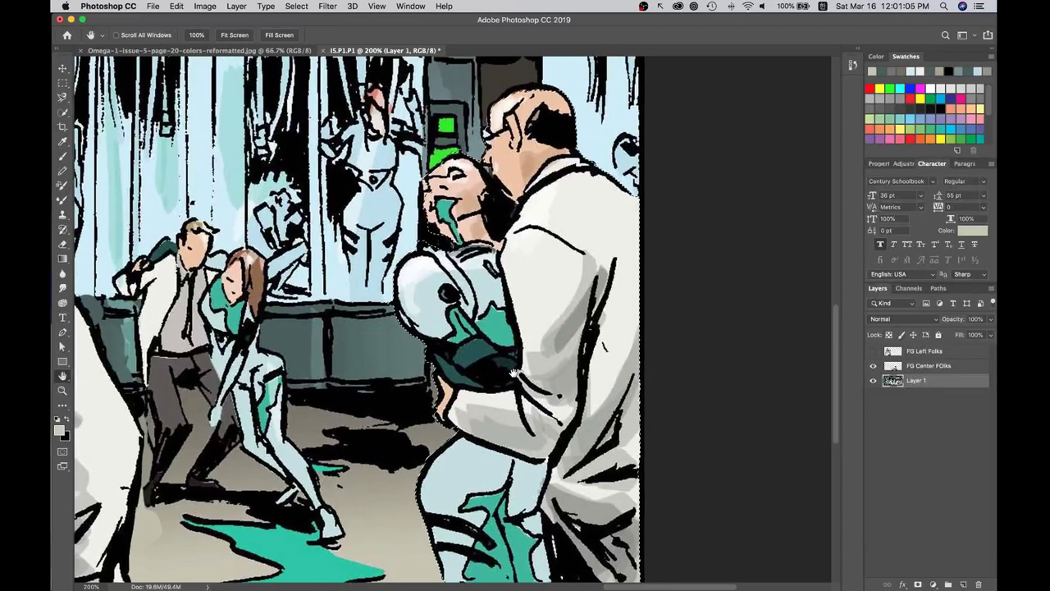
Refine the selection with the freehand Lasso, subtracting and adding areas down to the bottom edge.
{"action": "left_click", "coordinate": [63, 97]}
{"action": "left_click", "coordinate": [87, 107]}
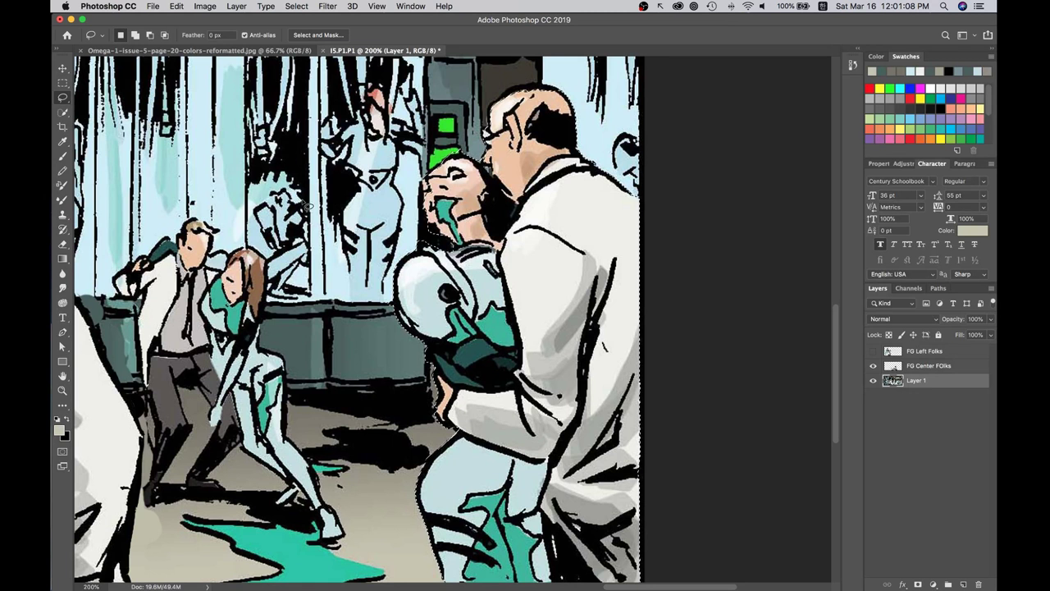
{"action": "key", "text": "alt"}
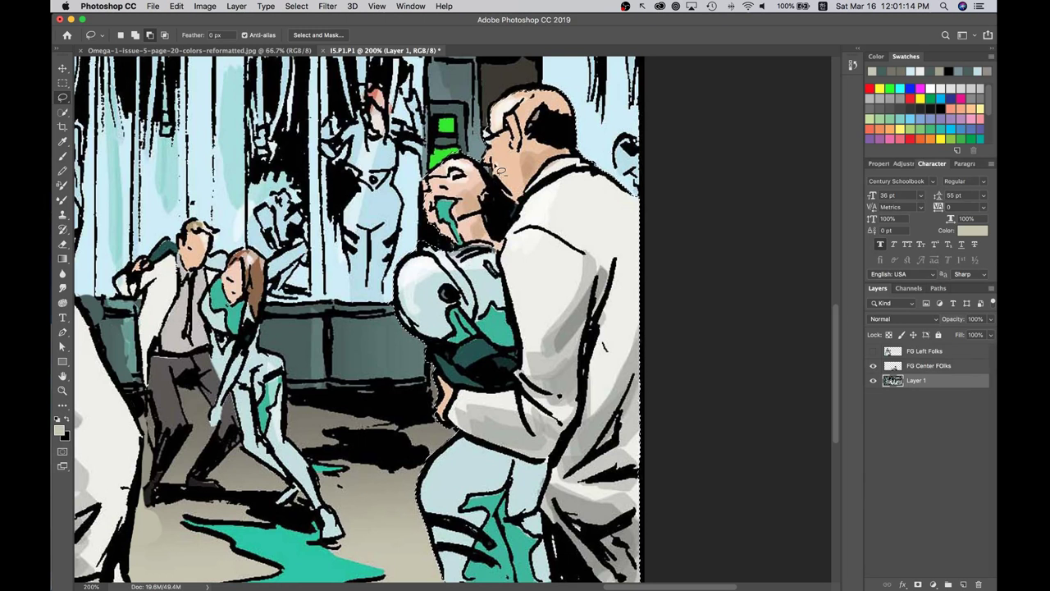
{"action": "key", "text": "shift"}
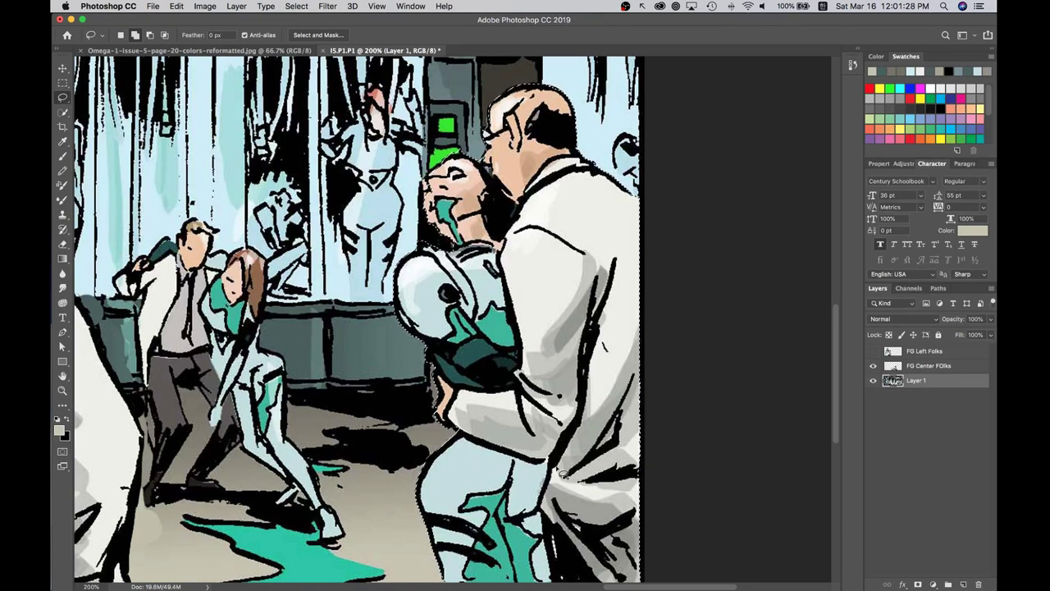
{"action": "scroll", "coordinate": [552, 474], "scroll_direction": "down", "scroll_amount": 3}
{"action": "key", "text": "shift"}
{"action": "mouse_move", "coordinate": [604, 535]}
{"action": "left_mouse_down"}
{"action": "mouse_move", "coordinate": [450, 551]}
{"action": "mouse_move", "coordinate": [628, 568]}
{"action": "mouse_move", "coordinate": [599, 542]}
{"action": "left_mouse_up"}
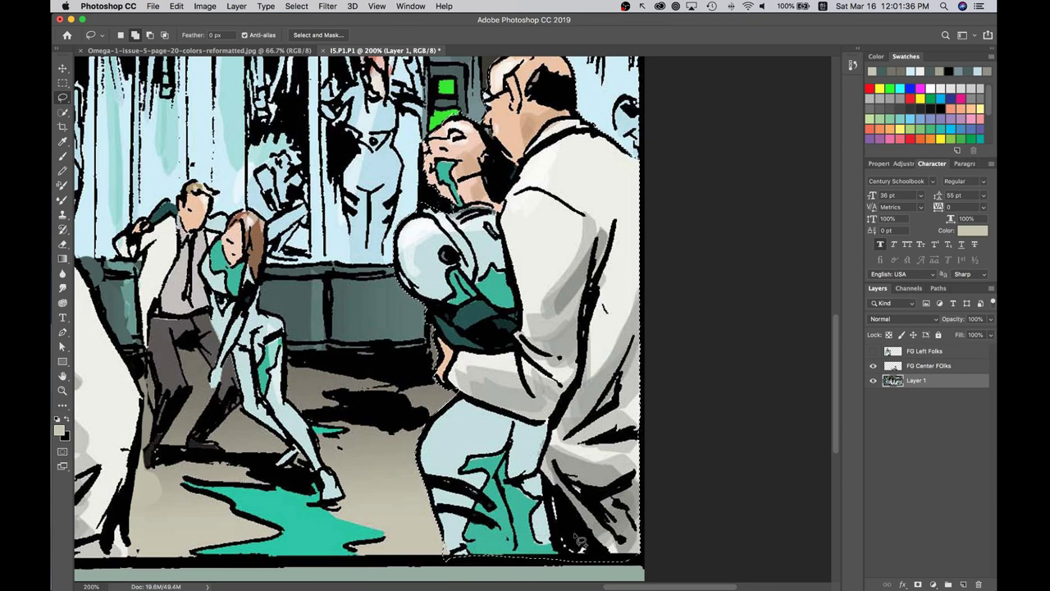
Trim the strip below the image, add the right edge with the Rectangular Marquee, and cut the figures.
{"action": "key", "text": "m"}
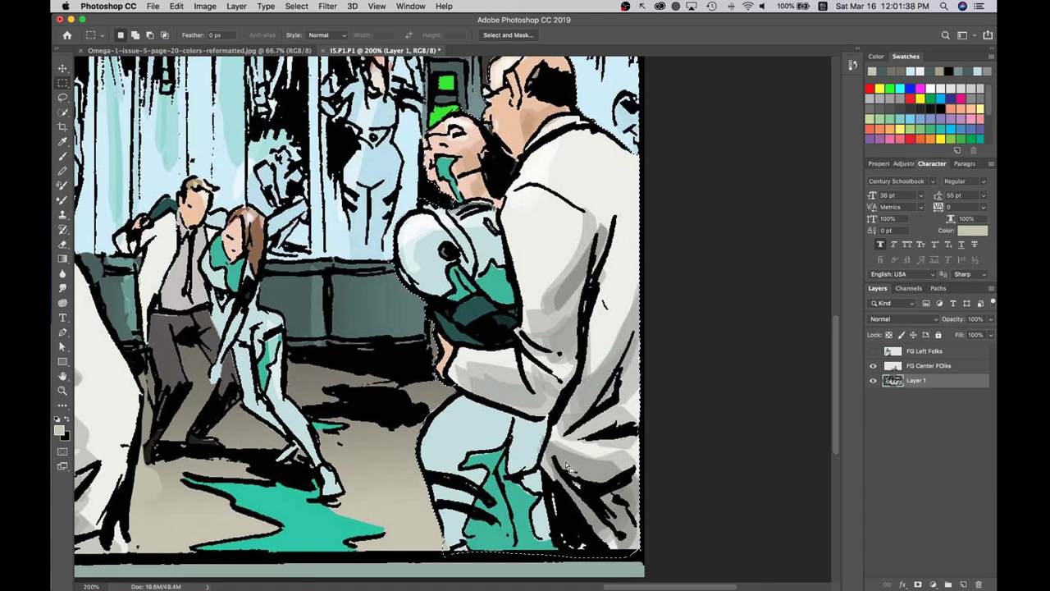
{"action": "scroll", "coordinate": [430, 557], "scroll_direction": "down", "scroll_amount": 2}
{"action": "left_click_drag", "start_coordinate": [430, 558], "coordinate": [576, 554]}
{"action": "key", "text": "super+z"}
{"action": "key", "text": "alt"}
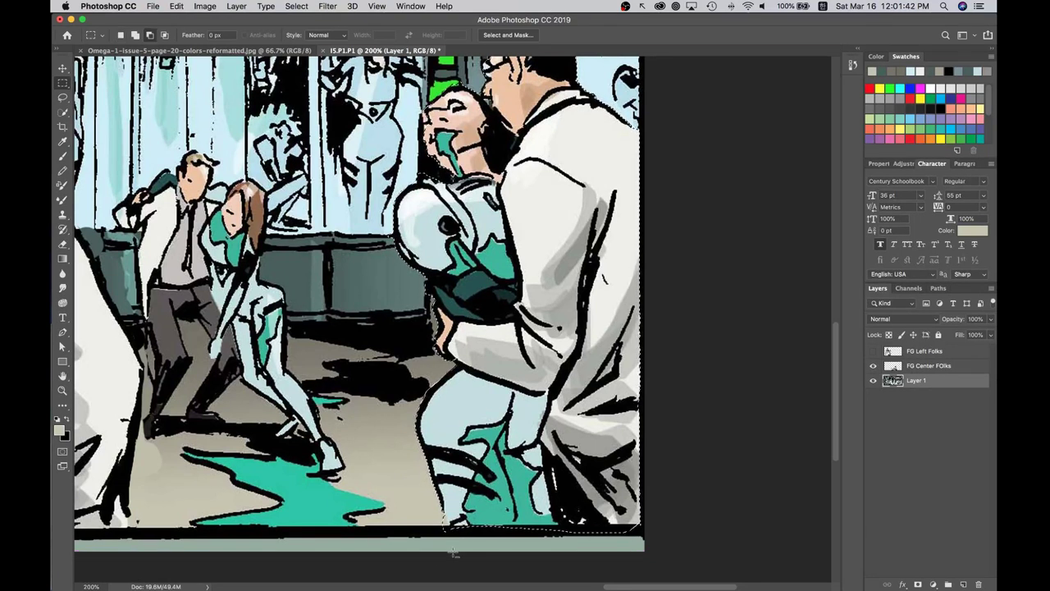
{"action": "left_click_drag", "start_coordinate": [427, 553], "coordinate": [706, 524]}
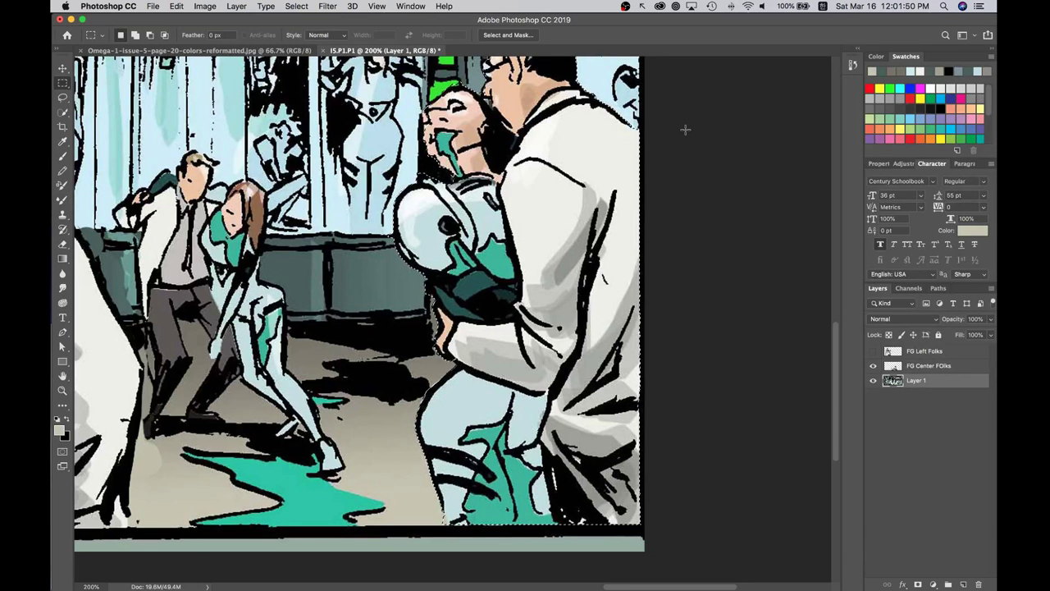
{"action": "left_click_drag", "start_coordinate": [689, 213], "coordinate": [634, 528]}
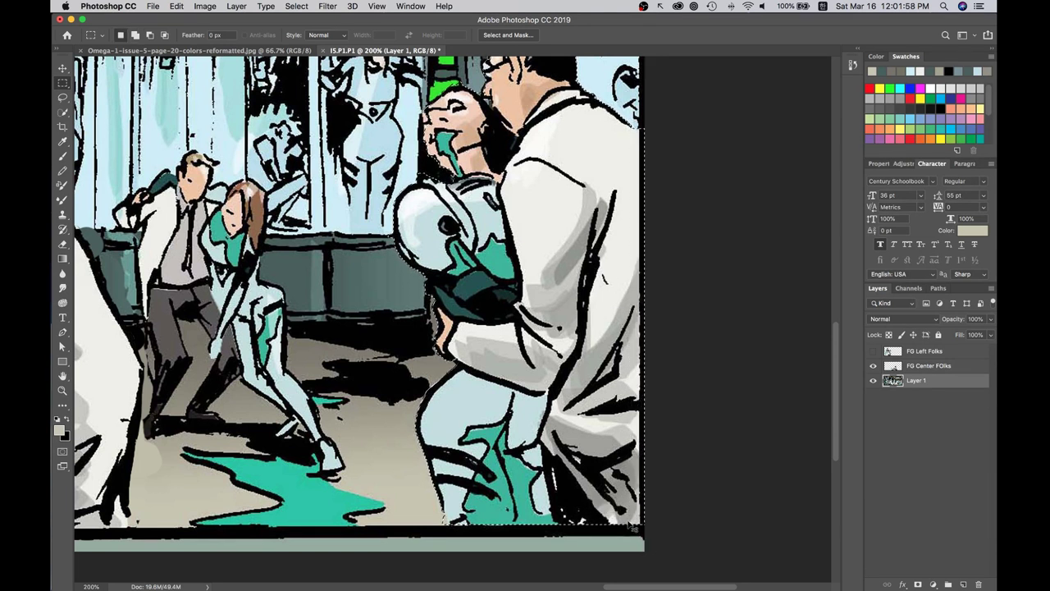
{"action": "key", "text": "Delete"}
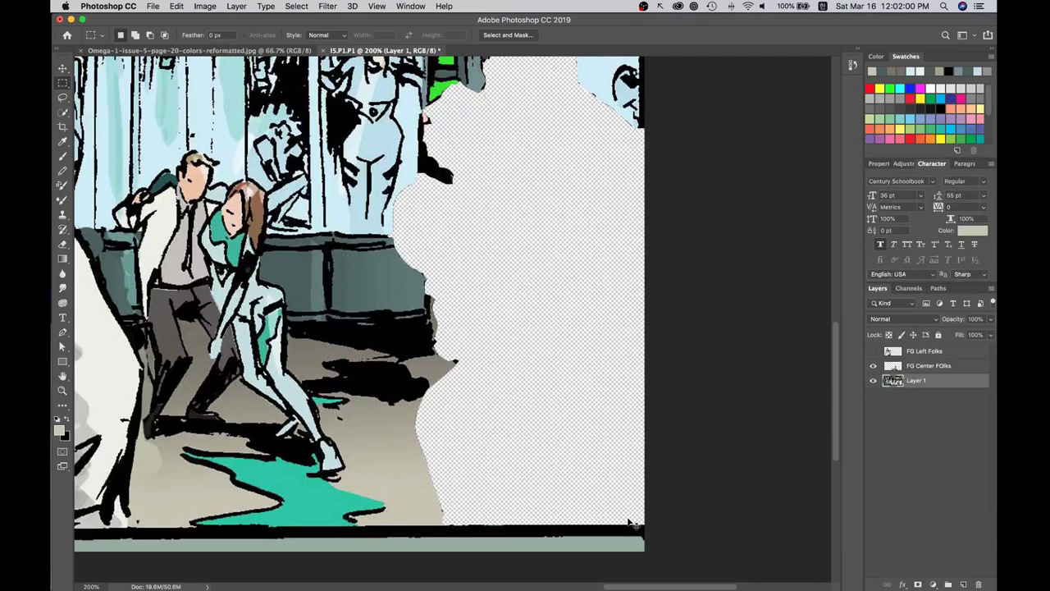
Create a layer named FG Right Folks and move the pasted figures back into their original place.
{"action": "key", "text": "super+shift+n"}
{"action": "type", "text": "F"}
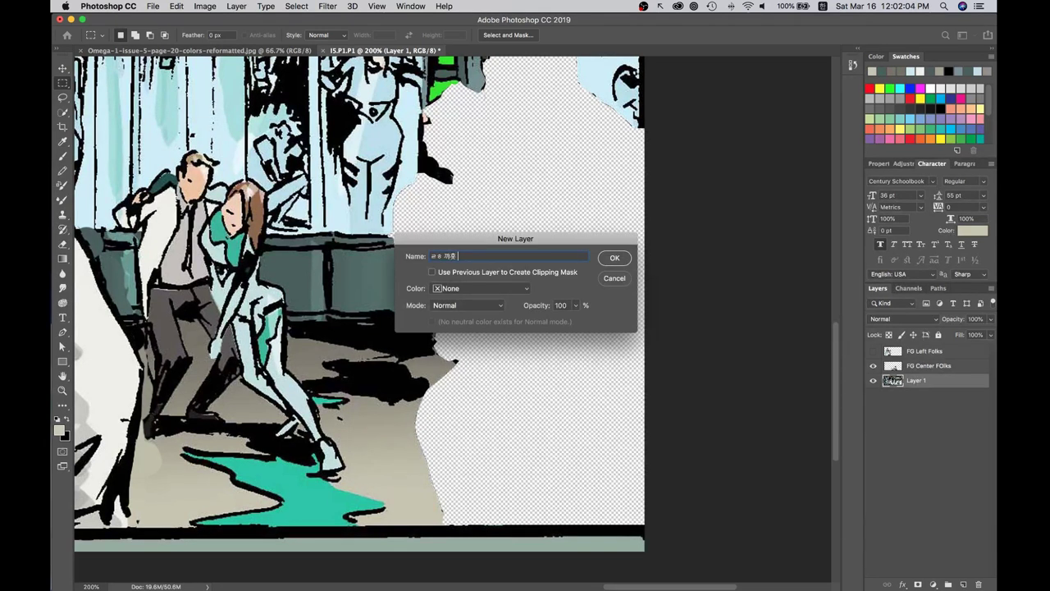
{"action": "key", "text": "BackSpace"}
{"action": "key", "text": "BackSpace"}
{"action": "key", "text": "ctrl+space"}
{"action": "key", "text": "Return"}
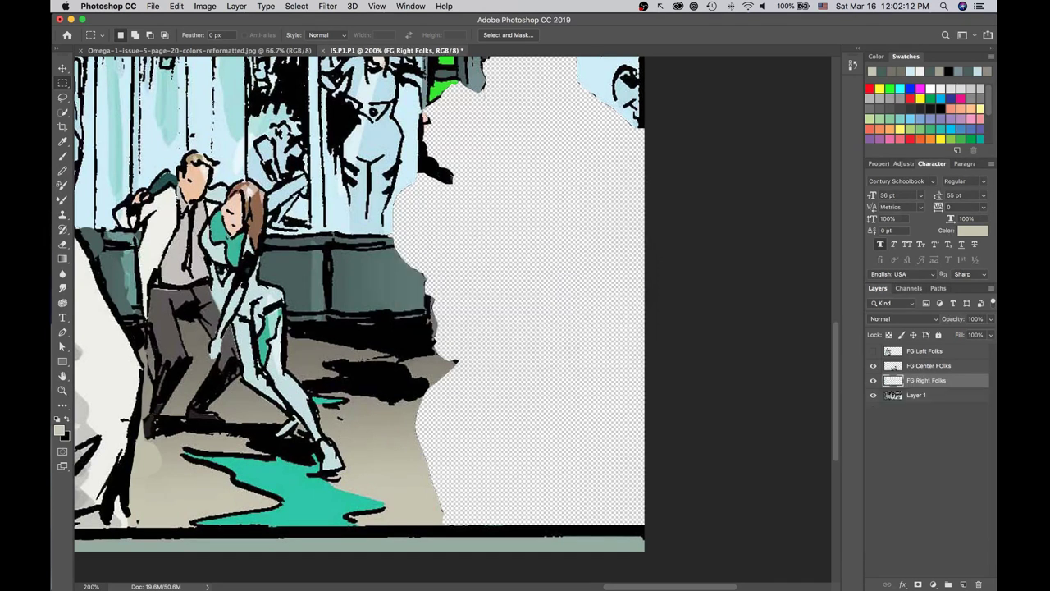
{"action": "left_click_drag", "start_coordinate": [464, 305], "coordinate": [611, 283]}
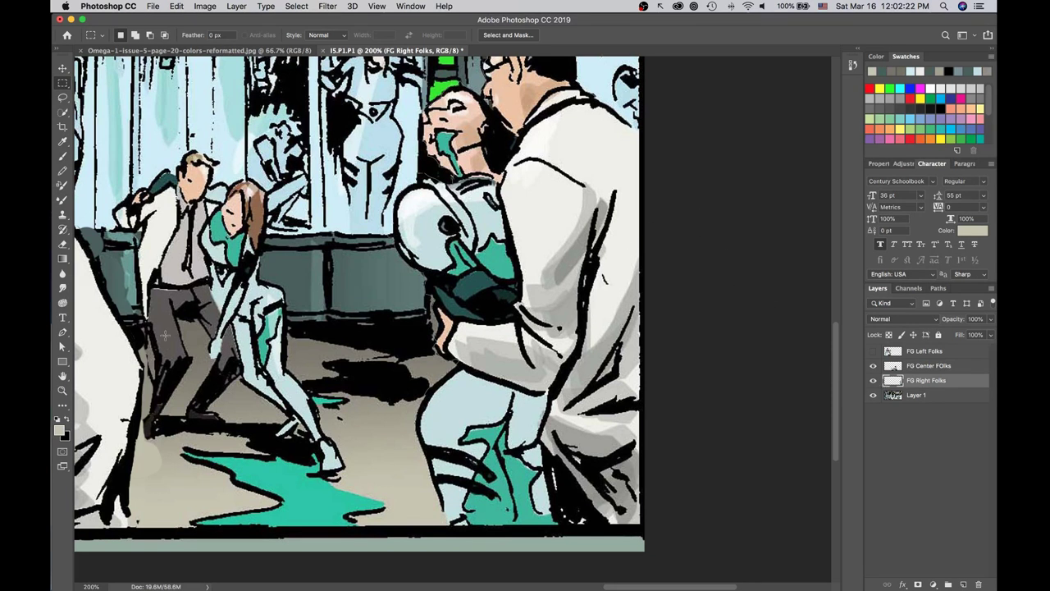
{"action": "scroll", "coordinate": [644, 210], "scroll_direction": "up", "scroll_amount": 3}
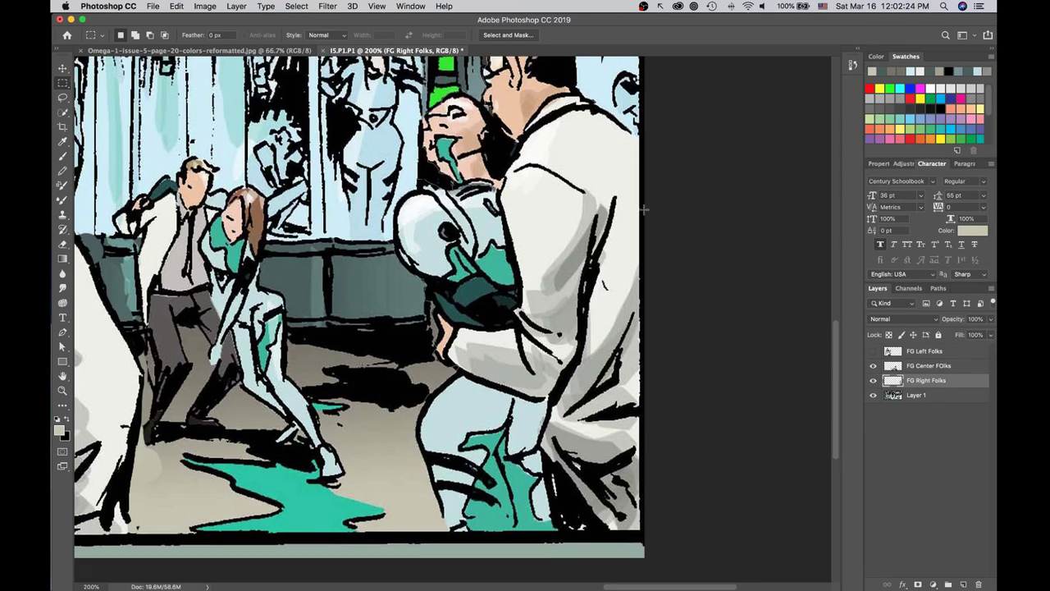
Hide the FG Right Folks layer to expose the hole in Layer 1.
{"action": "scroll", "coordinate": [764, 309], "scroll_direction": "down", "scroll_amount": 1}
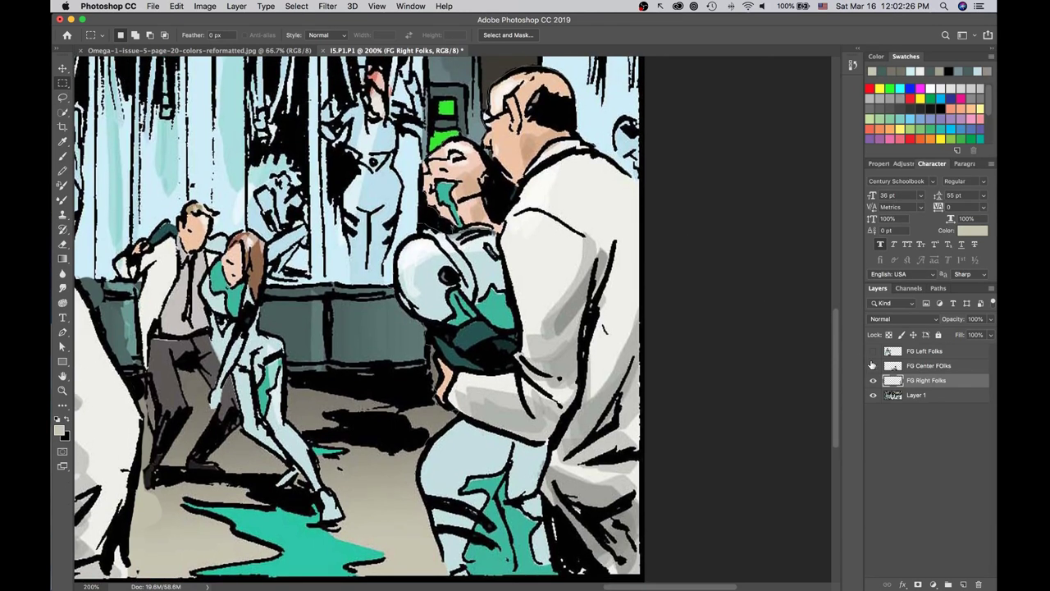
{"action": "left_click", "coordinate": [874, 380]}
{"action": "scroll", "coordinate": [569, 108], "scroll_direction": "up", "scroll_amount": 3}
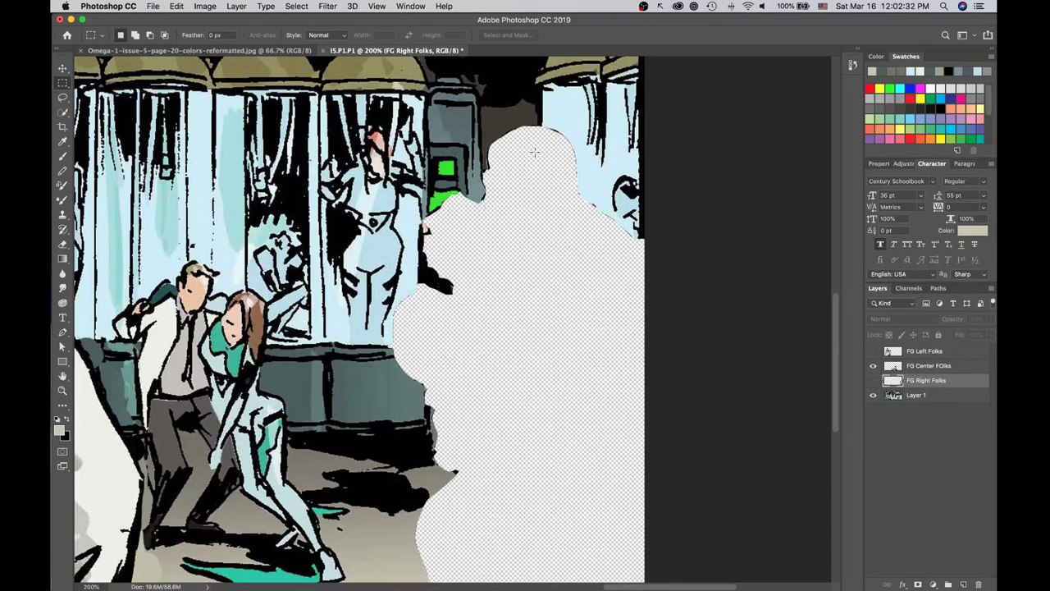
On Layer 1, try Clone Stamp source points at the cutout, then sample the light blue background.
{"action": "key", "text": "s"}
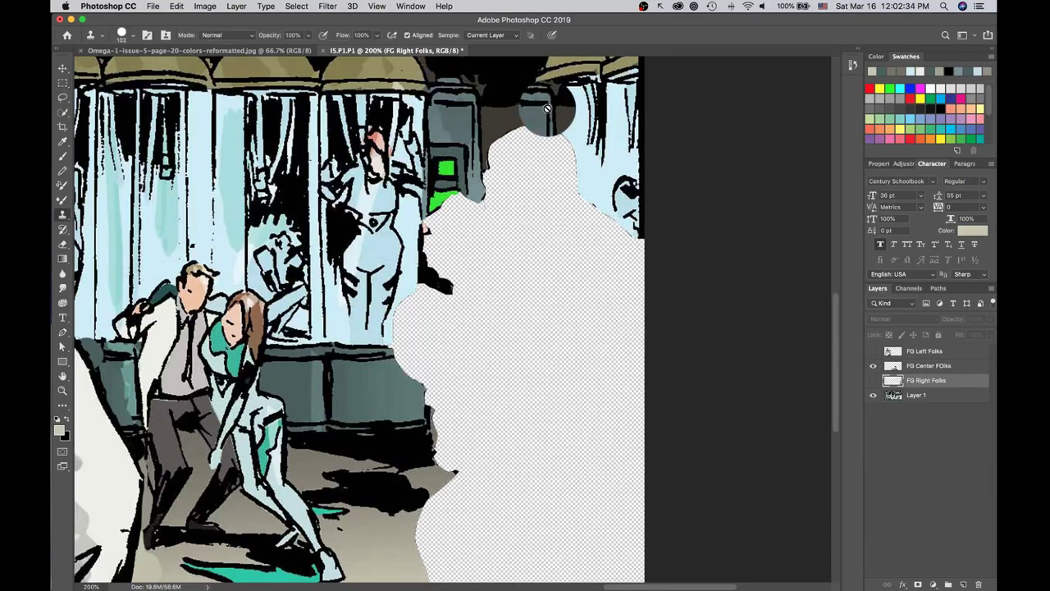
{"action": "left_click", "coordinate": [921, 398]}
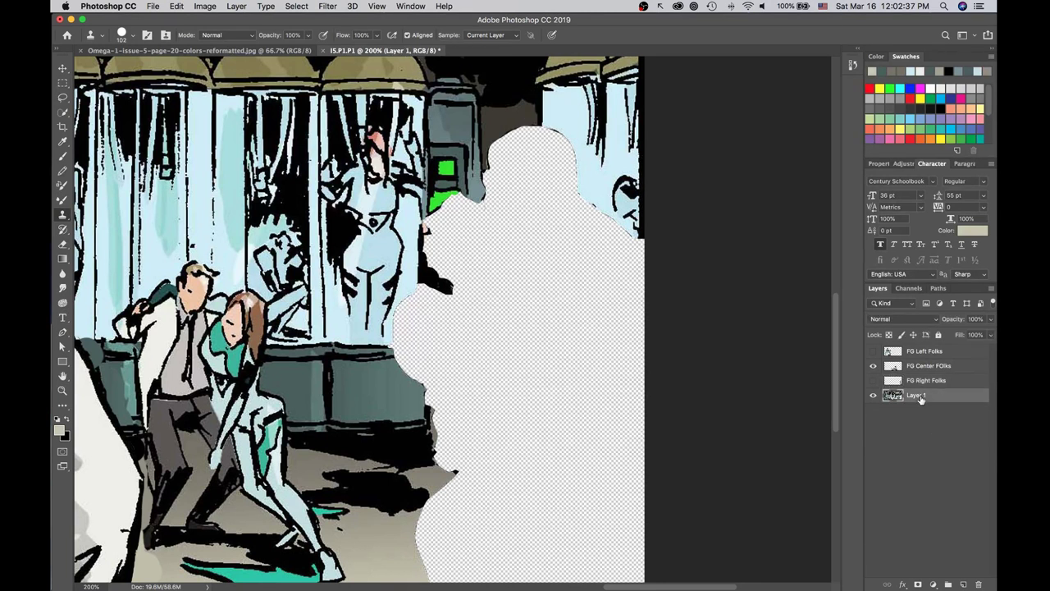
{"action": "key", "text": "alt"}
{"action": "left_click", "coordinate": [541, 107], "text": "alt"}
{"action": "key", "text": "alt"}
{"action": "left_click", "coordinate": [518, 123], "text": "alt"}
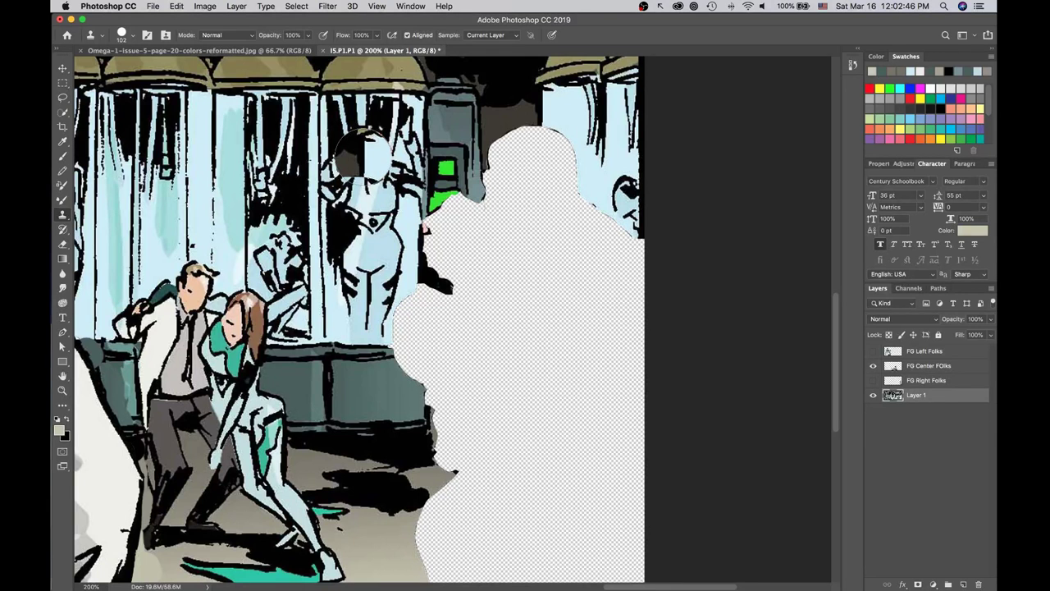
{"action": "key", "text": "i"}
{"action": "left_click", "coordinate": [567, 109]}
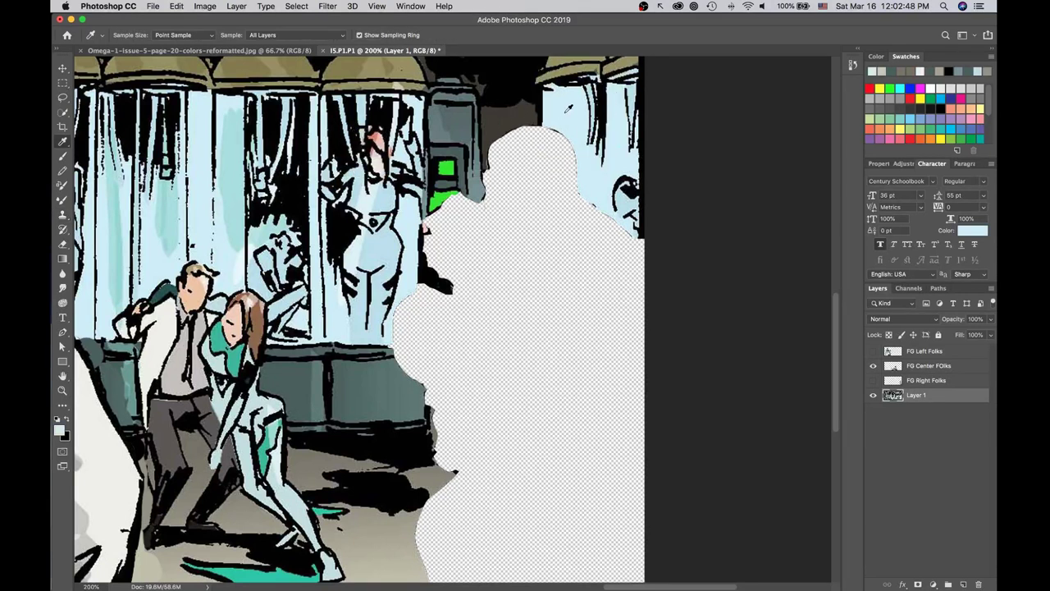
Brush light blue down into the transparent cutout and along its right side.
{"action": "key", "text": "b"}
{"action": "left_click_drag", "start_coordinate": [553, 123], "coordinate": [560, 259]}
{"action": "mouse_move", "coordinate": [570, 168]}
{"action": "left_mouse_down"}
{"action": "mouse_move", "coordinate": [581, 206]}
{"action": "mouse_move", "coordinate": [636, 256]}
{"action": "mouse_move", "coordinate": [569, 218]}
{"action": "mouse_move", "coordinate": [598, 319]}
{"action": "mouse_move", "coordinate": [645, 312]}
{"action": "mouse_move", "coordinate": [631, 294]}
{"action": "mouse_move", "coordinate": [607, 429]}
{"action": "mouse_move", "coordinate": [577, 304]}
{"action": "left_mouse_up"}
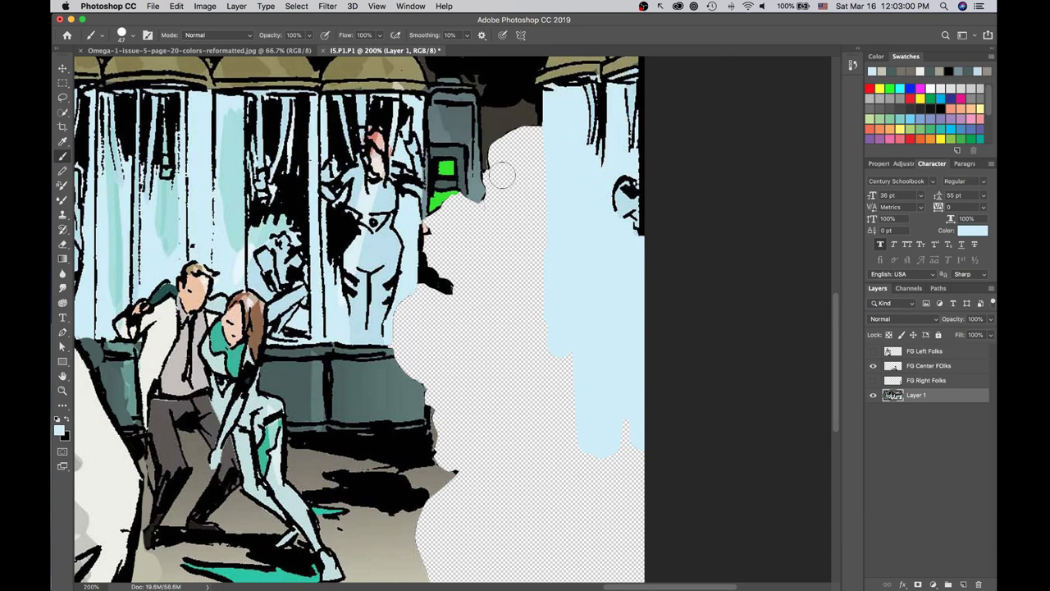
Sample dark brown and paint a widening brown column down the cutout.
{"action": "key", "text": "i"}
{"action": "left_click", "coordinate": [503, 128]}
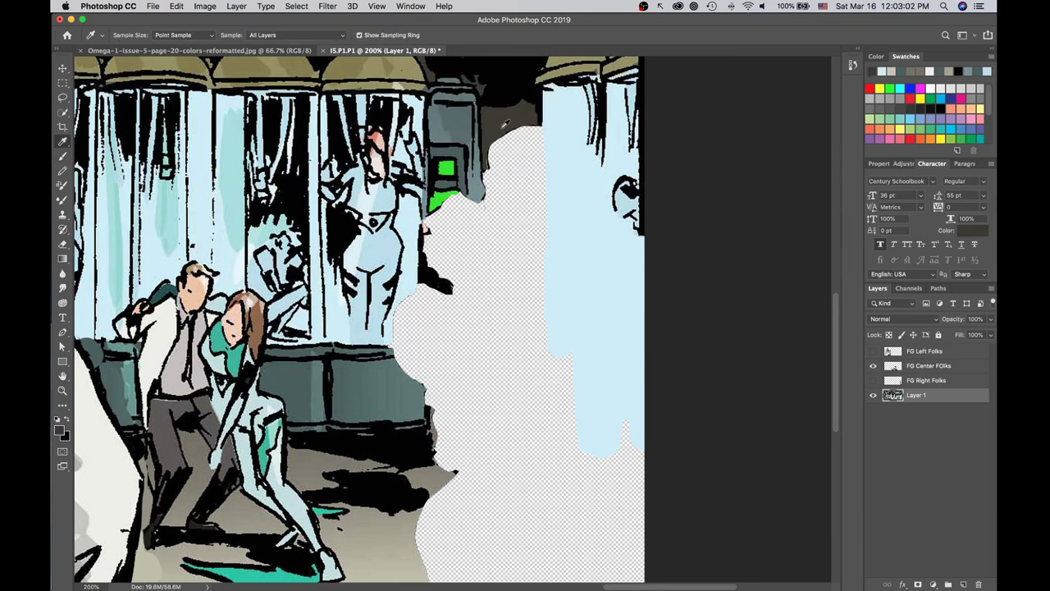
{"action": "key", "text": "b"}
{"action": "left_click_drag", "start_coordinate": [525, 122], "coordinate": [525, 189]}
{"action": "mouse_move", "coordinate": [530, 140]}
{"action": "left_mouse_down"}
{"action": "mouse_move", "coordinate": [530, 277]}
{"action": "mouse_move", "coordinate": [504, 132]}
{"action": "mouse_move", "coordinate": [493, 149]}
{"action": "mouse_move", "coordinate": [500, 297]}
{"action": "mouse_move", "coordinate": [517, 200]}
{"action": "mouse_move", "coordinate": [526, 322]}
{"action": "mouse_move", "coordinate": [526, 268]}
{"action": "mouse_move", "coordinate": [529, 297]}
{"action": "mouse_move", "coordinate": [502, 349]}
{"action": "left_mouse_up"}
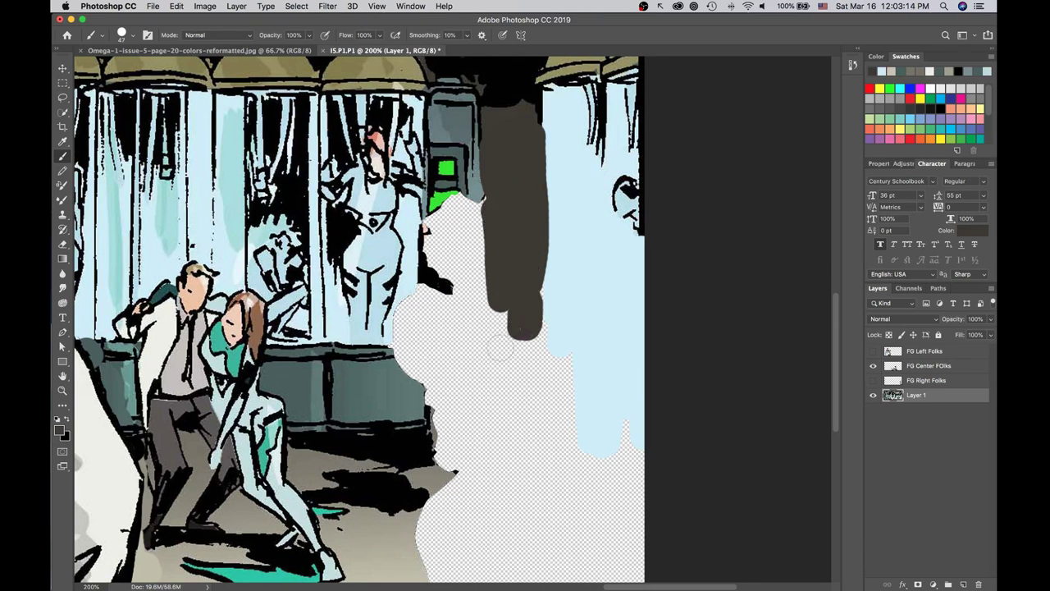
Sample grey-blue from the machinery and paint it beside the green sign and brown shape.
{"action": "scroll", "coordinate": [462, 483], "scroll_direction": "down", "scroll_amount": 3}
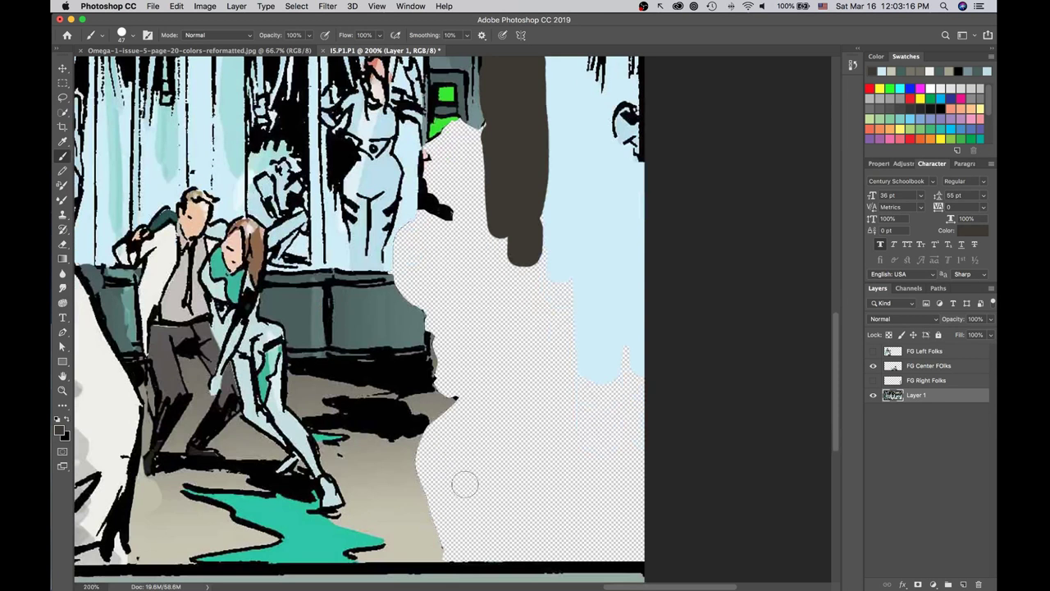
{"action": "scroll", "coordinate": [464, 483], "scroll_direction": "up", "scroll_amount": 3}
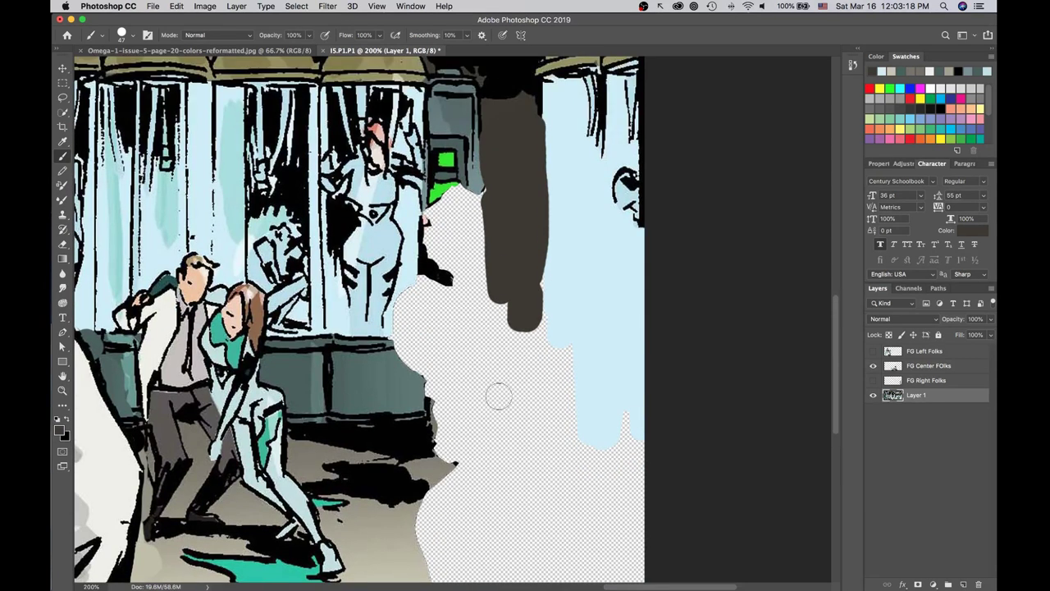
{"action": "key", "text": "i"}
{"action": "left_click", "coordinate": [480, 170]}
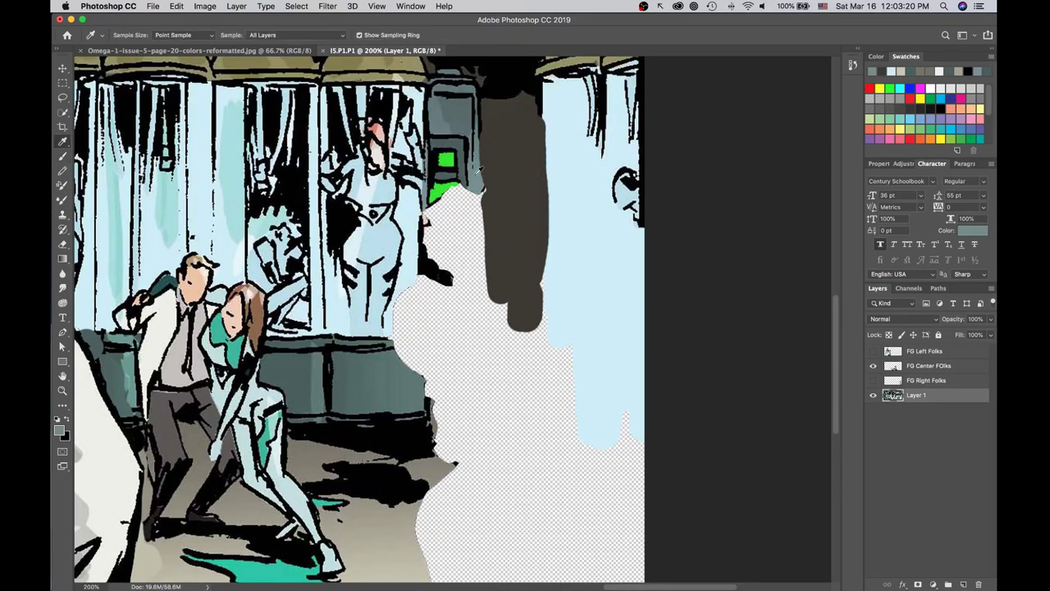
{"action": "key", "text": "b"}
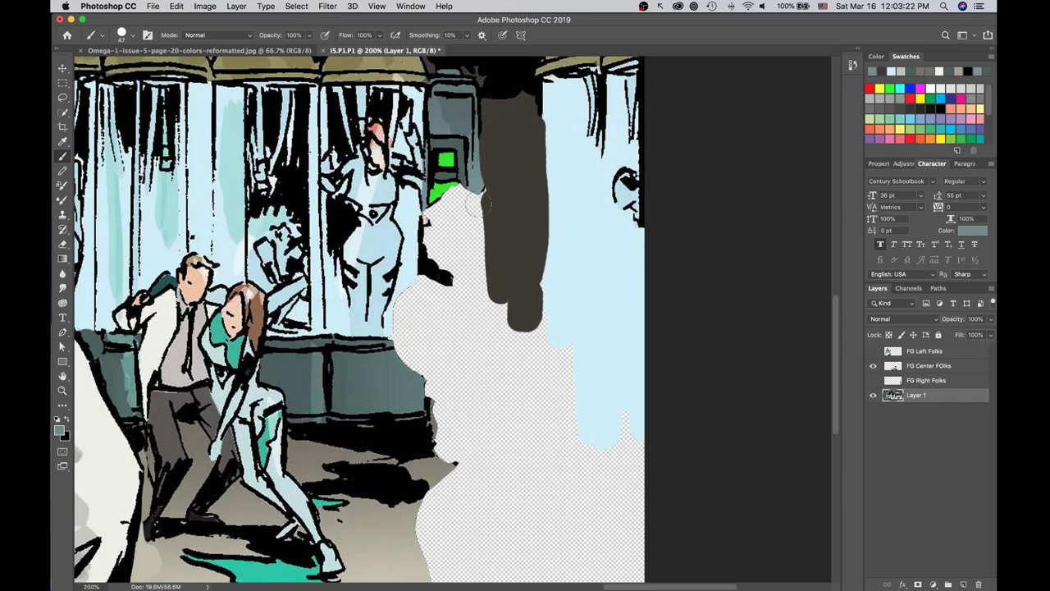
{"action": "left_click", "coordinate": [480, 202]}
{"action": "mouse_move", "coordinate": [480, 202]}
{"action": "left_mouse_down"}
{"action": "mouse_move", "coordinate": [465, 203]}
{"action": "mouse_move", "coordinate": [481, 283]}
{"action": "mouse_move", "coordinate": [473, 200]}
{"action": "mouse_move", "coordinate": [465, 210]}
{"action": "left_mouse_up"}
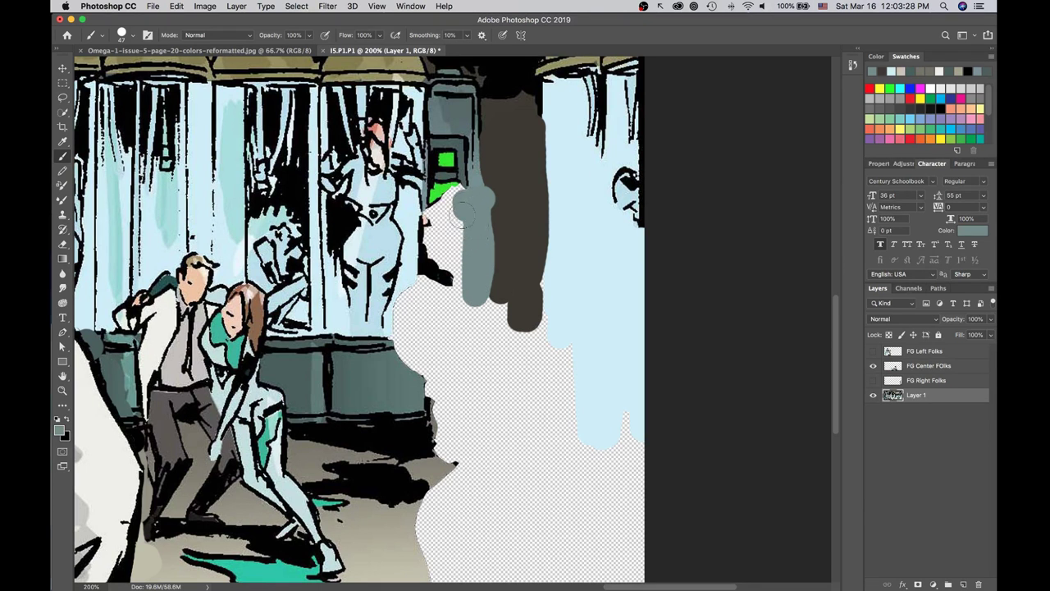
Try cloning green with a 38 px Clone Stamp, undo it, and sample the bright green instead.
{"action": "key", "text": "s"}
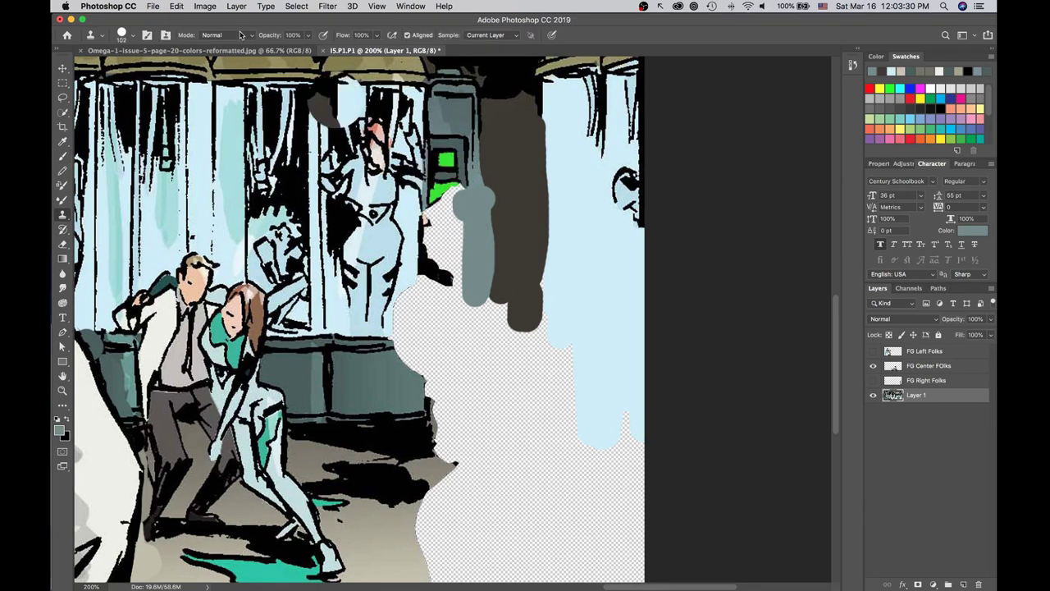
{"action": "left_click", "coordinate": [134, 38]}
{"action": "left_click_drag", "start_coordinate": [146, 73], "coordinate": [127, 73]}
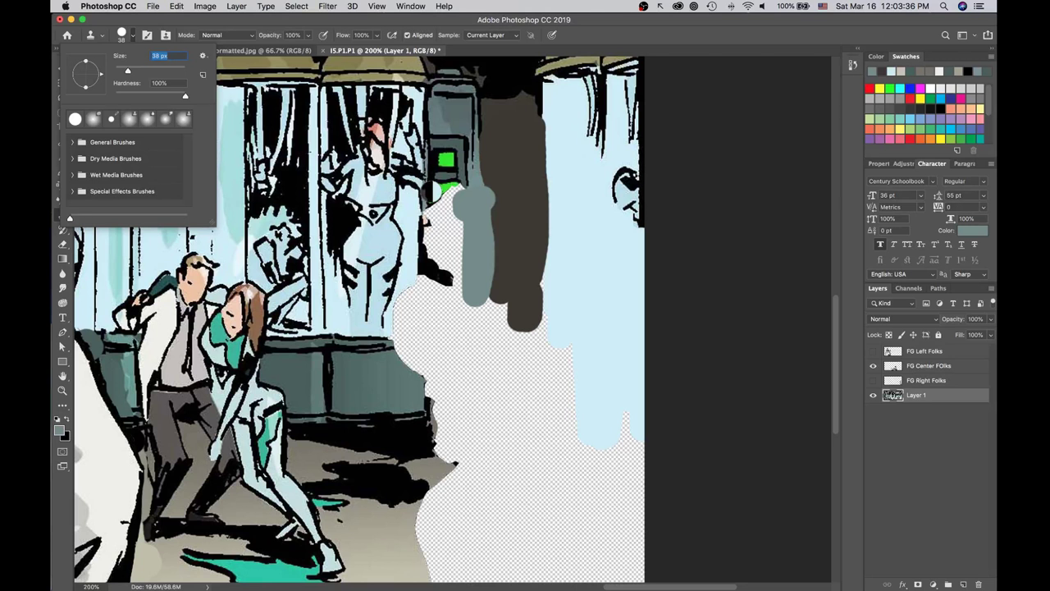
{"action": "left_click", "coordinate": [438, 192]}
{"action": "left_click_drag", "start_coordinate": [438, 191], "coordinate": [450, 192]}
{"action": "key", "text": "super+z"}
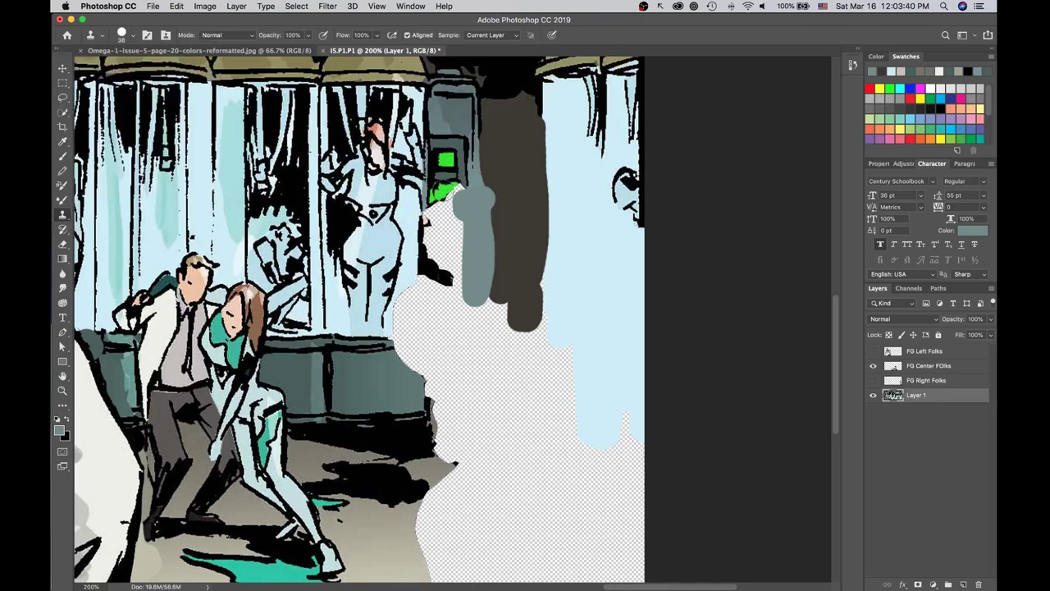
{"action": "key", "text": "i"}
{"action": "left_click", "coordinate": [443, 192]}
{"action": "key", "text": "b"}
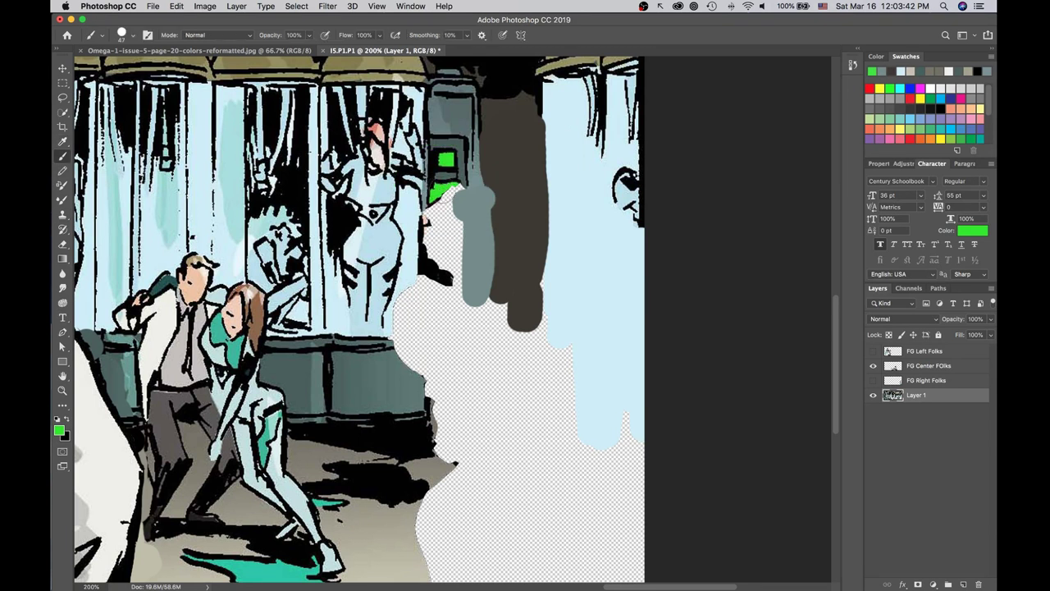
Shrink the brush to 17 px and extend the green patch downward.
{"action": "left_click", "coordinate": [133, 37]}
{"action": "left_click_drag", "start_coordinate": [132, 74], "coordinate": [121, 73]}
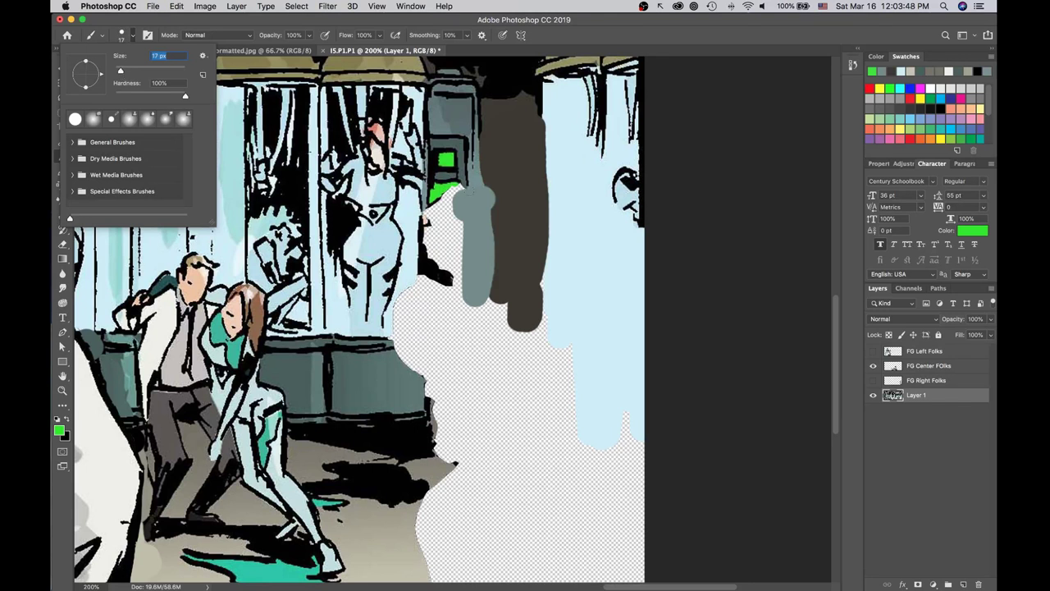
{"action": "key", "text": "Return"}
{"action": "left_click_drag", "start_coordinate": [458, 197], "coordinate": [448, 194]}
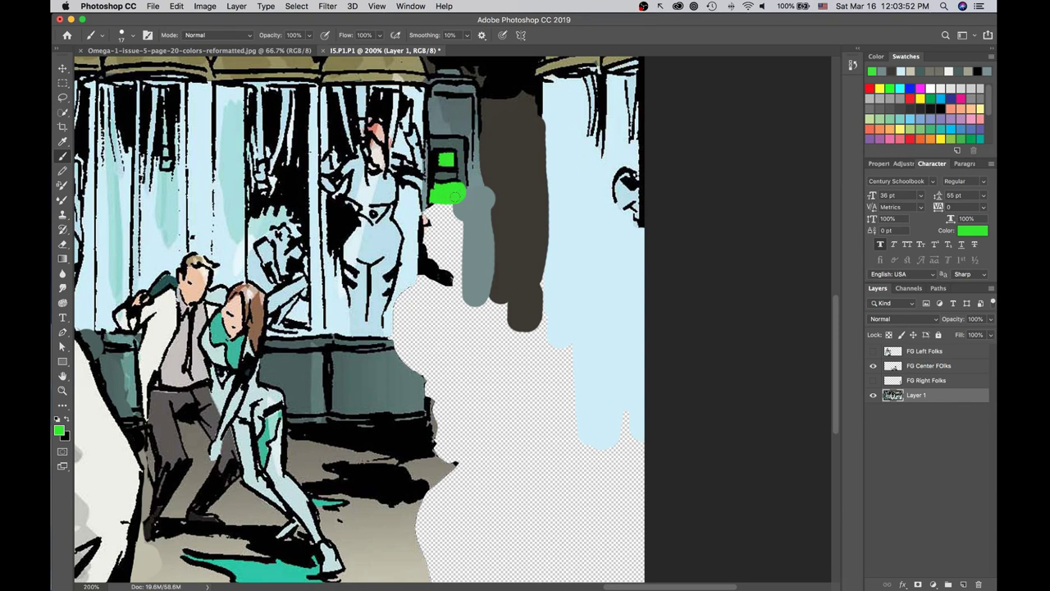
Sample the grey-teal and paint a strip just below the green patch, then zoom to 400%.
{"action": "key", "text": "i"}
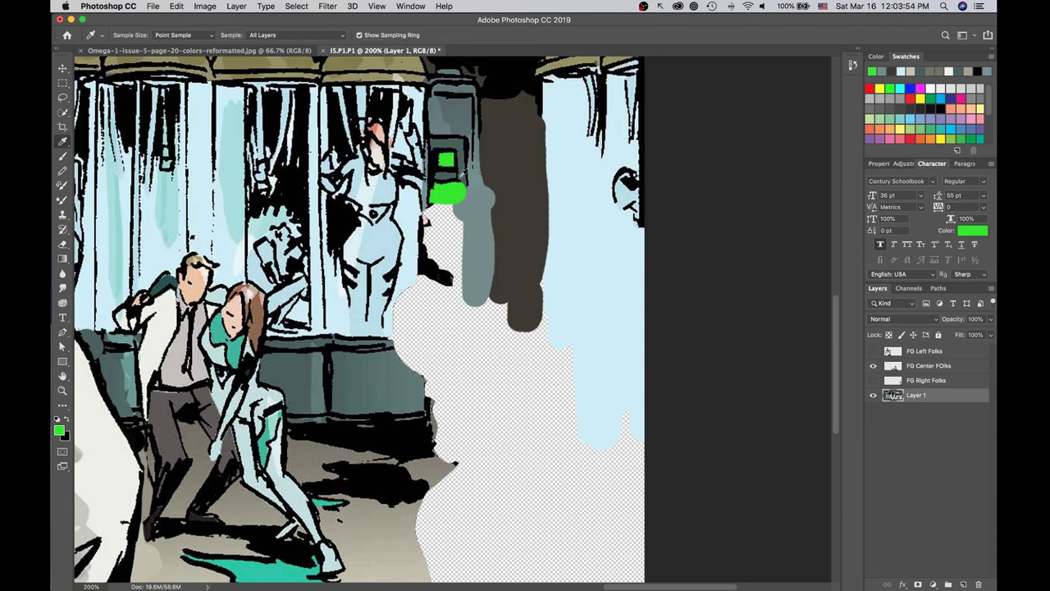
{"action": "left_click", "coordinate": [461, 148]}
{"action": "key", "text": "b"}
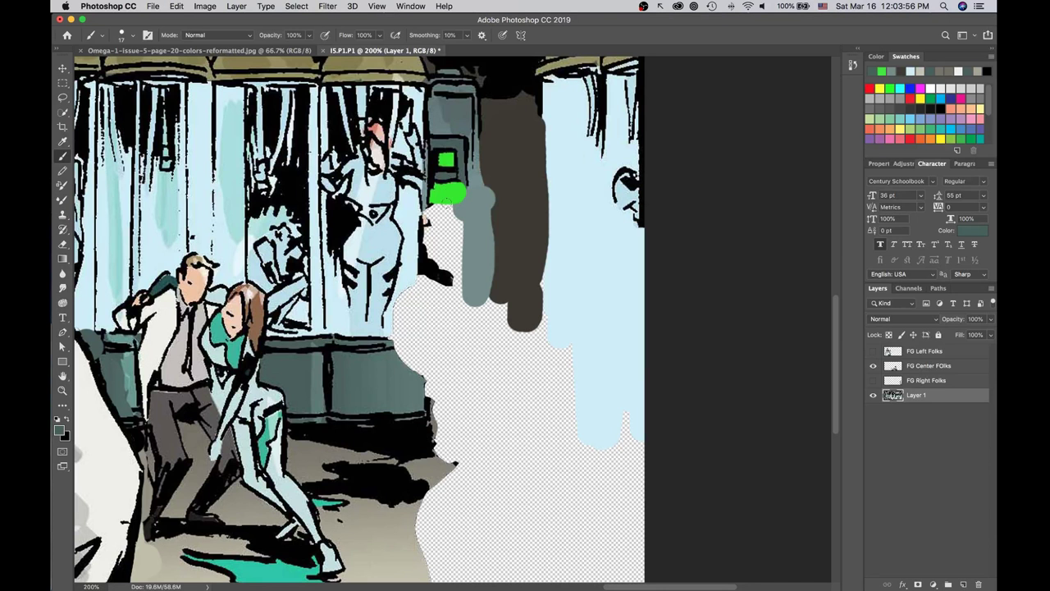
{"action": "left_click_drag", "start_coordinate": [439, 207], "coordinate": [458, 206]}
{"action": "key", "text": "super+equal"}
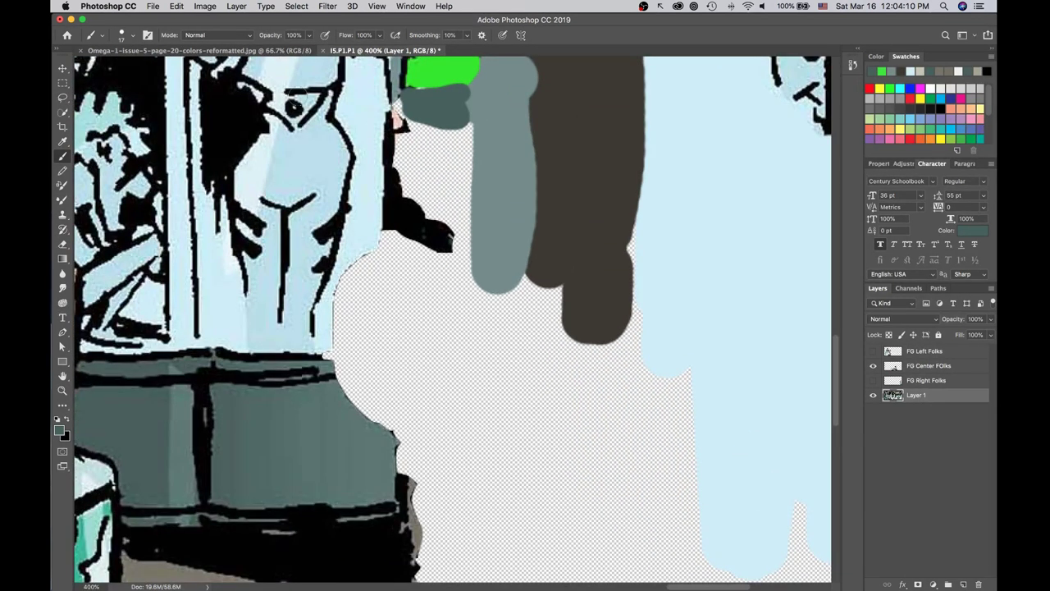
{"action": "key", "text": "l"}
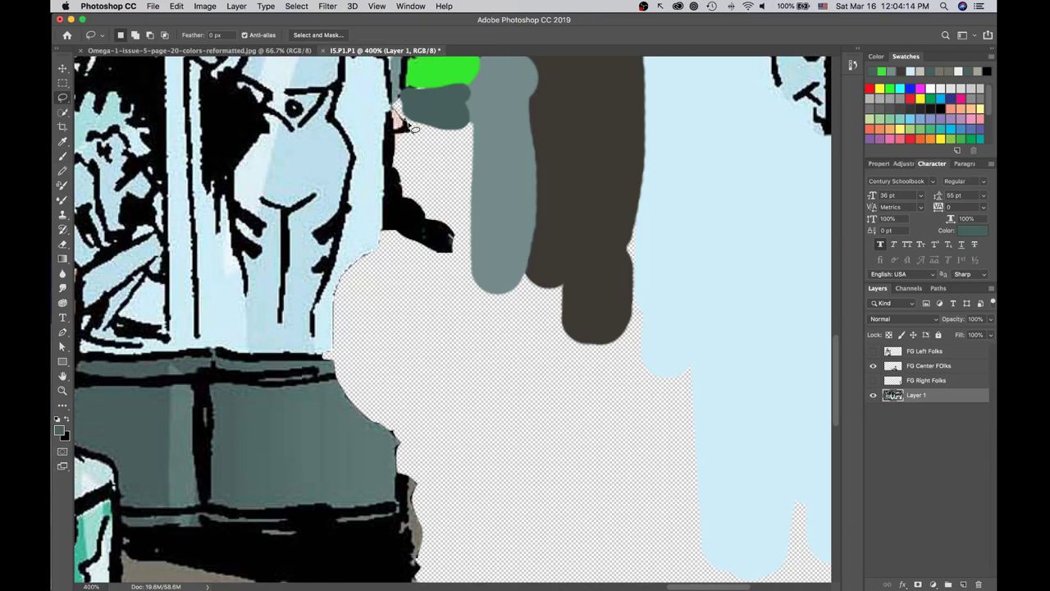
Cut a sliver along the dark edge from Layer 1 and paste it into place above FG Right Folks.
{"action": "left_click_drag", "start_coordinate": [396, 161], "coordinate": [397, 116]}
{"action": "key", "text": "super+x"}
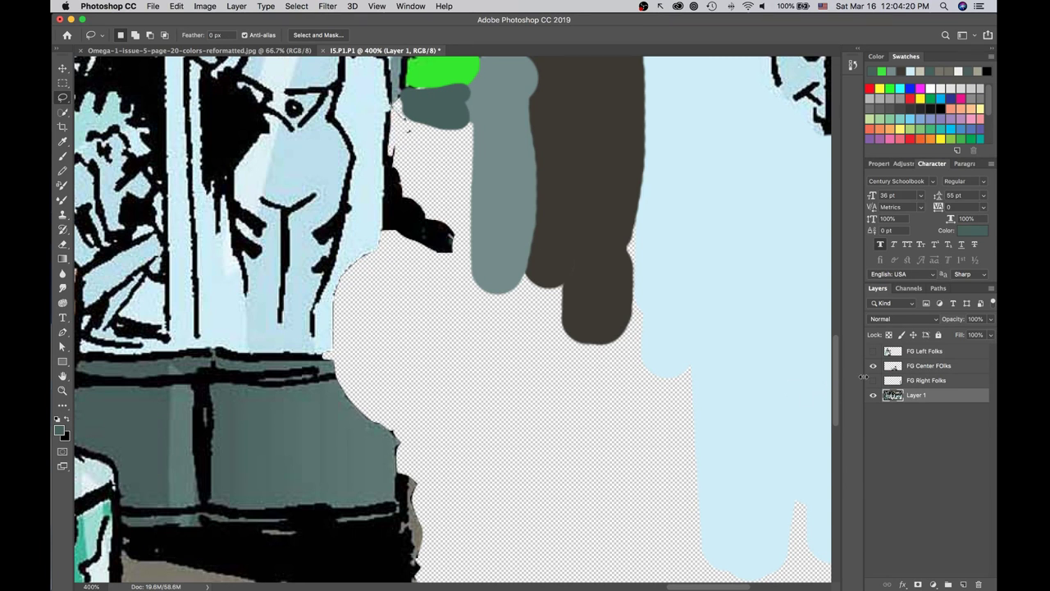
{"action": "left_click", "coordinate": [874, 382]}
{"action": "left_click", "coordinate": [925, 382]}
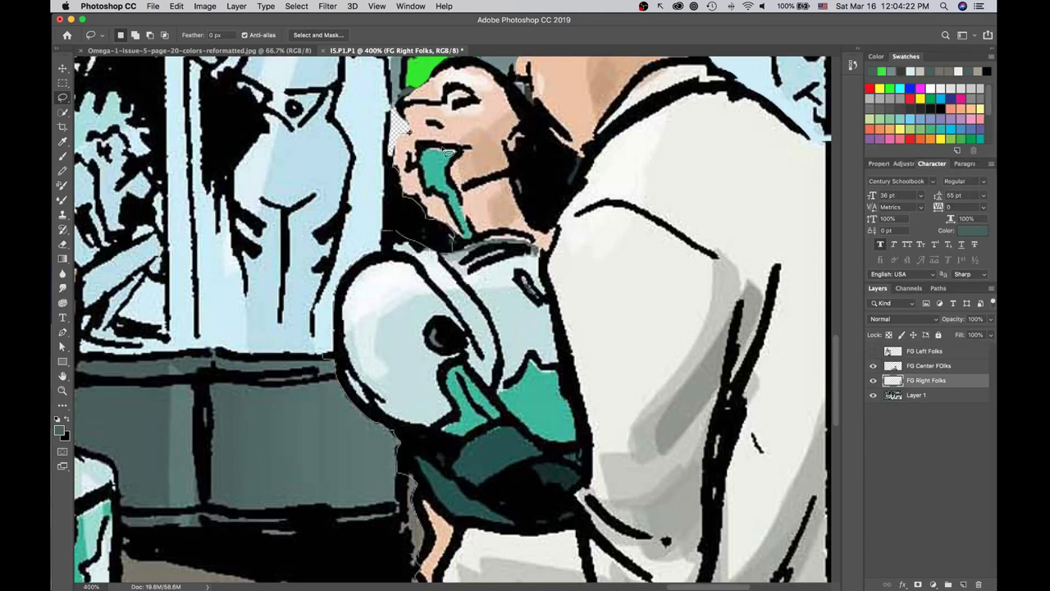
{"action": "key", "text": "super+v"}
{"action": "left_click_drag", "start_coordinate": [450, 312], "coordinate": [397, 123]}
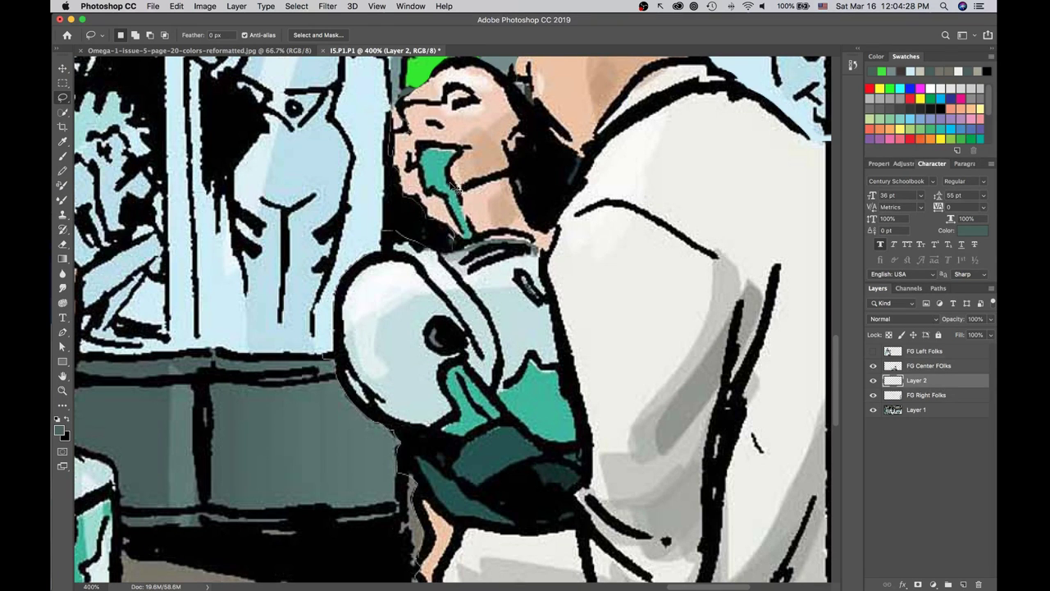
Merge the pasted sliver into one layer named FG Right Folks and hide it.
{"action": "left_click", "coordinate": [929, 395], "text": "shift"}
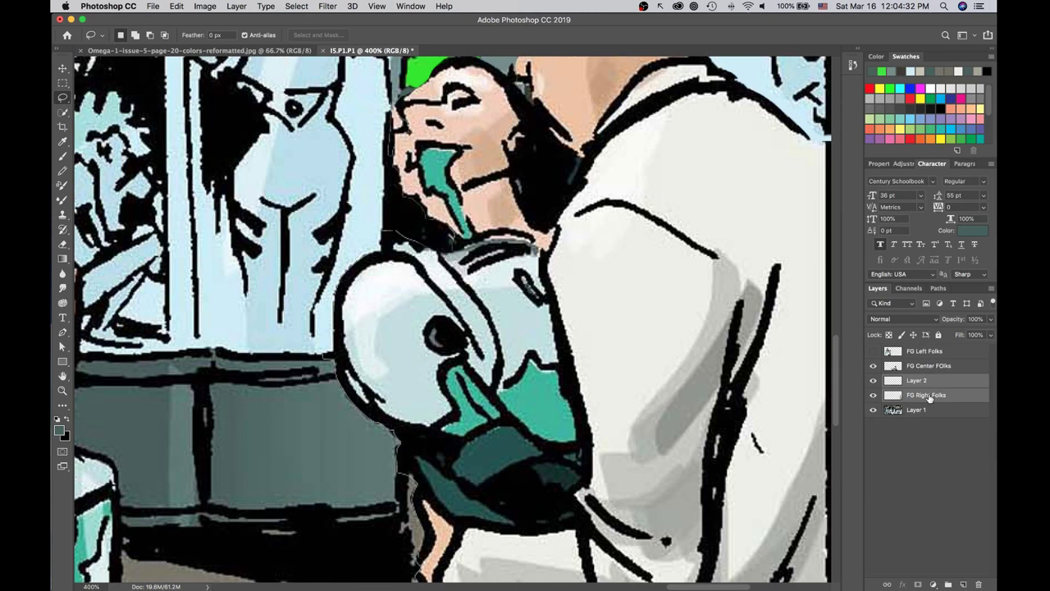
{"action": "right_click", "coordinate": [926, 383]}
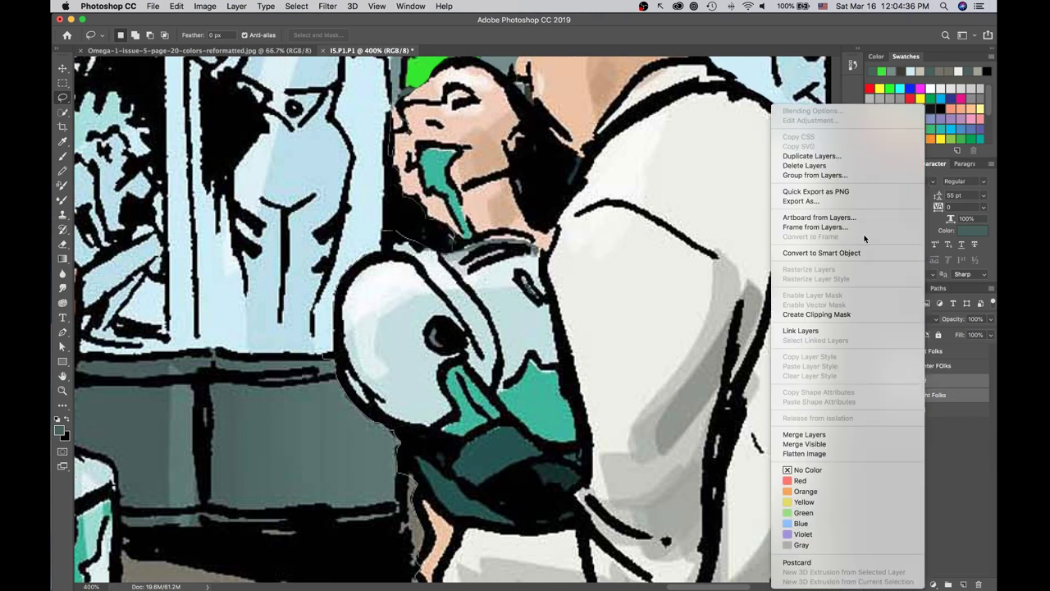
{"action": "left_click", "coordinate": [854, 434]}
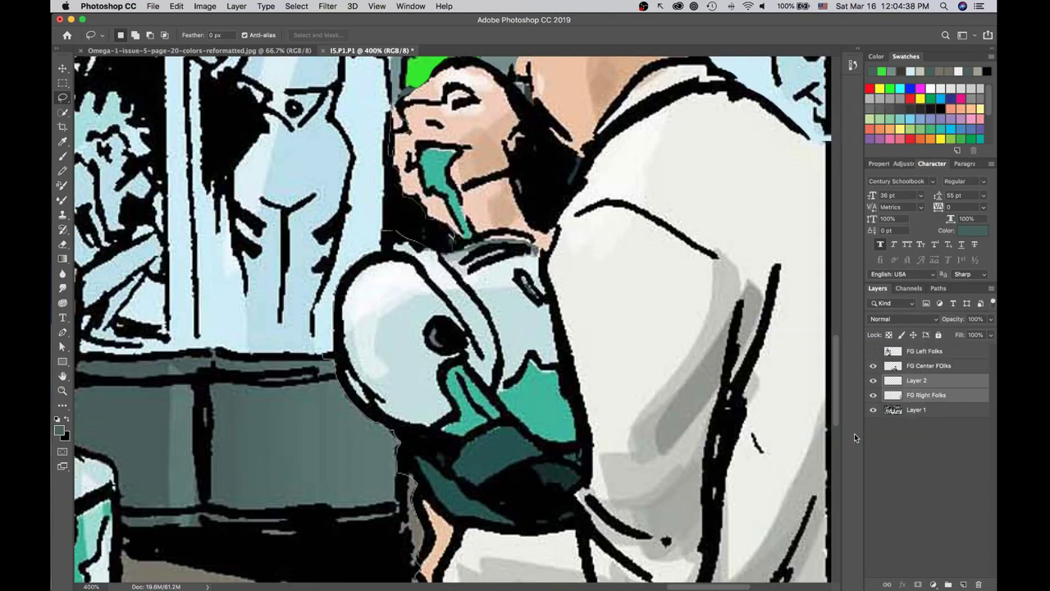
{"action": "double_click", "coordinate": [917, 381]}
{"action": "type", "text": "FG"}
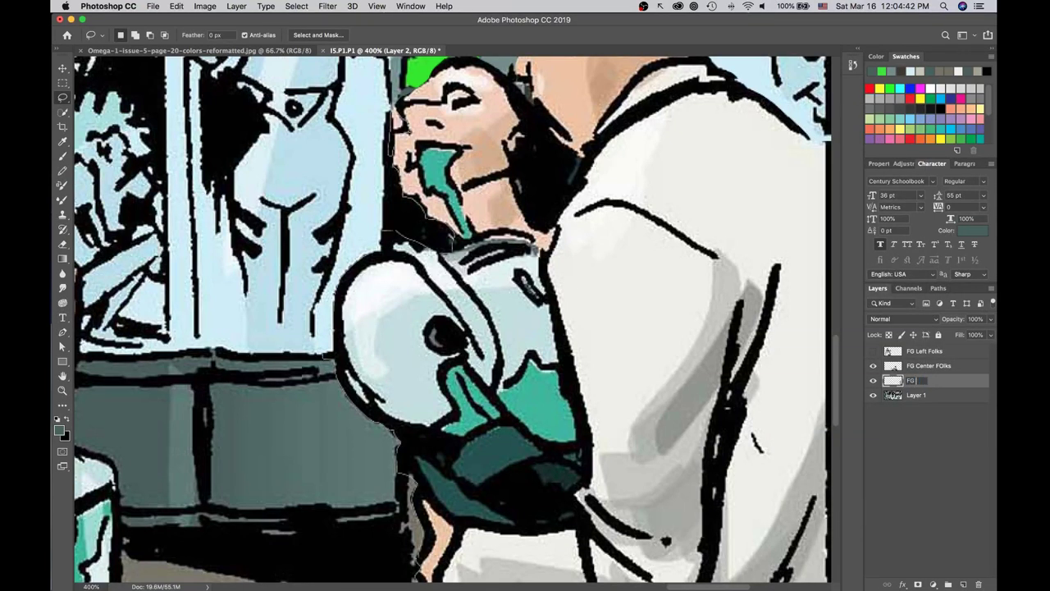
{"action": "type", "text": " Right Folks"}
{"action": "key", "text": "Return"}
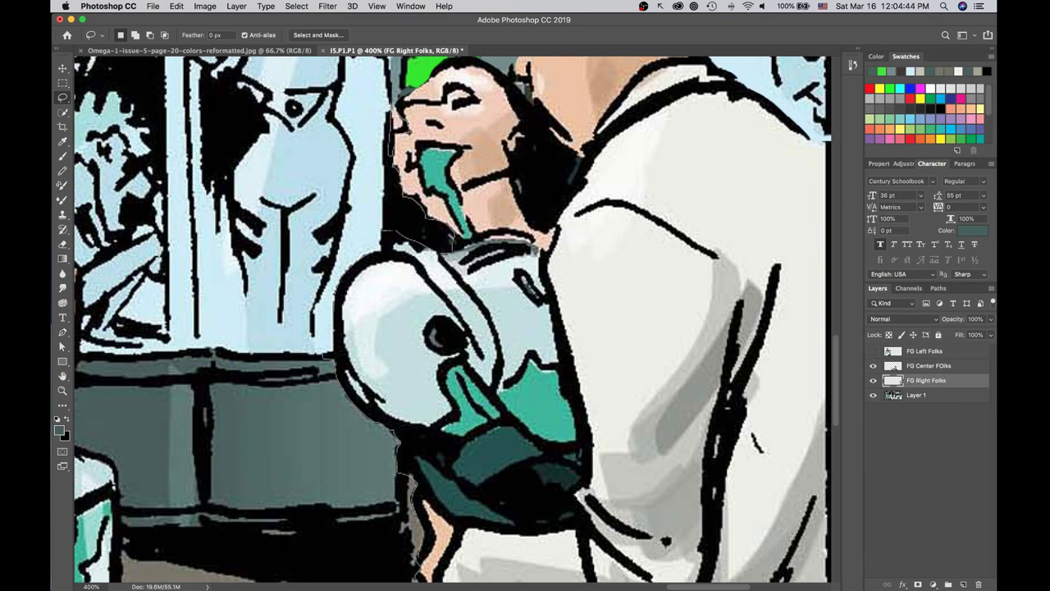
{"action": "left_click", "coordinate": [875, 381]}
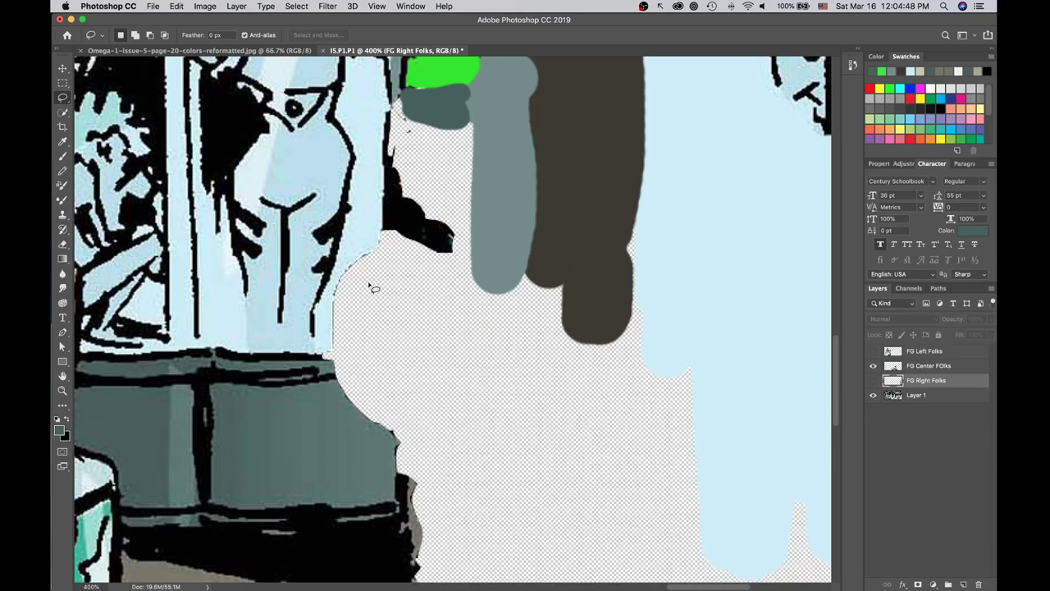
On Layer 1, paint sampled light blue along the face edge, redoing the first stroke.
{"action": "key", "text": "i"}
{"action": "left_click", "coordinate": [373, 196]}
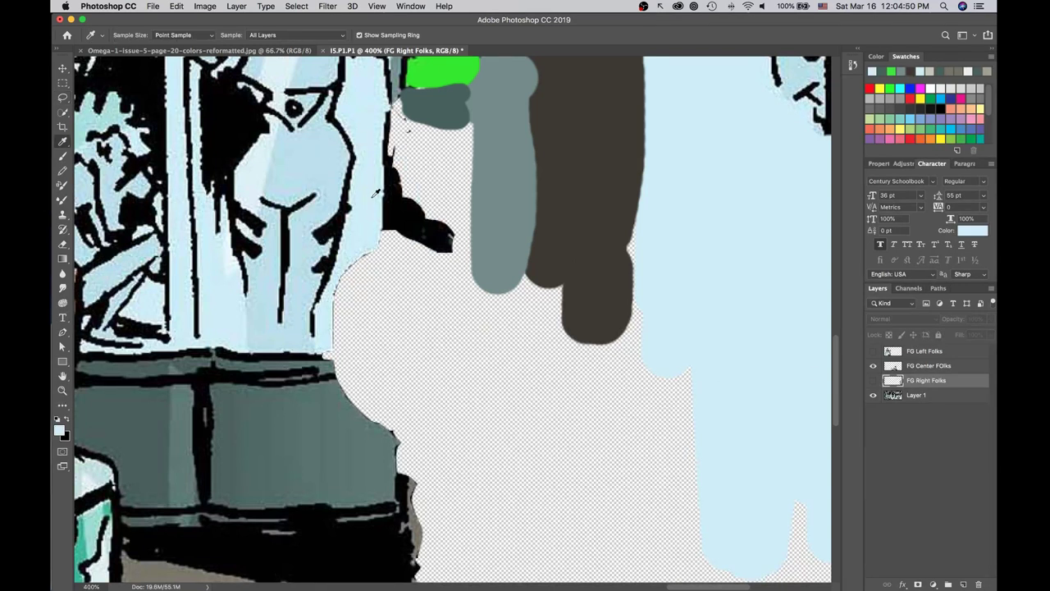
{"action": "key", "text": "b"}
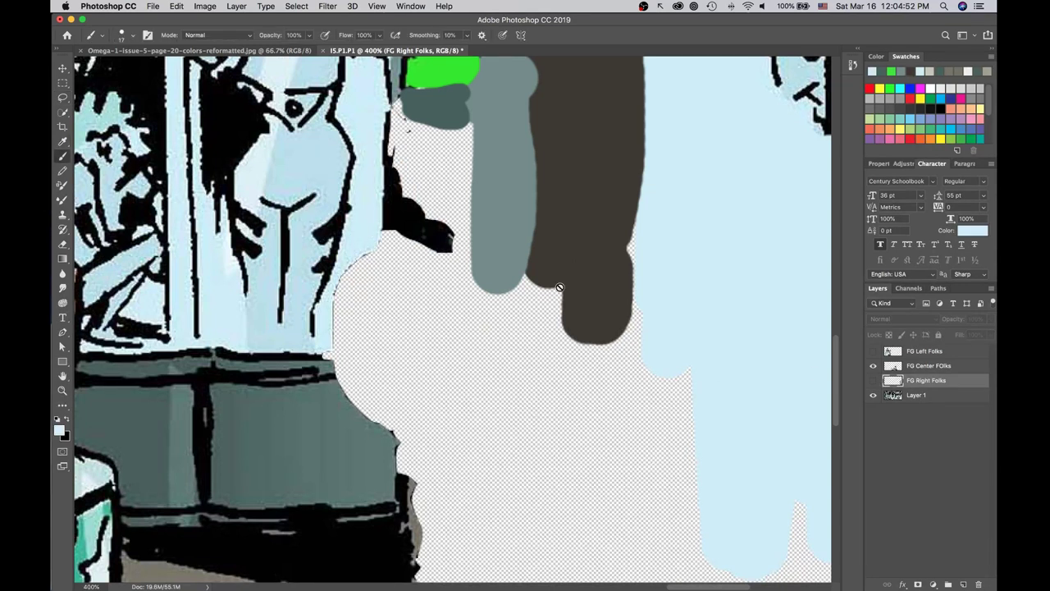
{"action": "left_click", "coordinate": [935, 397]}
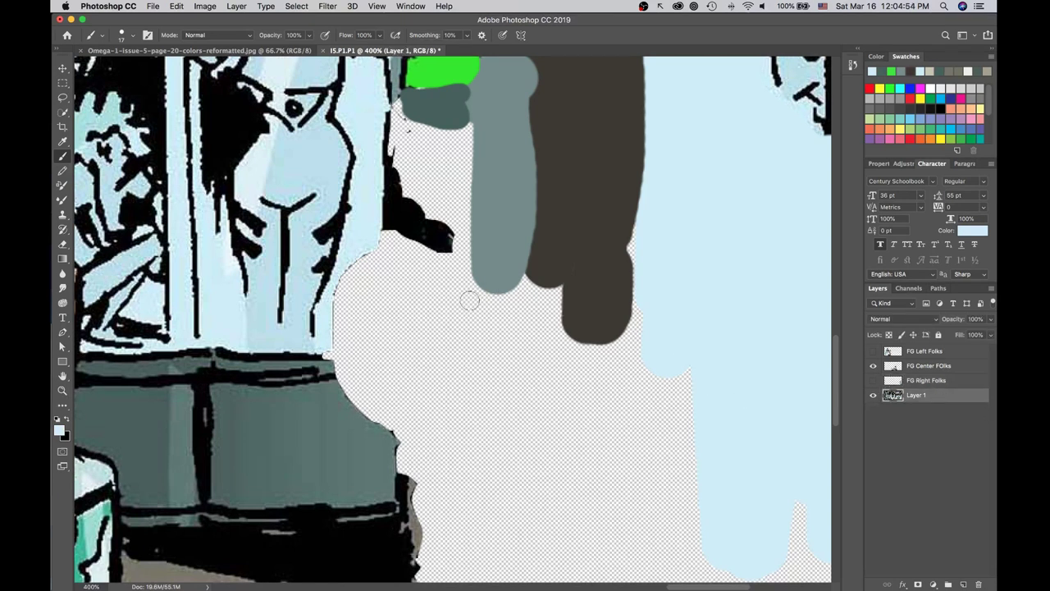
{"action": "mouse_move", "coordinate": [389, 254]}
{"action": "left_mouse_down"}
{"action": "mouse_move", "coordinate": [370, 231]}
{"action": "mouse_move", "coordinate": [383, 245]}
{"action": "mouse_move", "coordinate": [348, 270]}
{"action": "mouse_move", "coordinate": [334, 346]}
{"action": "mouse_move", "coordinate": [367, 265]}
{"action": "mouse_move", "coordinate": [355, 337]}
{"action": "mouse_move", "coordinate": [366, 255]}
{"action": "mouse_move", "coordinate": [378, 270]}
{"action": "mouse_move", "coordinate": [404, 237]}
{"action": "mouse_move", "coordinate": [380, 234]}
{"action": "mouse_move", "coordinate": [412, 241]}
{"action": "left_mouse_up"}
{"action": "key", "text": "super+z"}
{"action": "key", "text": "super+z"}
{"action": "mouse_move", "coordinate": [376, 239]}
{"action": "left_mouse_down"}
{"action": "mouse_move", "coordinate": [338, 304]}
{"action": "mouse_move", "coordinate": [359, 256]}
{"action": "mouse_move", "coordinate": [334, 338]}
{"action": "mouse_move", "coordinate": [392, 257]}
{"action": "mouse_move", "coordinate": [345, 342]}
{"action": "mouse_move", "coordinate": [399, 325]}
{"action": "mouse_move", "coordinate": [382, 299]}
{"action": "mouse_move", "coordinate": [381, 323]}
{"action": "mouse_move", "coordinate": [410, 266]}
{"action": "mouse_move", "coordinate": [389, 243]}
{"action": "mouse_move", "coordinate": [396, 288]}
{"action": "left_mouse_up"}
Sample black and paint it into the gap beside the face.
{"action": "key", "text": "l"}
{"action": "key", "text": "i"}
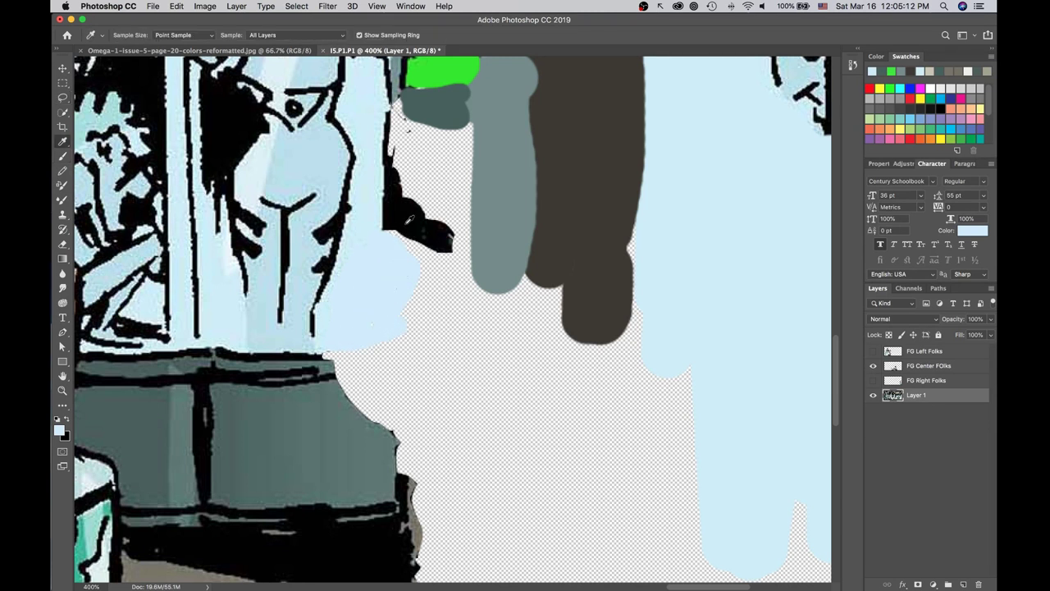
{"action": "left_click", "coordinate": [405, 217]}
{"action": "key", "text": "b"}
{"action": "mouse_move", "coordinate": [406, 219]}
{"action": "left_mouse_down"}
{"action": "mouse_move", "coordinate": [389, 237]}
{"action": "mouse_move", "coordinate": [448, 255]}
{"action": "mouse_move", "coordinate": [443, 223]}
{"action": "mouse_move", "coordinate": [399, 171]}
{"action": "mouse_move", "coordinate": [390, 109]}
{"action": "mouse_move", "coordinate": [415, 189]}
{"action": "mouse_move", "coordinate": [449, 218]}
{"action": "left_mouse_up"}
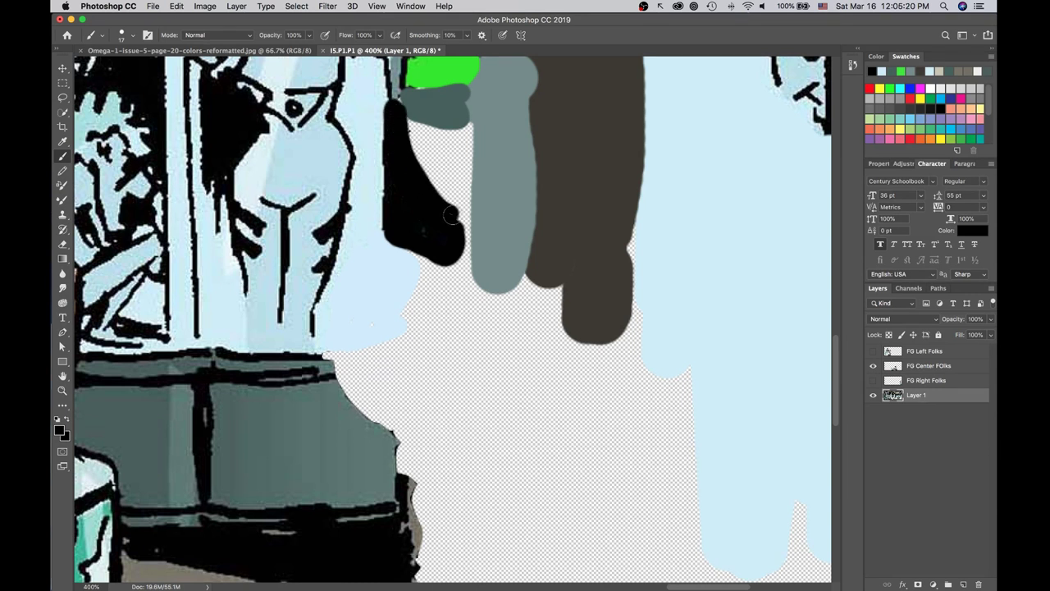
Paint sampled grey-green over the black shape and down along the wall edge.
{"action": "key", "text": "i"}
{"action": "left_click", "coordinate": [443, 117]}
{"action": "key", "text": "b"}
{"action": "mouse_move", "coordinate": [425, 132]}
{"action": "left_mouse_down"}
{"action": "mouse_move", "coordinate": [461, 111]}
{"action": "mouse_move", "coordinate": [464, 209]}
{"action": "mouse_move", "coordinate": [454, 107]}
{"action": "mouse_move", "coordinate": [428, 169]}
{"action": "mouse_move", "coordinate": [438, 195]}
{"action": "mouse_move", "coordinate": [436, 162]}
{"action": "mouse_move", "coordinate": [450, 183]}
{"action": "mouse_move", "coordinate": [413, 150]}
{"action": "mouse_move", "coordinate": [466, 244]}
{"action": "left_mouse_up"}
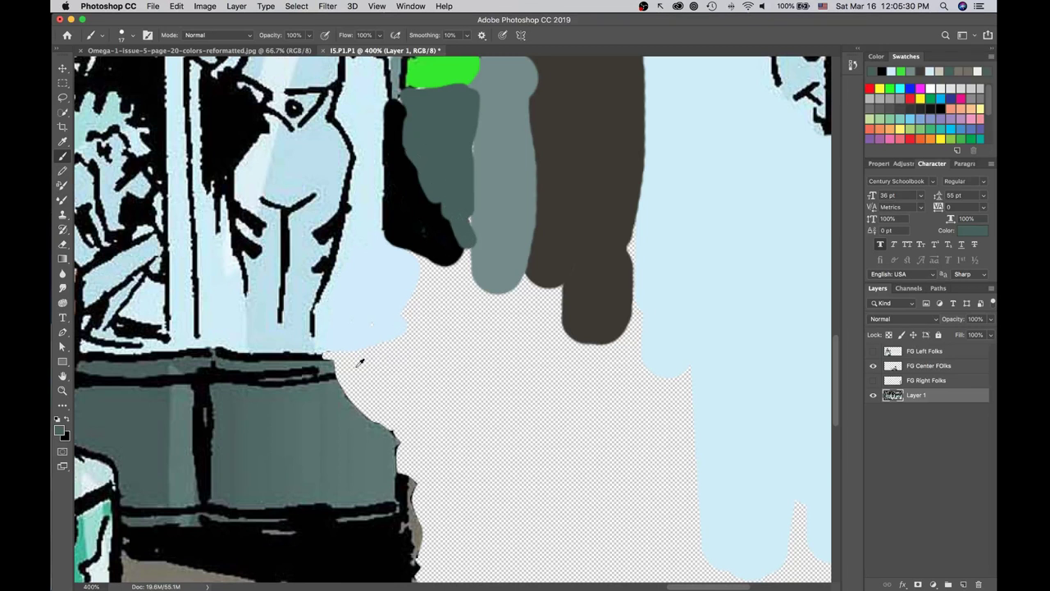
{"action": "key", "text": "i"}
{"action": "left_click", "coordinate": [317, 420]}
{"action": "key", "text": "b"}
{"action": "mouse_move", "coordinate": [326, 354]}
{"action": "left_mouse_down"}
{"action": "mouse_move", "coordinate": [399, 441]}
{"action": "mouse_move", "coordinate": [401, 460]}
{"action": "mouse_move", "coordinate": [395, 430]}
{"action": "mouse_move", "coordinate": [370, 414]}
{"action": "mouse_move", "coordinate": [345, 362]}
{"action": "left_mouse_up"}
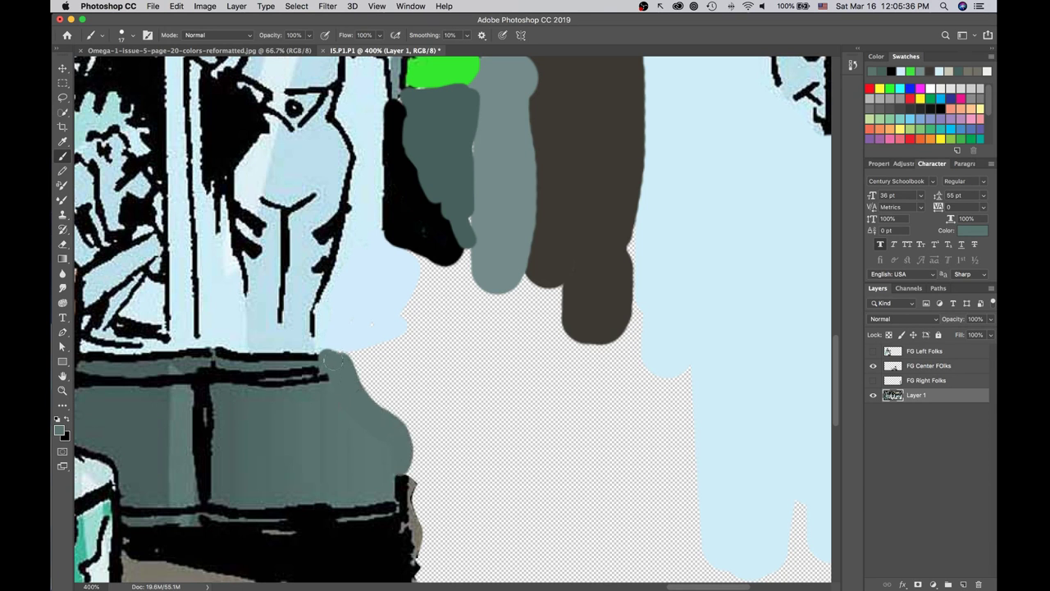
{"action": "key", "text": "s"}
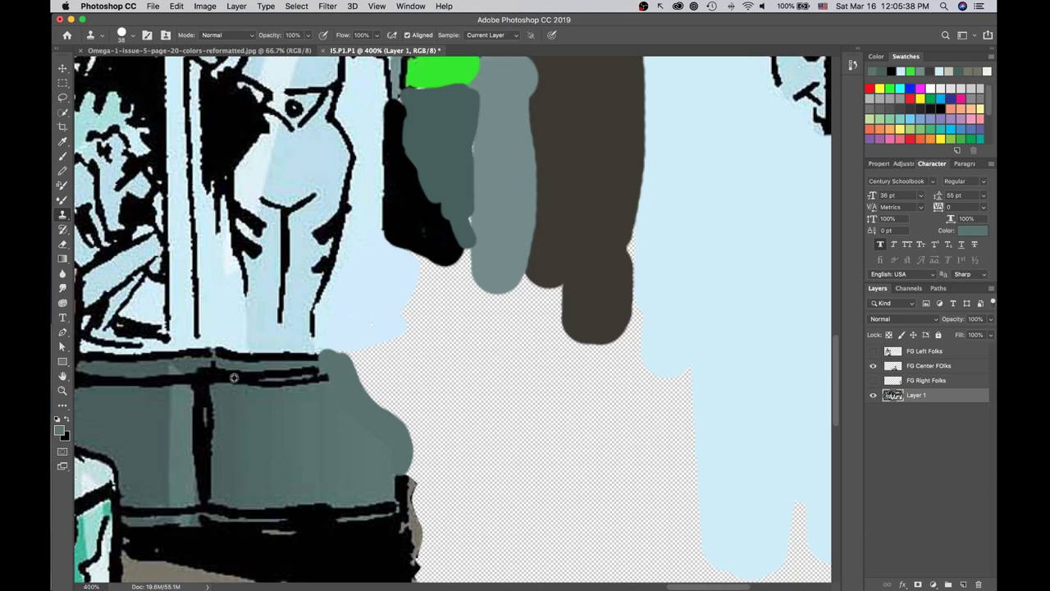
Clone the dark wall stripe rightward, then paint tan floor colour into the gap below, zooming to 300%.
{"action": "left_click", "coordinate": [255, 377], "text": "alt"}
{"action": "mouse_move", "coordinate": [322, 376]}
{"action": "left_mouse_down"}
{"action": "mouse_move", "coordinate": [406, 374]}
{"action": "mouse_move", "coordinate": [341, 373]}
{"action": "mouse_move", "coordinate": [417, 360]}
{"action": "mouse_move", "coordinate": [374, 396]}
{"action": "mouse_move", "coordinate": [424, 394]}
{"action": "mouse_move", "coordinate": [405, 424]}
{"action": "mouse_move", "coordinate": [414, 462]}
{"action": "mouse_move", "coordinate": [435, 401]}
{"action": "mouse_move", "coordinate": [438, 427]}
{"action": "left_mouse_up"}
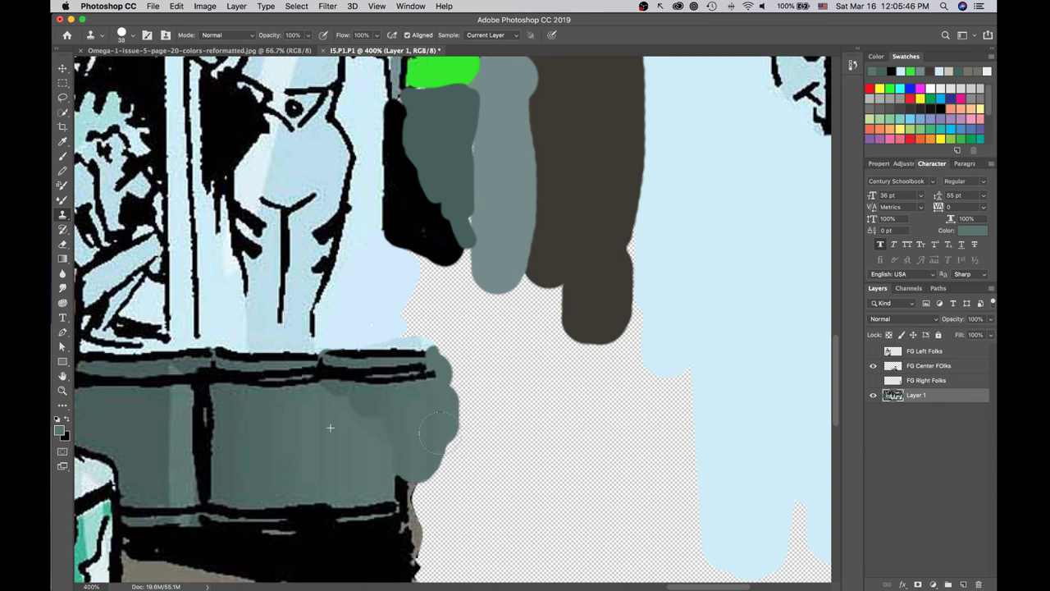
{"action": "key", "text": "i"}
{"action": "left_click", "coordinate": [164, 568]}
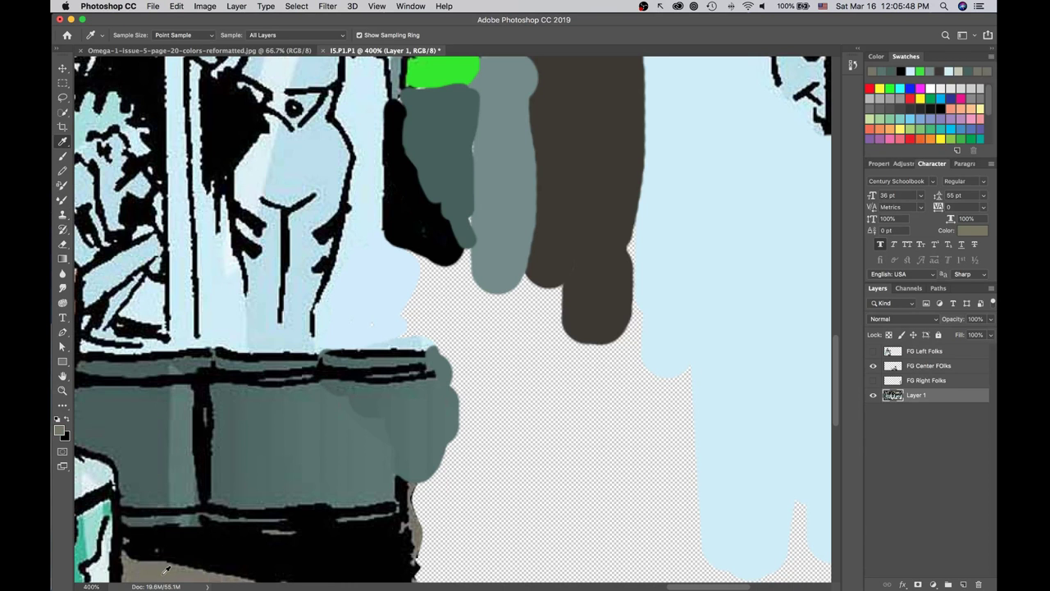
{"action": "key", "text": "b"}
{"action": "mouse_move", "coordinate": [405, 507]}
{"action": "left_mouse_down"}
{"action": "mouse_move", "coordinate": [420, 492]}
{"action": "mouse_move", "coordinate": [422, 573]}
{"action": "left_mouse_up"}
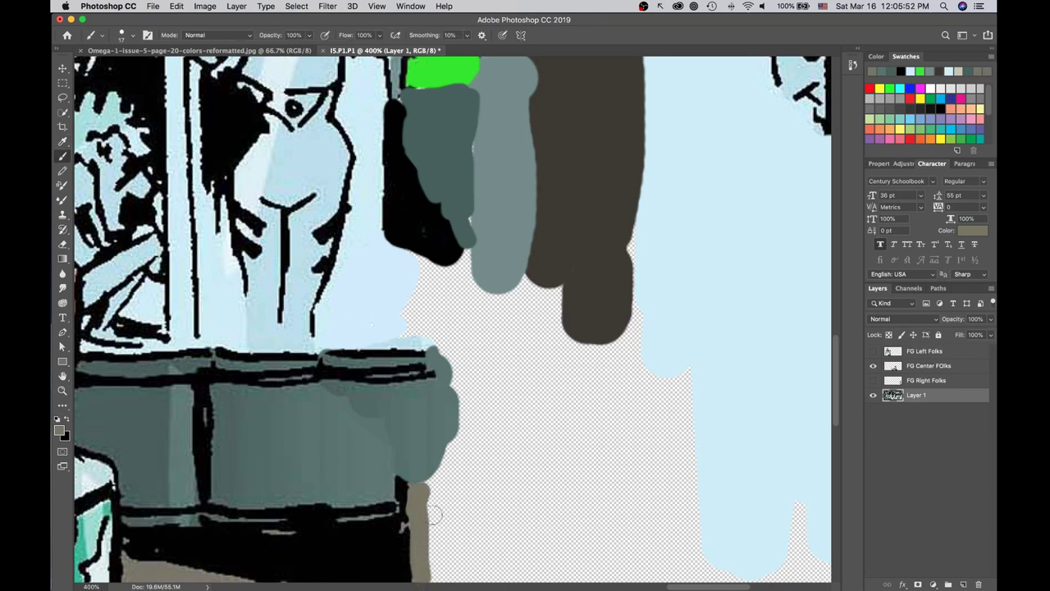
{"action": "key", "text": "super+minus"}
{"action": "mouse_move", "coordinate": [433, 516]}
{"action": "left_mouse_down"}
{"action": "mouse_move", "coordinate": [462, 533]}
{"action": "mouse_move", "coordinate": [434, 472]}
{"action": "mouse_move", "coordinate": [447, 440]}
{"action": "mouse_move", "coordinate": [461, 531]}
{"action": "mouse_move", "coordinate": [475, 529]}
{"action": "mouse_move", "coordinate": [445, 452]}
{"action": "mouse_move", "coordinate": [451, 424]}
{"action": "mouse_move", "coordinate": [469, 451]}
{"action": "mouse_move", "coordinate": [461, 528]}
{"action": "mouse_move", "coordinate": [461, 454]}
{"action": "mouse_move", "coordinate": [492, 525]}
{"action": "mouse_move", "coordinate": [460, 543]}
{"action": "left_mouse_up"}
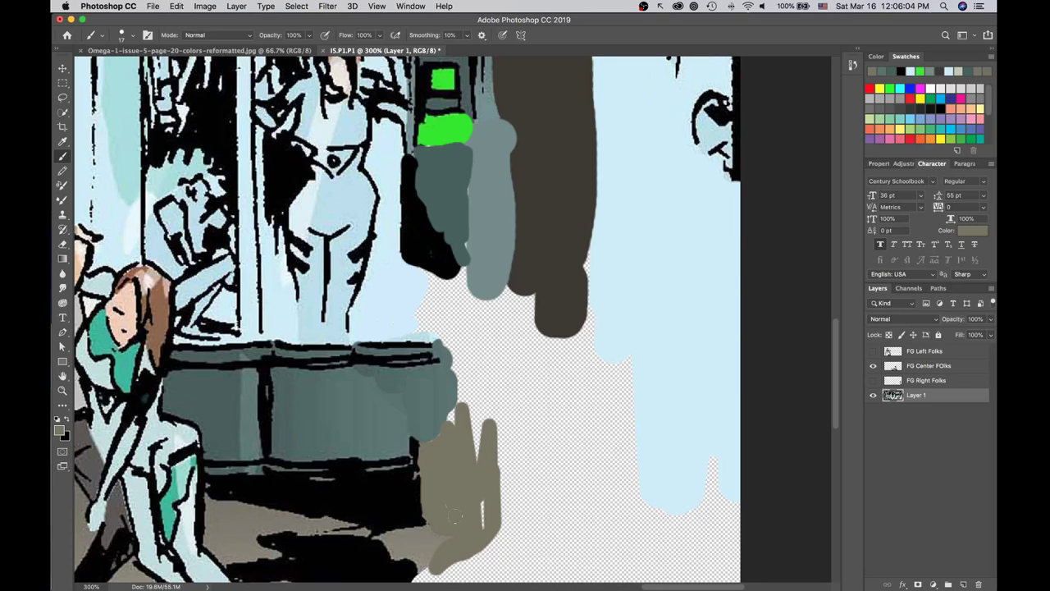
{"action": "key", "text": "l"}
{"action": "mouse_move", "coordinate": [837, 366]}
{"action": "left_mouse_down"}
{"action": "mouse_move", "coordinate": [832, 455]}
{"action": "mouse_move", "coordinate": [832, 441]}
{"action": "left_mouse_up"}
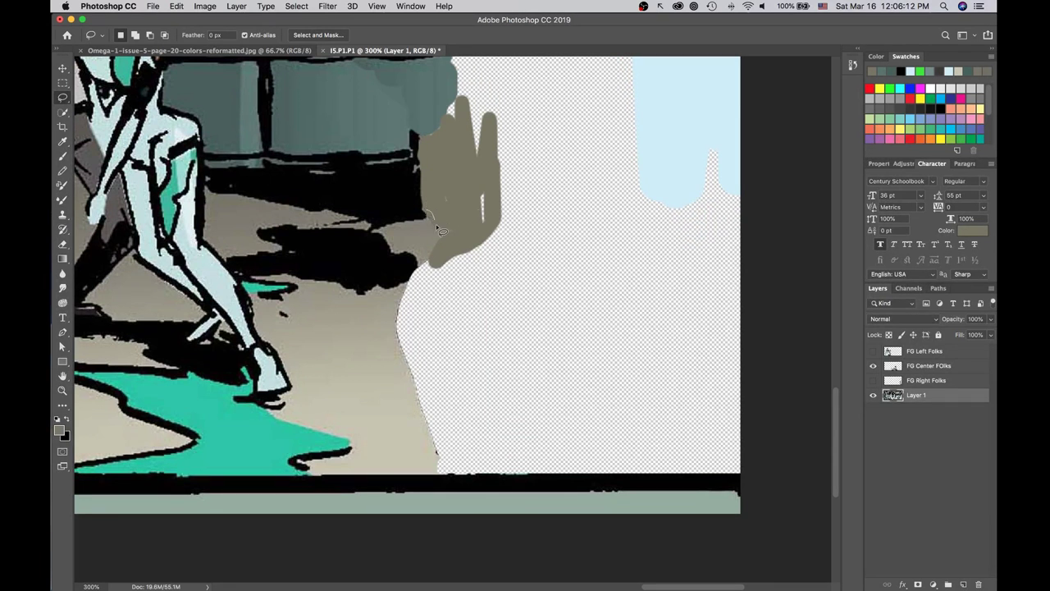
Lasso the gap around the hand and Paint Bucket-fill it with khaki.
{"action": "mouse_move", "coordinate": [437, 228]}
{"action": "left_mouse_down"}
{"action": "mouse_move", "coordinate": [407, 283]}
{"action": "mouse_move", "coordinate": [393, 349]}
{"action": "mouse_move", "coordinate": [443, 474]}
{"action": "left_mouse_up"}
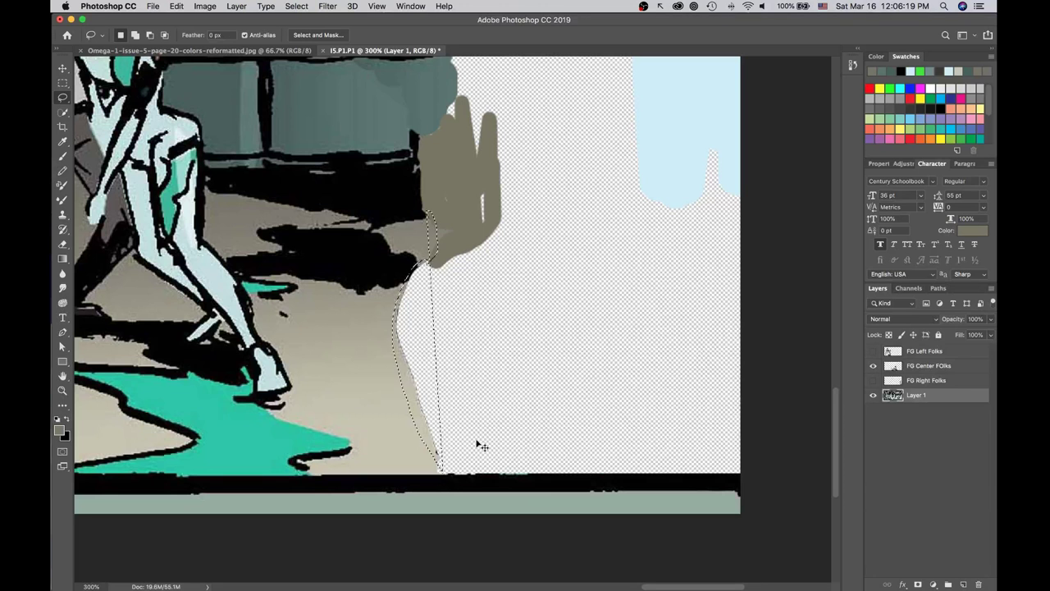
{"action": "mouse_move", "coordinate": [450, 234]}
{"action": "left_mouse_down"}
{"action": "mouse_move", "coordinate": [456, 242]}
{"action": "mouse_move", "coordinate": [415, 280]}
{"action": "mouse_move", "coordinate": [402, 320]}
{"action": "mouse_move", "coordinate": [461, 481]}
{"action": "mouse_move", "coordinate": [669, 504]}
{"action": "mouse_move", "coordinate": [709, 481]}
{"action": "left_mouse_up"}
{"action": "left_click", "coordinate": [443, 200]}
{"action": "mouse_move", "coordinate": [440, 198]}
{"action": "left_mouse_down"}
{"action": "mouse_move", "coordinate": [456, 235]}
{"action": "mouse_move", "coordinate": [410, 283]}
{"action": "mouse_move", "coordinate": [403, 335]}
{"action": "mouse_move", "coordinate": [447, 464]}
{"action": "mouse_move", "coordinate": [578, 476]}
{"action": "mouse_move", "coordinate": [679, 329]}
{"action": "mouse_move", "coordinate": [671, 238]}
{"action": "mouse_move", "coordinate": [496, 154]}
{"action": "left_mouse_up"}
{"action": "left_click_drag", "start_coordinate": [61, 259], "coordinate": [103, 272]}
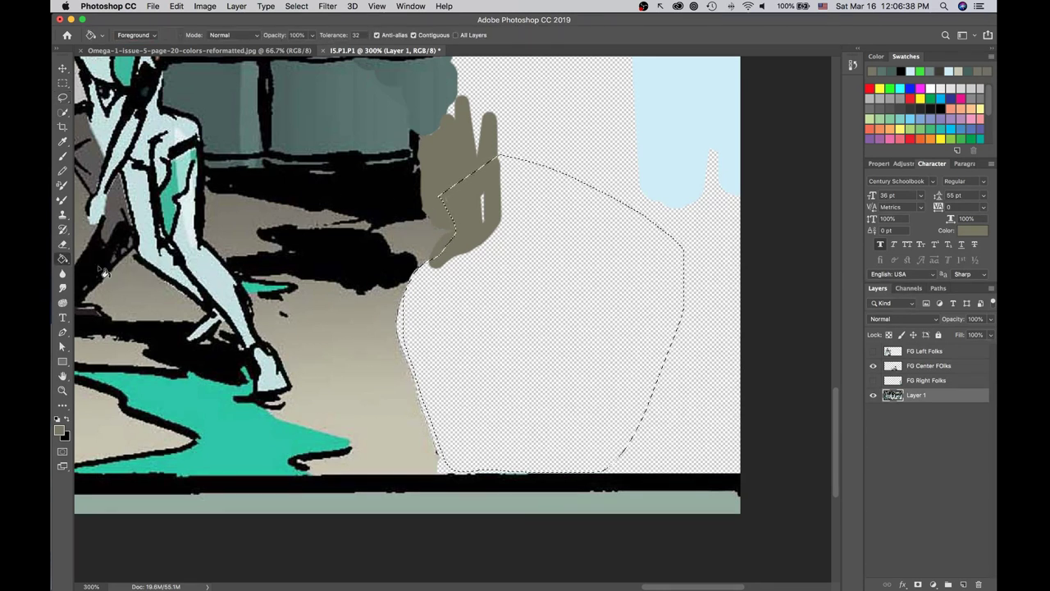
{"action": "left_click", "coordinate": [504, 270]}
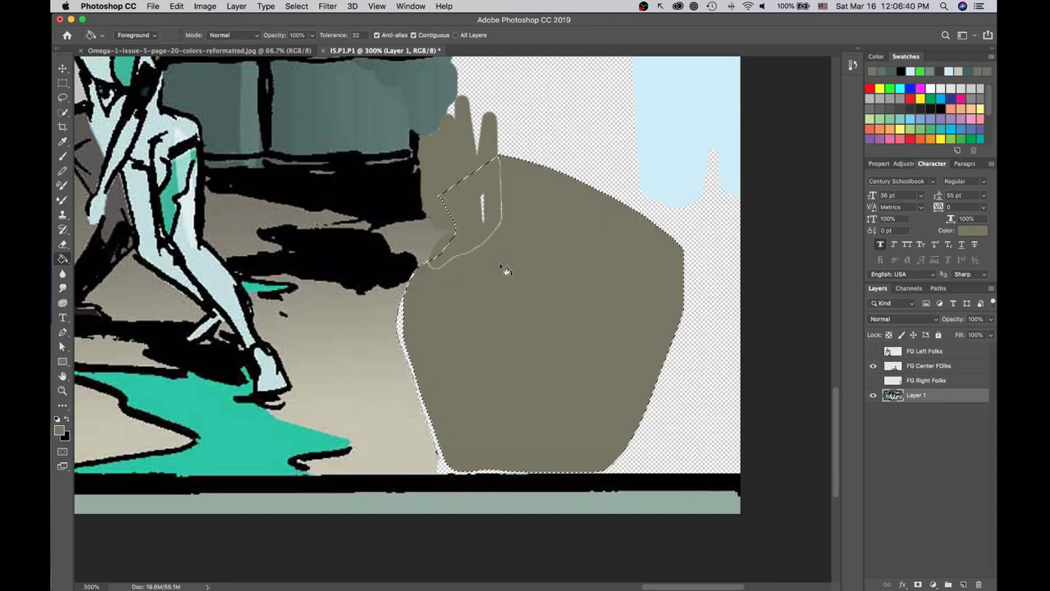
{"action": "left_click", "coordinate": [482, 210]}
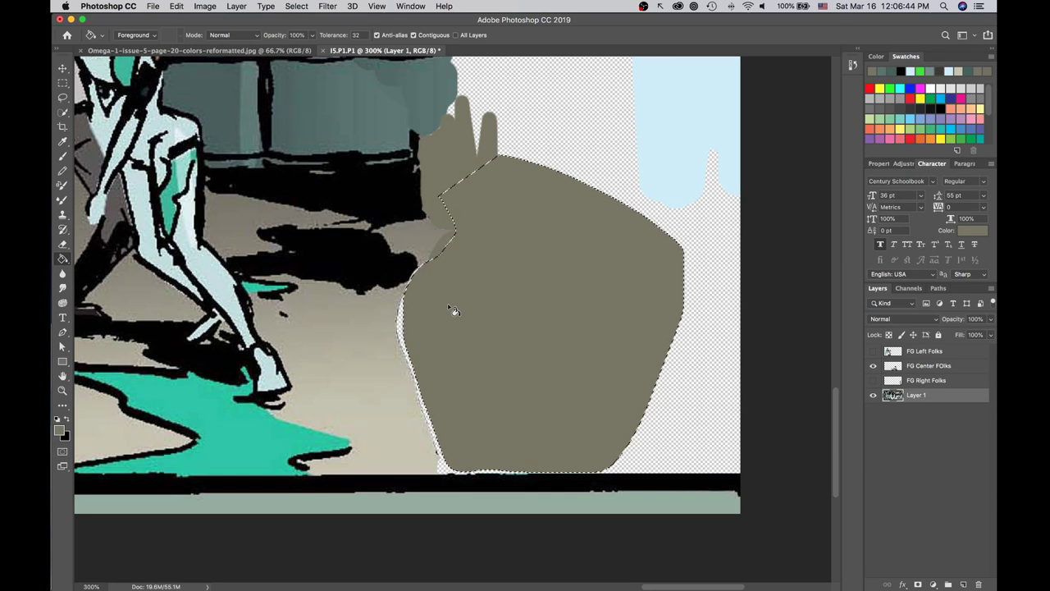
Deselect, then brush light beige floor colour along the khaki shape's left and bottom edges, zooming to 100%.
{"action": "key", "text": "m"}
{"action": "key", "text": "ctrl+d"}
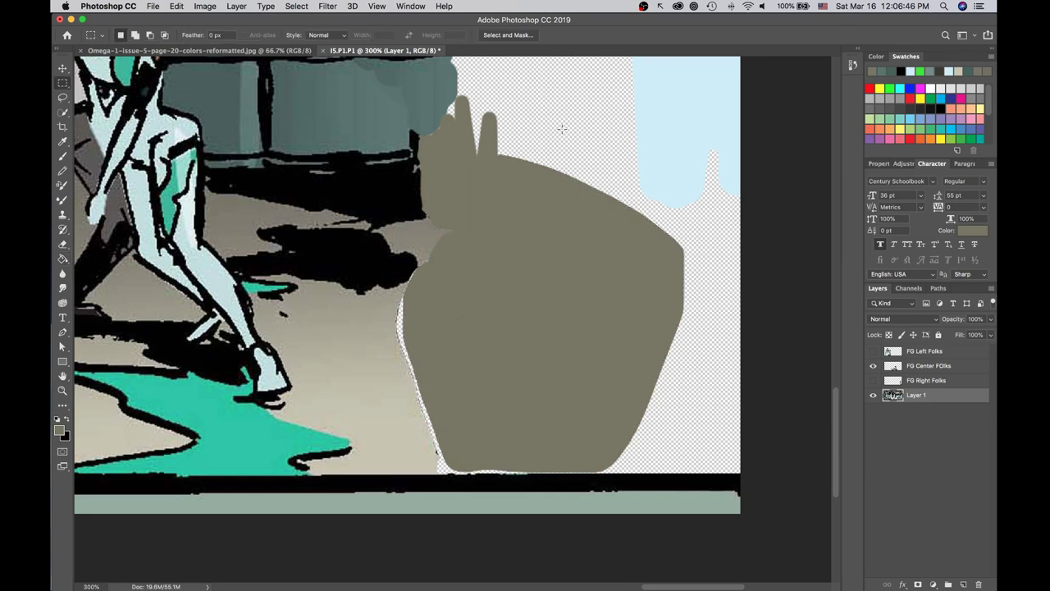
{"action": "key", "text": "b"}
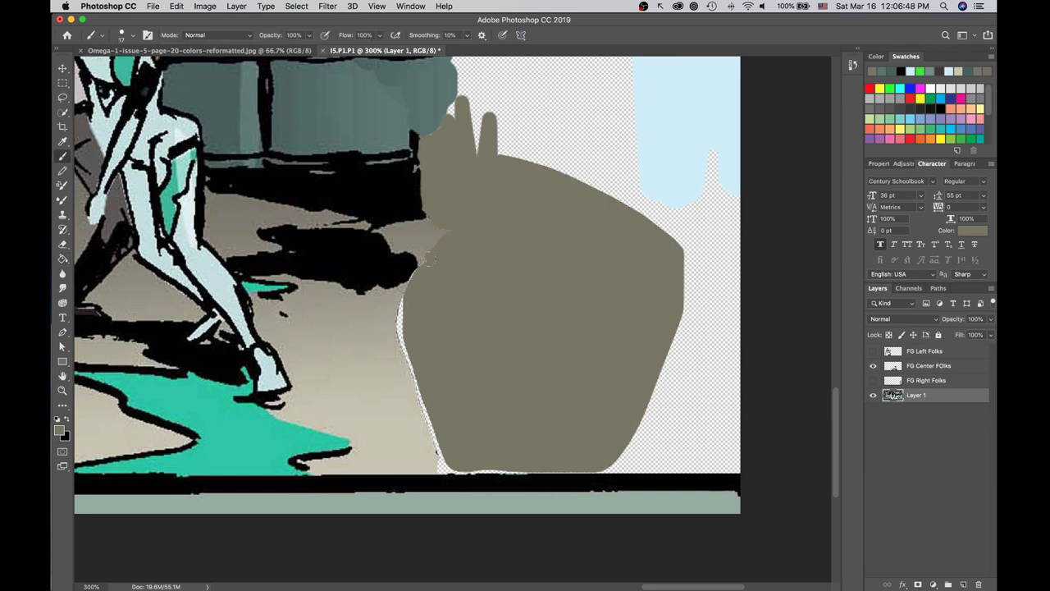
{"action": "left_click", "coordinate": [362, 381], "text": "alt"}
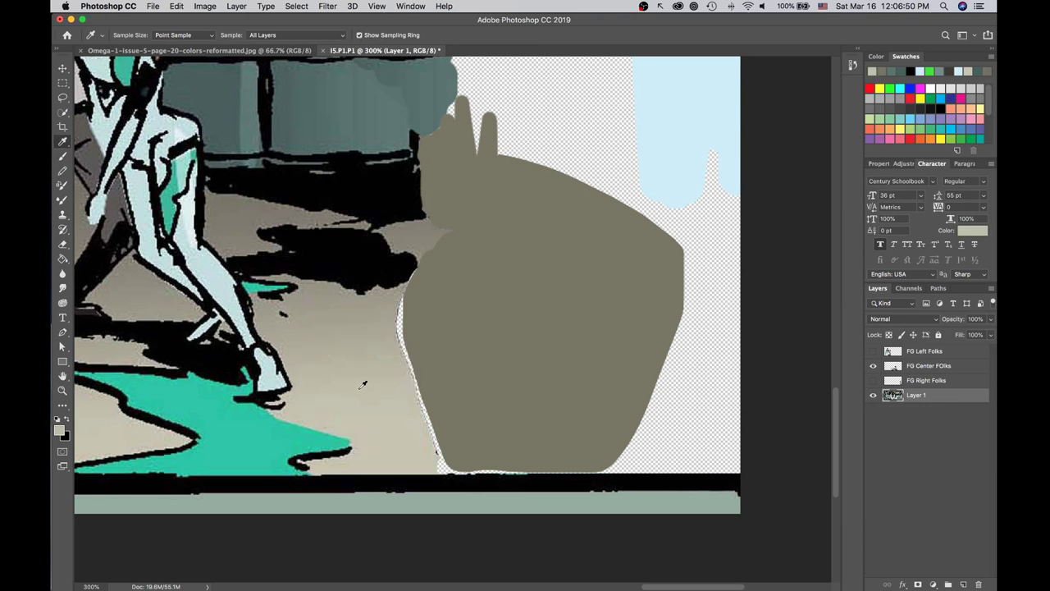
{"action": "mouse_move", "coordinate": [432, 270]}
{"action": "left_mouse_down"}
{"action": "mouse_move", "coordinate": [421, 271]}
{"action": "mouse_move", "coordinate": [400, 324]}
{"action": "mouse_move", "coordinate": [444, 469]}
{"action": "left_mouse_up"}
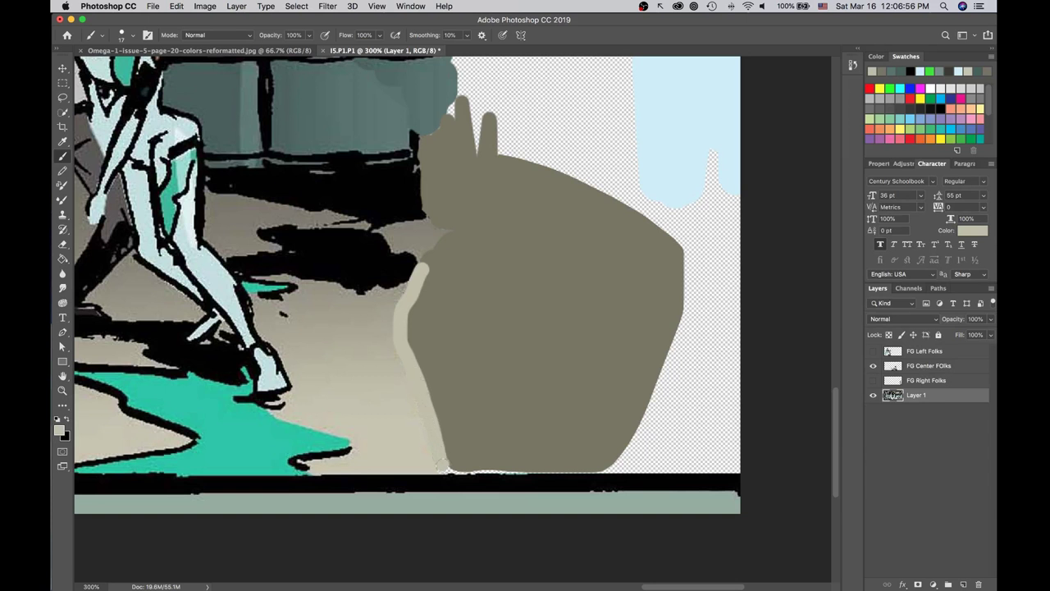
{"action": "left_click_drag", "start_coordinate": [445, 466], "coordinate": [510, 467]}
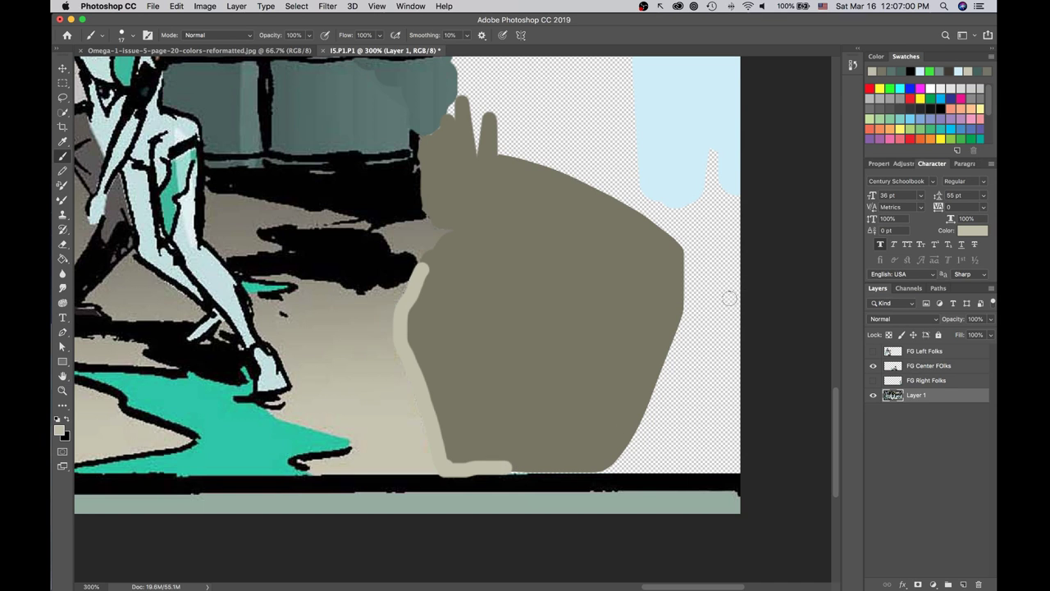
{"action": "key", "text": "super+minus"}
{"action": "key", "text": "super+minus"}
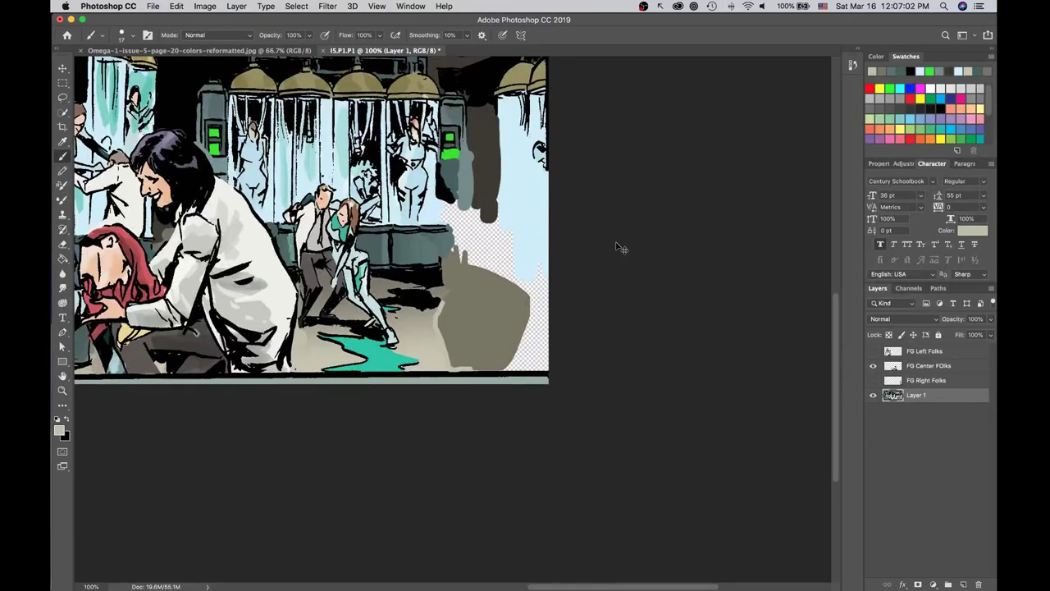
Toggle the FG Right Folks layer off and on to compare, leaving it visible and active.
{"action": "left_click", "coordinate": [874, 382]}
{"action": "left_click", "coordinate": [874, 382]}
{"action": "left_click", "coordinate": [874, 382]}
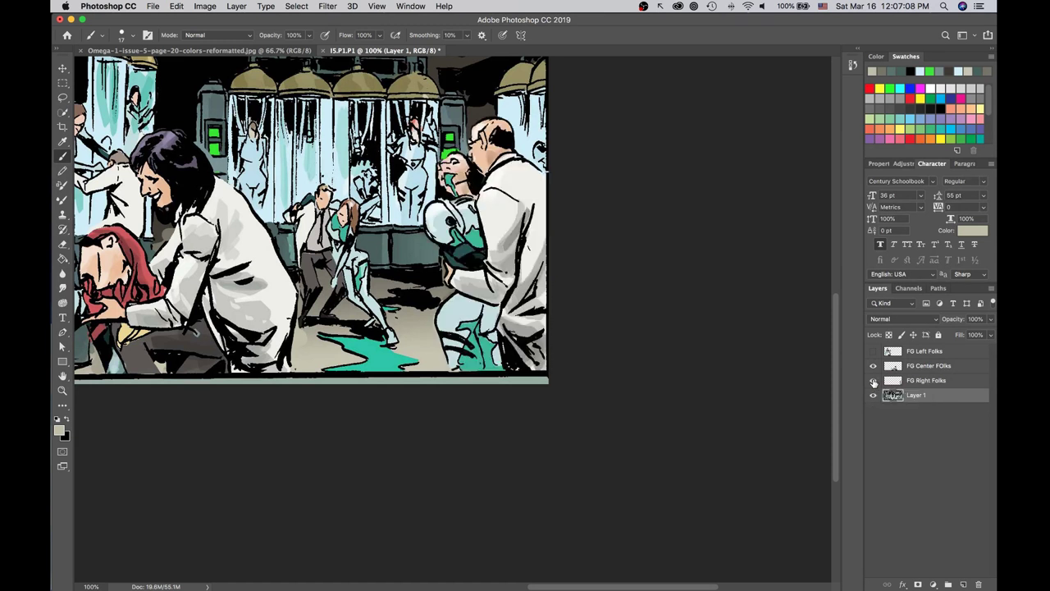
{"action": "left_click", "coordinate": [937, 381]}
Try scaling the FG Right Folks figures with Free Transform, undo it, and zoom out to 66.7%.
{"action": "key", "text": "super+t"}
{"action": "left_click_drag", "start_coordinate": [550, 116], "coordinate": [539, 139]}
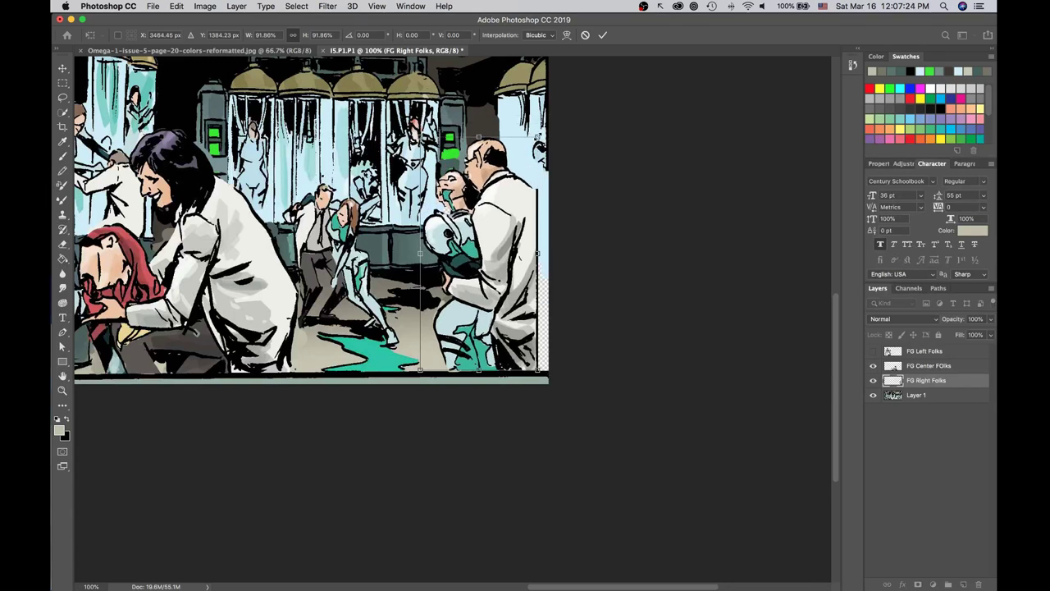
{"action": "key", "text": "Return"}
{"action": "key", "text": "b"}
{"action": "key", "text": "cmd+z"}
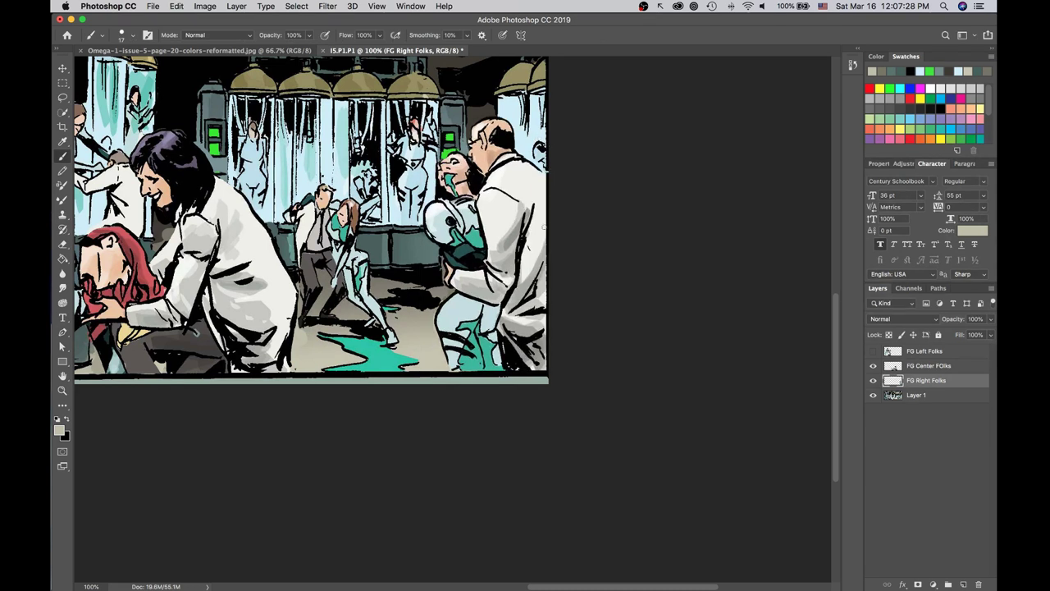
{"action": "scroll", "coordinate": [548, 230], "scroll_direction": "up", "scroll_amount": 5}
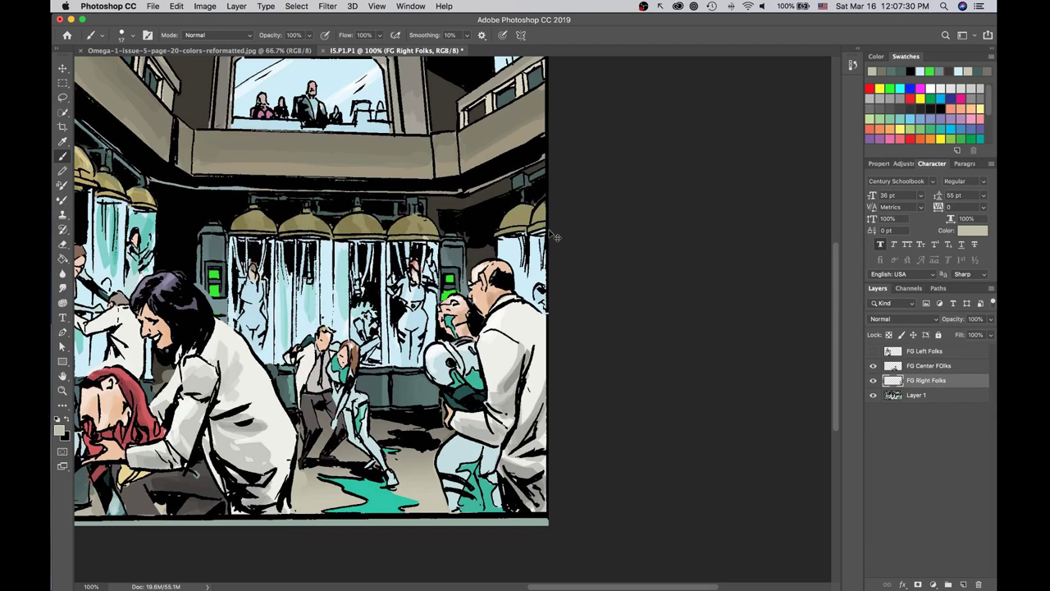
{"action": "key", "text": "cmd+minus"}
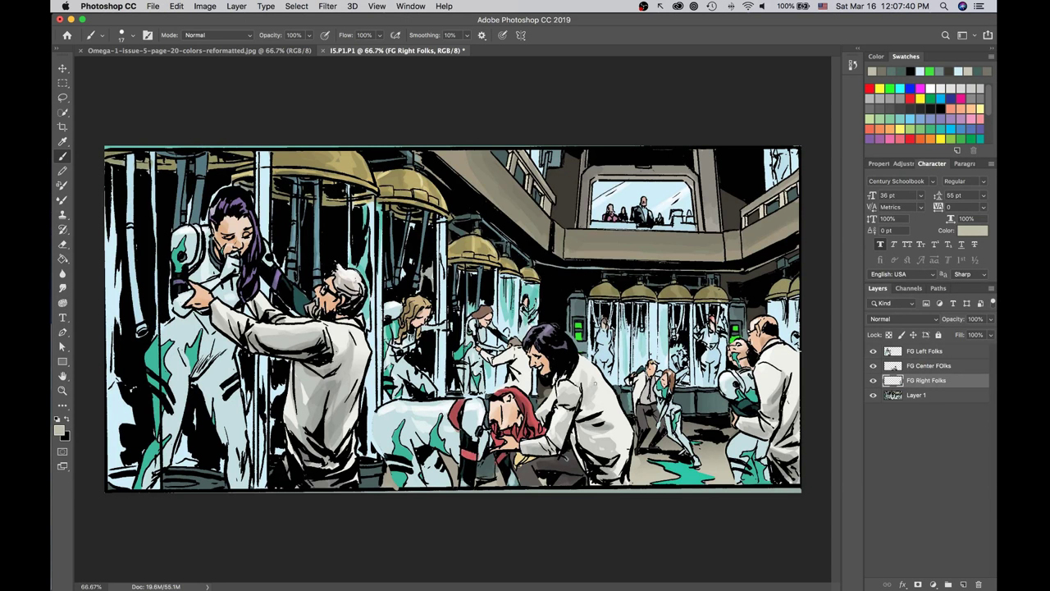
Save As layered I5.P1.P1.psd in a new 'Motion Comic Panes' folder inside comic book stuph > Issue #5.
{"action": "left_click", "coordinate": [151, 6]}
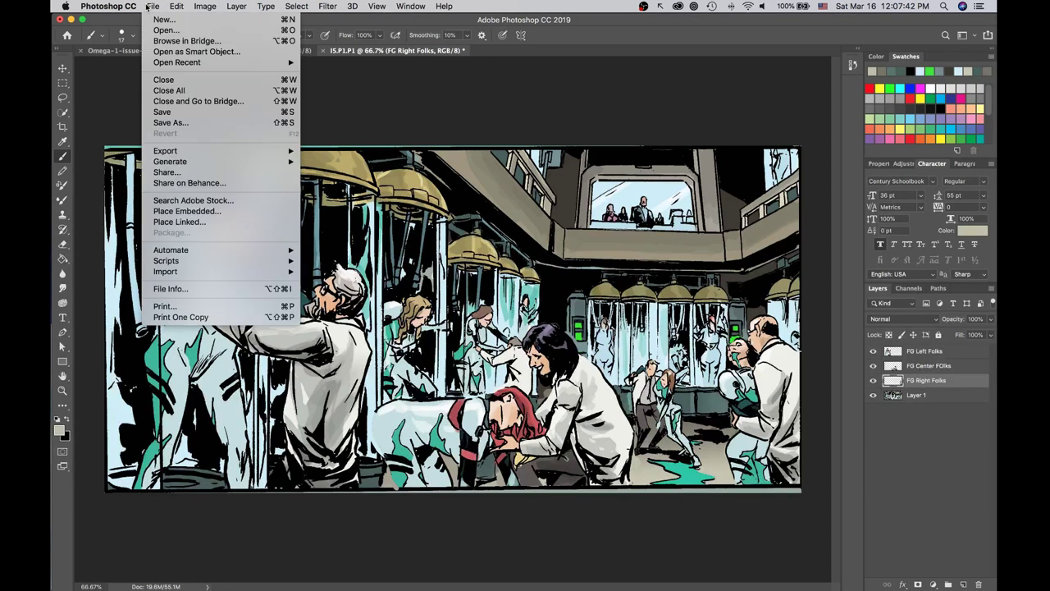
{"action": "left_click", "coordinate": [191, 121]}
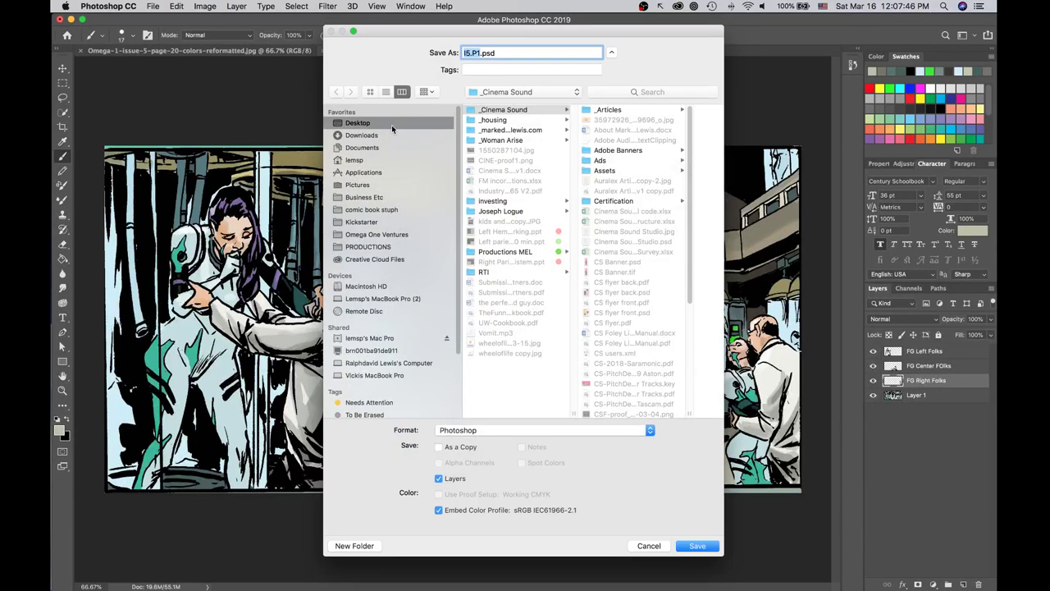
{"action": "left_click", "coordinate": [384, 211]}
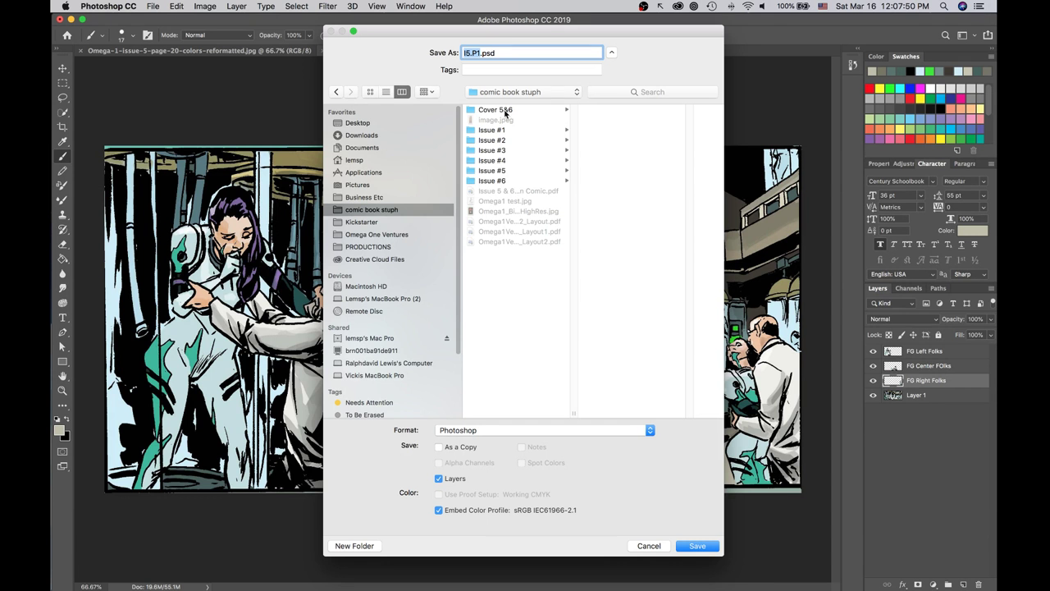
{"action": "left_click", "coordinate": [509, 170]}
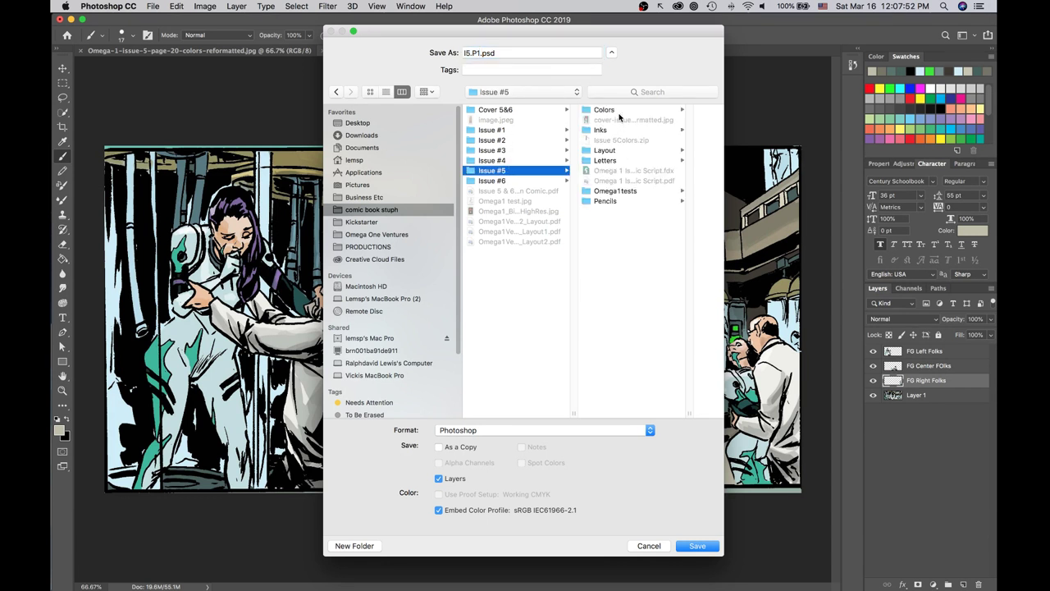
{"action": "left_click", "coordinate": [354, 546]}
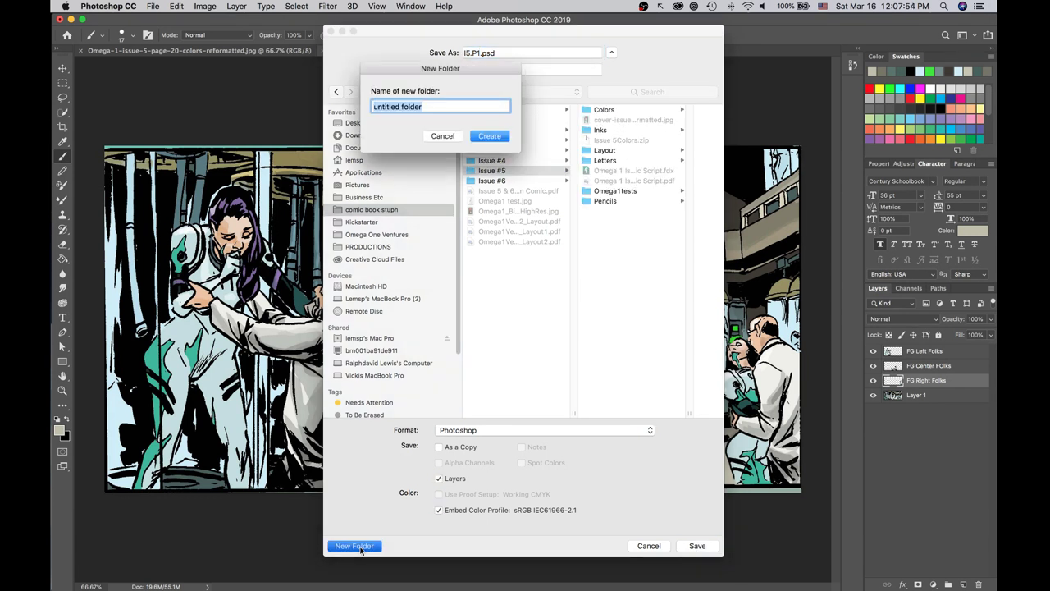
{"action": "type", "text": "Motion Comic Panes"}
{"action": "key", "text": "Return"}
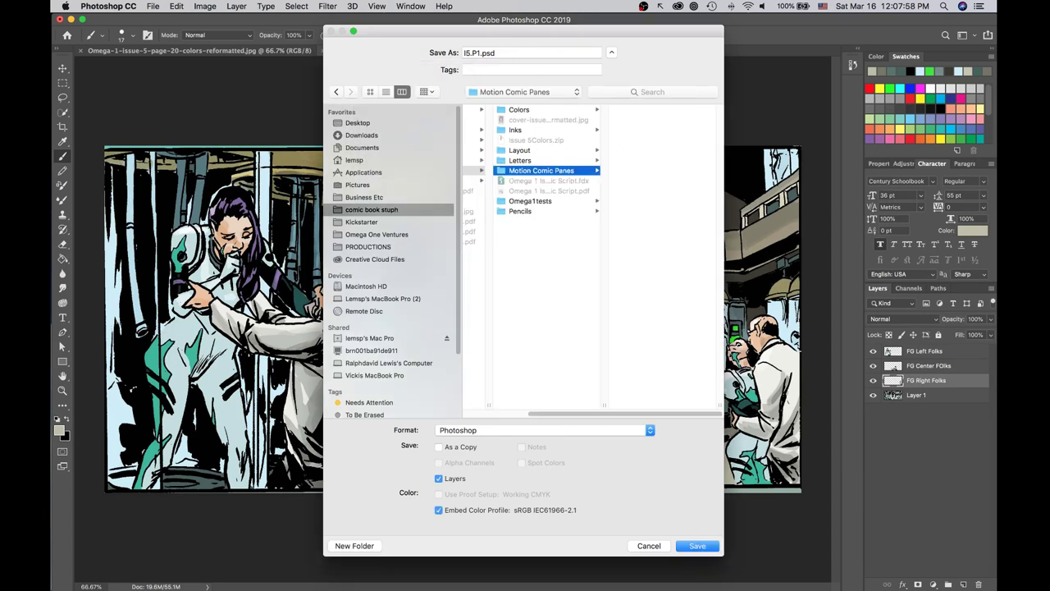
{"action": "left_click", "coordinate": [482, 53]}
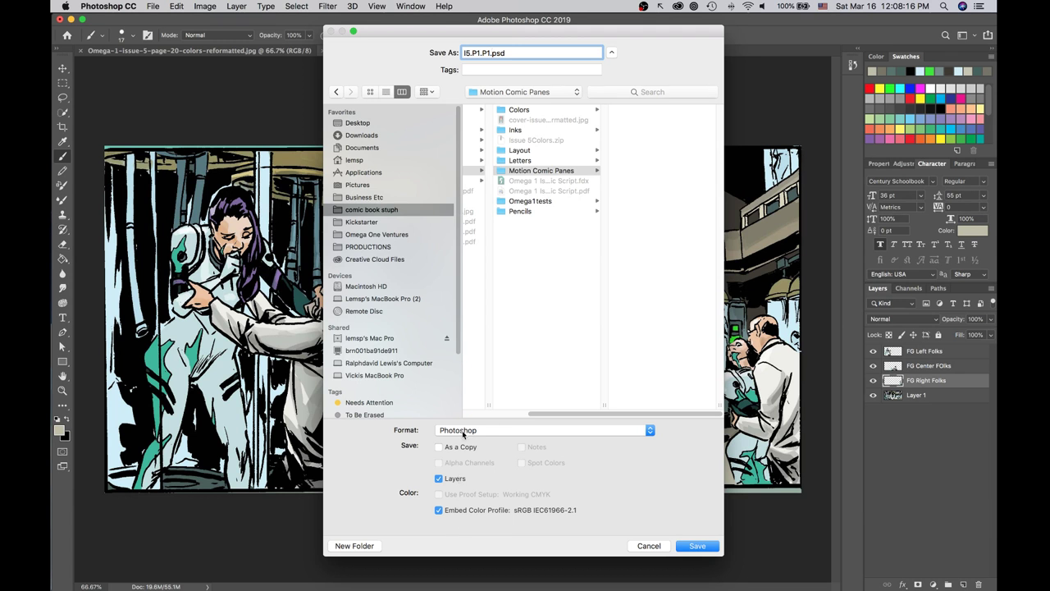
{"action": "left_click", "coordinate": [698, 550]}
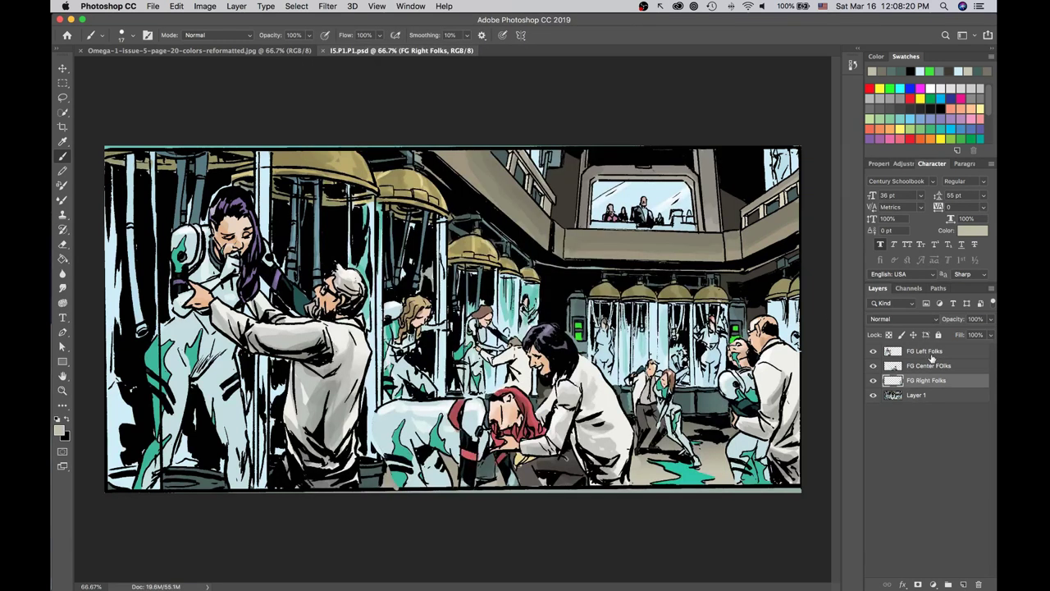
Switch to the Omega-1-issue-5-page-20-colors-reformatted.jpg page and zoom out to 33.3%.
{"action": "left_click", "coordinate": [200, 51]}
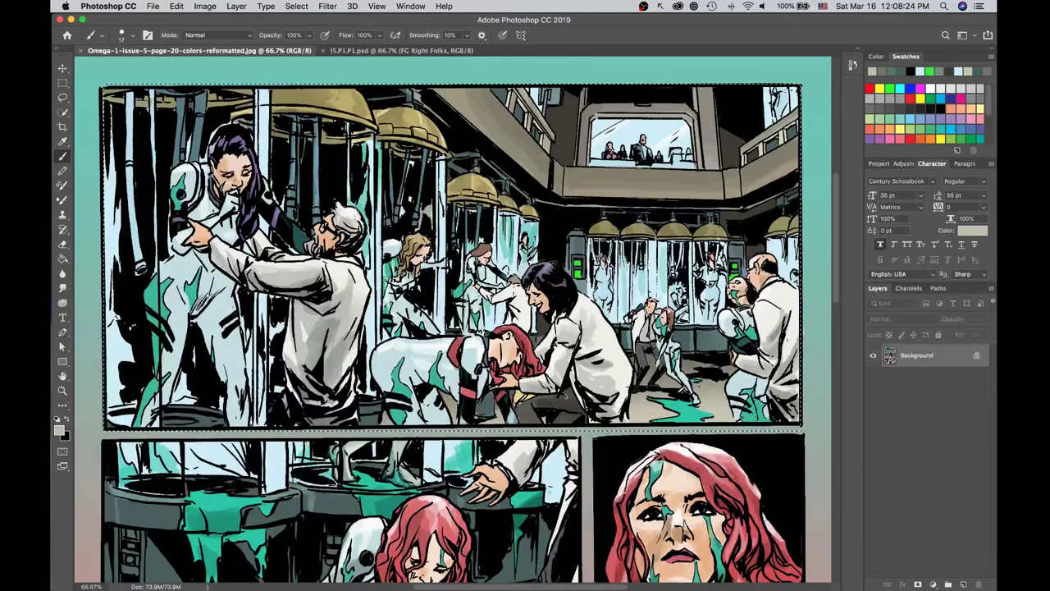
{"action": "key", "text": "super+minus"}
{"action": "key", "text": "super+minus"}
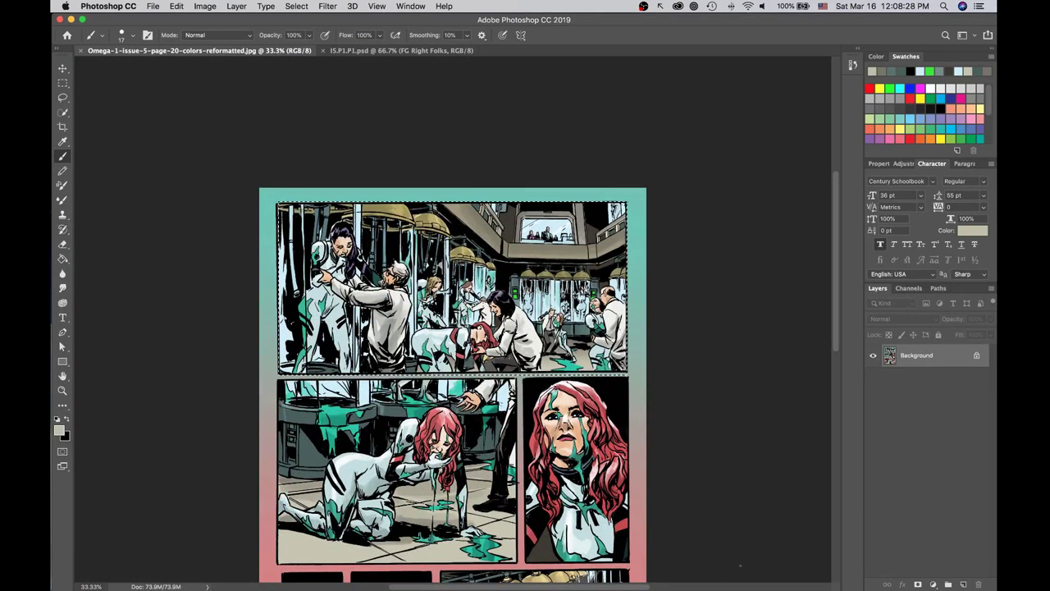
{"action": "scroll", "coordinate": [453, 361], "scroll_direction": "down", "scroll_amount": 2}
{"action": "scroll", "coordinate": [453, 361], "scroll_direction": "down", "scroll_amount": 4}
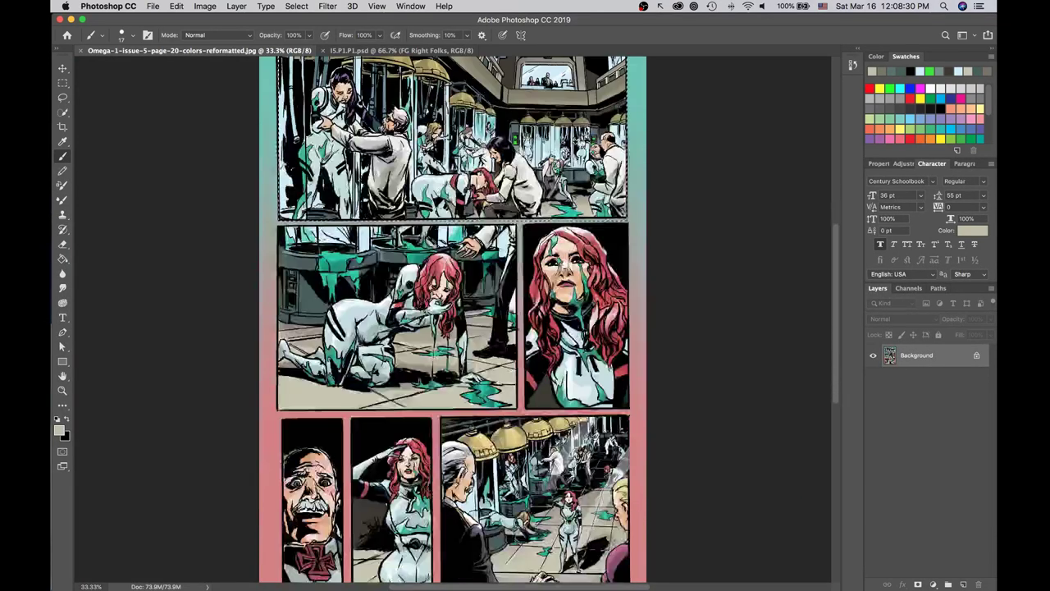
{"action": "scroll", "coordinate": [452, 361], "scroll_direction": "down", "scroll_amount": 1}
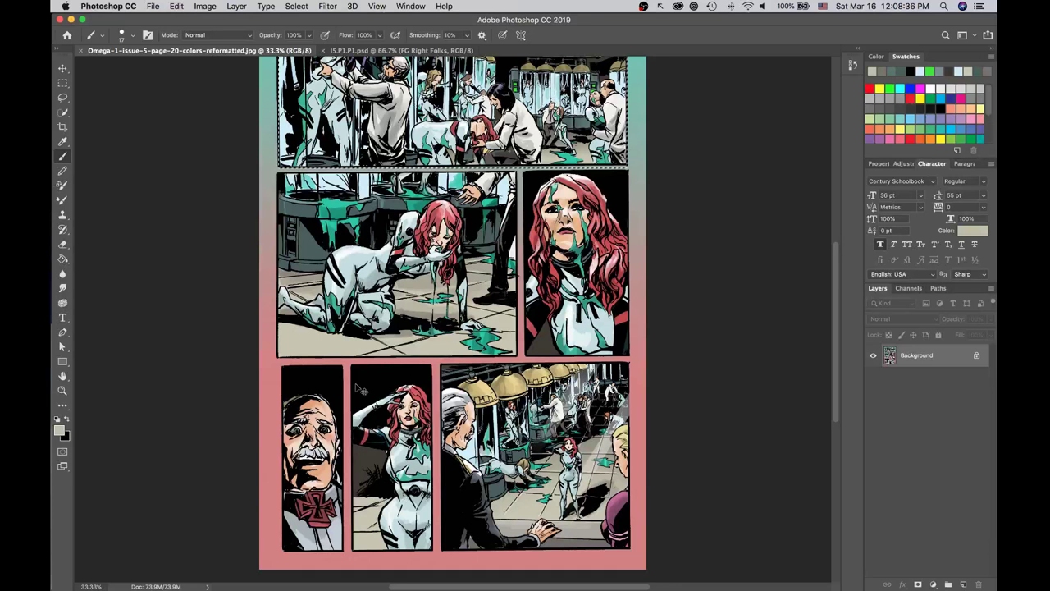
{"action": "scroll", "coordinate": [452, 318], "scroll_direction": "up", "scroll_amount": 1}
{"action": "scroll", "coordinate": [453, 320], "scroll_direction": "up", "scroll_amount": 1}
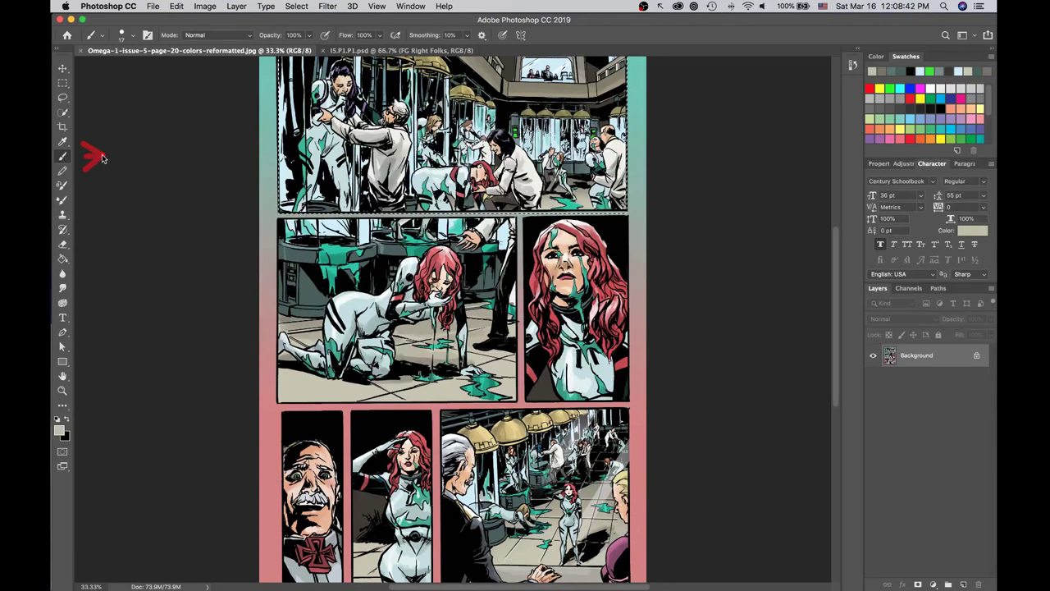
Draw red arrows pointing at figures on the page, then undo all the strokes.
{"action": "left_click_drag", "start_coordinate": [171, 280], "coordinate": [382, 285]}
{"action": "left_click_drag", "start_coordinate": [175, 369], "coordinate": [566, 283]}
{"action": "left_click_drag", "start_coordinate": [158, 501], "coordinate": [299, 471]}
{"action": "left_click_drag", "start_coordinate": [225, 520], "coordinate": [388, 489]}
{"action": "mouse_move", "coordinate": [219, 540]}
{"action": "left_mouse_down"}
{"action": "mouse_move", "coordinate": [567, 530]}
{"action": "mouse_move", "coordinate": [615, 522]}
{"action": "left_mouse_up"}
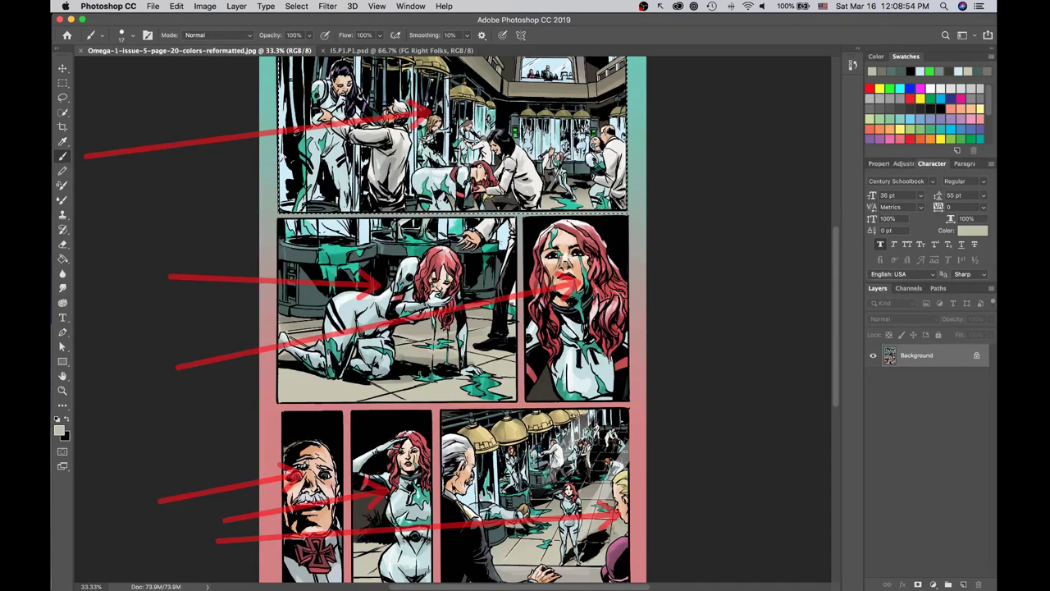
{"action": "key", "text": "super+z"}
{"action": "key", "text": "super+z"}
{"action": "key", "text": "super+z"}
{"action": "key", "text": "super+z"}
{"action": "key", "text": "super+z"}
{"action": "key", "text": "super+z"}
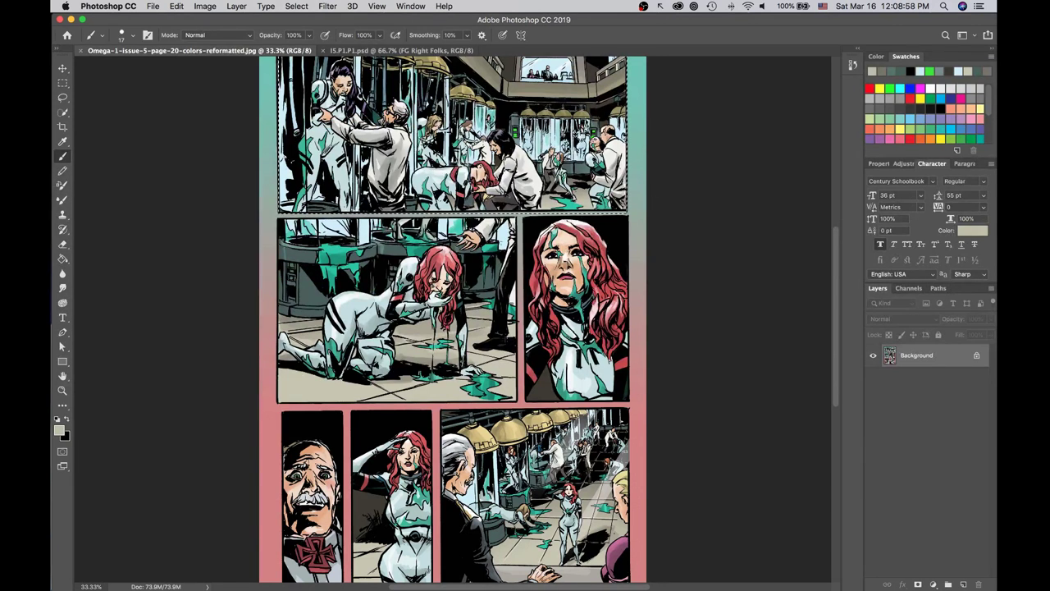
{"action": "scroll", "coordinate": [452, 320], "scroll_direction": "down", "scroll_amount": 2}
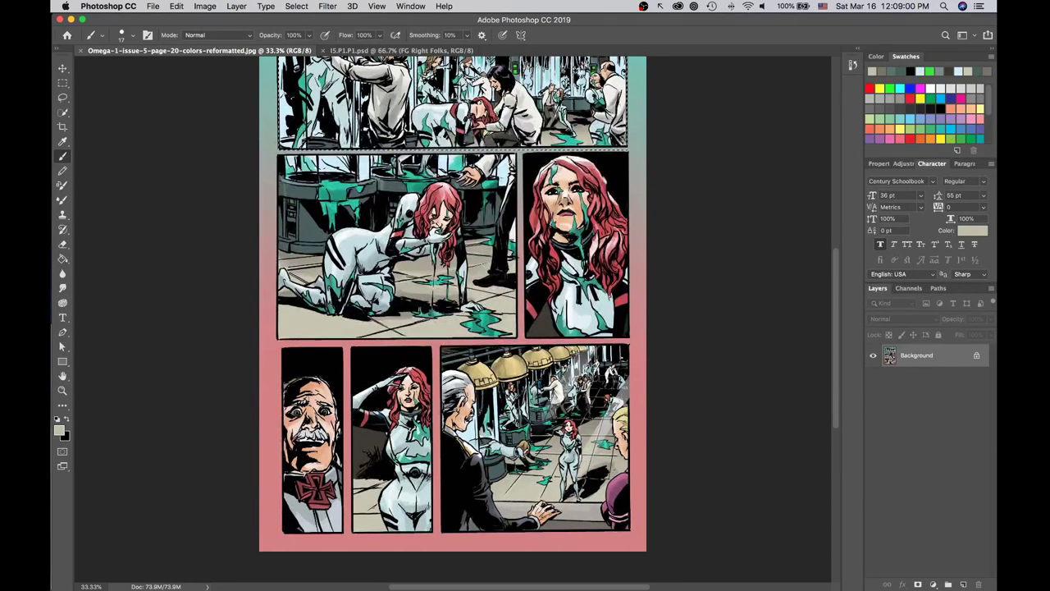
Marquee-select the saluting woman's panel at 66.7% zoom.
{"action": "key", "text": "m"}
{"action": "key", "text": "super+equal"}
{"action": "key", "text": "super+equal"}
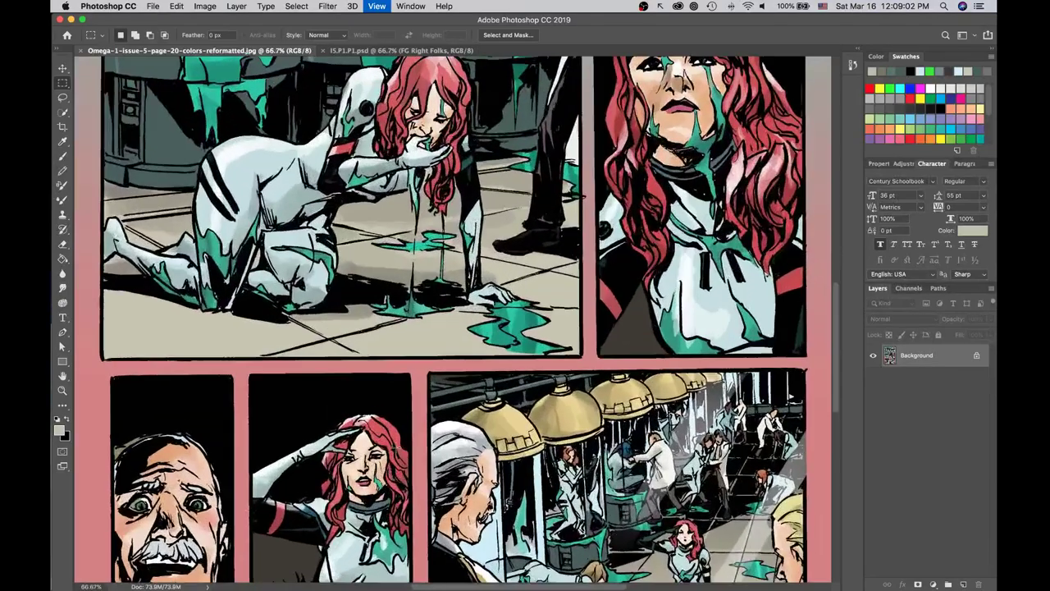
{"action": "scroll", "coordinate": [452, 320], "scroll_direction": "down", "scroll_amount": 3}
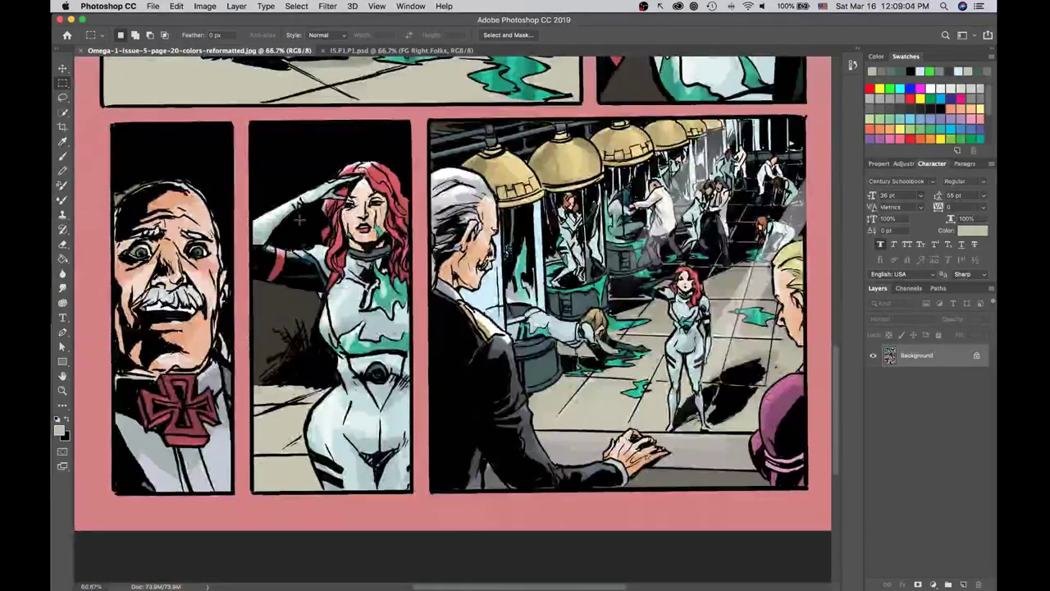
{"action": "left_click_drag", "start_coordinate": [248, 120], "coordinate": [411, 492]}
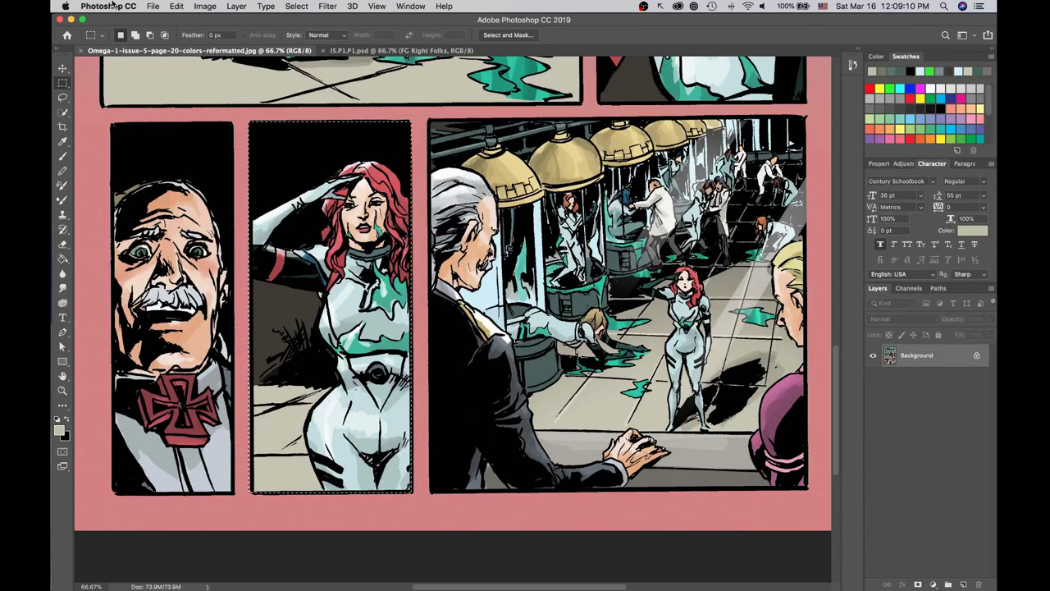
Create a transparent 868 × 1975 px Clipboard-preset document and paste the panel into it.
{"action": "left_click", "coordinate": [152, 7]}
{"action": "left_click", "coordinate": [161, 19]}
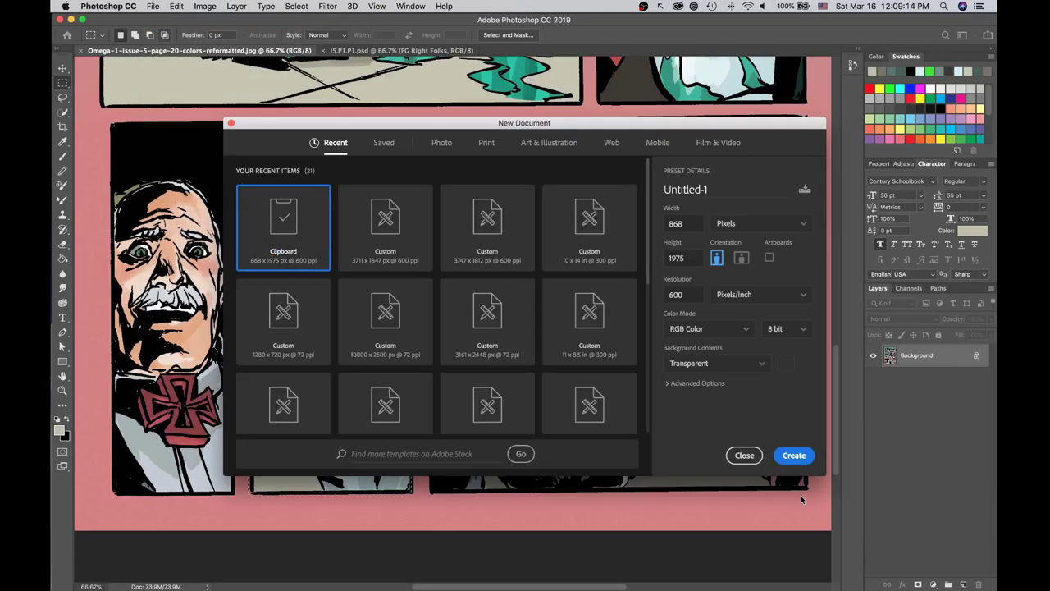
{"action": "left_click", "coordinate": [793, 455]}
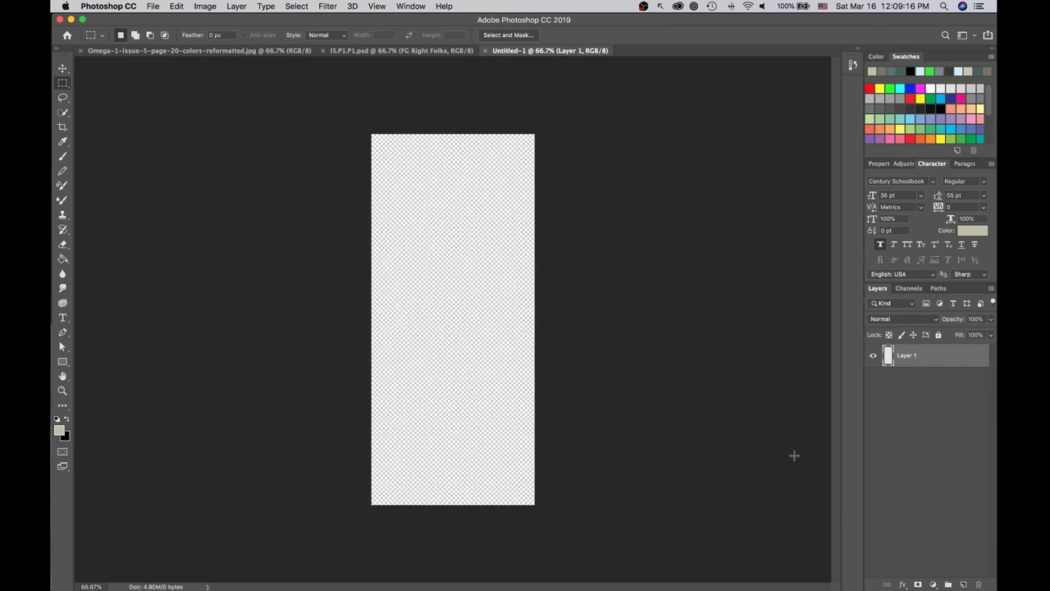
{"action": "key", "text": "super+v"}
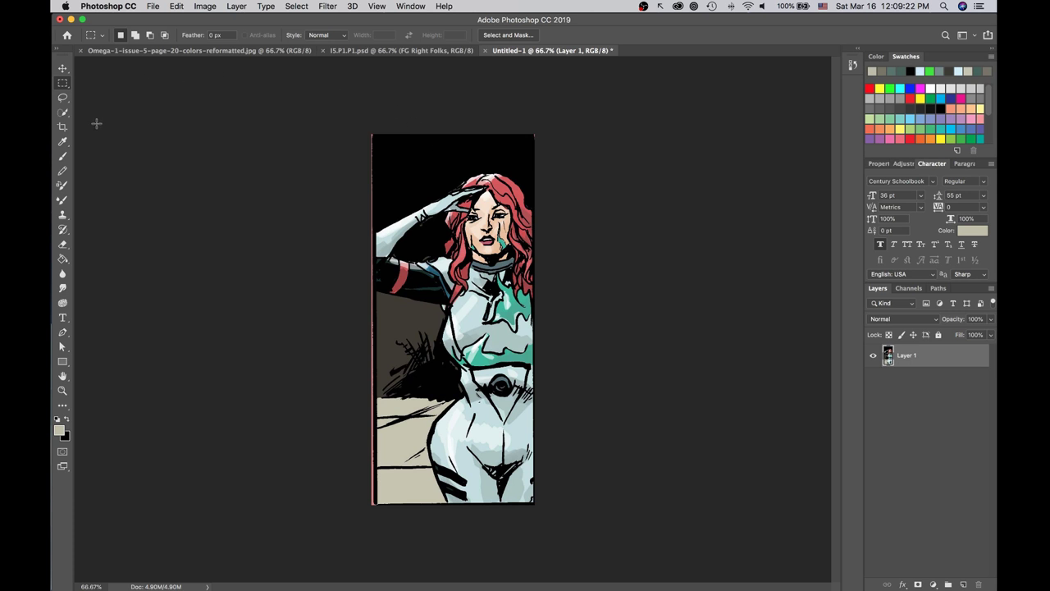
Pick the Magnetic Lasso, zoom to 100%, and dismiss the crash report.
{"action": "left_click_drag", "start_coordinate": [62, 97], "coordinate": [92, 119]}
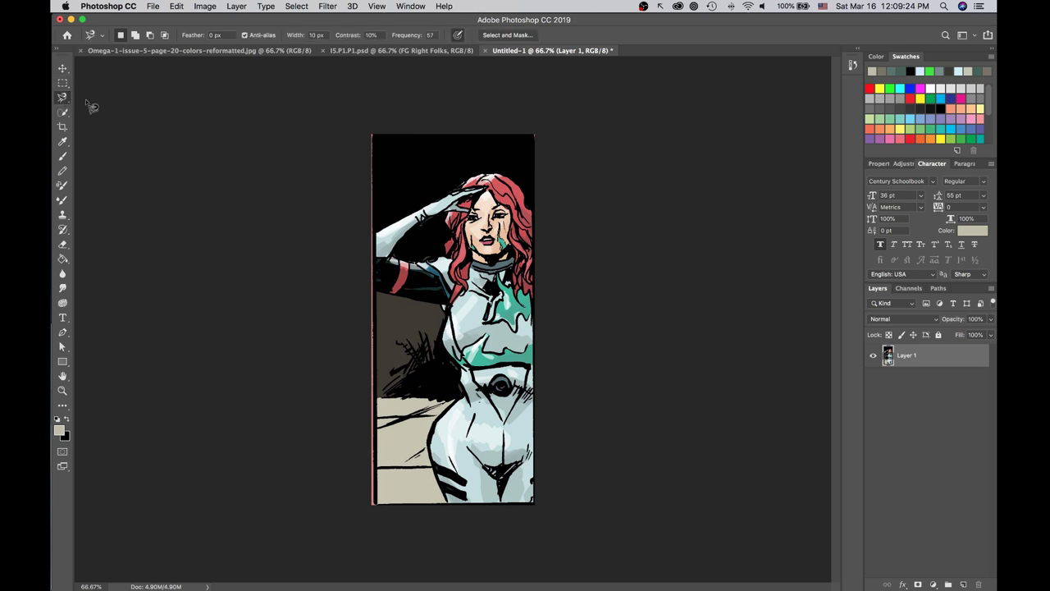
{"action": "key", "text": "super+1"}
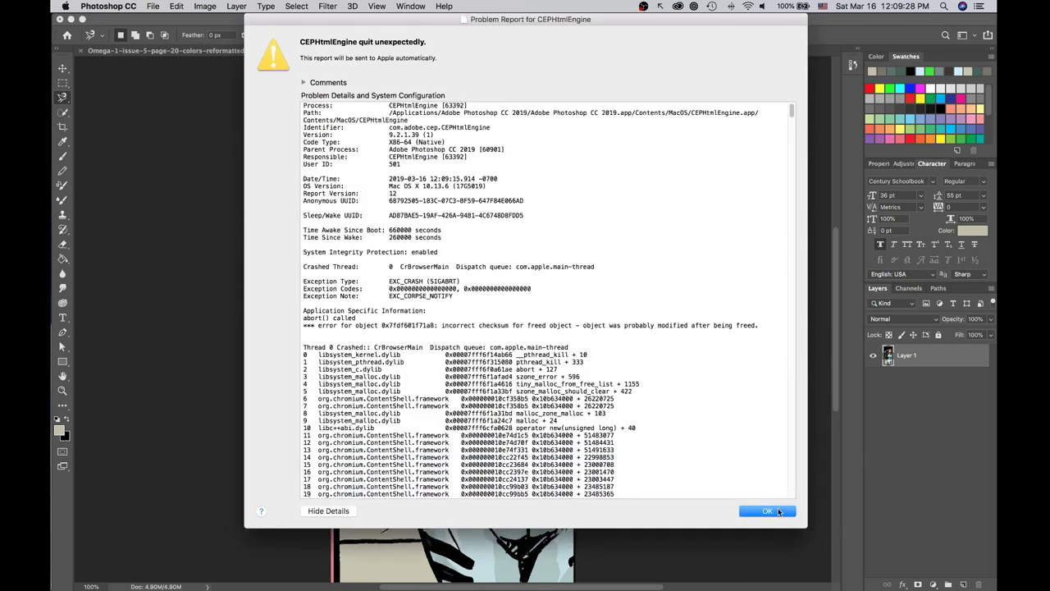
{"action": "left_click", "coordinate": [767, 511]}
{"action": "scroll", "coordinate": [584, 231], "scroll_direction": "down", "scroll_amount": 1}
Trace the woman with the Magnetic Lasso, then Shift-add marquee strips along the right and bottom edges; zoom to 200%.
{"action": "mouse_move", "coordinate": [584, 230]}
{"action": "left_mouse_down"}
{"action": "mouse_move", "coordinate": [604, 520]}
{"action": "mouse_move", "coordinate": [594, 582]}
{"action": "mouse_move", "coordinate": [442, 573]}
{"action": "mouse_move", "coordinate": [426, 541]}
{"action": "mouse_move", "coordinate": [418, 462]}
{"action": "mouse_move", "coordinate": [474, 406]}
{"action": "mouse_move", "coordinate": [436, 322]}
{"action": "left_mouse_up"}
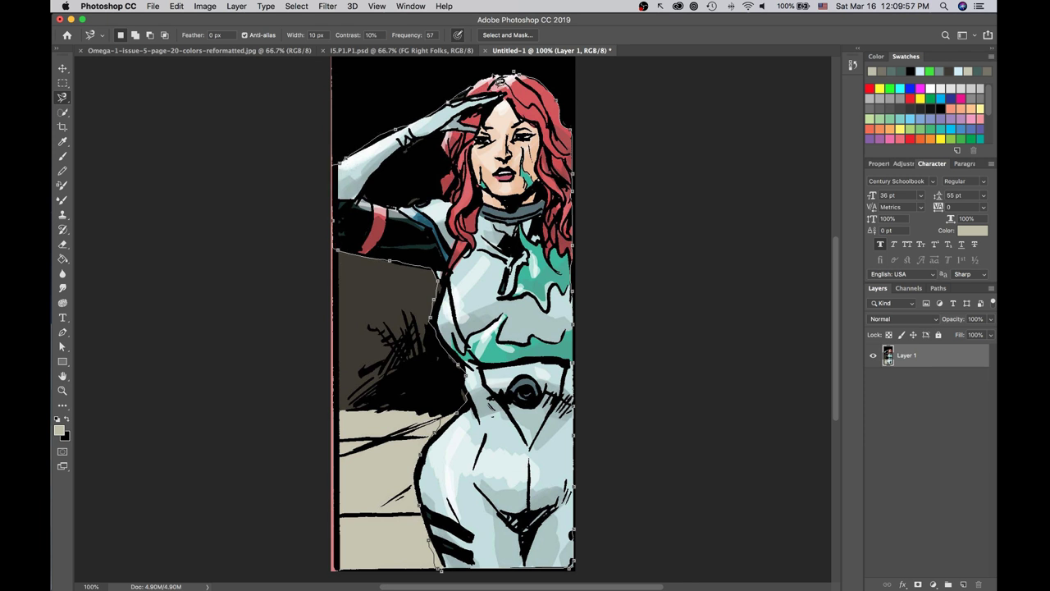
{"action": "left_click", "coordinate": [516, 74]}
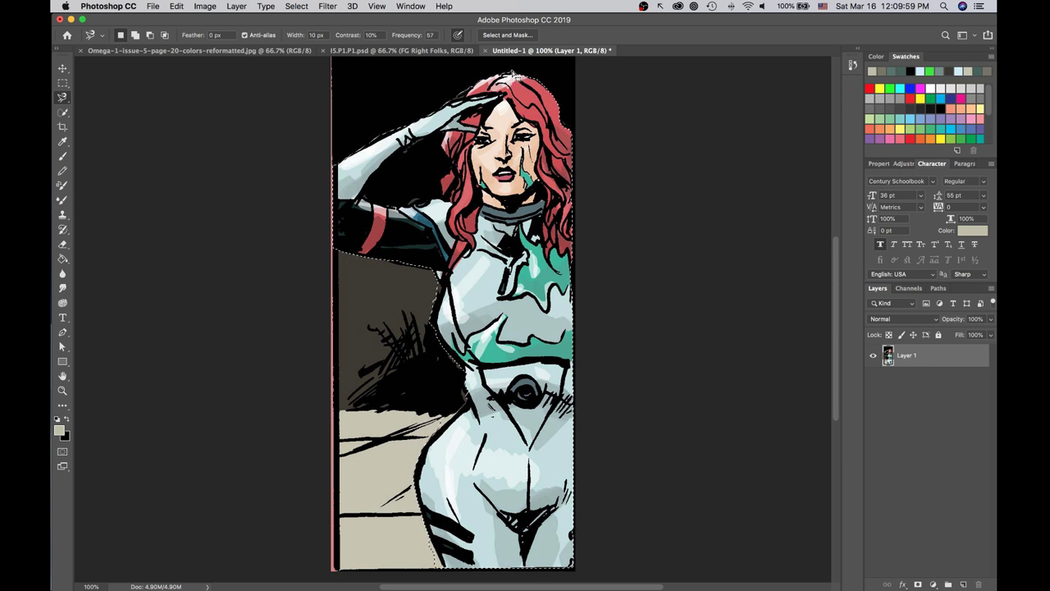
{"action": "key", "text": "m"}
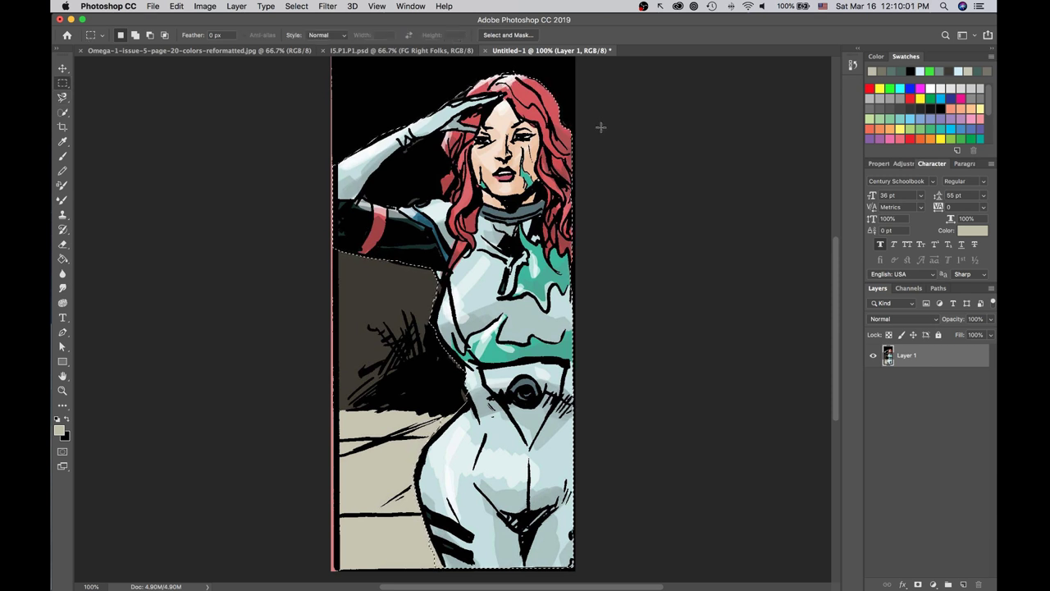
{"action": "left_click_drag", "start_coordinate": [626, 110], "coordinate": [584, 201]}
{"action": "left_click_drag", "start_coordinate": [832, 470], "coordinate": [829, 361]}
{"action": "left_click_drag", "start_coordinate": [637, 215], "coordinate": [563, 564]}
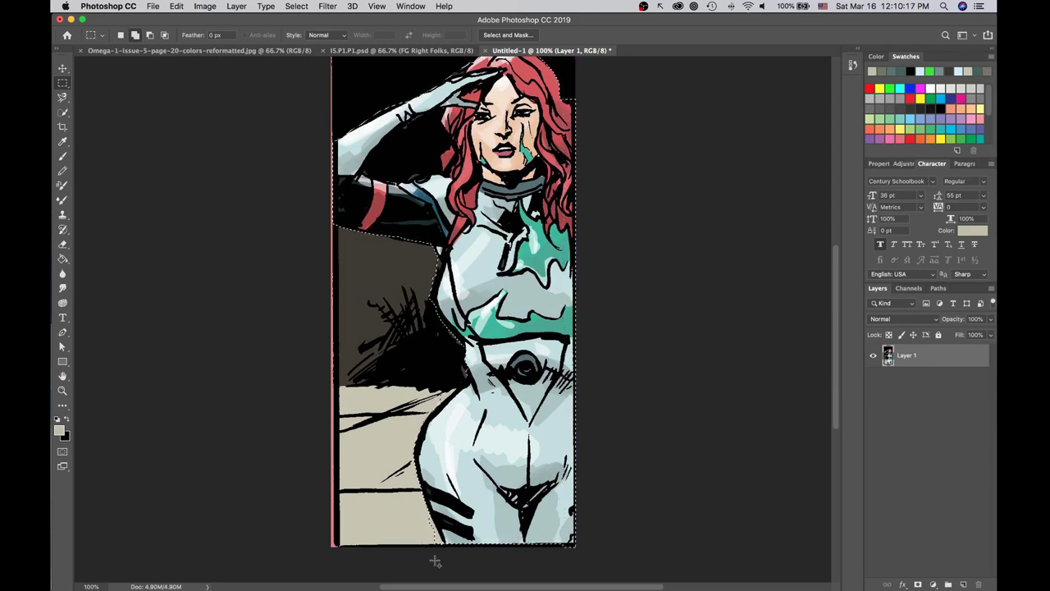
{"action": "left_click_drag", "start_coordinate": [441, 561], "coordinate": [591, 537]}
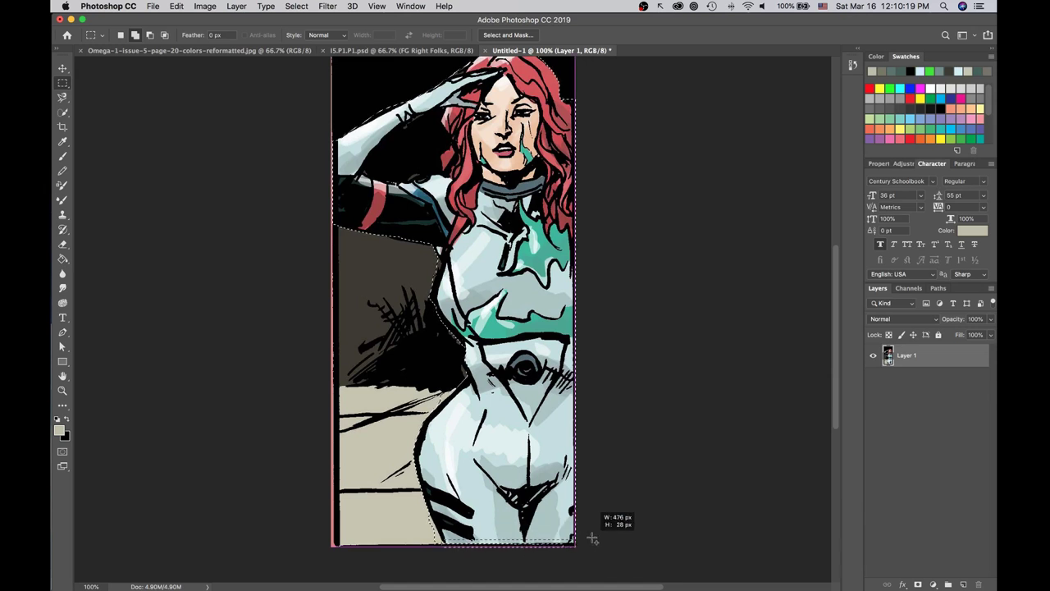
{"action": "left_click_drag", "start_coordinate": [332, 102], "coordinate": [328, 230]}
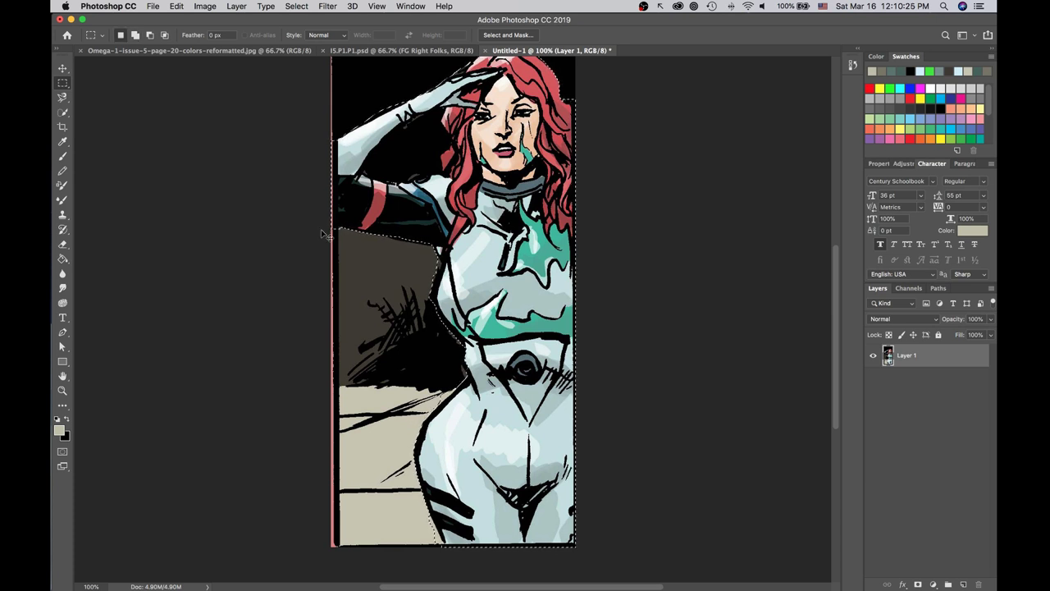
{"action": "key", "text": "super+plus"}
{"action": "key", "text": "space"}
Correct the selection edge along the shoulder with the freehand Lasso.
{"action": "left_click_drag", "start_coordinate": [350, 164], "coordinate": [420, 272]}
{"action": "key", "text": "l"}
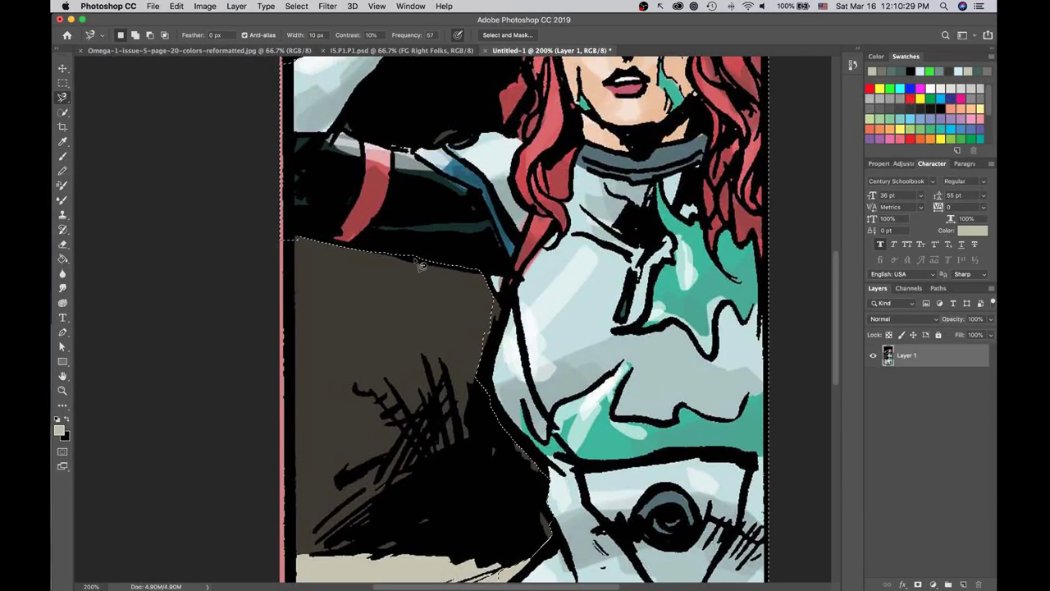
{"action": "right_click", "coordinate": [63, 99]}
{"action": "left_click", "coordinate": [97, 96]}
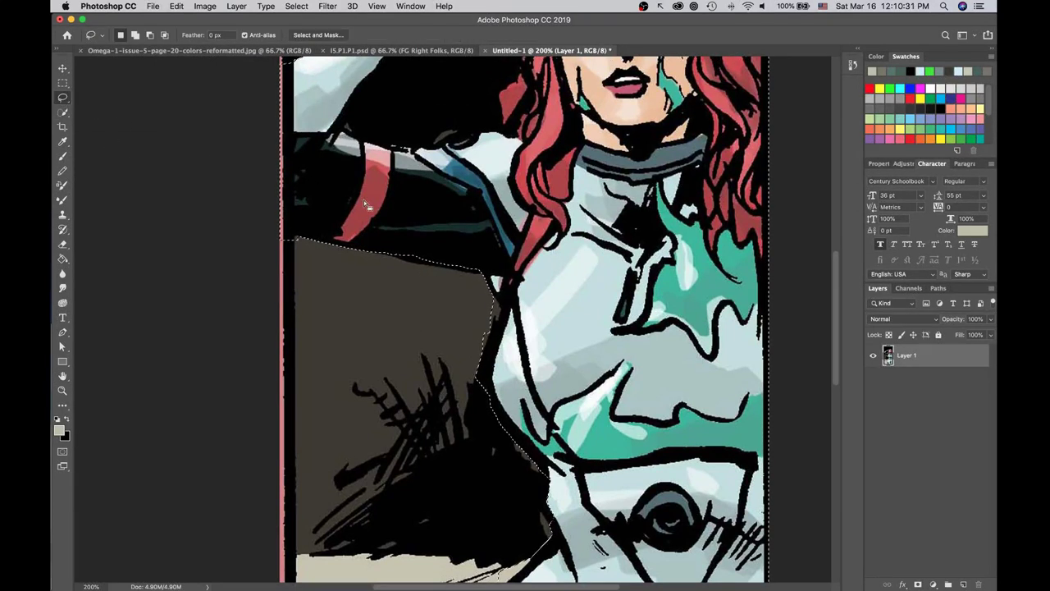
{"action": "left_click_drag", "start_coordinate": [371, 220], "coordinate": [382, 239]}
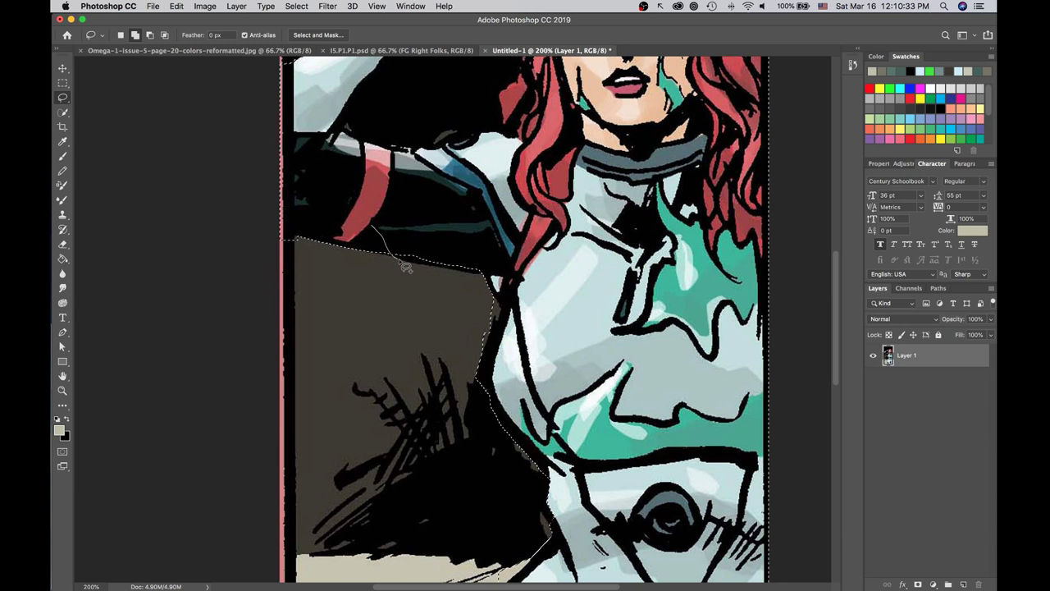
{"action": "left_click_drag", "start_coordinate": [526, 271], "coordinate": [522, 273]}
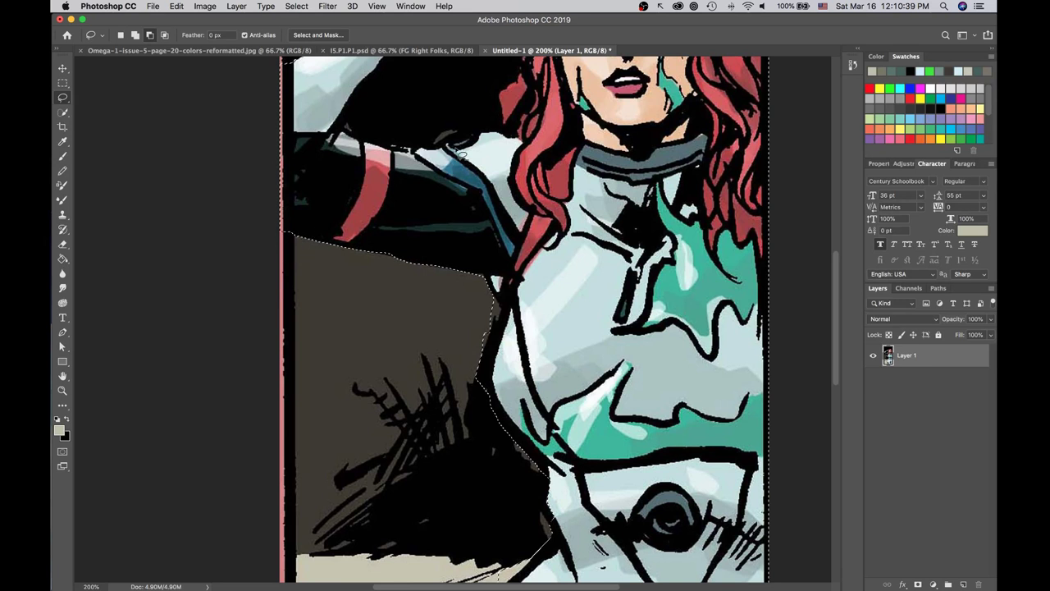
{"action": "scroll", "coordinate": [462, 149], "scroll_direction": "up", "scroll_amount": 2}
{"action": "scroll", "coordinate": [462, 149], "scroll_direction": "up", "scroll_amount": 5}
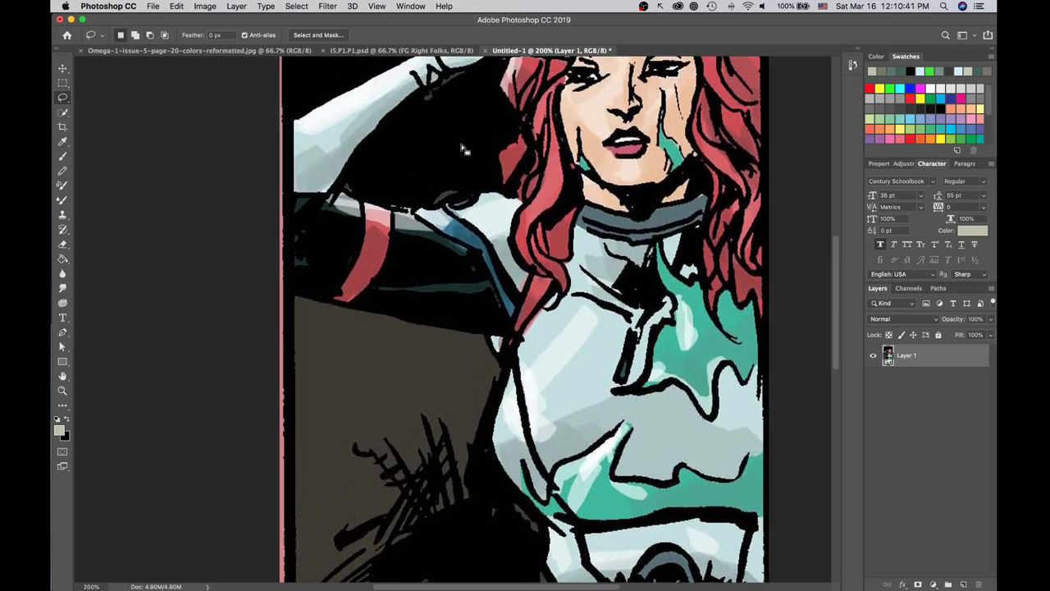
Trace the dark gap under the raised arm with the Magnetic Lasso in Shift mode.
{"action": "right_click", "coordinate": [73, 100]}
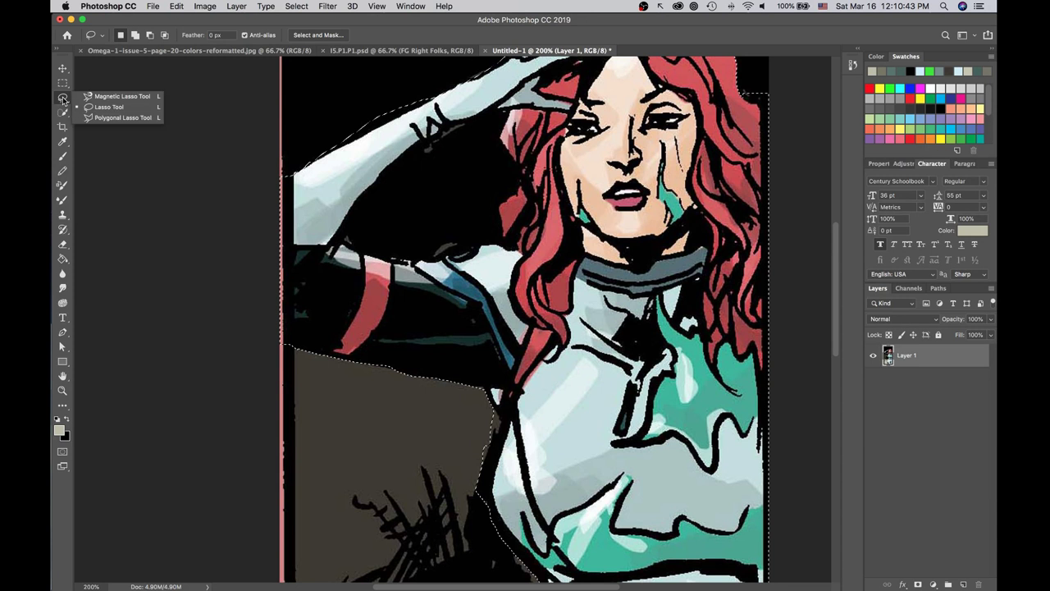
{"action": "left_click", "coordinate": [123, 118]}
{"action": "key", "text": "shift"}
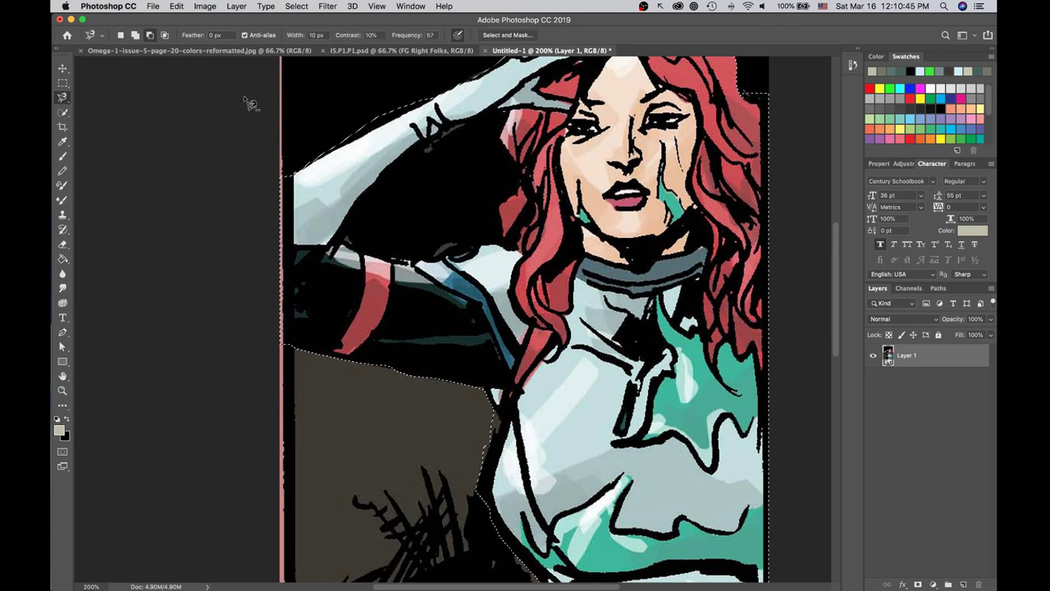
{"action": "left_click", "coordinate": [490, 119]}
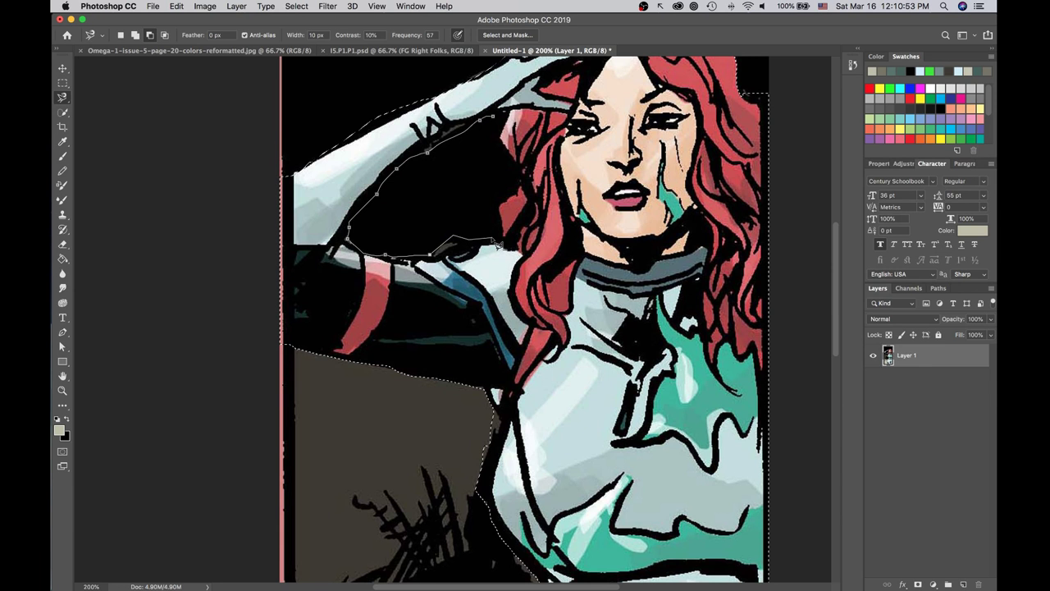
{"action": "double_click", "coordinate": [508, 200]}
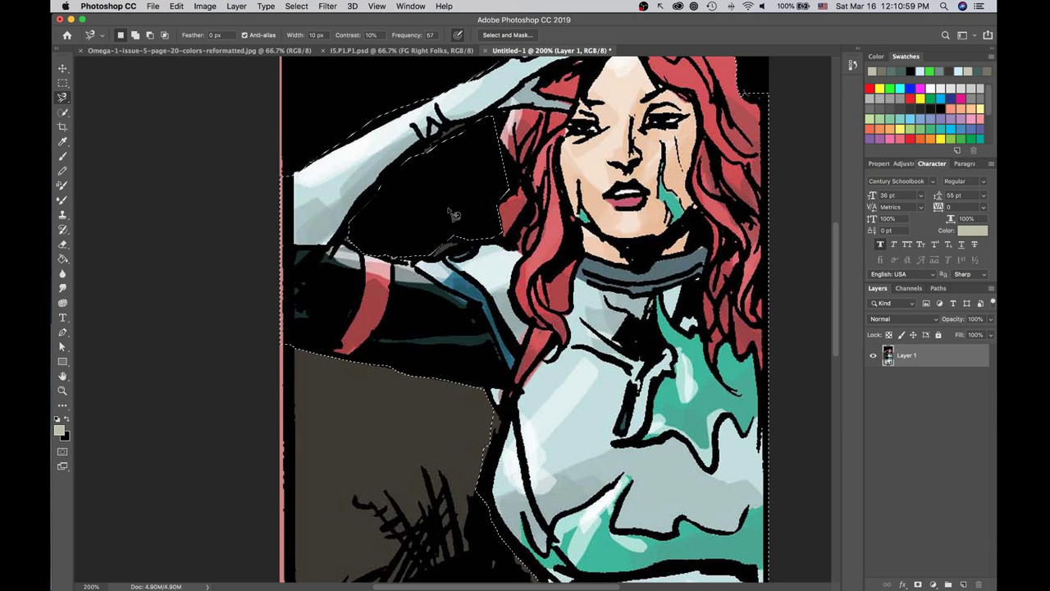
Subtract along the hip with the Alt freehand Lasso, then cut the figure from Layer 1.
{"action": "left_click", "coordinate": [69, 100]}
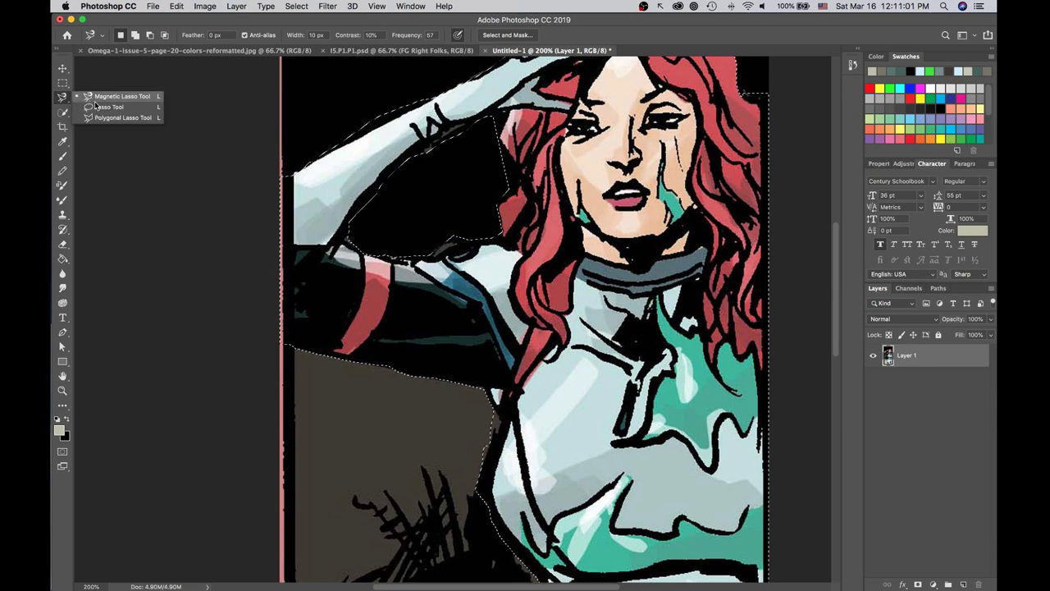
{"action": "left_click", "coordinate": [108, 107]}
{"action": "scroll", "coordinate": [661, 226], "scroll_direction": "up", "scroll_amount": 2}
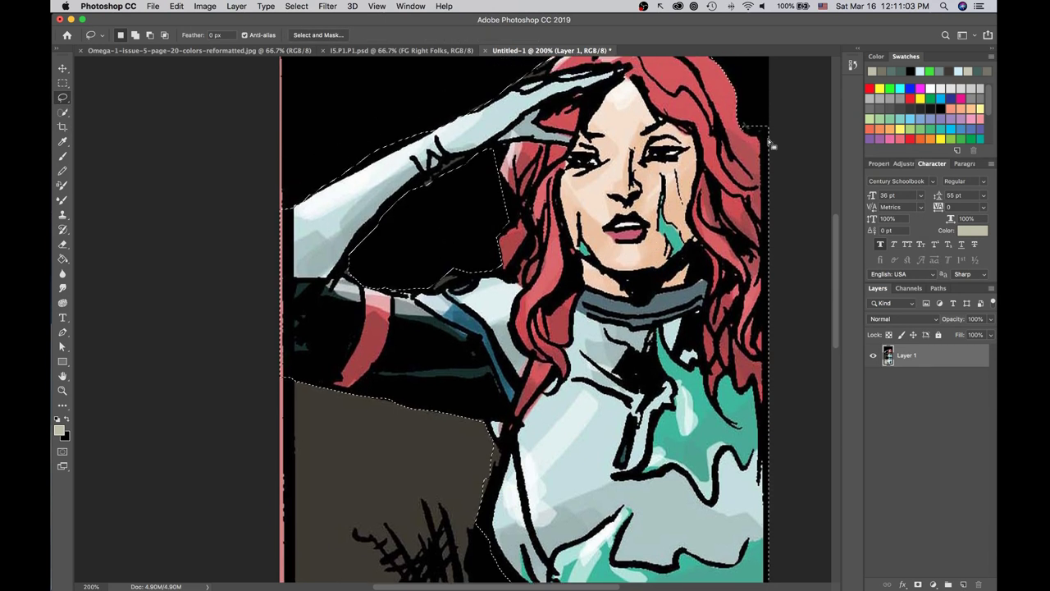
{"action": "key", "text": "alt"}
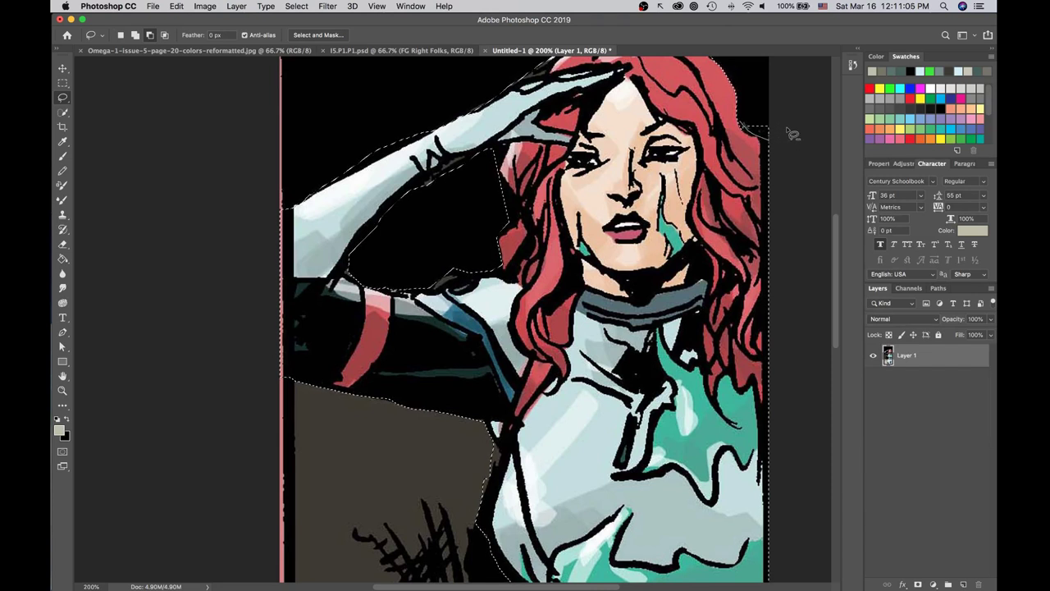
{"action": "scroll", "coordinate": [747, 244], "scroll_direction": "down", "scroll_amount": 5}
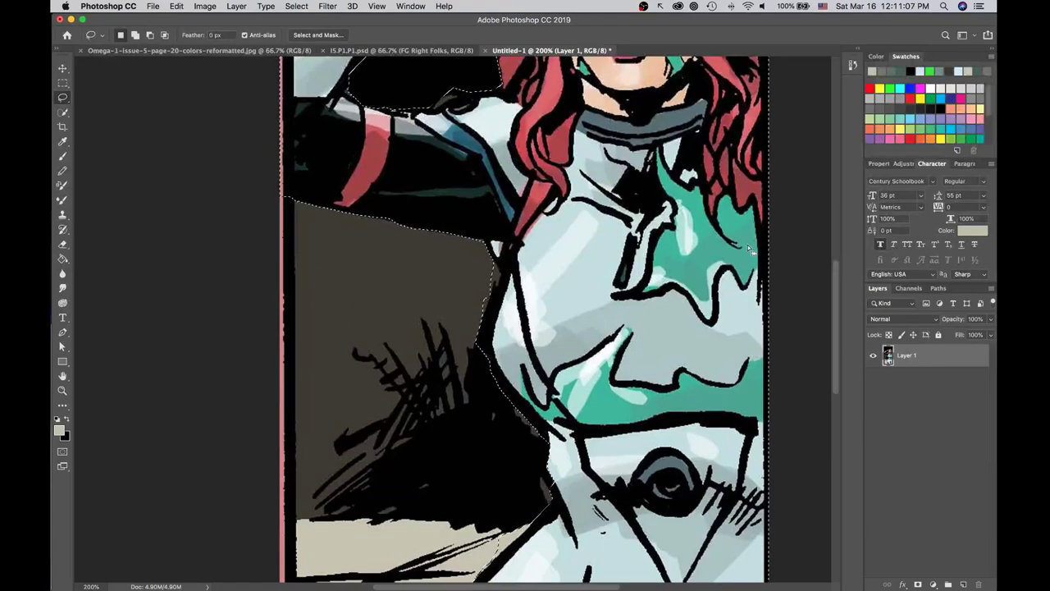
{"action": "scroll", "coordinate": [748, 244], "scroll_direction": "down", "scroll_amount": 8}
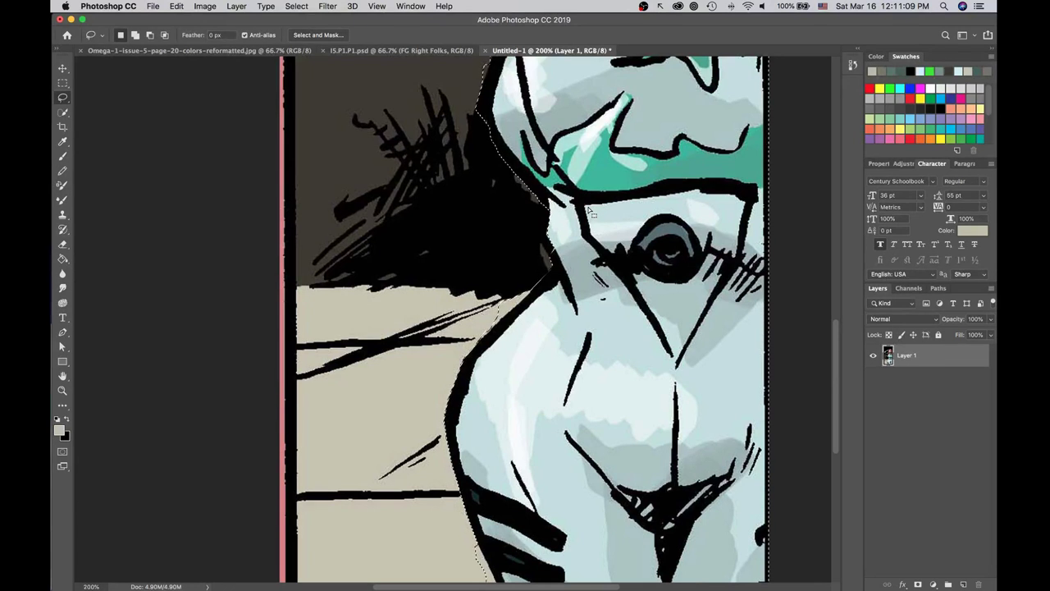
{"action": "scroll", "coordinate": [558, 286], "scroll_direction": "down", "scroll_amount": 4}
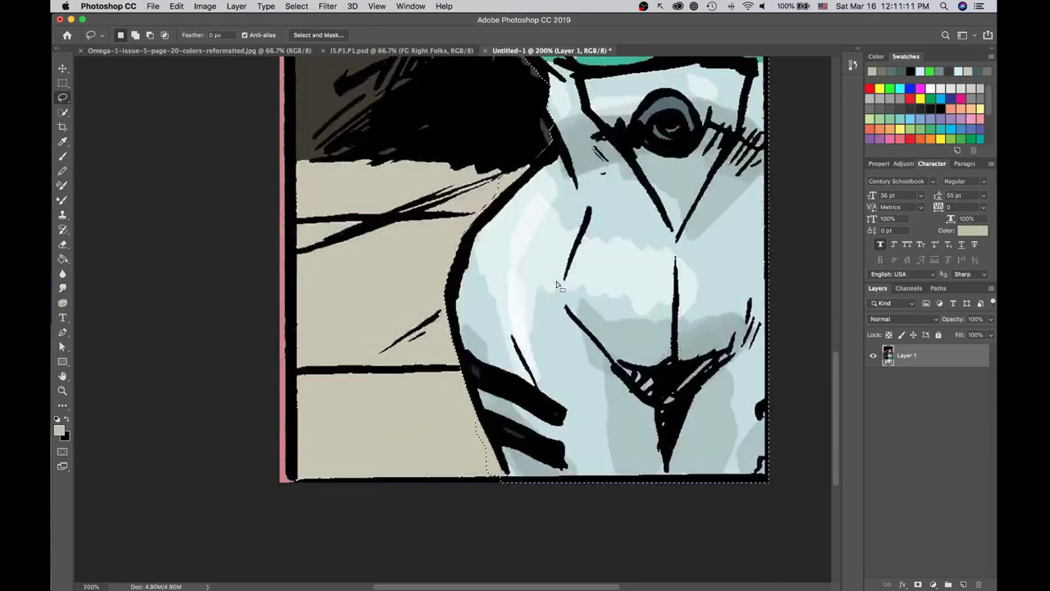
{"action": "mouse_move", "coordinate": [477, 417]}
{"action": "left_mouse_down"}
{"action": "mouse_move", "coordinate": [507, 496]}
{"action": "mouse_move", "coordinate": [473, 484]}
{"action": "mouse_move", "coordinate": [447, 409]}
{"action": "left_mouse_up"}
{"action": "scroll", "coordinate": [459, 415], "scroll_direction": "up", "scroll_amount": 4}
{"action": "key", "text": "BackSpace"}
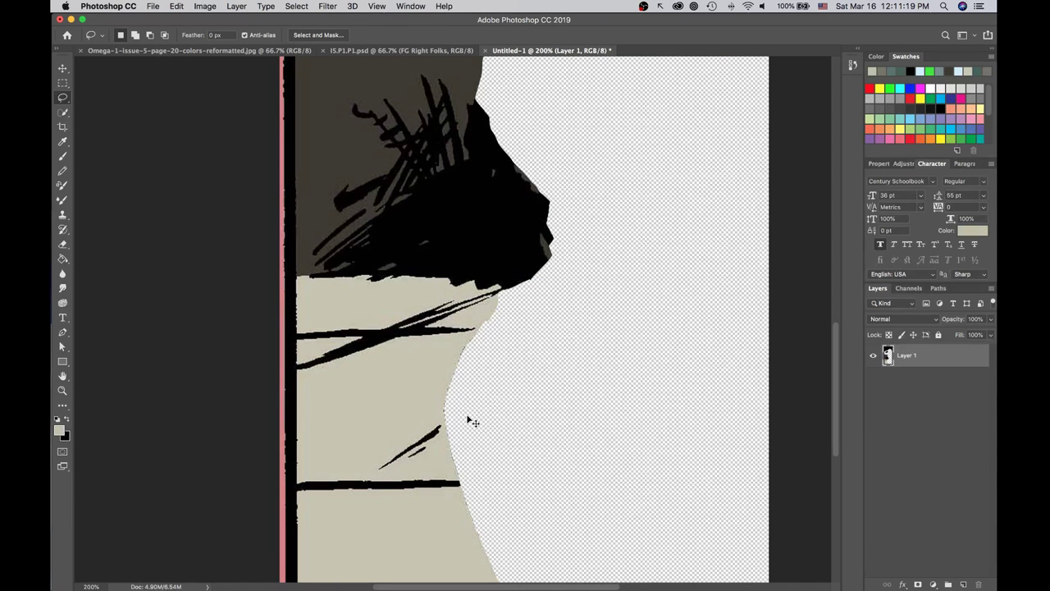
Paste the figure in place as a layer named FG Girl, hide it, and zoom to 100%.
{"action": "key", "text": "super+v"}
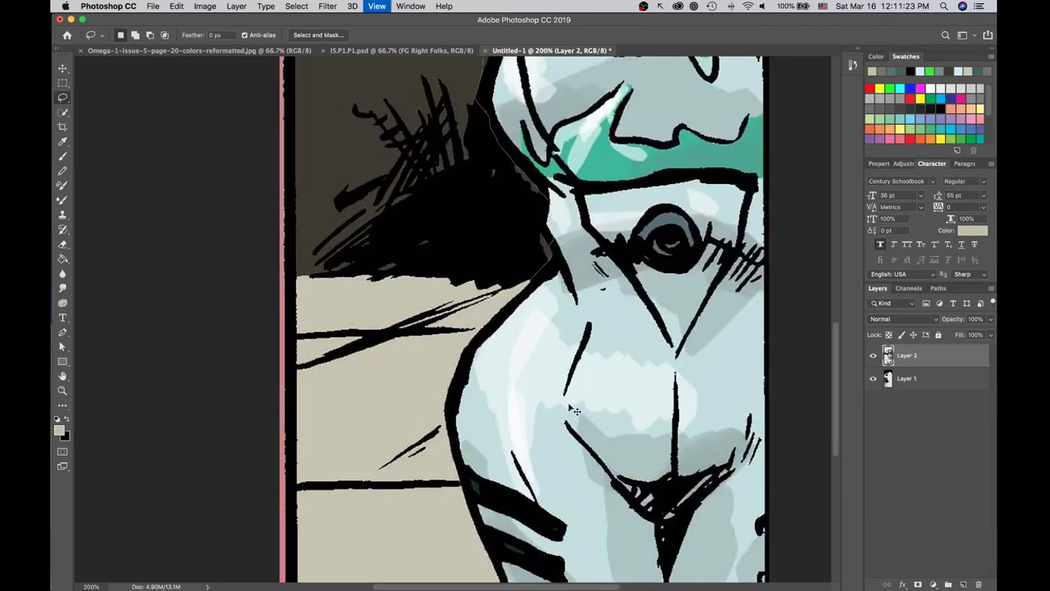
{"action": "key", "text": "super+minus"}
{"action": "key", "text": "super+minus"}
{"action": "key", "text": "super+minus"}
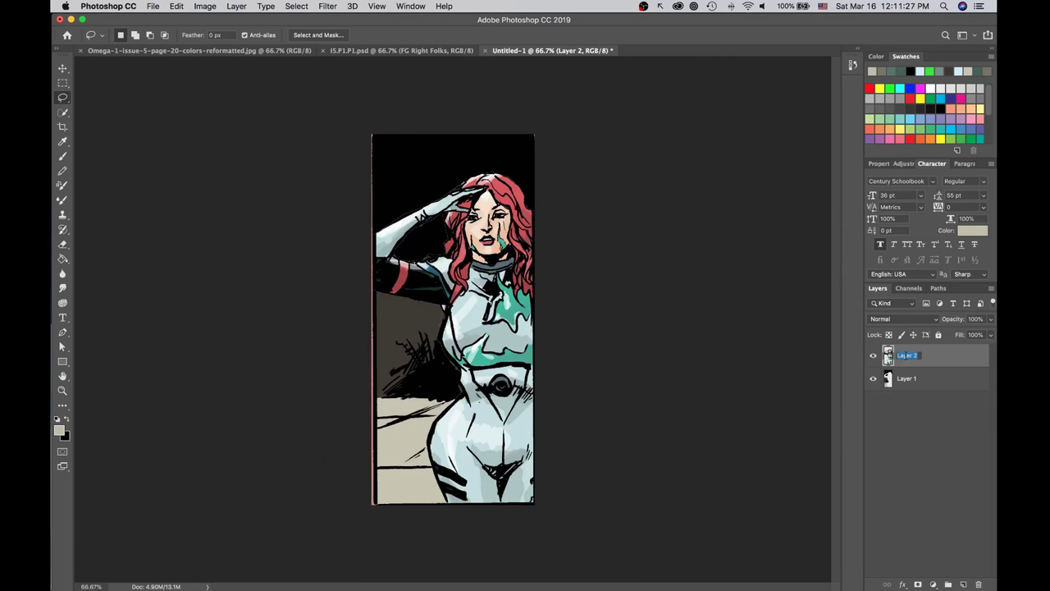
{"action": "key", "text": "Return"}
{"action": "left_click", "coordinate": [874, 357]}
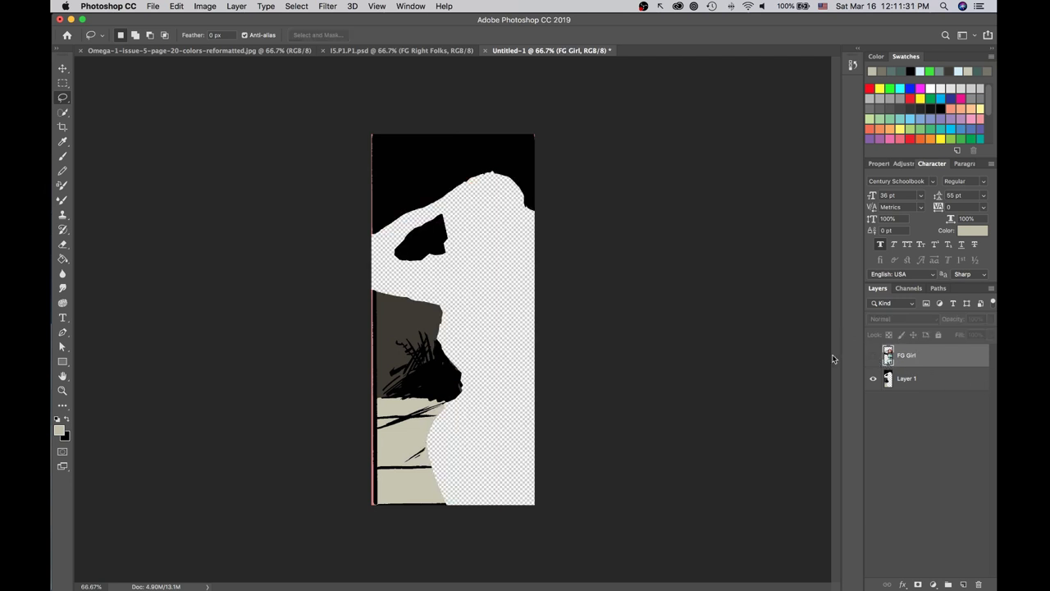
{"action": "key", "text": "super+1"}
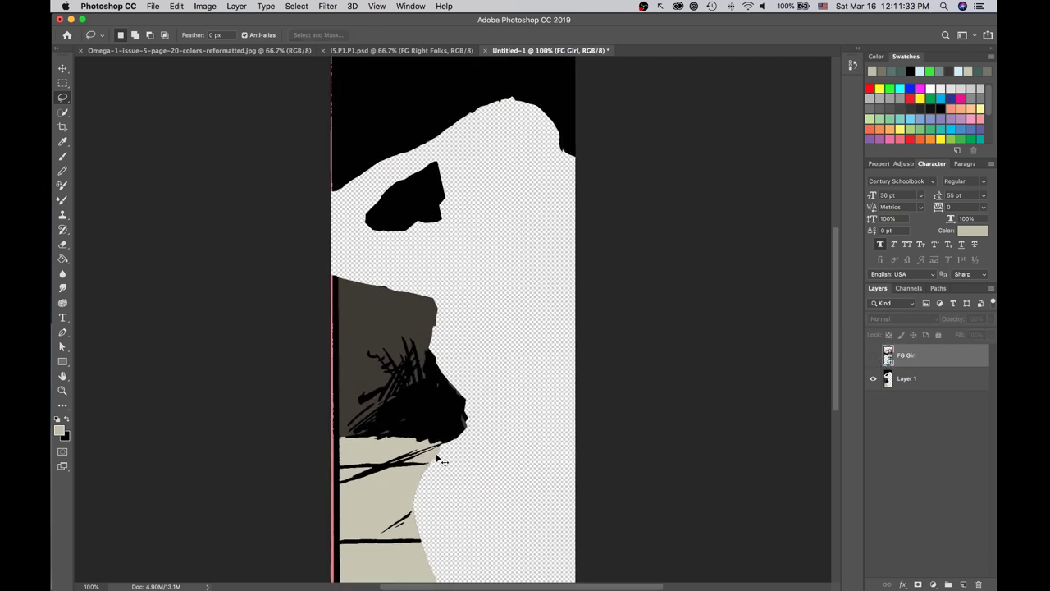
Clone Stamp beige floor on Layer 1 down into the transparent gap's lower part.
{"action": "key", "text": "s"}
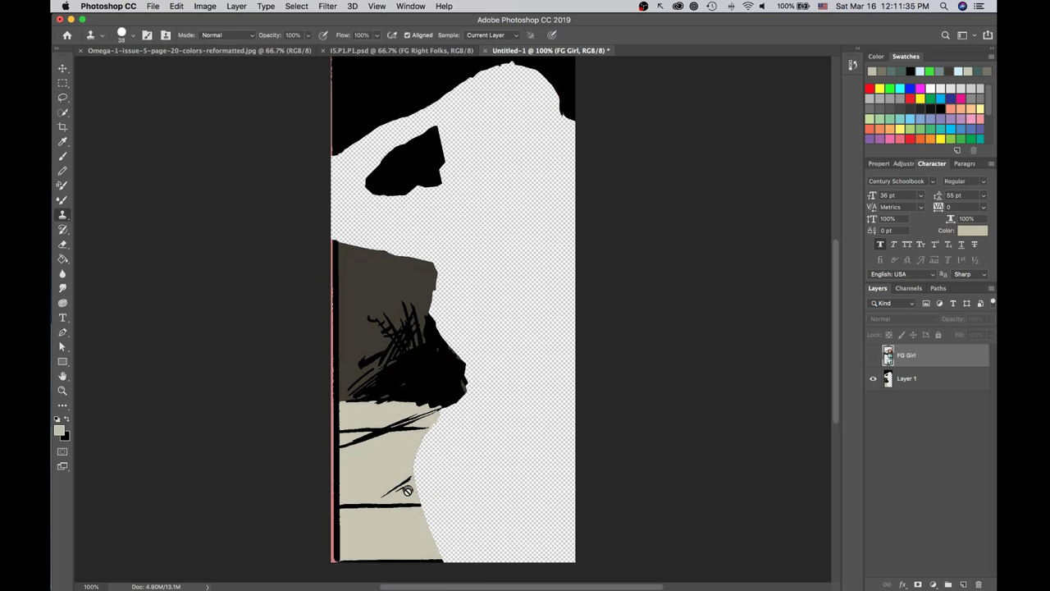
{"action": "left_click", "coordinate": [905, 378]}
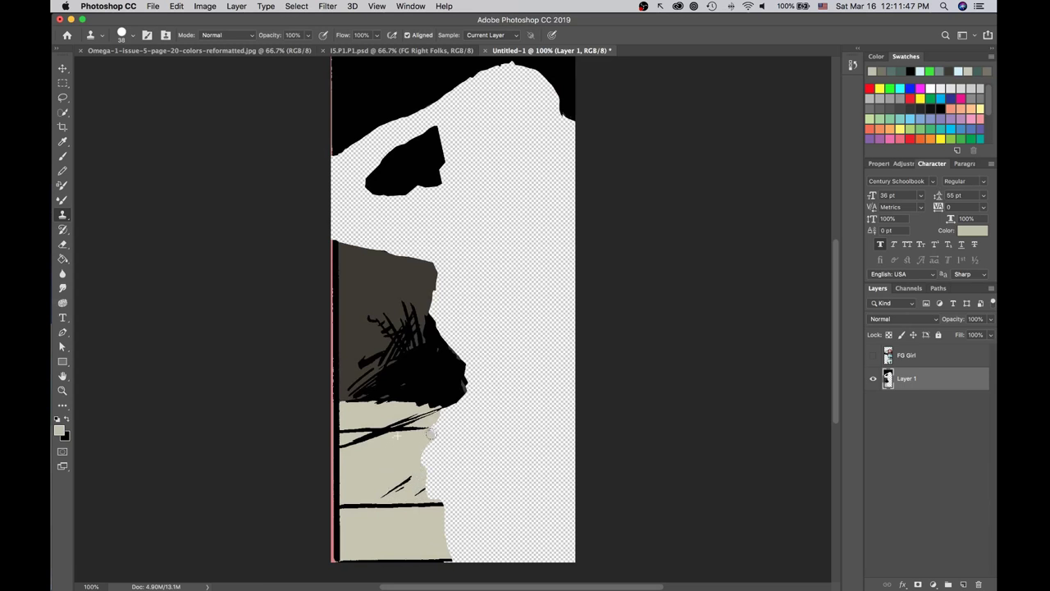
{"action": "left_click_drag", "start_coordinate": [441, 434], "coordinate": [428, 464]}
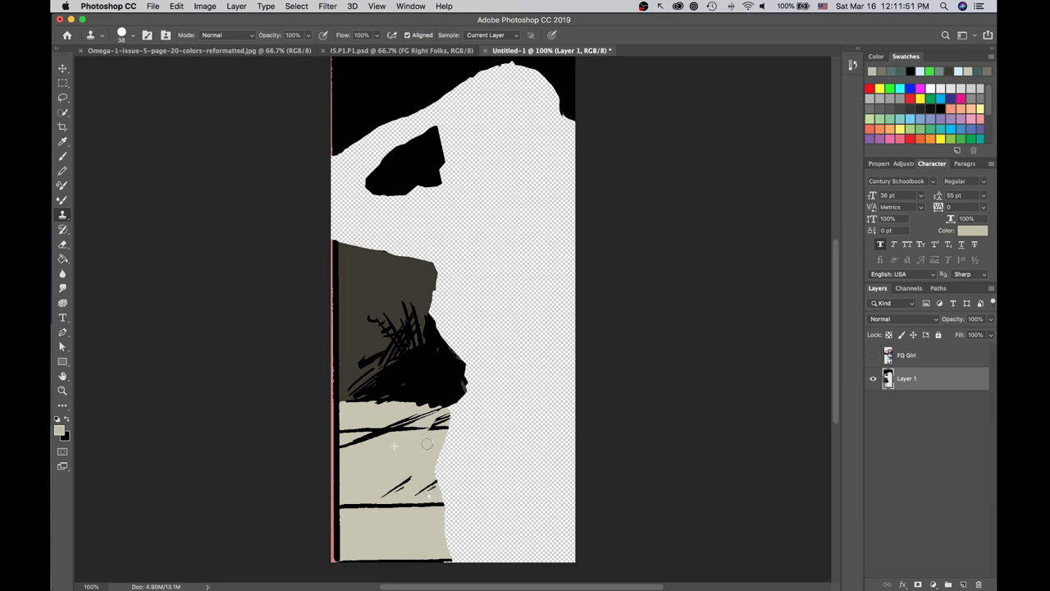
{"action": "left_click_drag", "start_coordinate": [442, 484], "coordinate": [450, 554]}
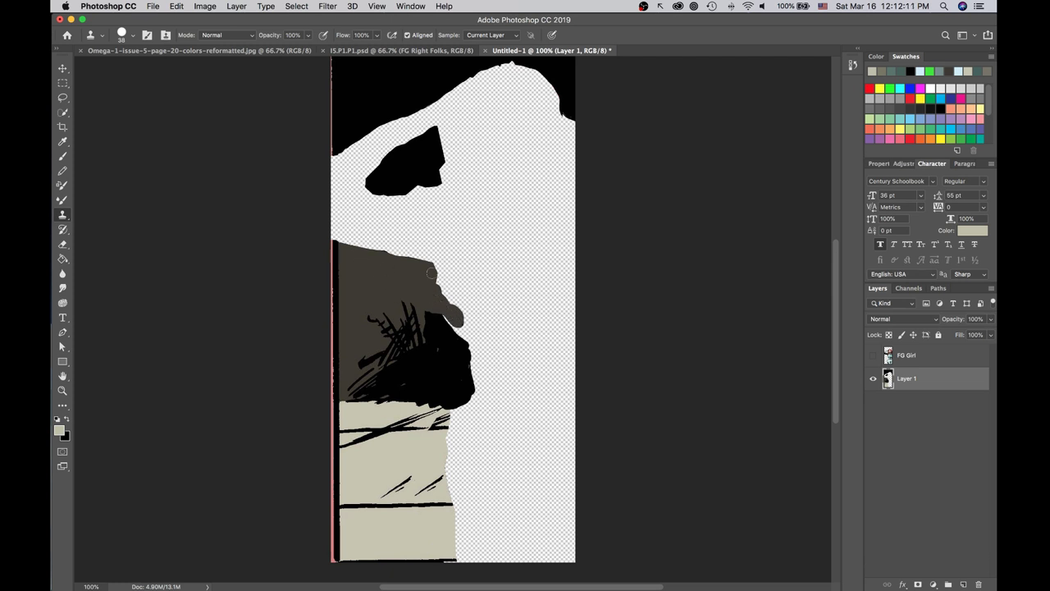
With a 127 px brush, paint sampled brown wall and black over the upper gap.
{"action": "key", "text": "i"}
{"action": "left_click", "coordinate": [357, 264]}
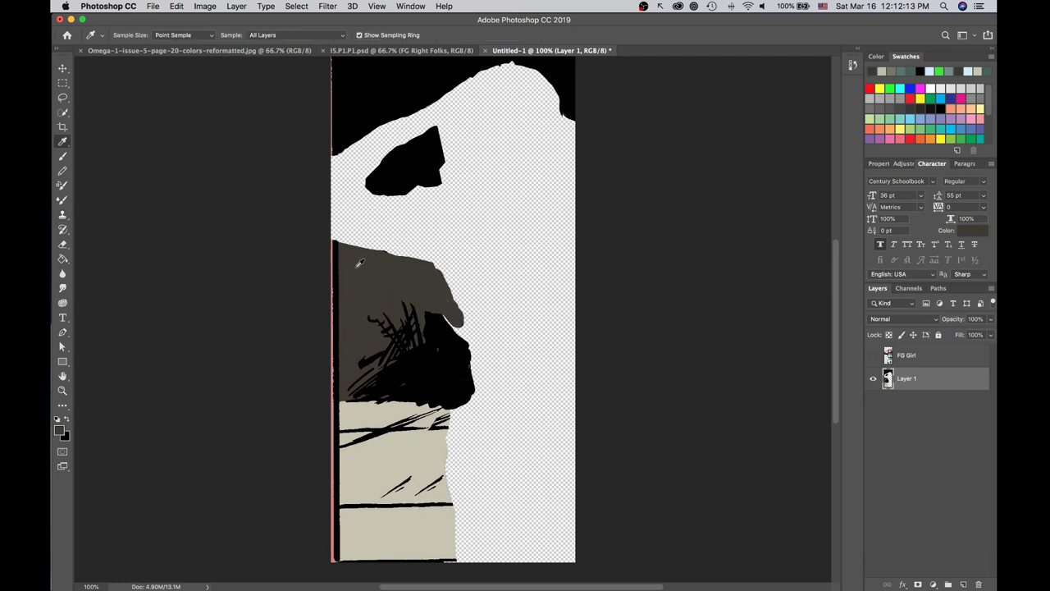
{"action": "key", "text": "b"}
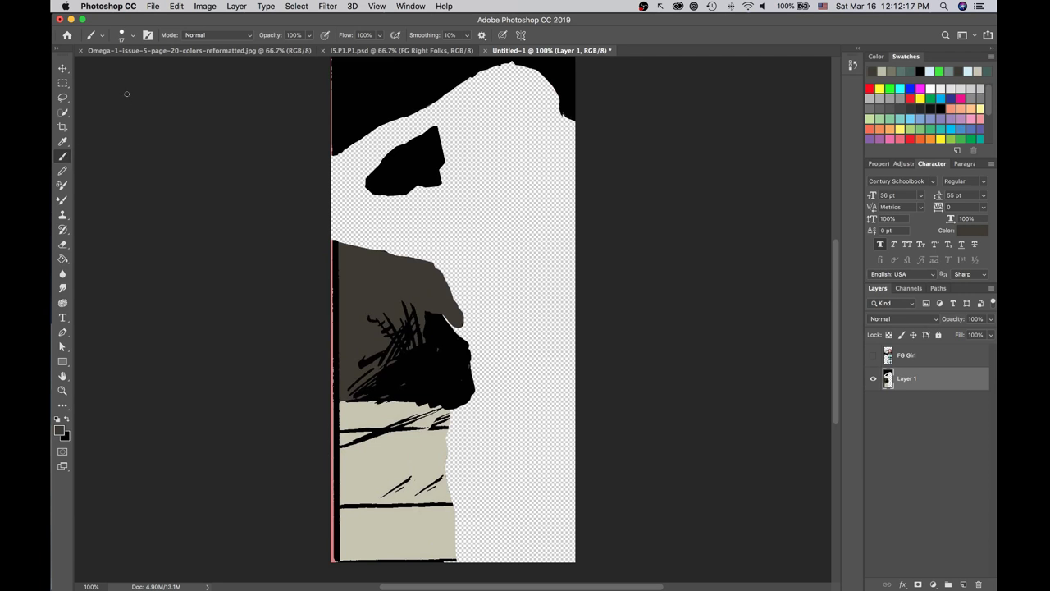
{"action": "left_click", "coordinate": [134, 40]}
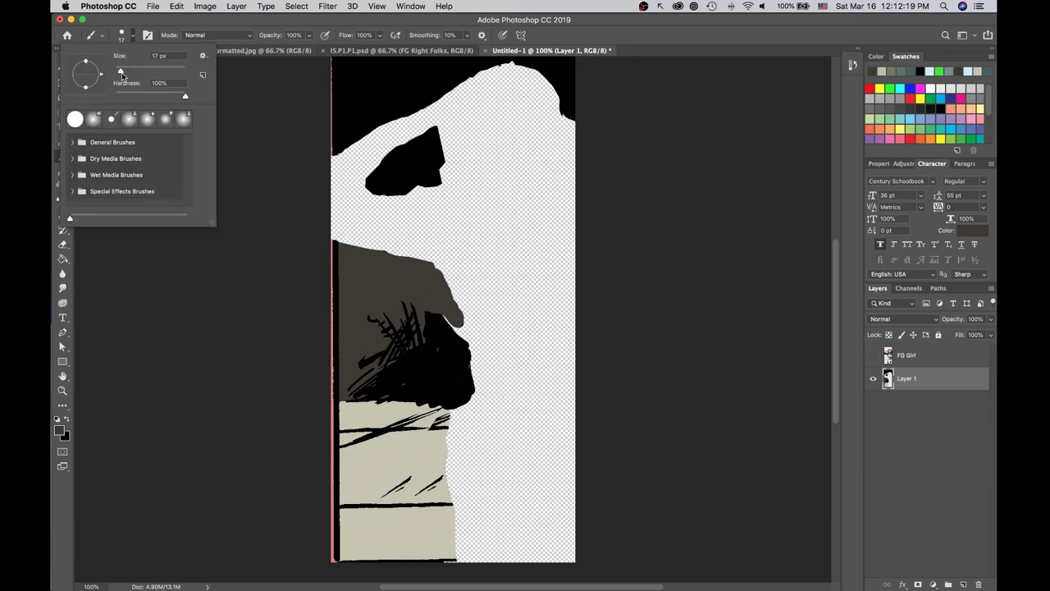
{"action": "left_click_drag", "start_coordinate": [154, 73], "coordinate": [157, 73]}
{"action": "mouse_move", "coordinate": [383, 264]}
{"action": "left_mouse_down"}
{"action": "mouse_move", "coordinate": [344, 233]}
{"action": "mouse_move", "coordinate": [396, 239]}
{"action": "mouse_move", "coordinate": [472, 315]}
{"action": "mouse_move", "coordinate": [441, 248]}
{"action": "mouse_move", "coordinate": [411, 222]}
{"action": "mouse_move", "coordinate": [345, 208]}
{"action": "mouse_move", "coordinate": [336, 173]}
{"action": "left_mouse_up"}
{"action": "left_click_drag", "start_coordinate": [440, 239], "coordinate": [464, 237]}
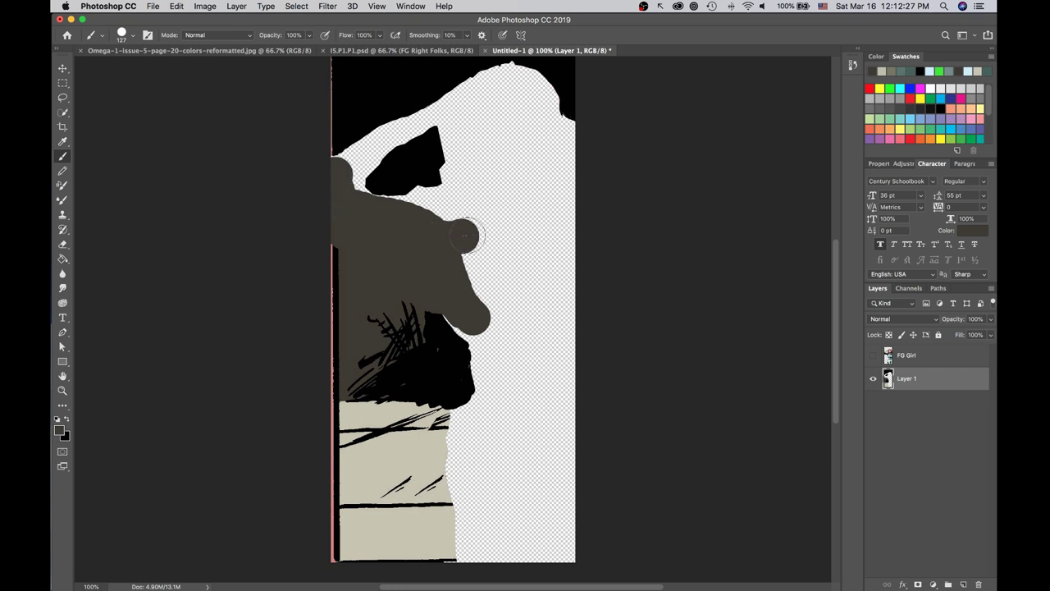
{"action": "left_click", "coordinate": [410, 170], "text": "alt"}
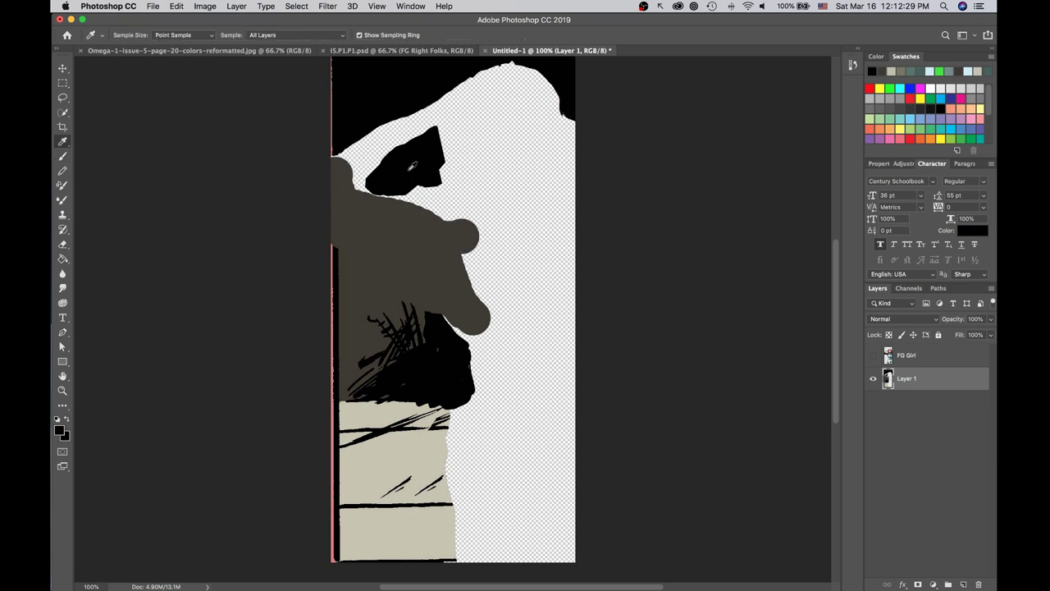
{"action": "mouse_move", "coordinate": [376, 182]}
{"action": "left_mouse_down"}
{"action": "mouse_move", "coordinate": [422, 176]}
{"action": "mouse_move", "coordinate": [433, 134]}
{"action": "mouse_move", "coordinate": [381, 126]}
{"action": "mouse_move", "coordinate": [343, 150]}
{"action": "mouse_move", "coordinate": [365, 169]}
{"action": "mouse_move", "coordinate": [455, 95]}
{"action": "mouse_move", "coordinate": [548, 71]}
{"action": "mouse_move", "coordinate": [503, 120]}
{"action": "mouse_move", "coordinate": [627, 112]}
{"action": "mouse_move", "coordinate": [472, 148]}
{"action": "mouse_move", "coordinate": [647, 143]}
{"action": "mouse_move", "coordinate": [551, 123]}
{"action": "mouse_move", "coordinate": [549, 106]}
{"action": "mouse_move", "coordinate": [443, 152]}
{"action": "mouse_move", "coordinate": [611, 179]}
{"action": "mouse_move", "coordinate": [637, 162]}
{"action": "mouse_move", "coordinate": [410, 181]}
{"action": "mouse_move", "coordinate": [479, 168]}
{"action": "mouse_move", "coordinate": [583, 208]}
{"action": "mouse_move", "coordinate": [594, 382]}
{"action": "left_mouse_up"}
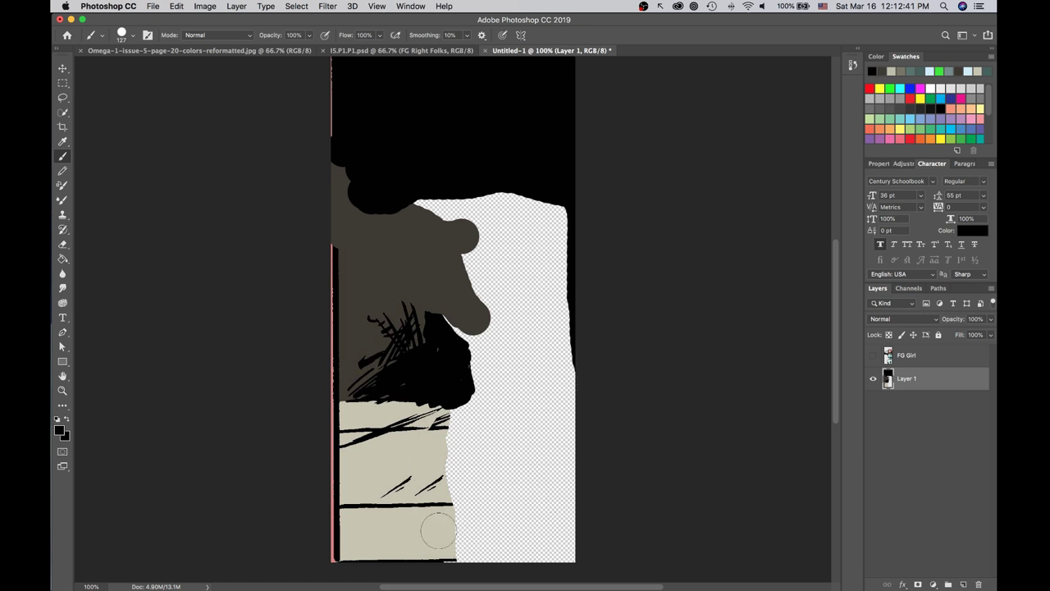
Paint sampled beige over the lower gap and brown over the remaining transparent area.
{"action": "key", "text": "i"}
{"action": "left_click", "coordinate": [408, 532]}
{"action": "key", "text": "b"}
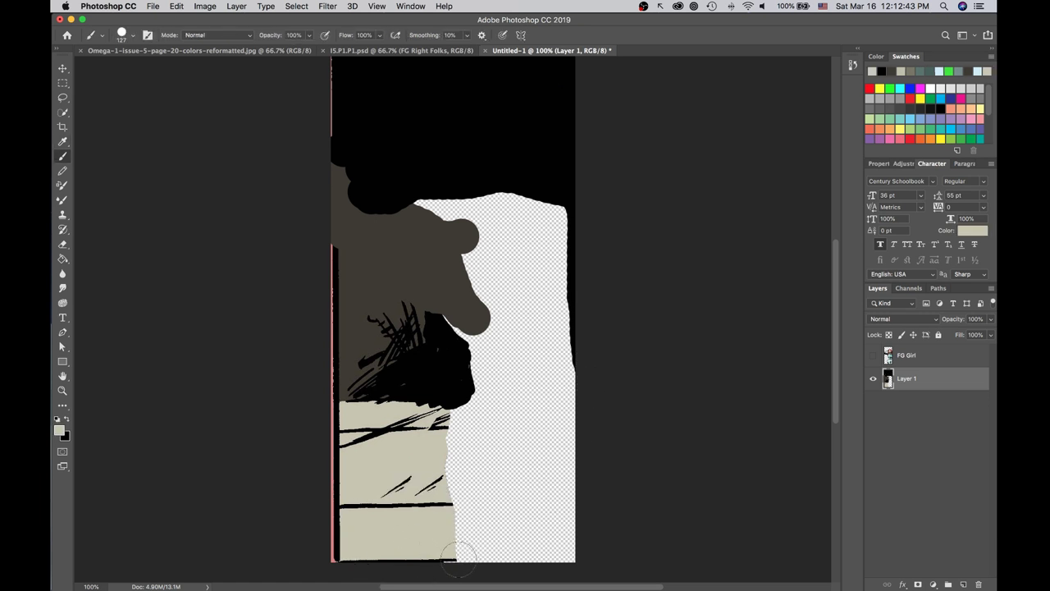
{"action": "mouse_move", "coordinate": [472, 558]}
{"action": "left_mouse_down"}
{"action": "mouse_move", "coordinate": [579, 556]}
{"action": "mouse_move", "coordinate": [594, 541]}
{"action": "mouse_move", "coordinate": [565, 399]}
{"action": "mouse_move", "coordinate": [440, 429]}
{"action": "mouse_move", "coordinate": [451, 466]}
{"action": "mouse_move", "coordinate": [428, 481]}
{"action": "mouse_move", "coordinate": [453, 474]}
{"action": "mouse_move", "coordinate": [501, 426]}
{"action": "mouse_move", "coordinate": [558, 418]}
{"action": "mouse_move", "coordinate": [476, 443]}
{"action": "mouse_move", "coordinate": [468, 536]}
{"action": "mouse_move", "coordinate": [499, 457]}
{"action": "mouse_move", "coordinate": [515, 560]}
{"action": "mouse_move", "coordinate": [573, 533]}
{"action": "mouse_move", "coordinate": [549, 455]}
{"action": "mouse_move", "coordinate": [518, 496]}
{"action": "mouse_move", "coordinate": [528, 454]}
{"action": "mouse_move", "coordinate": [547, 515]}
{"action": "mouse_move", "coordinate": [484, 537]}
{"action": "mouse_move", "coordinate": [511, 508]}
{"action": "left_mouse_up"}
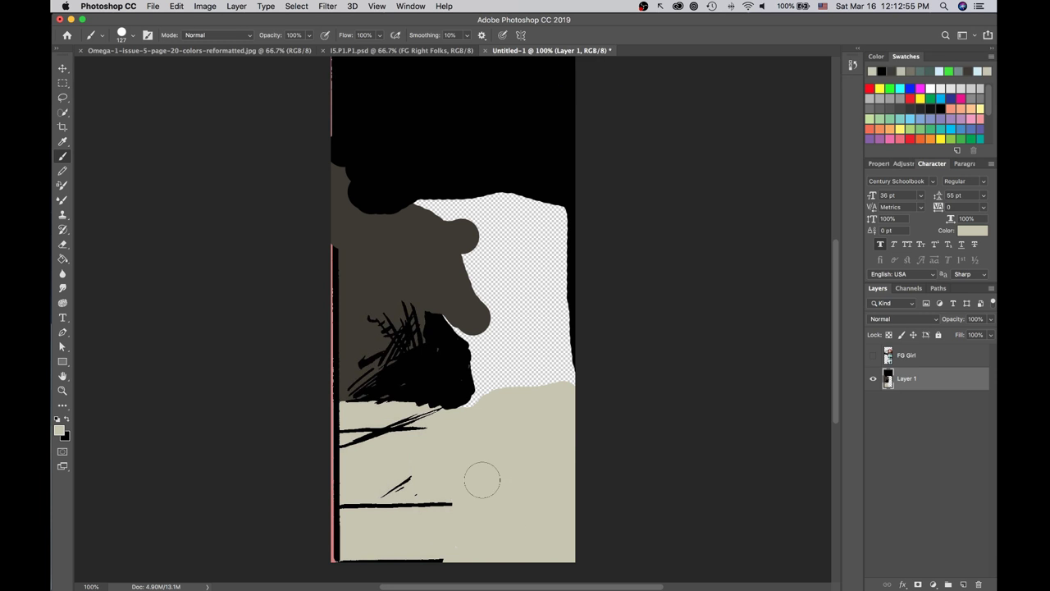
{"action": "key", "text": "i"}
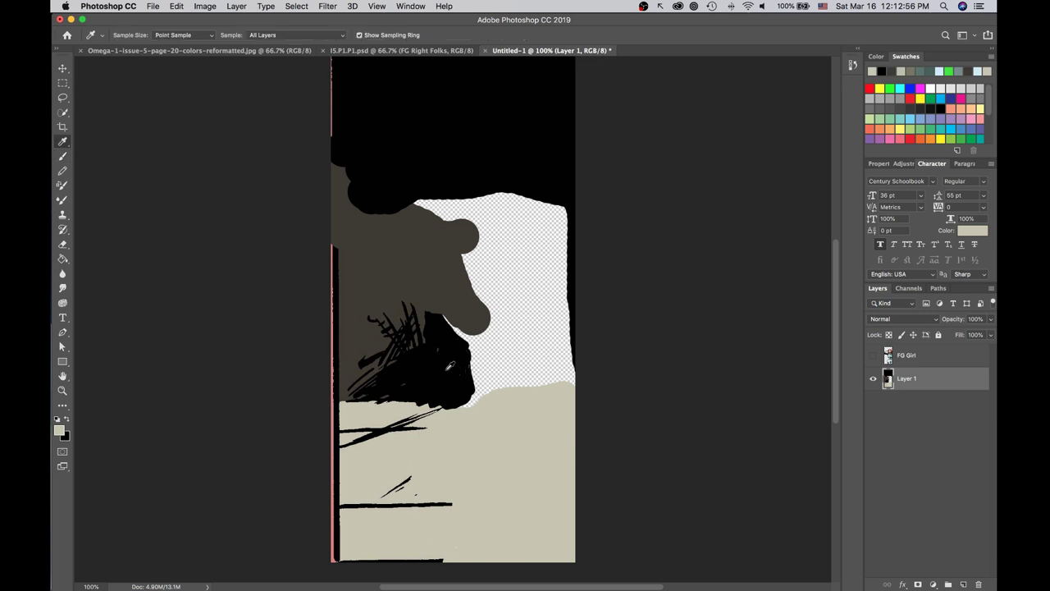
{"action": "left_click", "coordinate": [420, 264]}
{"action": "key", "text": "b"}
{"action": "mouse_move", "coordinate": [435, 217]}
{"action": "left_mouse_down"}
{"action": "mouse_move", "coordinate": [524, 197]}
{"action": "mouse_move", "coordinate": [544, 205]}
{"action": "mouse_move", "coordinate": [563, 243]}
{"action": "mouse_move", "coordinate": [568, 371]}
{"action": "mouse_move", "coordinate": [517, 378]}
{"action": "mouse_move", "coordinate": [485, 402]}
{"action": "mouse_move", "coordinate": [477, 349]}
{"action": "mouse_move", "coordinate": [440, 312]}
{"action": "mouse_move", "coordinate": [479, 313]}
{"action": "mouse_move", "coordinate": [507, 345]}
{"action": "mouse_move", "coordinate": [513, 395]}
{"action": "mouse_move", "coordinate": [543, 296]}
{"action": "mouse_move", "coordinate": [547, 348]}
{"action": "mouse_move", "coordinate": [527, 233]}
{"action": "mouse_move", "coordinate": [486, 221]}
{"action": "mouse_move", "coordinate": [488, 253]}
{"action": "mouse_move", "coordinate": [541, 319]}
{"action": "mouse_move", "coordinate": [506, 249]}
{"action": "mouse_move", "coordinate": [485, 231]}
{"action": "mouse_move", "coordinate": [474, 280]}
{"action": "mouse_move", "coordinate": [493, 303]}
{"action": "left_mouse_up"}
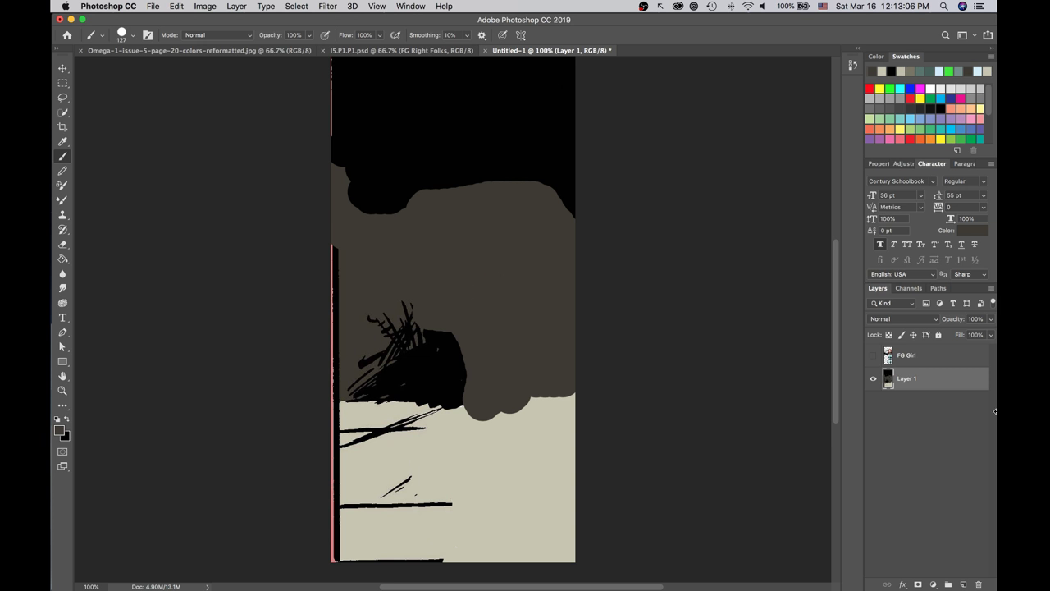
Show FG Girl again, zoom out, and try enlarging the background before undoing it.
{"action": "left_click", "coordinate": [872, 355]}
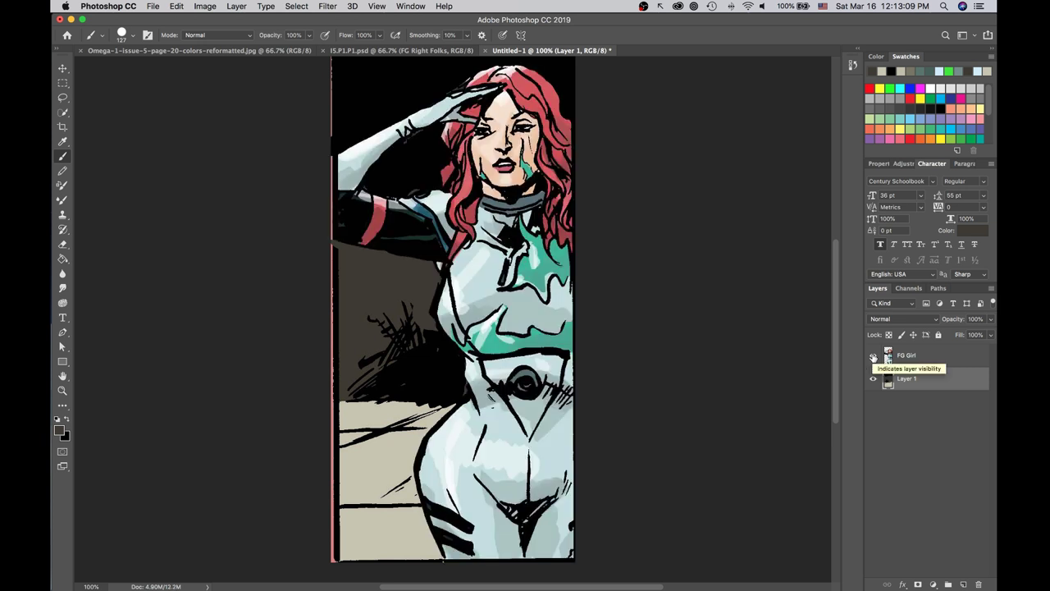
{"action": "key", "text": "super+minus"}
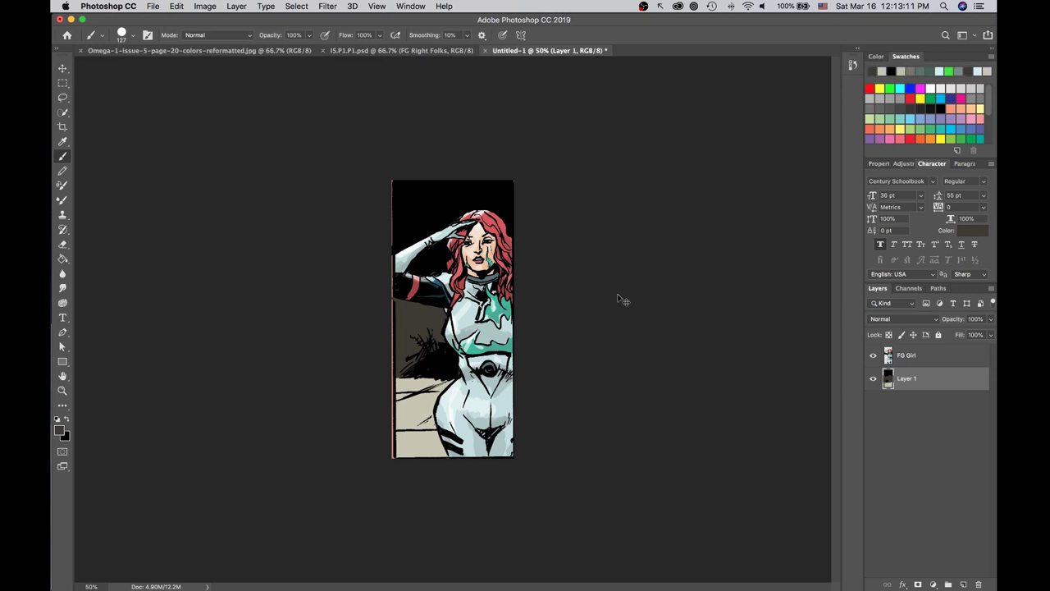
{"action": "key", "text": "super+t"}
{"action": "left_click_drag", "start_coordinate": [515, 178], "coordinate": [585, 156]}
{"action": "key", "text": "super+z"}
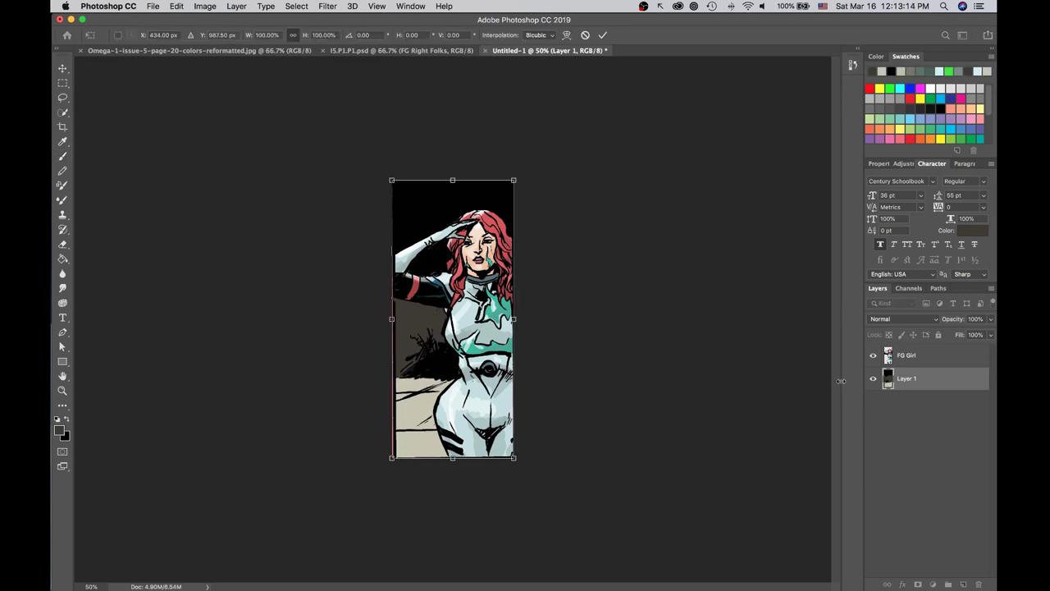
{"action": "left_click", "coordinate": [904, 358]}
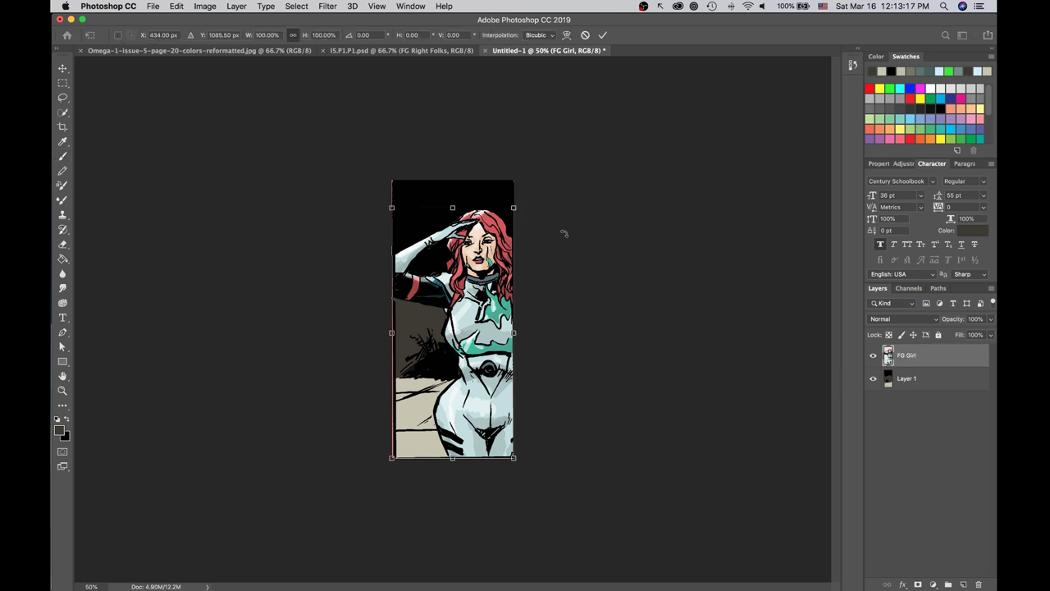
{"action": "left_click_drag", "start_coordinate": [514, 207], "coordinate": [591, 155]}
{"action": "left_click_drag", "start_coordinate": [455, 279], "coordinate": [434, 324]}
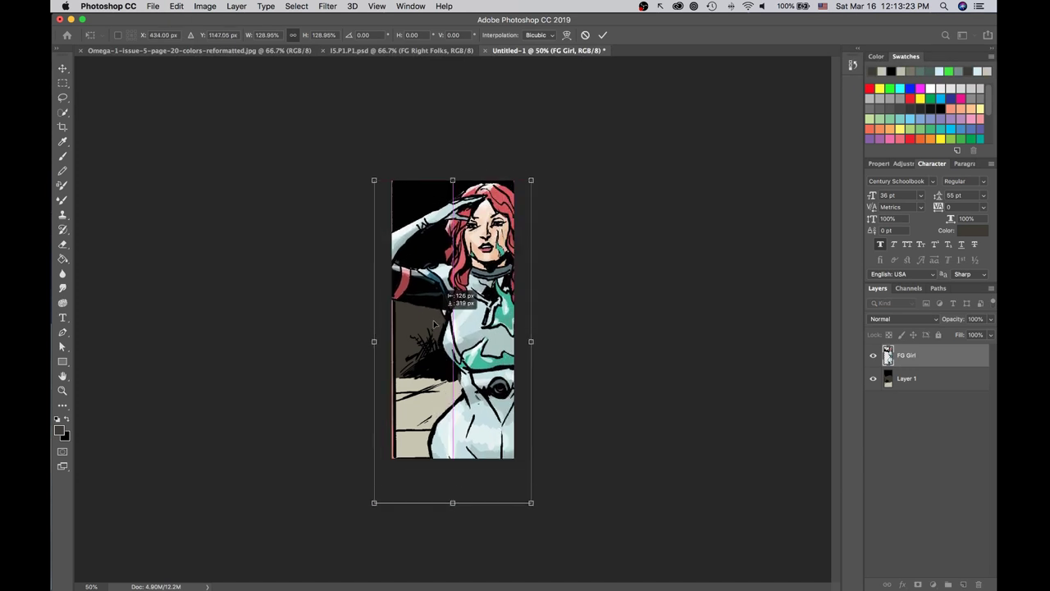
{"action": "key", "text": "super+z"}
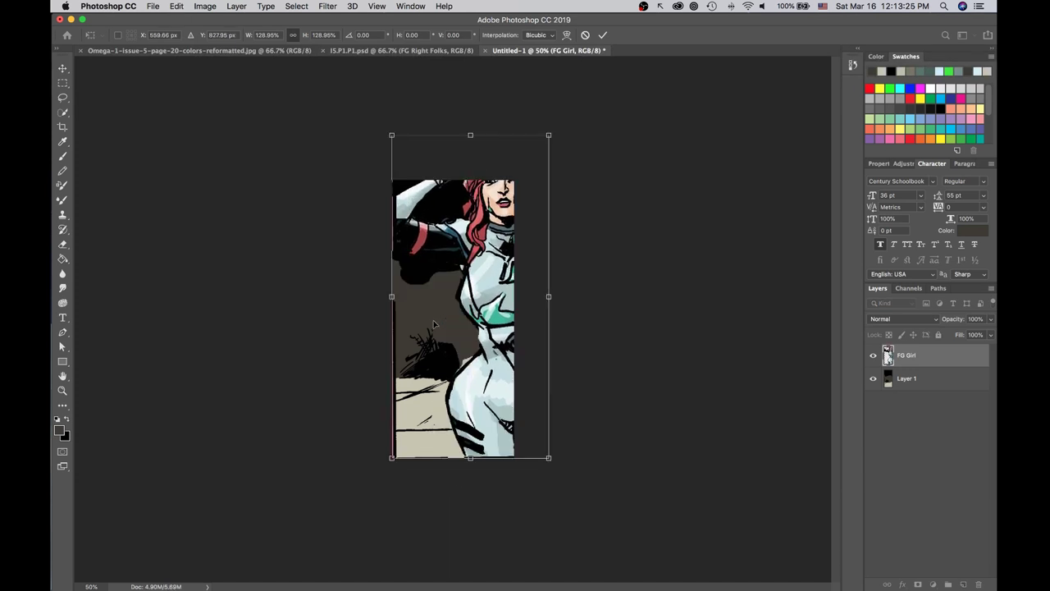
{"action": "key", "text": "super+shift+z"}
{"action": "key", "text": "super+z"}
{"action": "key", "text": "Return"}
{"action": "key", "text": "b"}
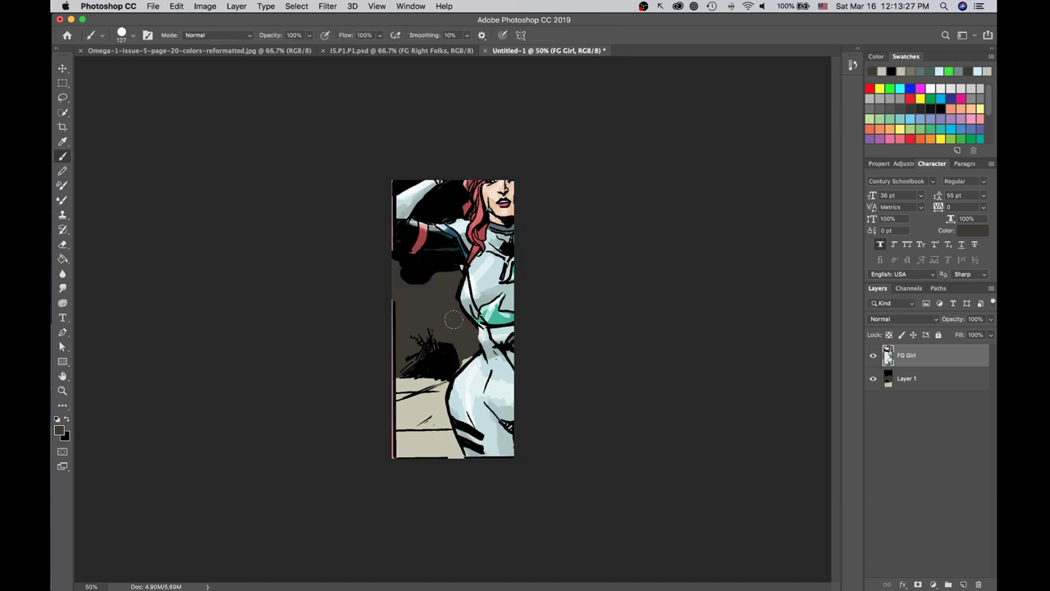
{"action": "key", "text": "super+z"}
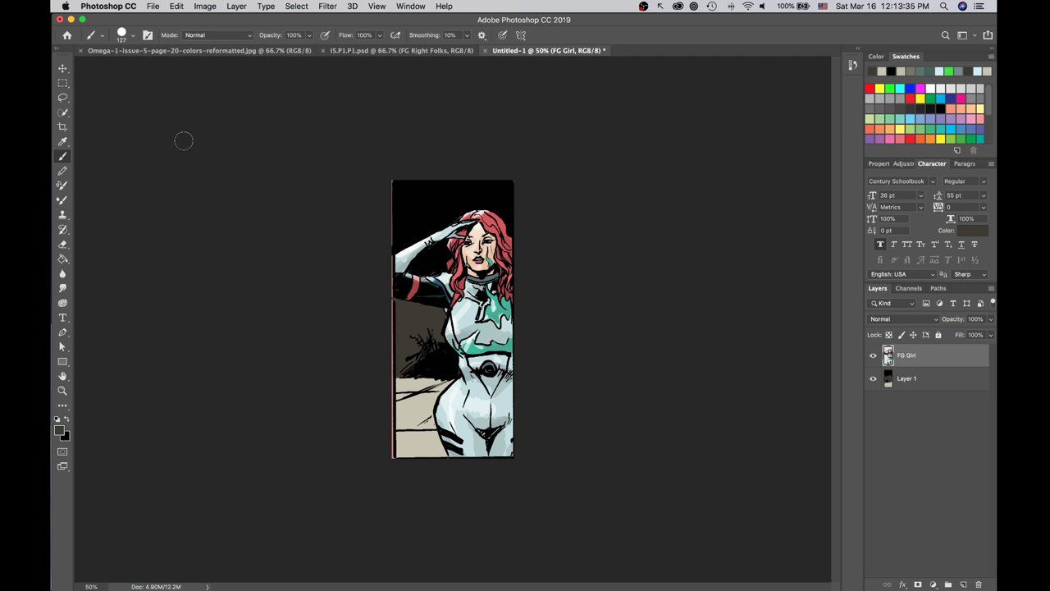
Crop in the panel's left edge to an 852 px width and zoom back to 50%.
{"action": "left_click", "coordinate": [62, 127]}
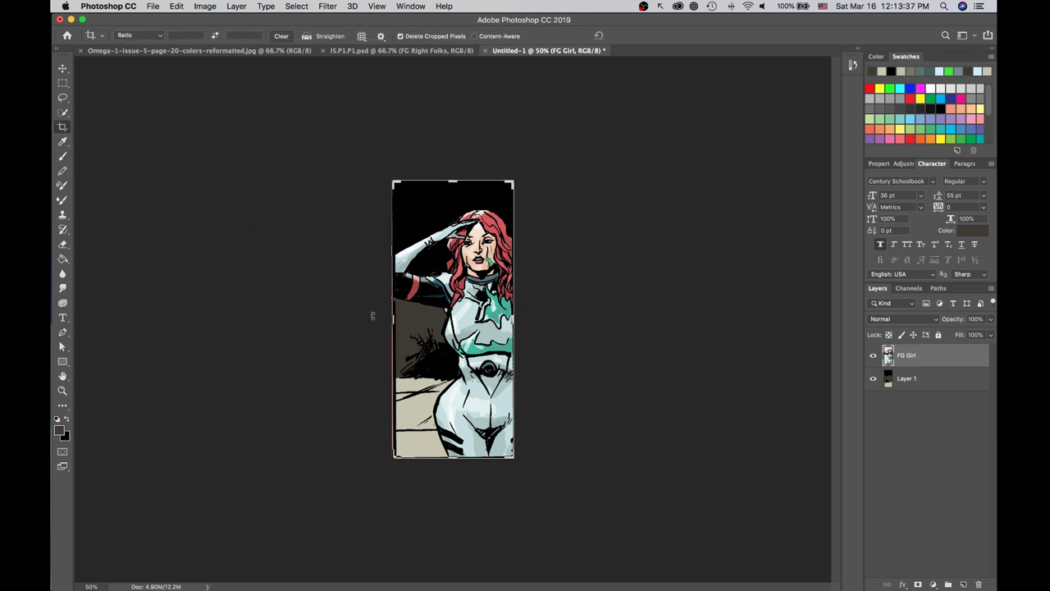
{"action": "left_click_drag", "start_coordinate": [393, 321], "coordinate": [395, 321]}
{"action": "key", "text": "super+equal"}
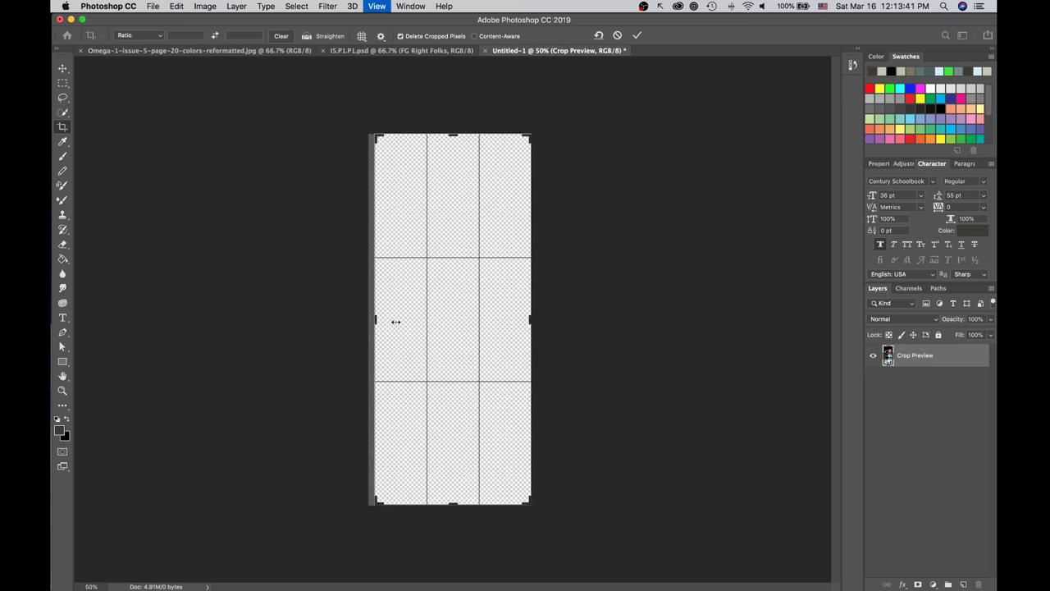
{"action": "key", "text": "super+equal"}
{"action": "key", "text": "super+equal"}
{"action": "left_click_drag", "start_coordinate": [331, 320], "coordinate": [334, 320]}
{"action": "key", "text": "Return"}
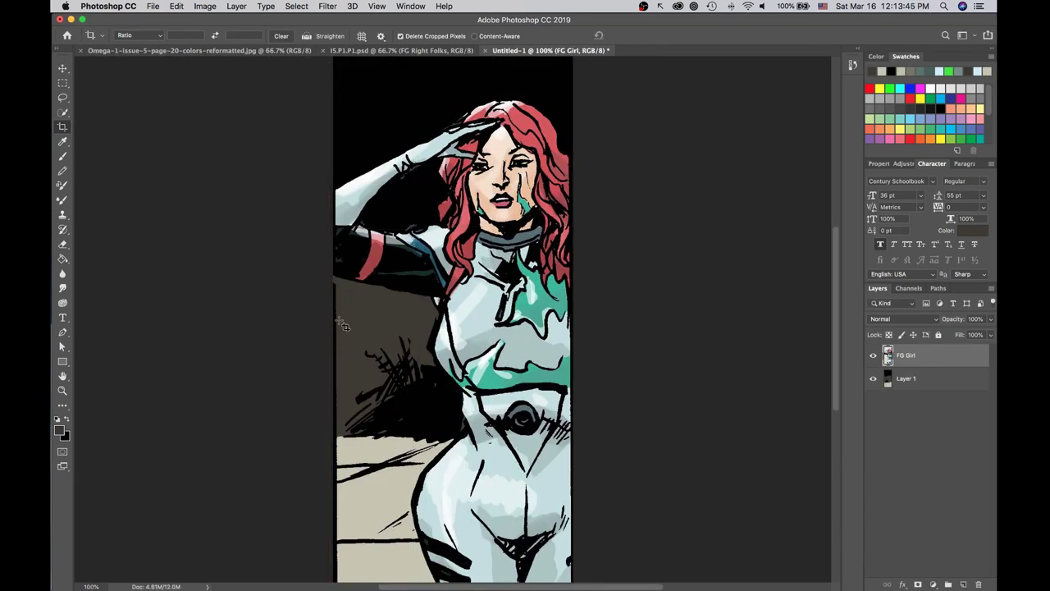
{"action": "key", "text": "super+minus"}
{"action": "key", "text": "super+minus"}
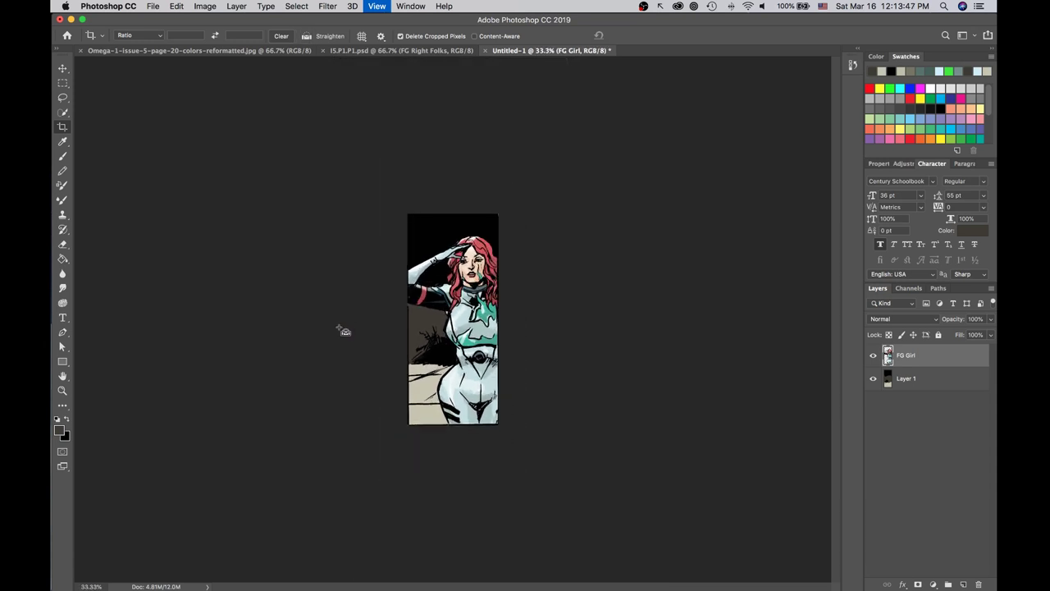
Save the cropped panel as layered I5.P1.P5.psd in the Motion Comic Panes folder.
{"action": "left_click", "coordinate": [154, 6]}
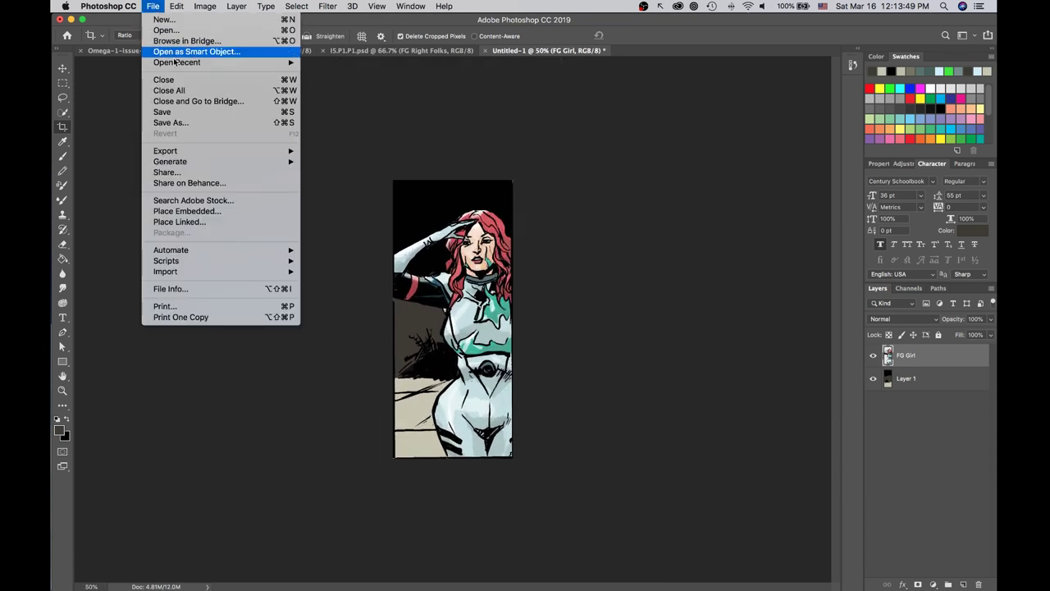
{"action": "left_click", "coordinate": [194, 122]}
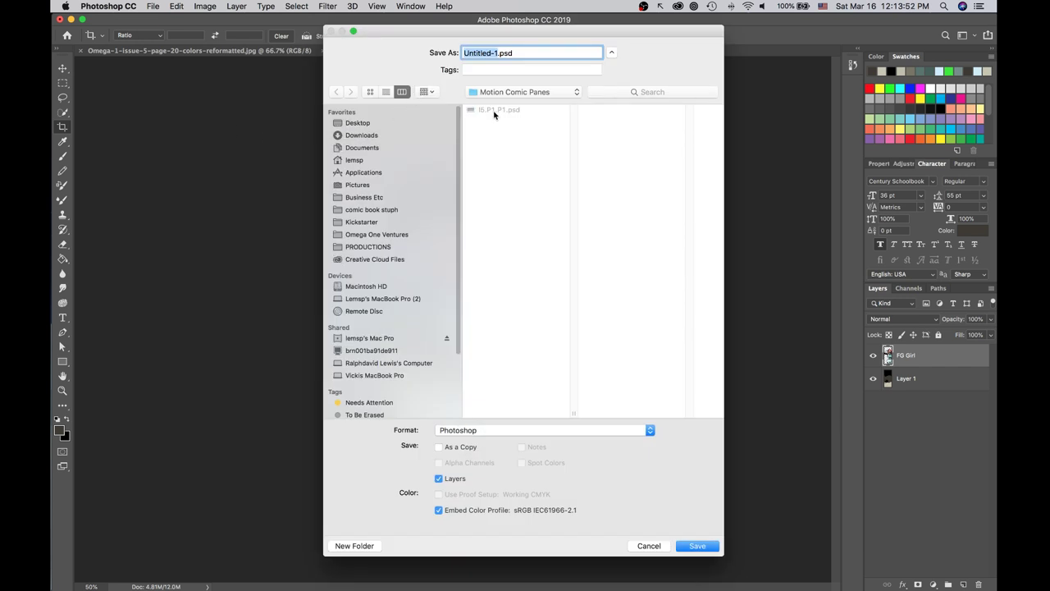
{"action": "left_click", "coordinate": [494, 113]}
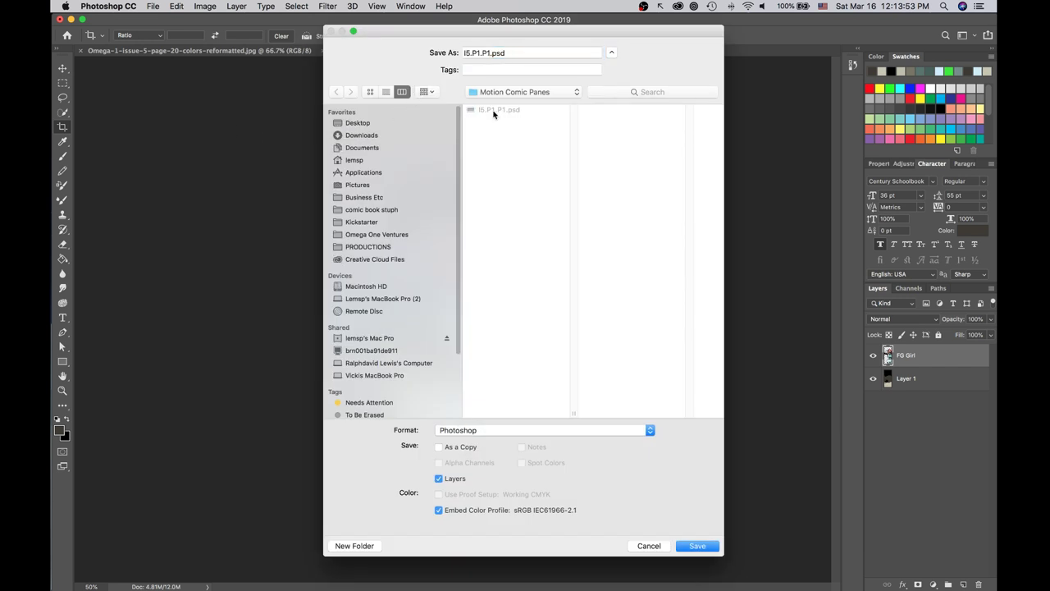
{"action": "left_click", "coordinate": [489, 52]}
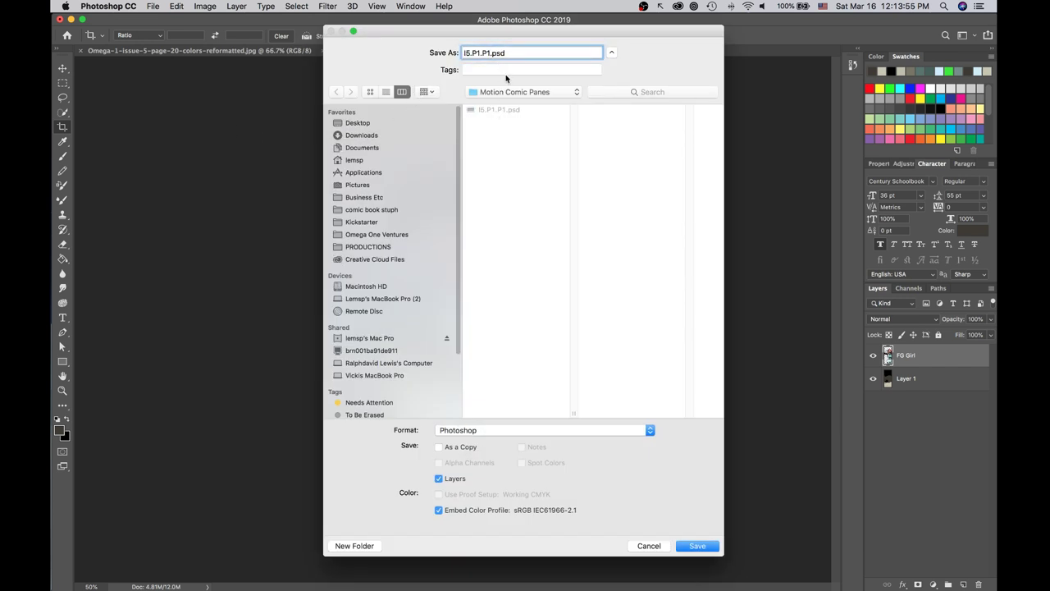
{"action": "key", "text": "BackSpace"}
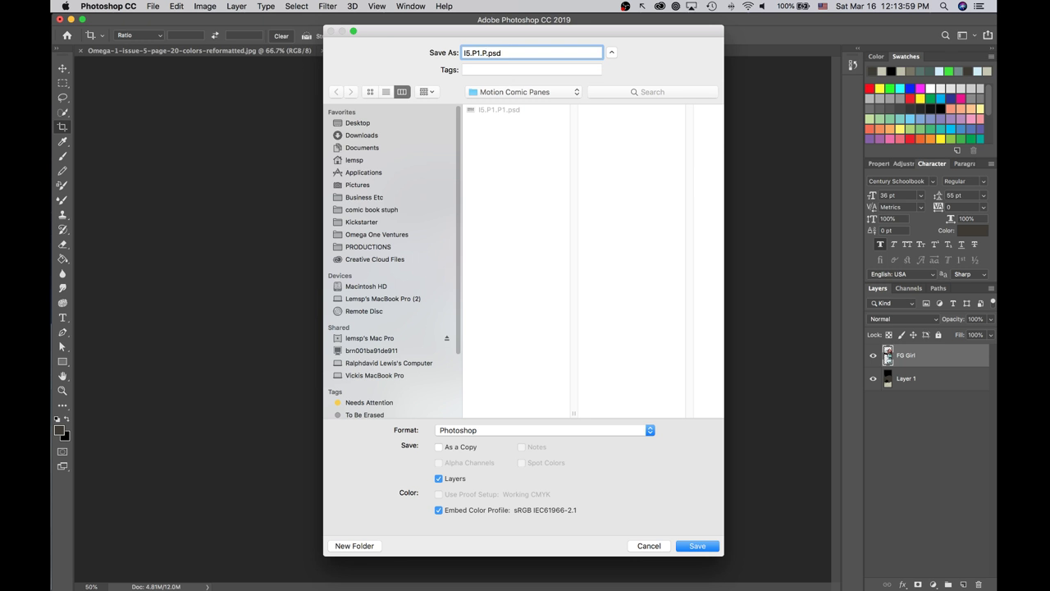
{"action": "key", "text": "Return"}
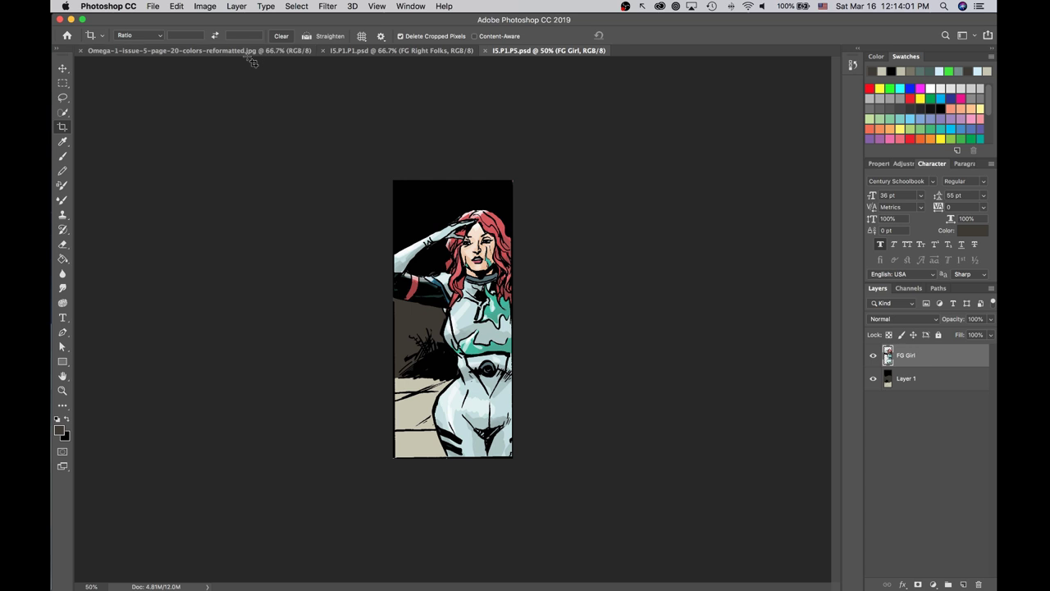
{"action": "left_click", "coordinate": [231, 54]}
{"action": "key", "text": "super+minus"}
{"action": "key", "text": "super+minus"}
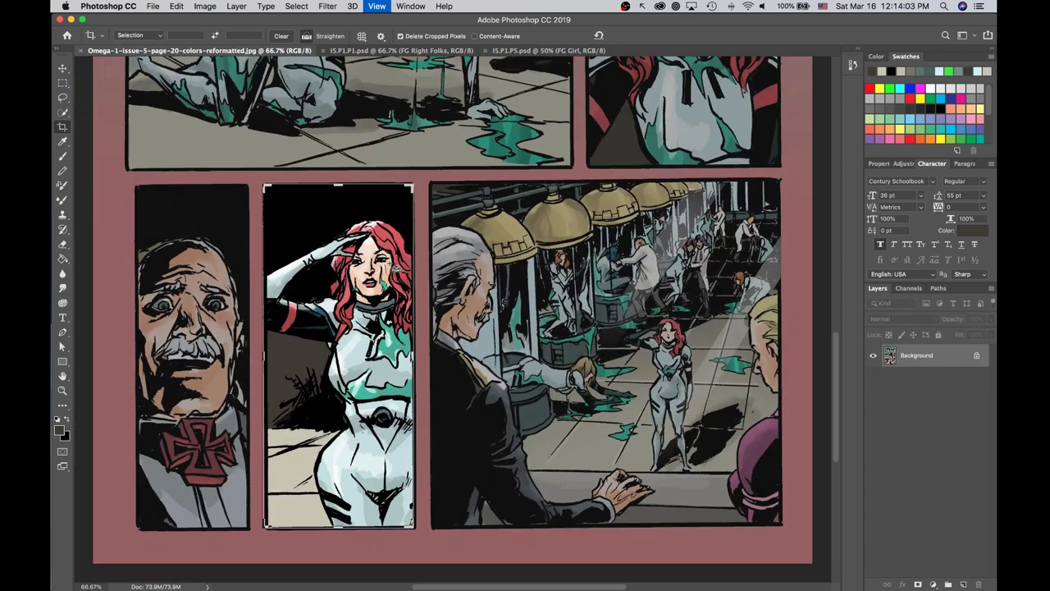
{"action": "key", "text": "super+minus"}
{"action": "key", "text": "super+minus"}
{"action": "key", "text": "super+minus"}
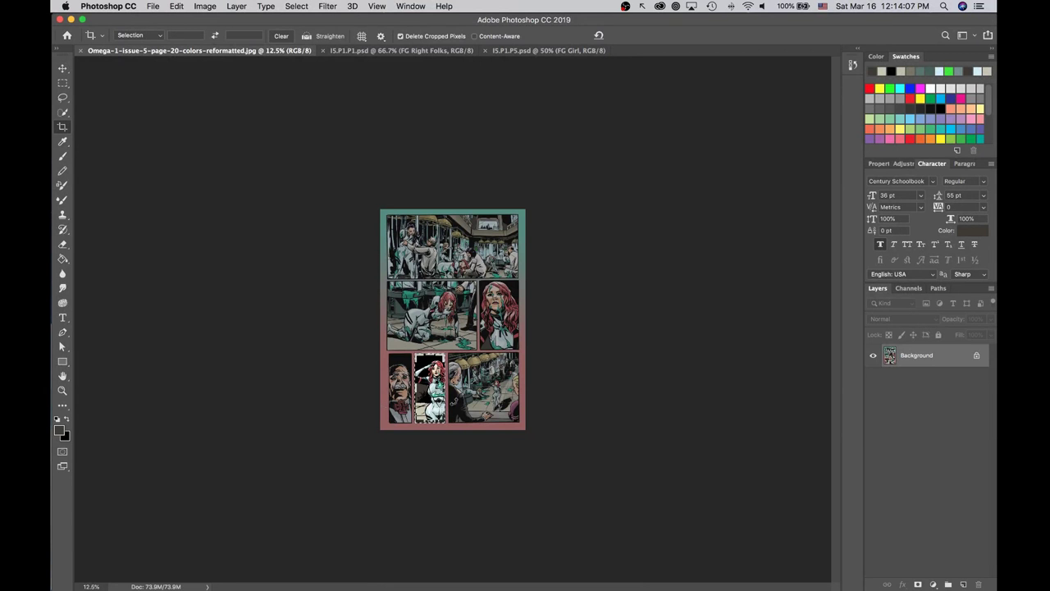
{"action": "left_click", "coordinate": [62, 69]}
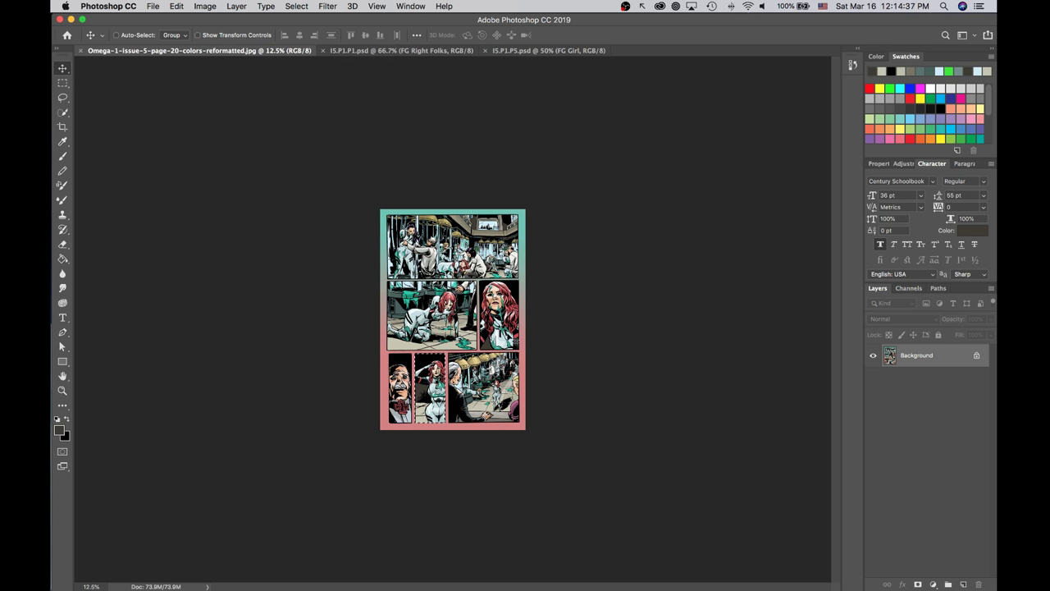
{"action": "key", "text": "super"}
{"action": "key", "text": "super+equal"}
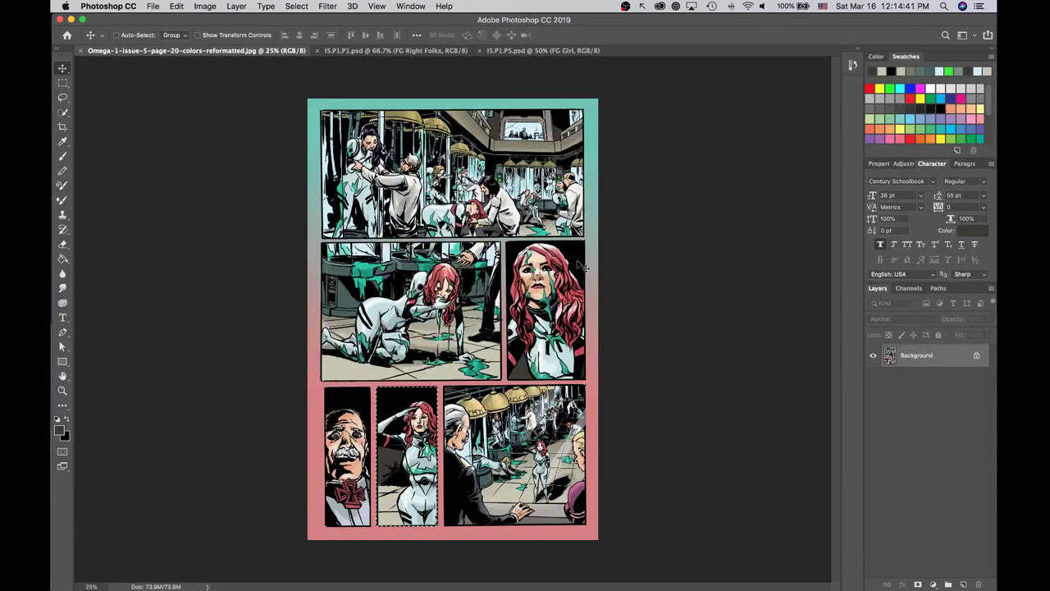
{"action": "key", "text": "super+equal"}
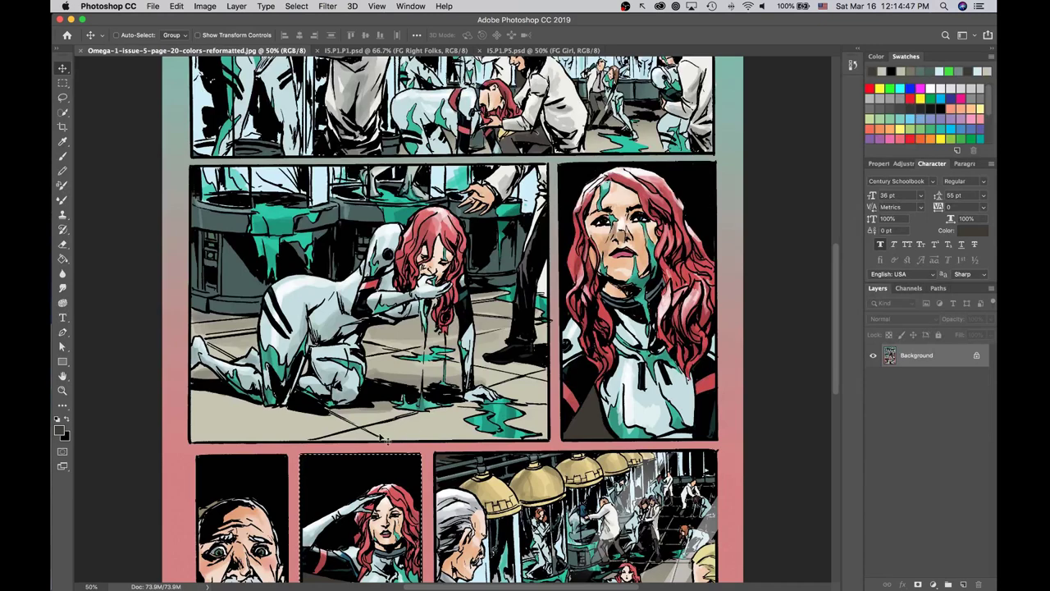
{"action": "key", "text": "h"}
{"action": "left_click_drag", "start_coordinate": [316, 509], "coordinate": [294, 359]}
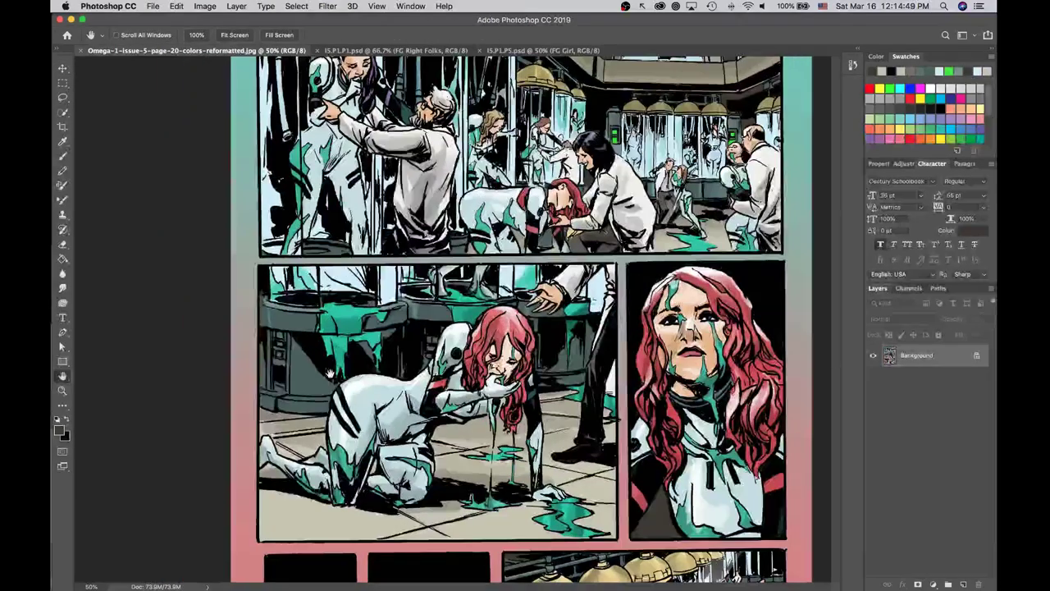
{"action": "scroll", "coordinate": [294, 358], "scroll_direction": "down", "scroll_amount": 5}
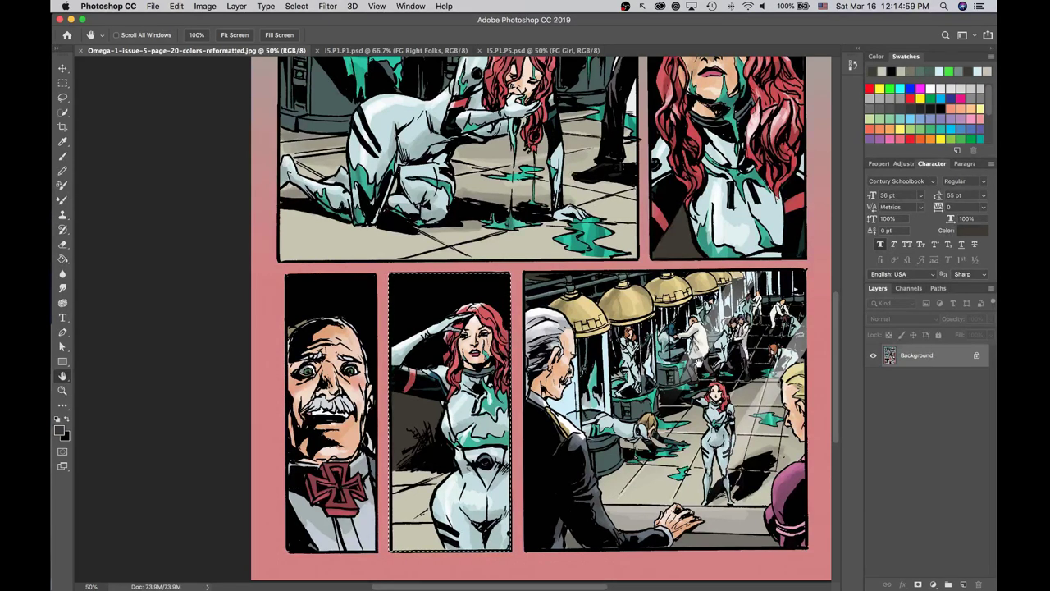
{"action": "left_click", "coordinate": [699, 364], "text": "alt"}
{"action": "left_click", "coordinate": [699, 363], "text": "alt"}
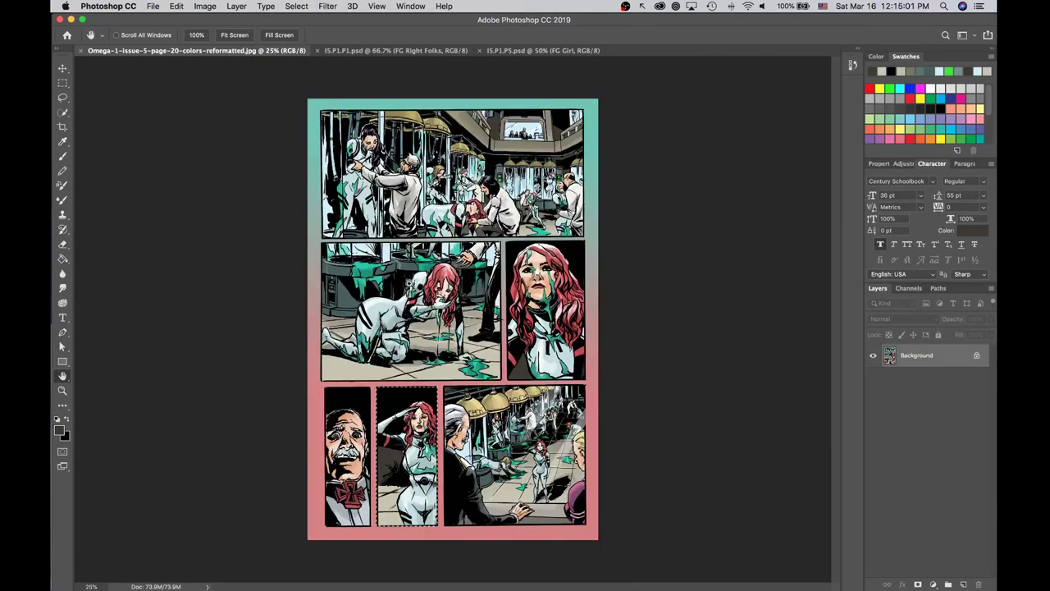
{"action": "key", "text": "super+plus"}
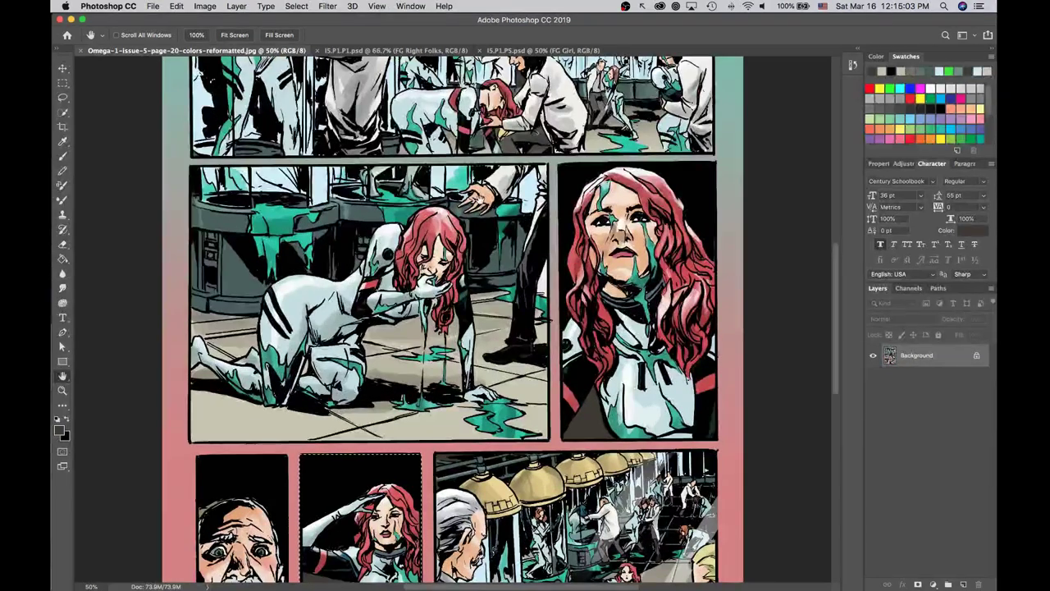
{"action": "scroll", "coordinate": [532, 185], "scroll_direction": "up", "scroll_amount": 5}
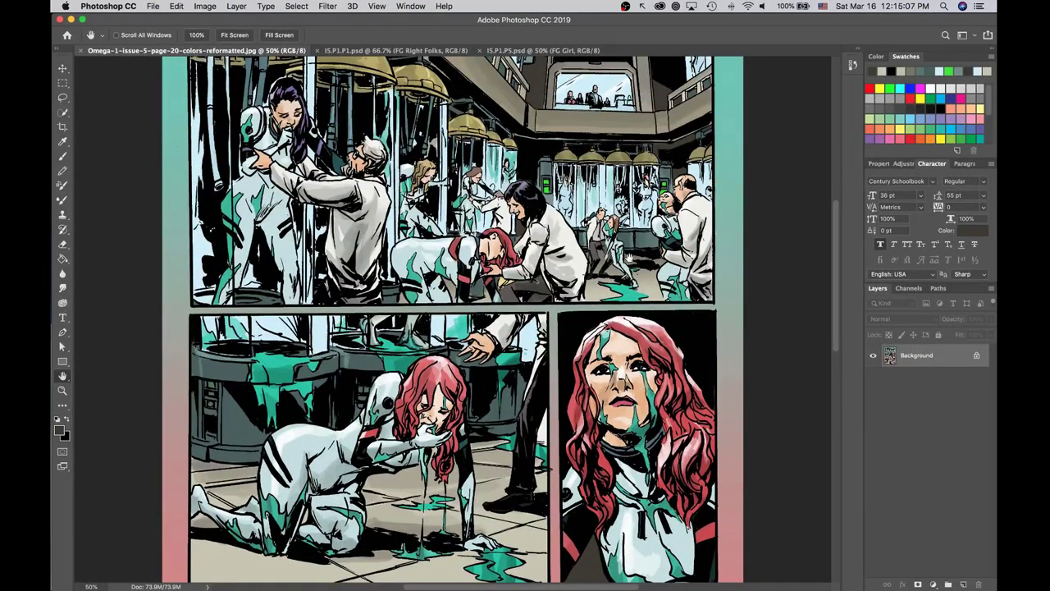
{"action": "scroll", "coordinate": [628, 257], "scroll_direction": "down", "scroll_amount": 12}
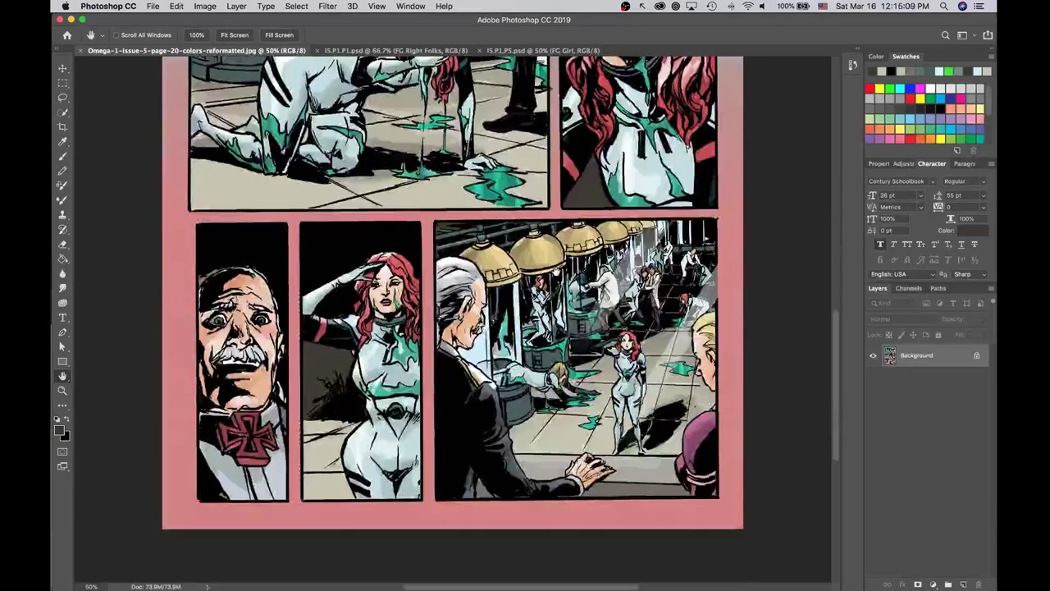
{"action": "scroll", "coordinate": [556, 272], "scroll_direction": "up", "scroll_amount": 2}
{"action": "left_click", "coordinate": [556, 271], "text": "alt"}
{"action": "left_click", "coordinate": [556, 272], "text": "alt"}
{"action": "left_click", "coordinate": [556, 272], "text": "alt"}
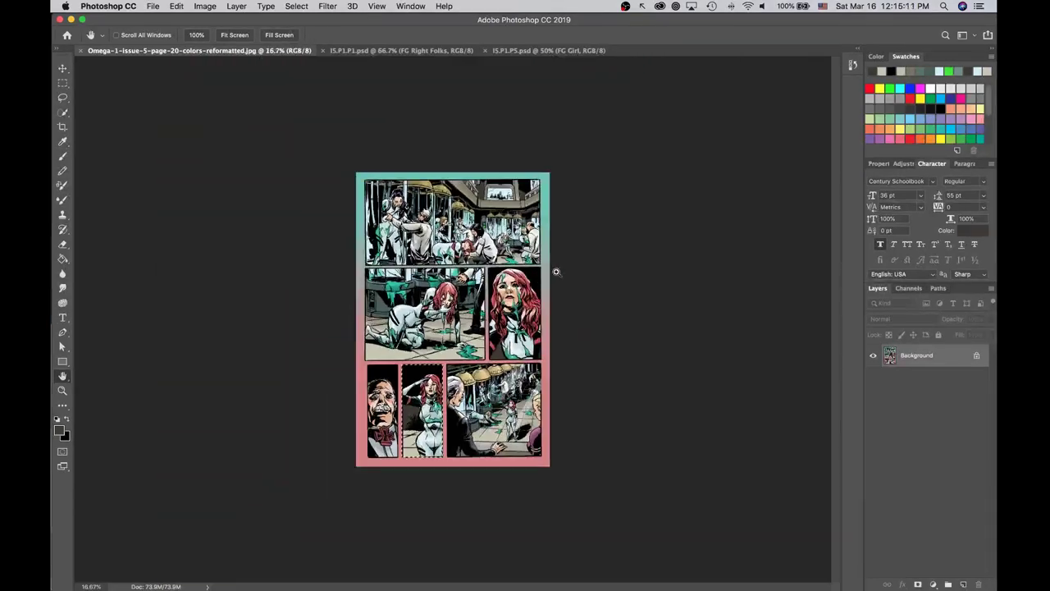
{"action": "key", "text": "super+Tab"}
{"action": "key", "text": "super+Tab"}
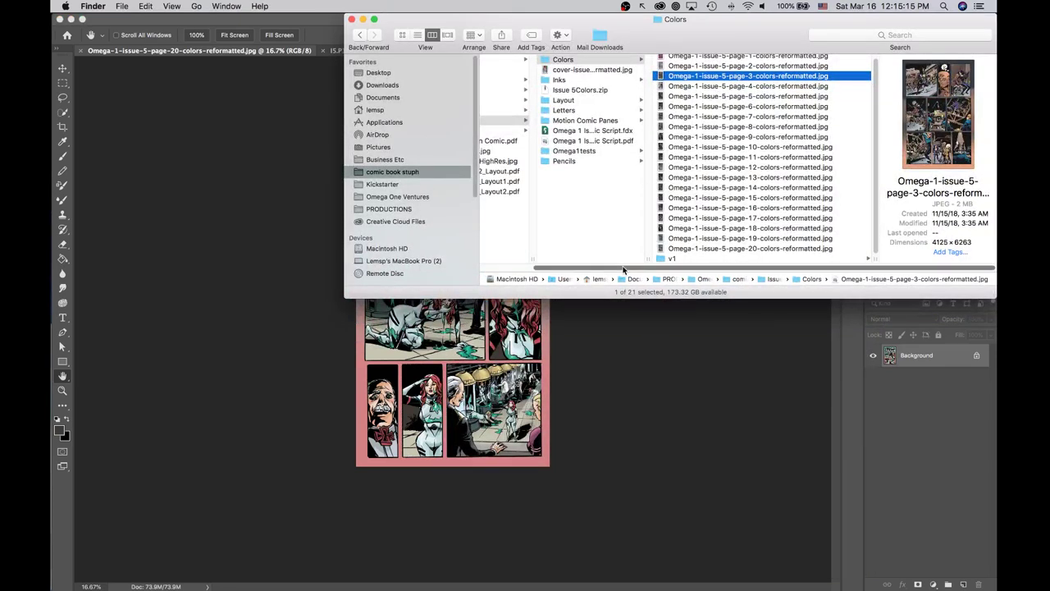
Open omega-1-issue-6-page-20-colors-reformatted.jpg from Issue #6 > Colors in Photoshop CC 2019.
{"action": "scroll", "coordinate": [626, 263], "scroll_direction": "left", "scroll_amount": 3}
{"action": "left_click", "coordinate": [541, 132]}
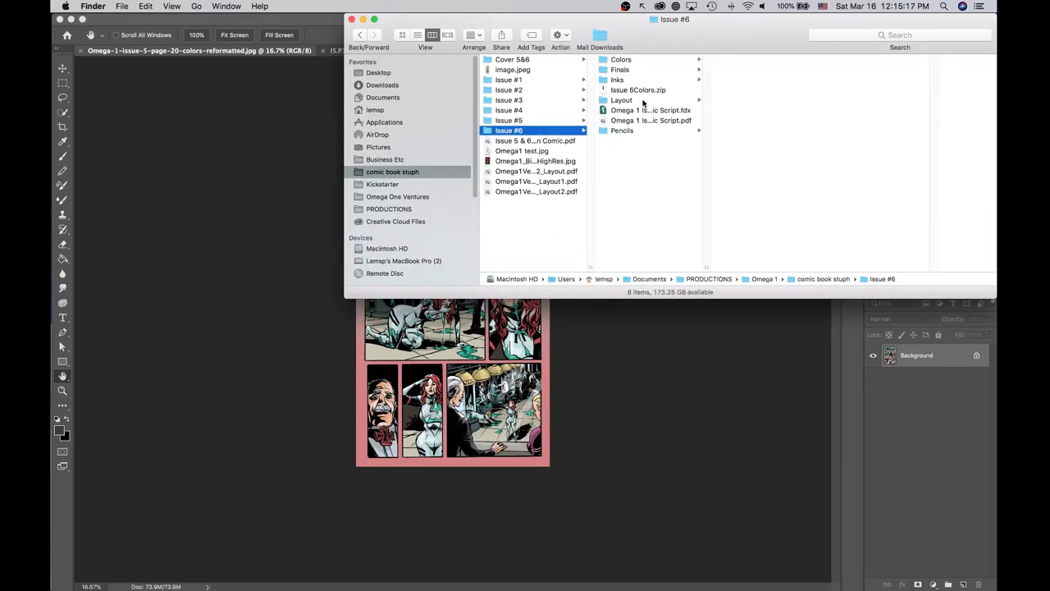
{"action": "left_click", "coordinate": [650, 60]}
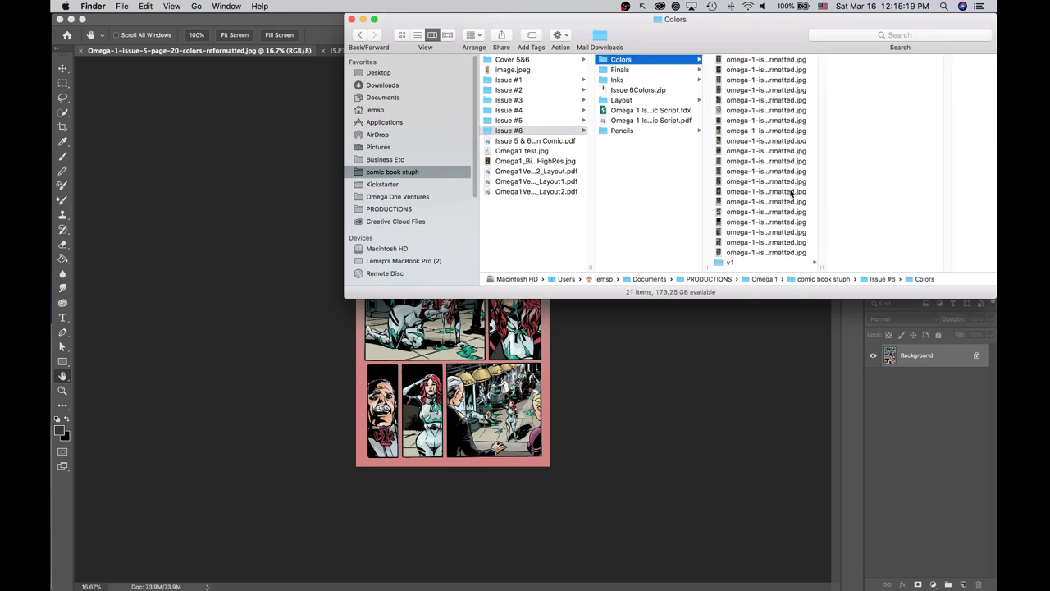
{"action": "right_click", "coordinate": [786, 253]}
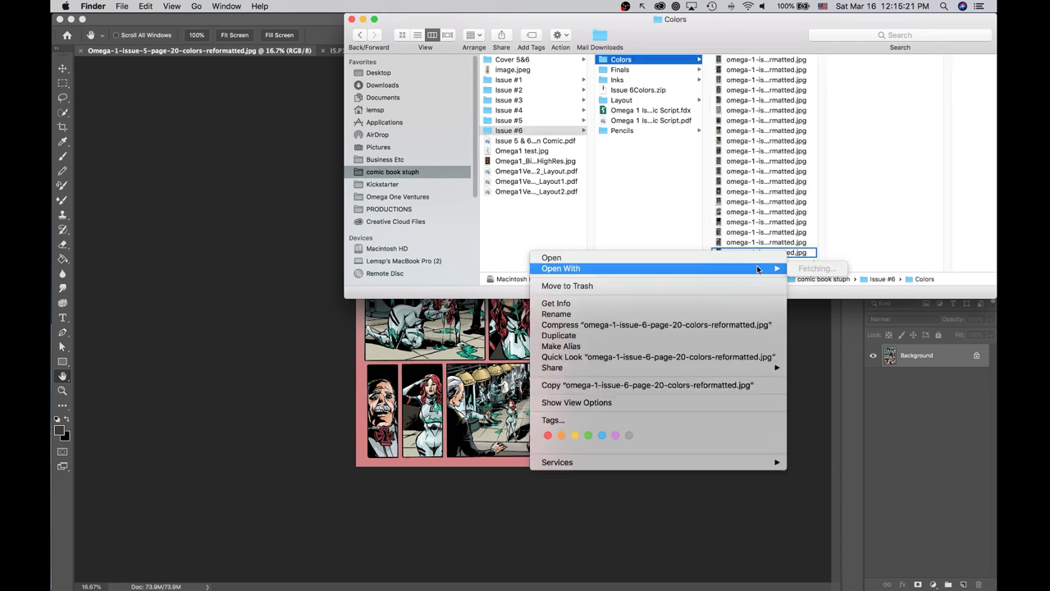
{"action": "mouse_move", "coordinate": [774, 268]}
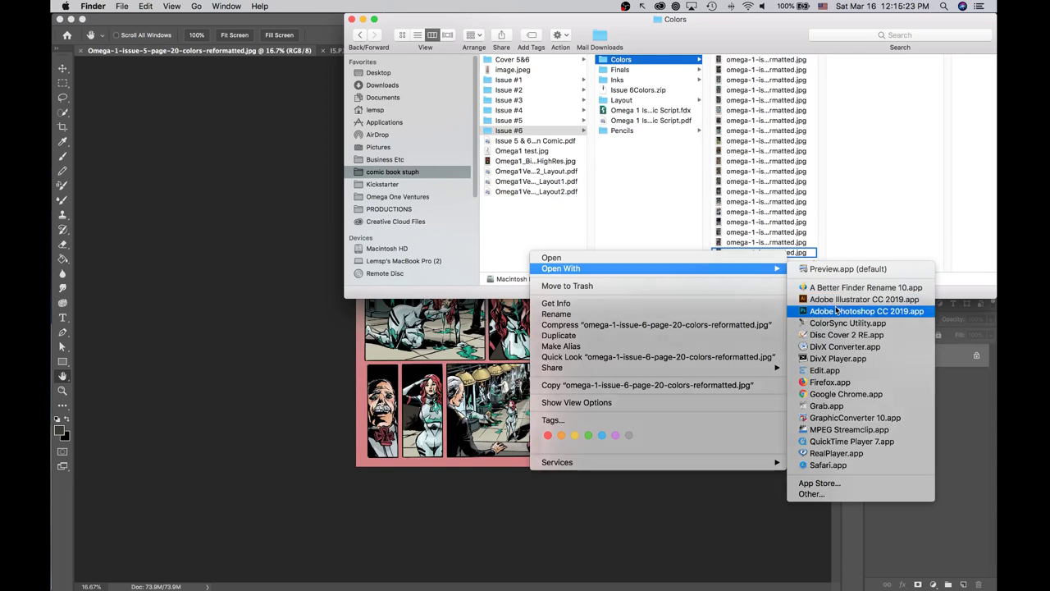
{"action": "left_click", "coordinate": [837, 311]}
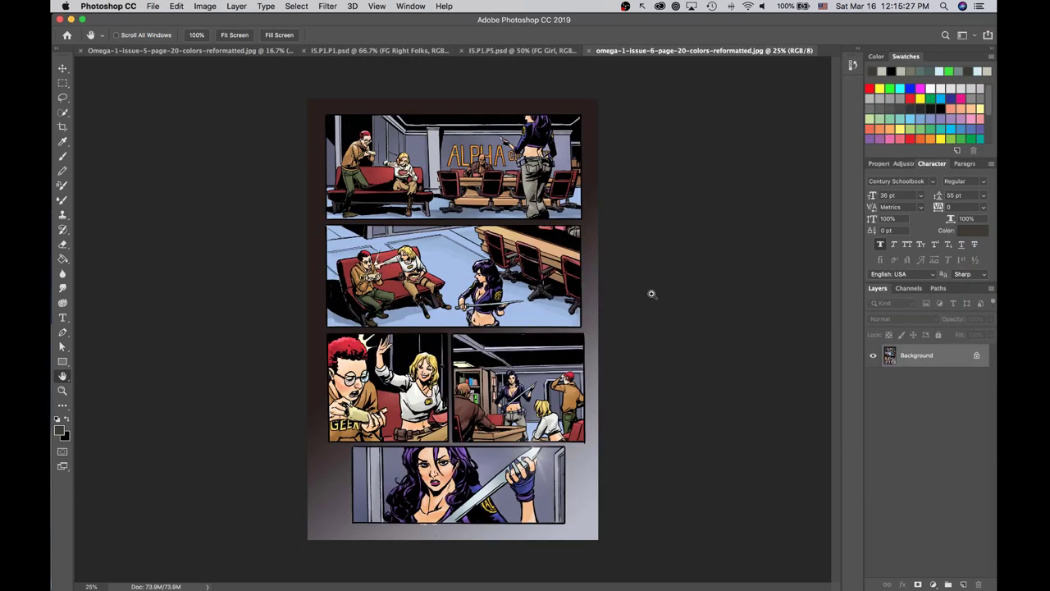
{"action": "key", "text": "super+plus"}
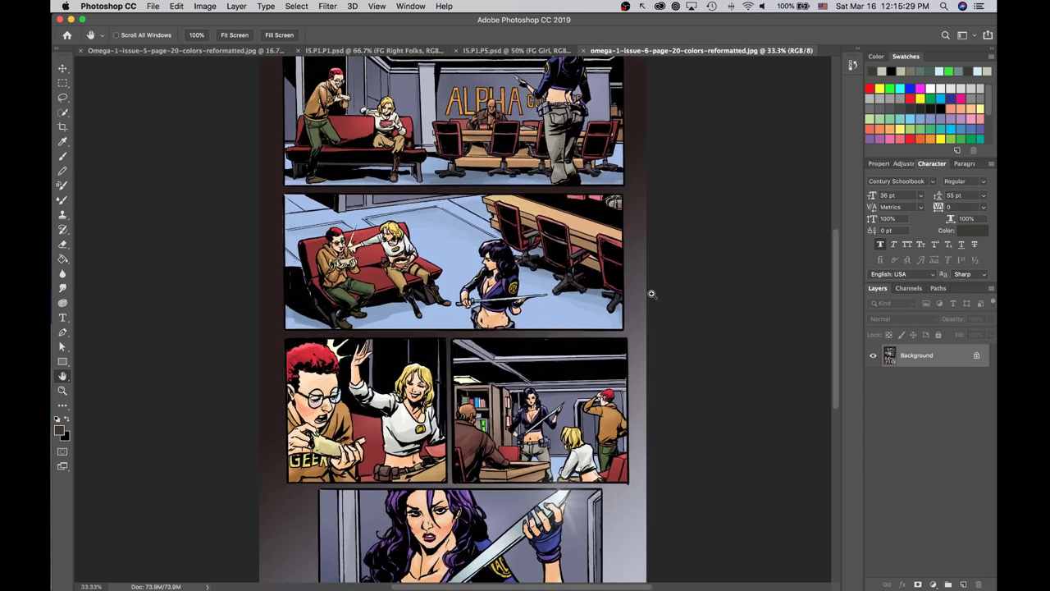
{"action": "key", "text": "super+plus"}
{"action": "scroll", "coordinate": [652, 294], "scroll_direction": "up", "scroll_amount": 5}
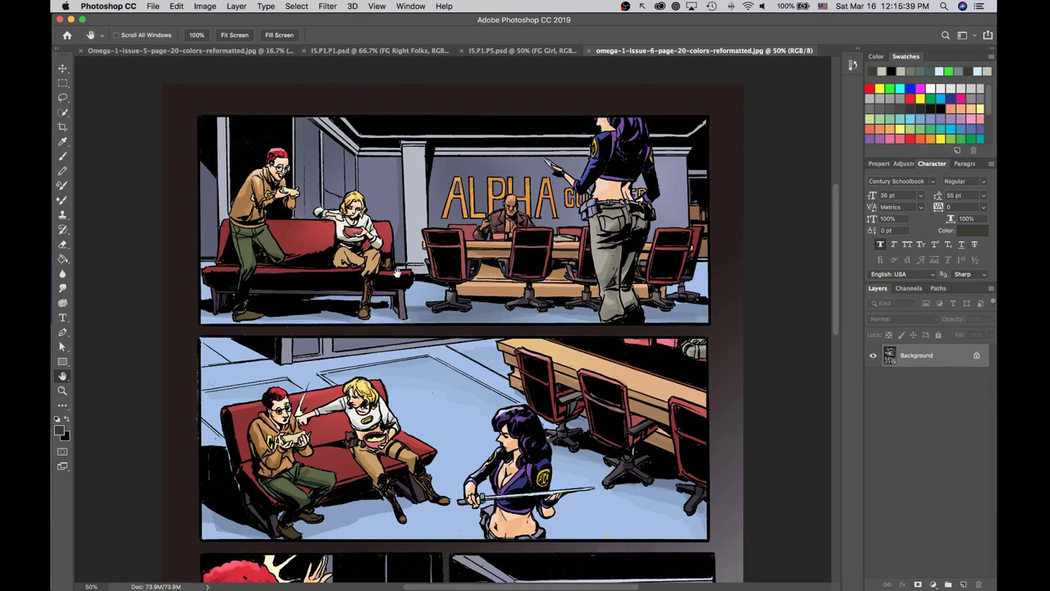
{"action": "scroll", "coordinate": [392, 272], "scroll_direction": "down", "scroll_amount": 5}
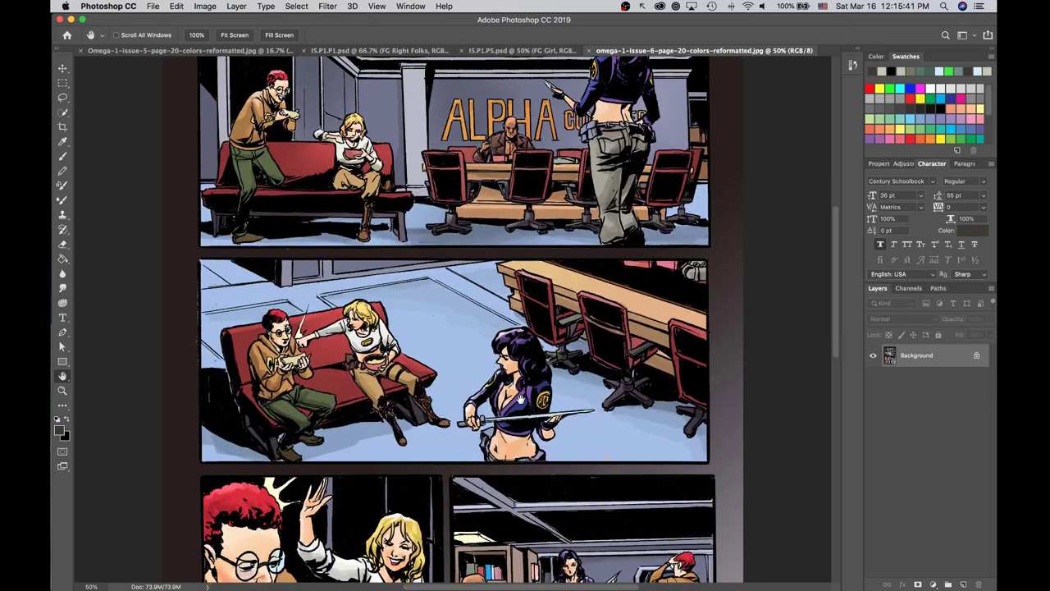
{"action": "scroll", "coordinate": [435, 365], "scroll_direction": "down", "scroll_amount": 10}
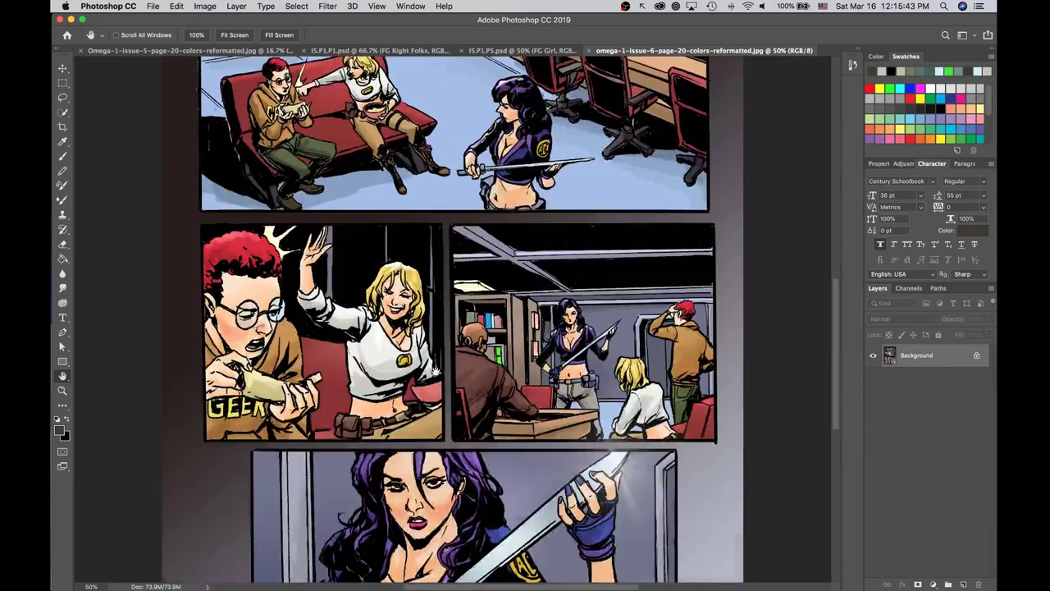
{"action": "scroll", "coordinate": [591, 378], "scroll_direction": "down", "scroll_amount": 4}
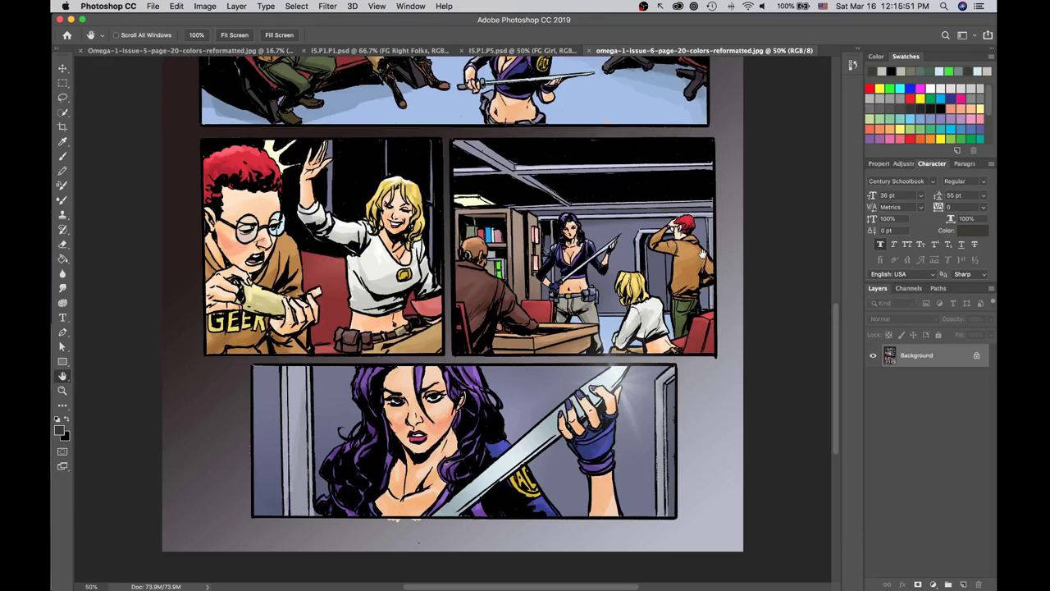
{"action": "scroll", "coordinate": [700, 255], "scroll_direction": "down", "scroll_amount": 3}
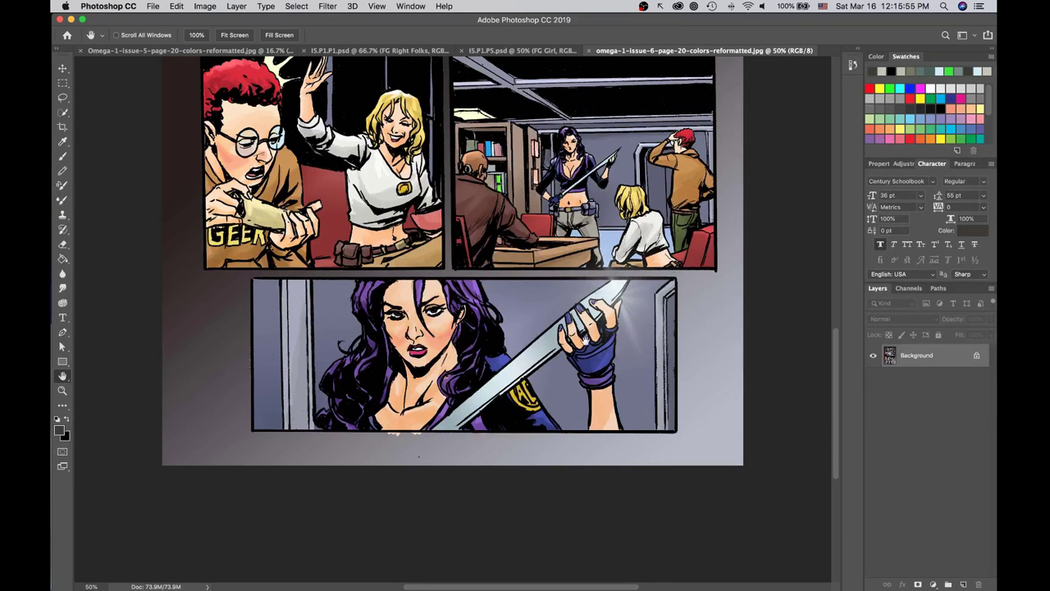
{"action": "scroll", "coordinate": [614, 433], "scroll_direction": "up", "scroll_amount": 6}
{"action": "key", "text": "super+minus"}
{"action": "key", "text": "super+minus"}
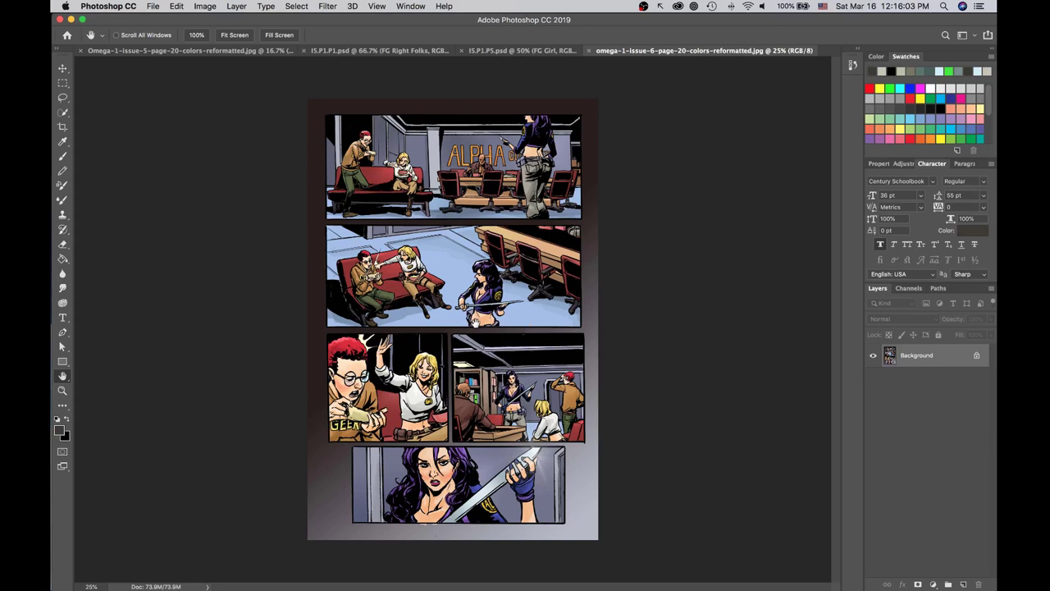
{"action": "key", "text": "super+Tab"}
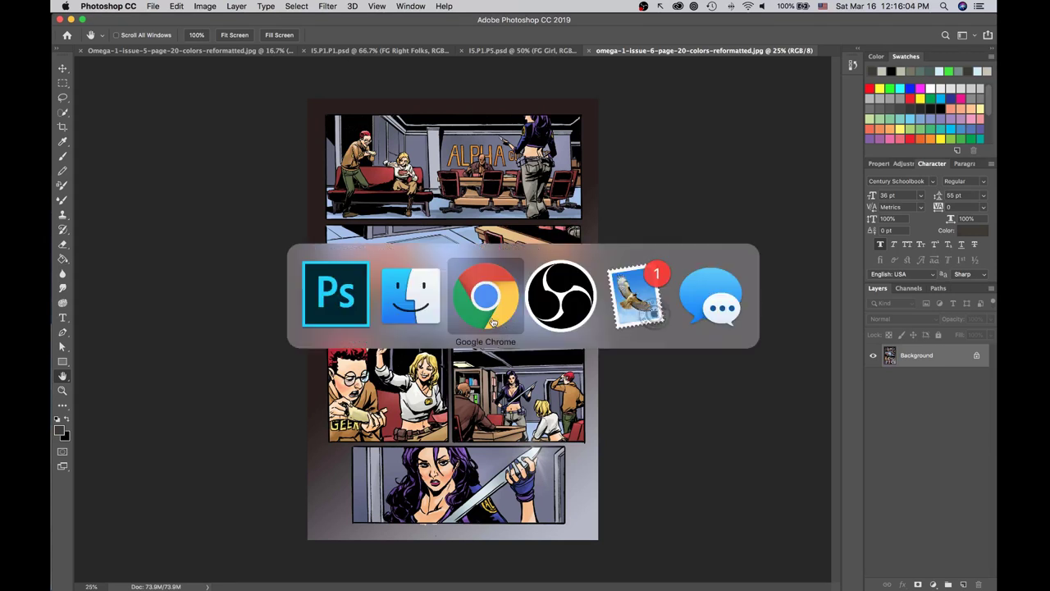
{"action": "left_click", "coordinate": [549, 310]}
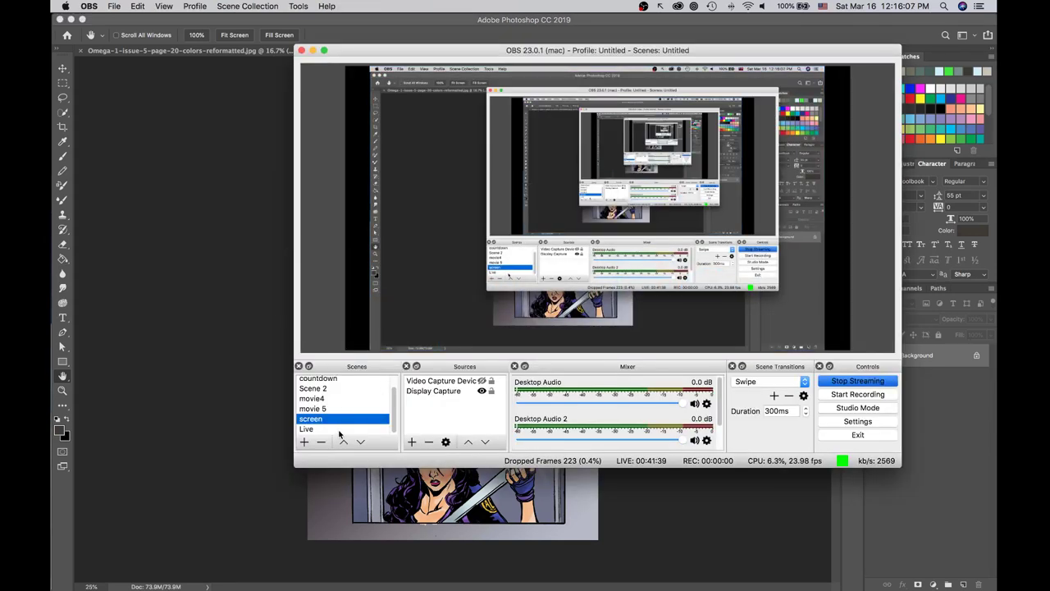
{"action": "left_click", "coordinate": [340, 433]}
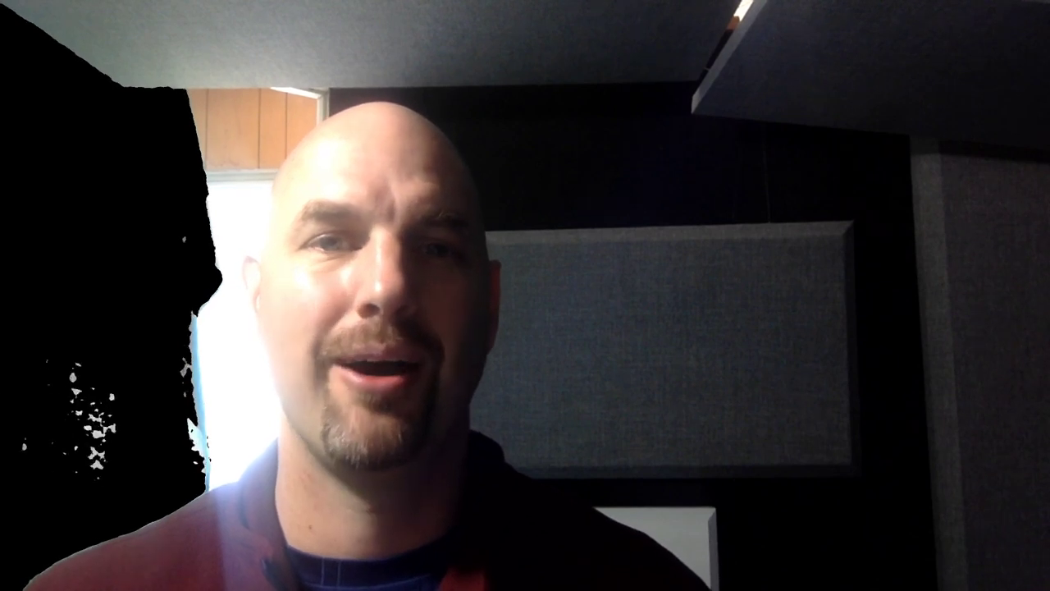